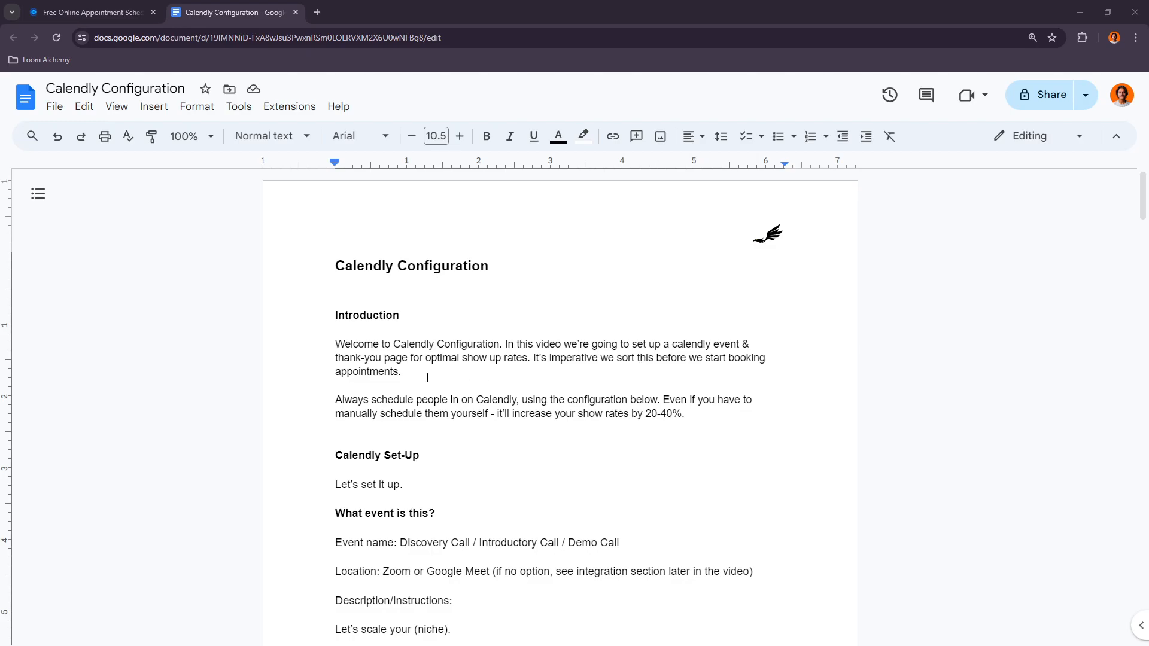
Step: Review the introduction and set-up sections of the Calendly Configuration document
scroll(410, 378, "down", 1)
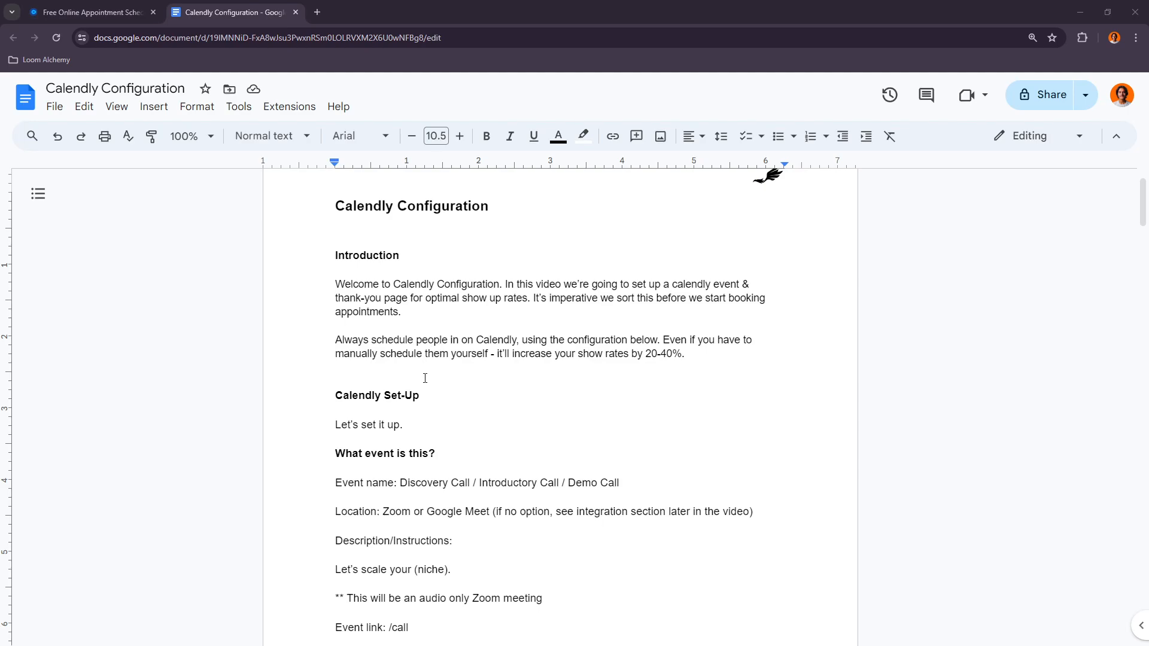
scroll(413, 409, "down", 1)
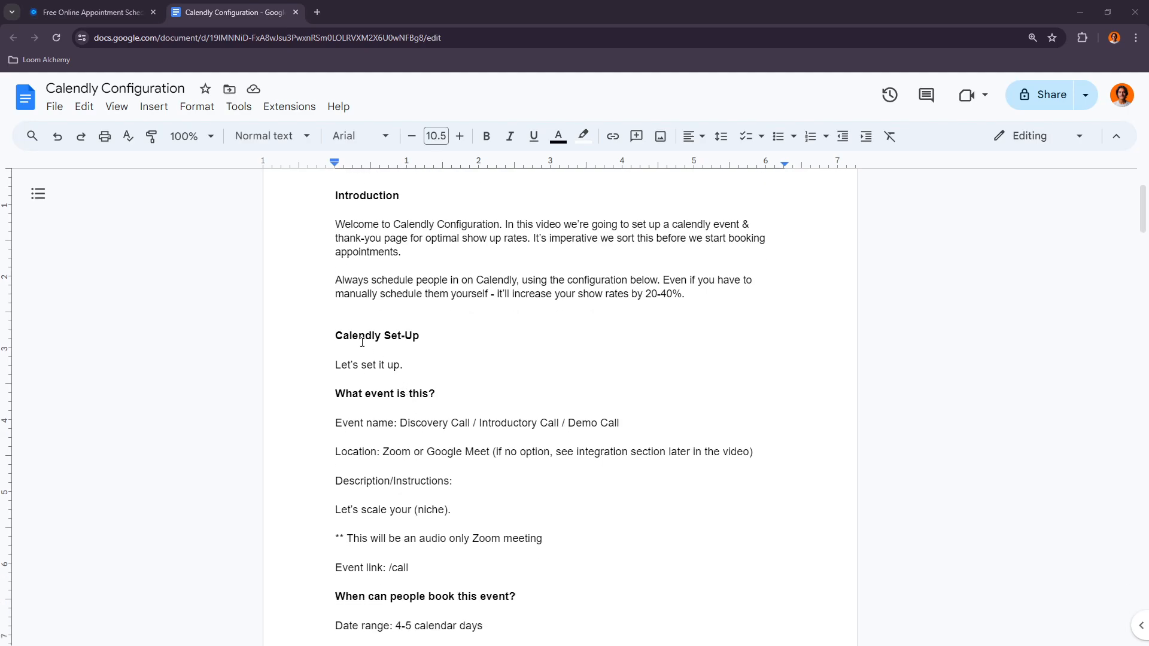
left_click(119, 12)
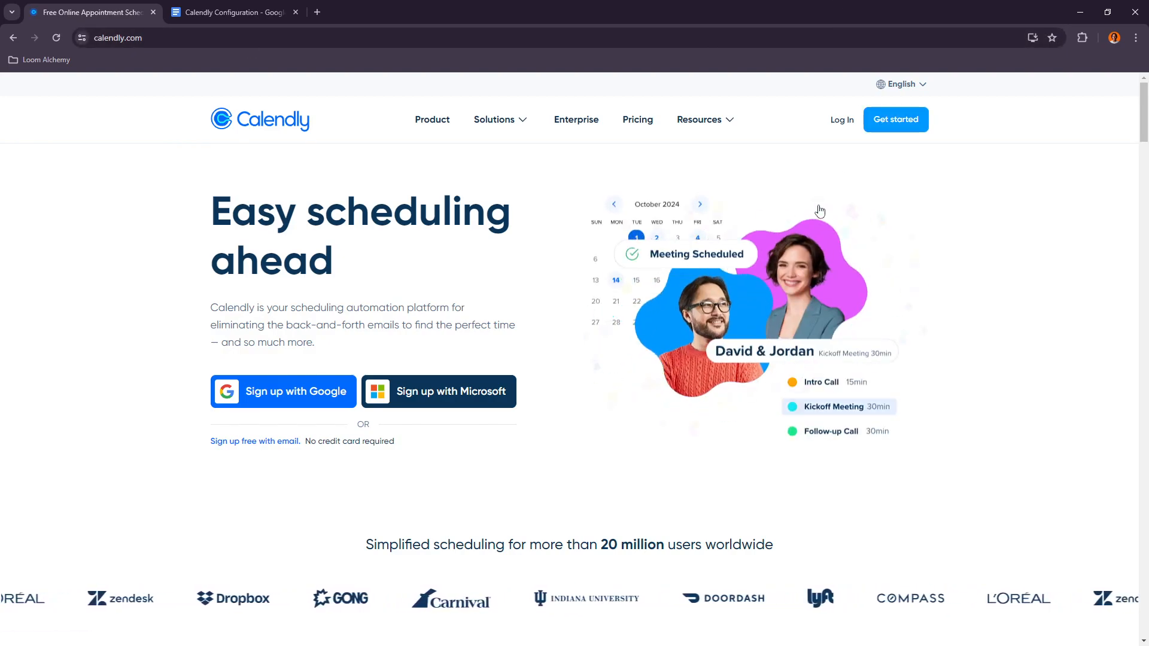
Step: Sign up for a Calendly account with Google, choosing the account and allowing Google Calendar access
left_click(896, 119)
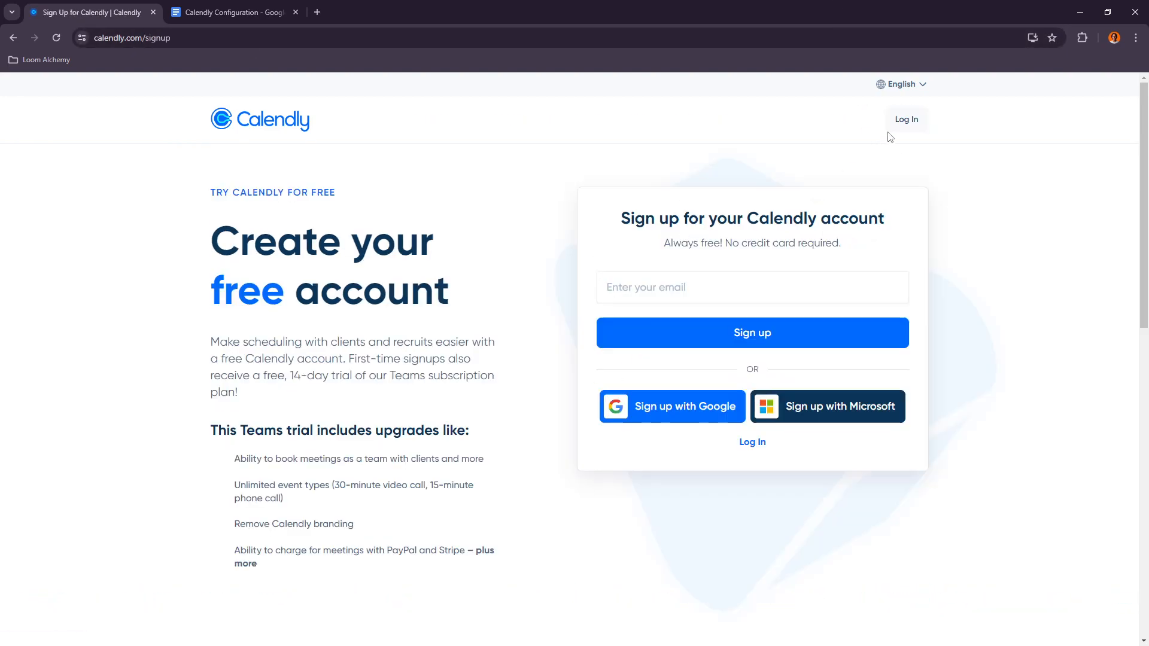
left_click(687, 406)
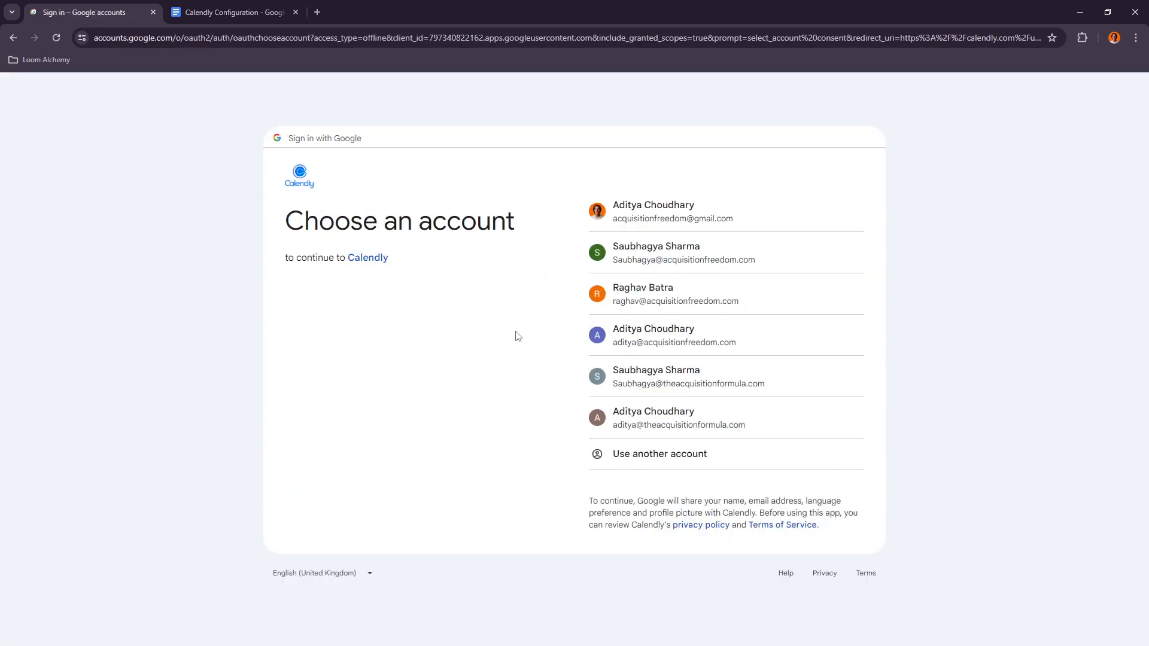
left_click(690, 216)
left_click(734, 428)
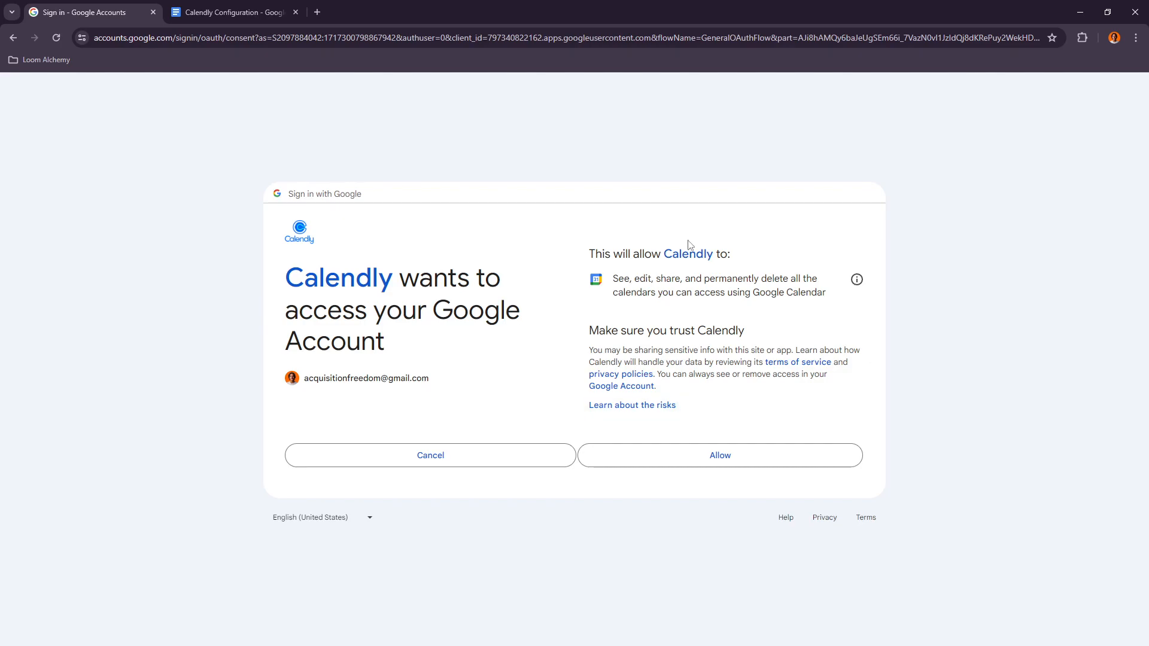
left_click(781, 459)
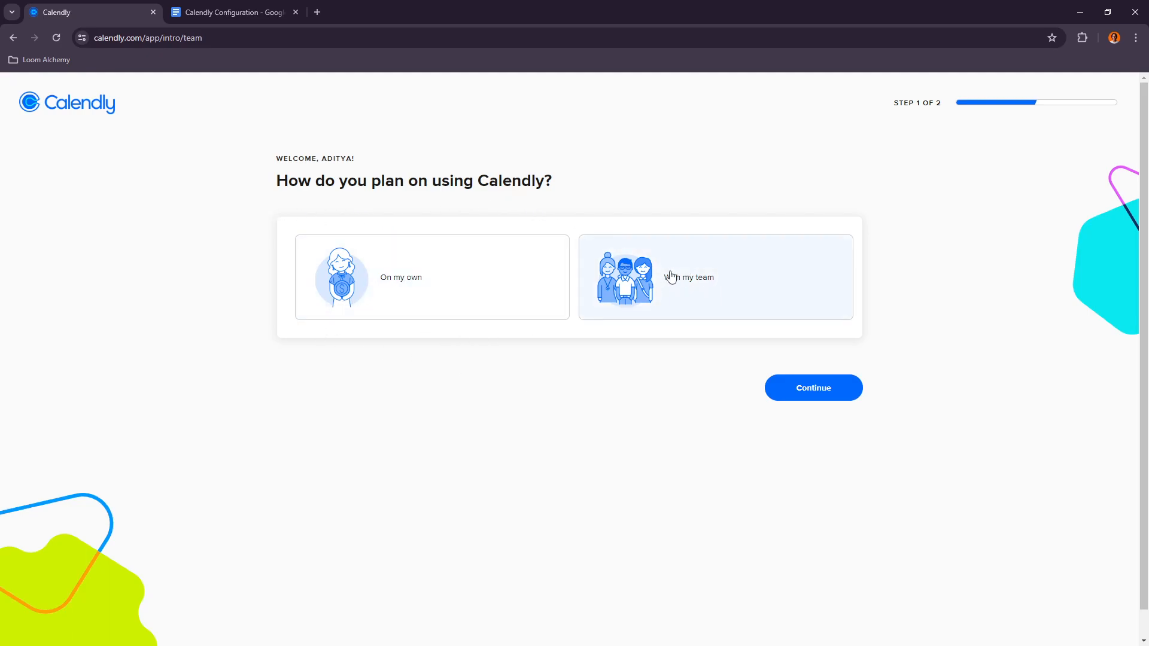
Step: Complete onboarding by choosing to use Calendly on your own and Consulting as your kind of work
left_click(459, 297)
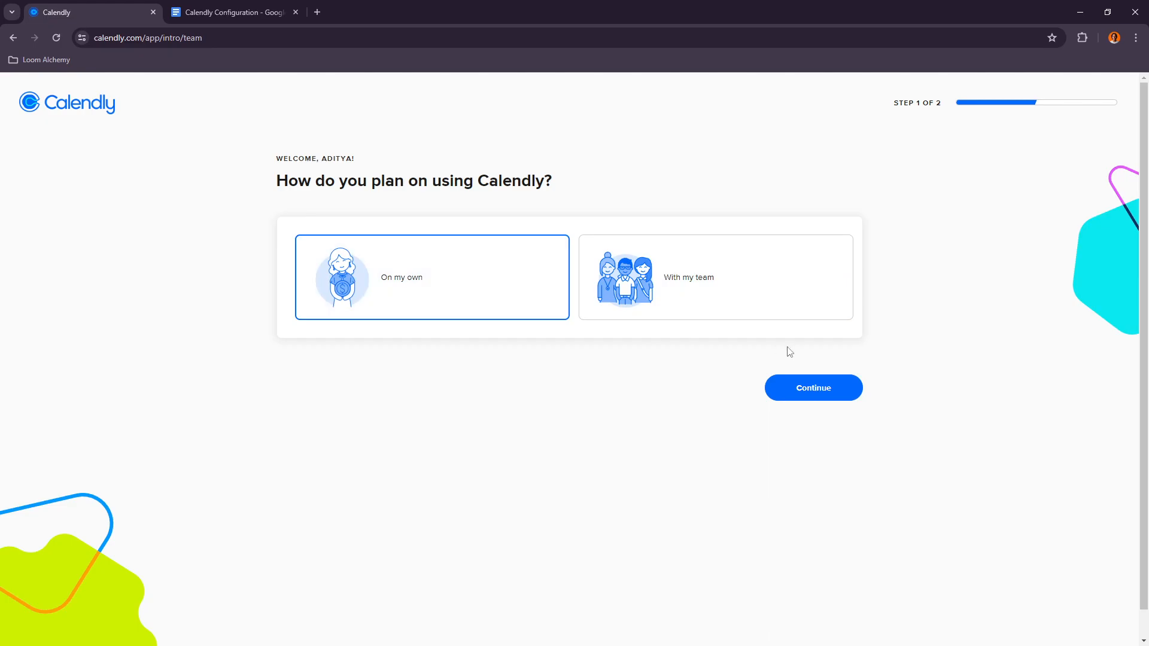
left_click(810, 397)
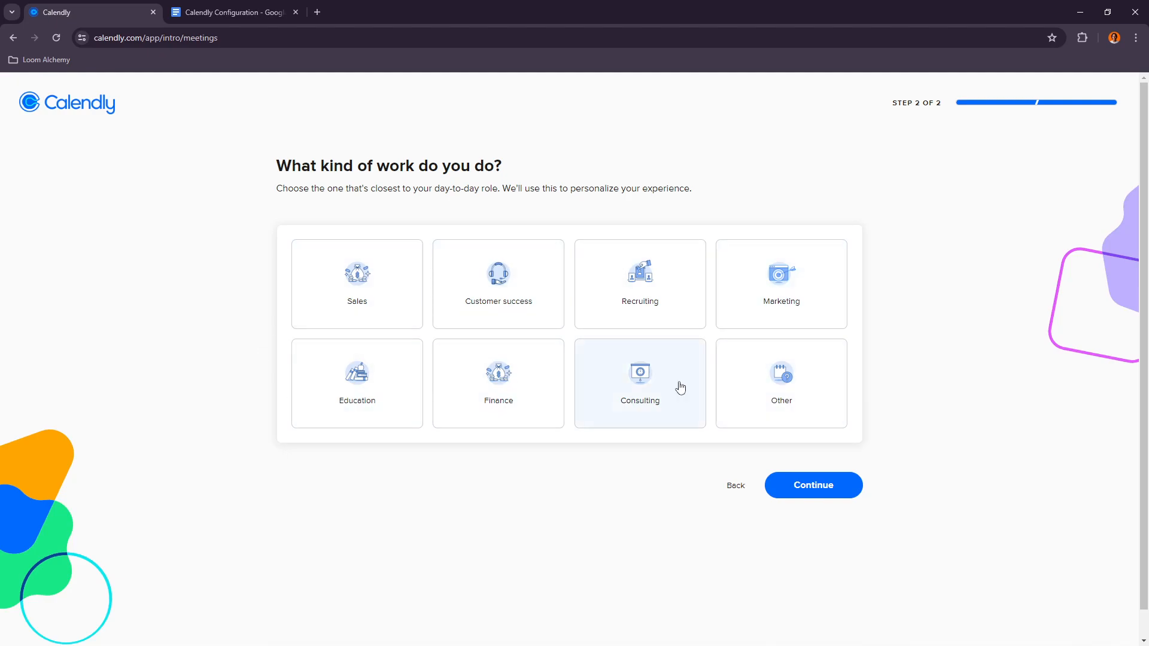
left_click(666, 389)
left_click(836, 477)
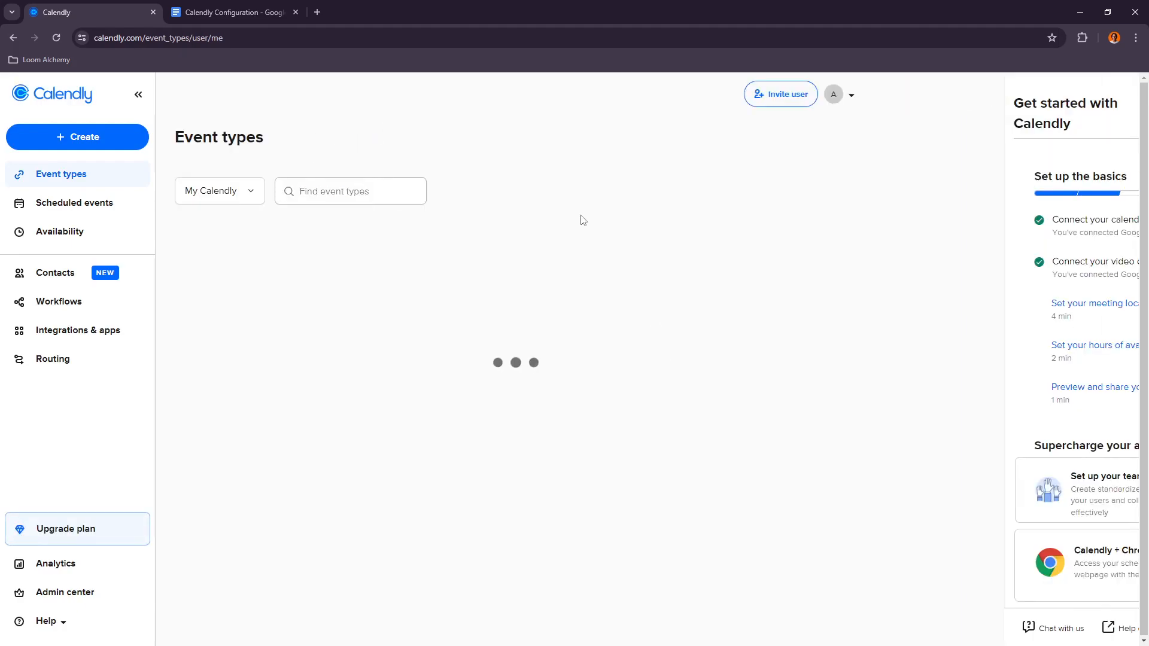
Step: Delete the default 30 Minute Meeting event type and close the getting-started panel
left_click(371, 300)
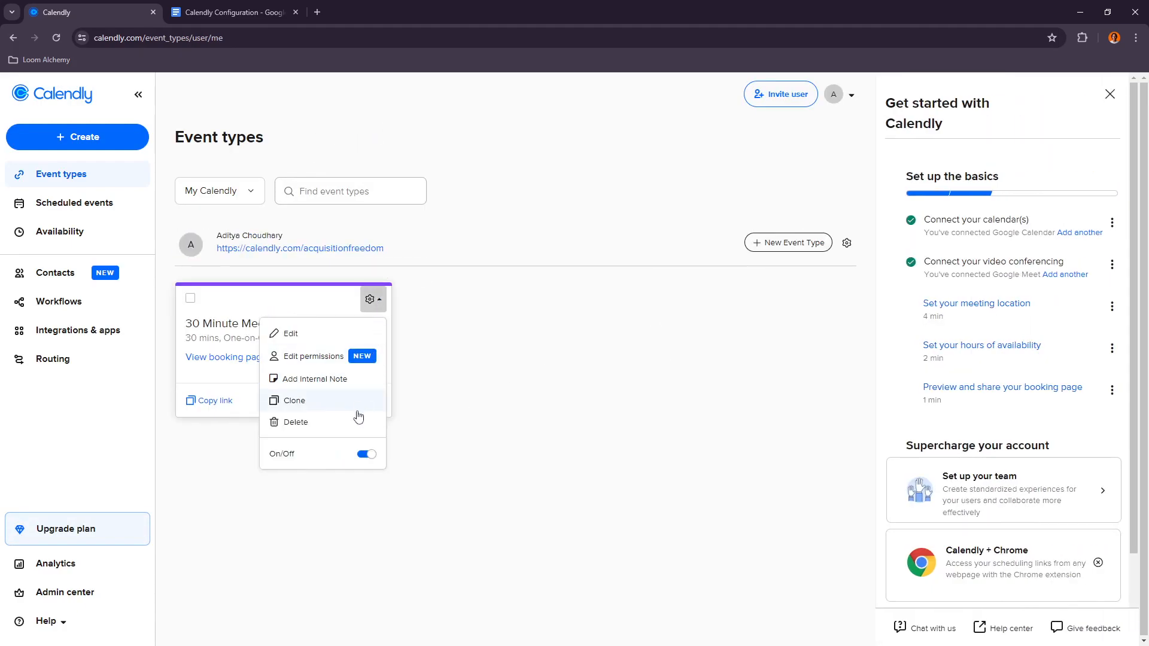
left_click(360, 422)
left_click(605, 263)
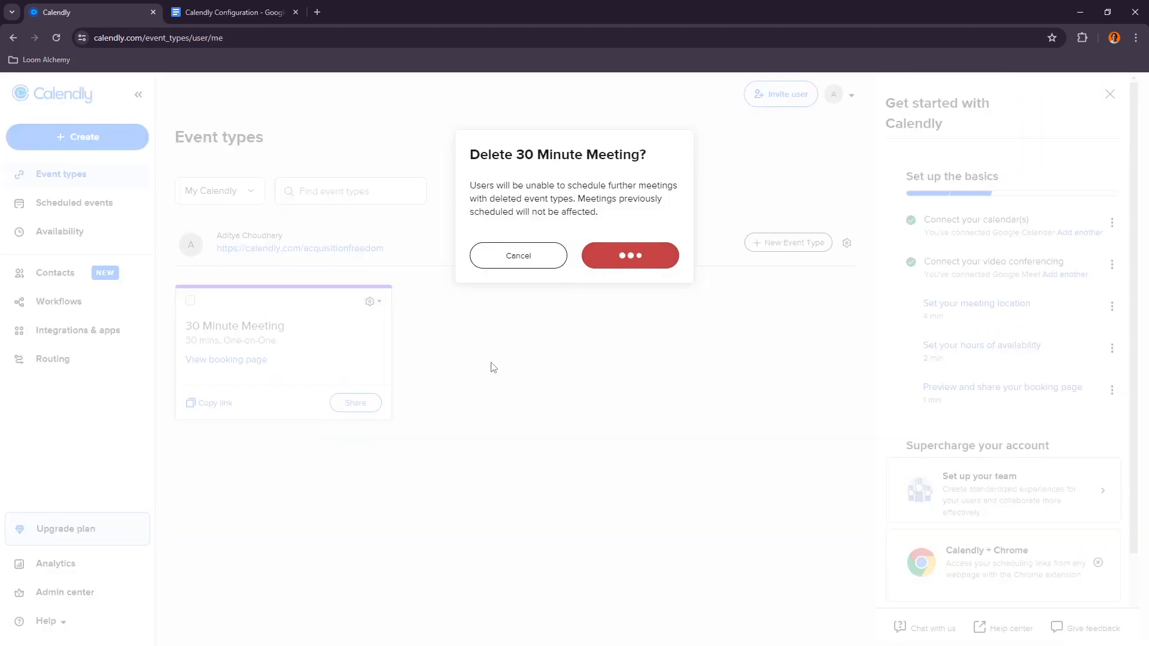
left_click(1110, 94)
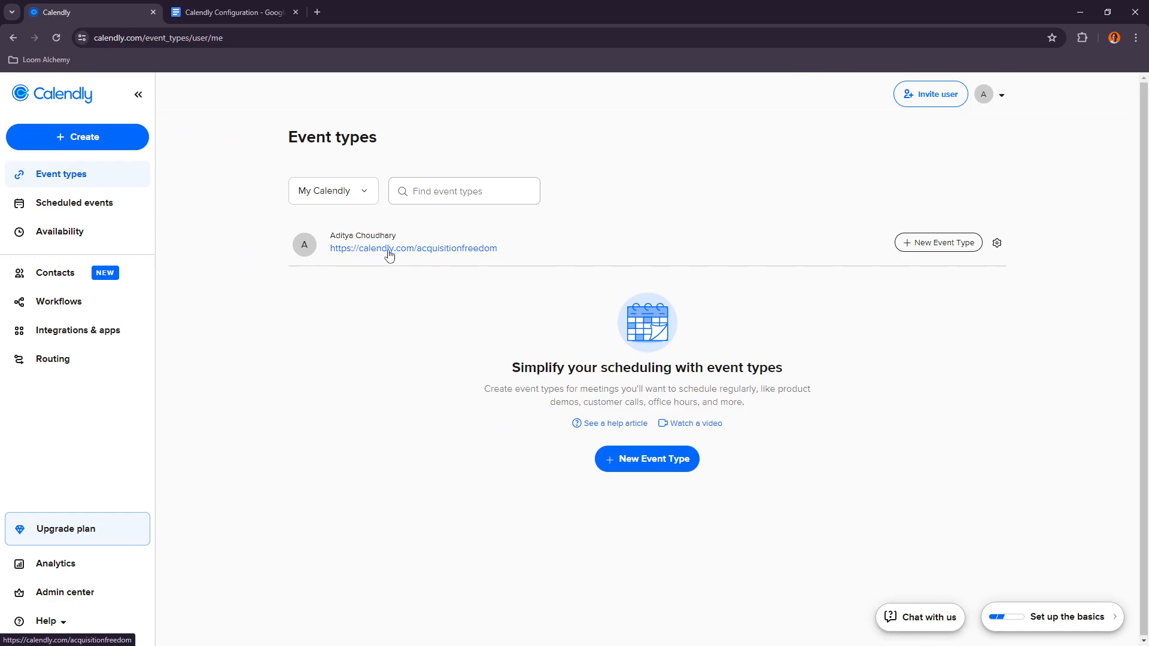
Step: Check the event details in the configuration document and start creating a new event type
left_click(271, 11)
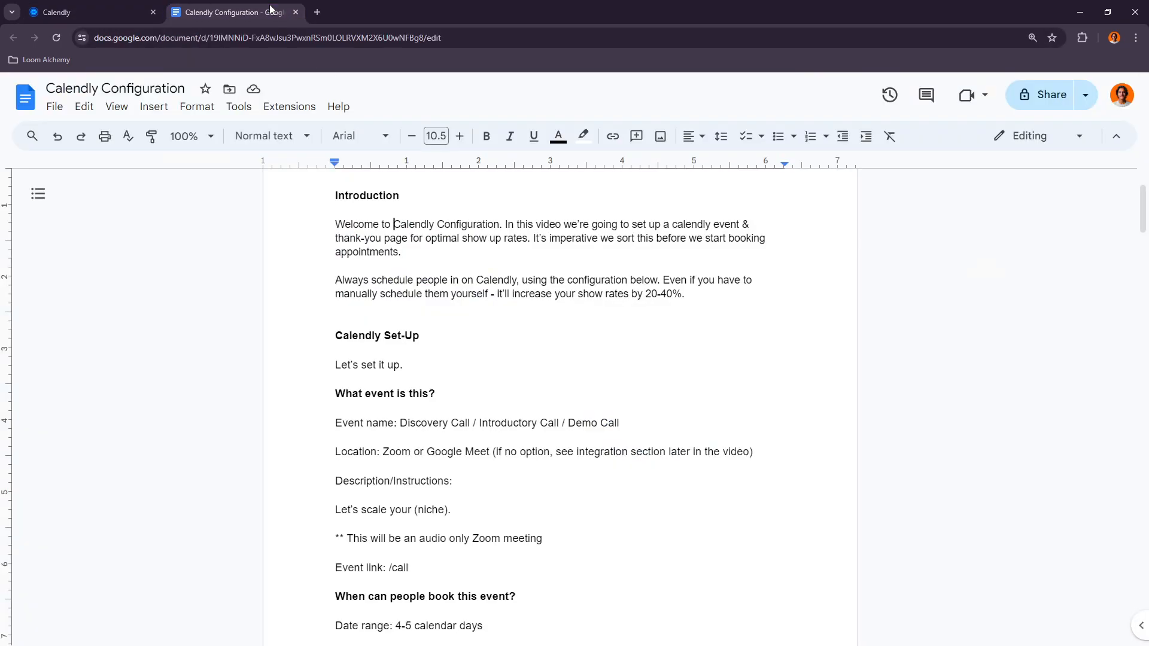
scroll(406, 348, "down", 1)
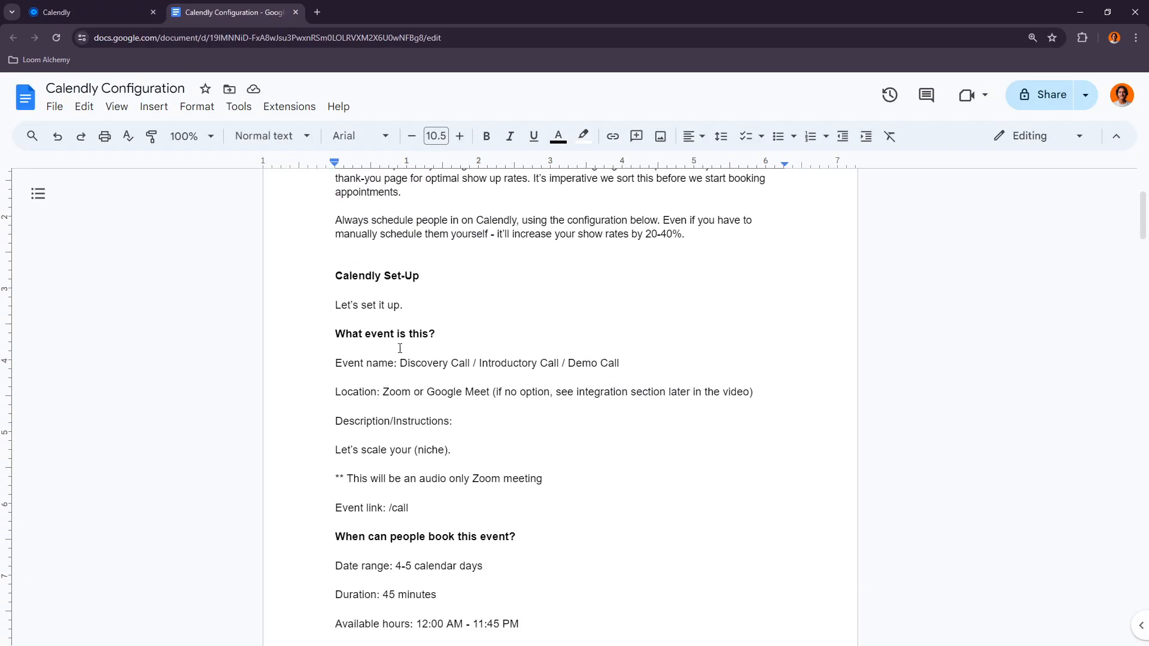
left_click(101, 7)
left_click(636, 464)
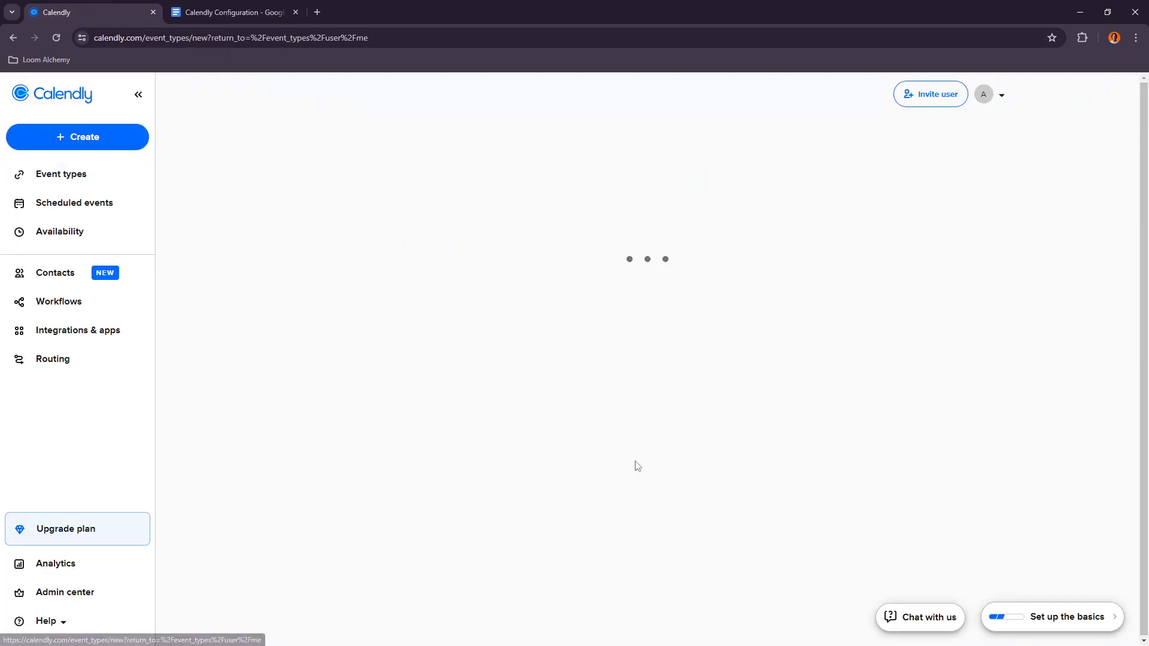
Step: Choose a One-on-One event type with yourself as the host
left_click(239, 7)
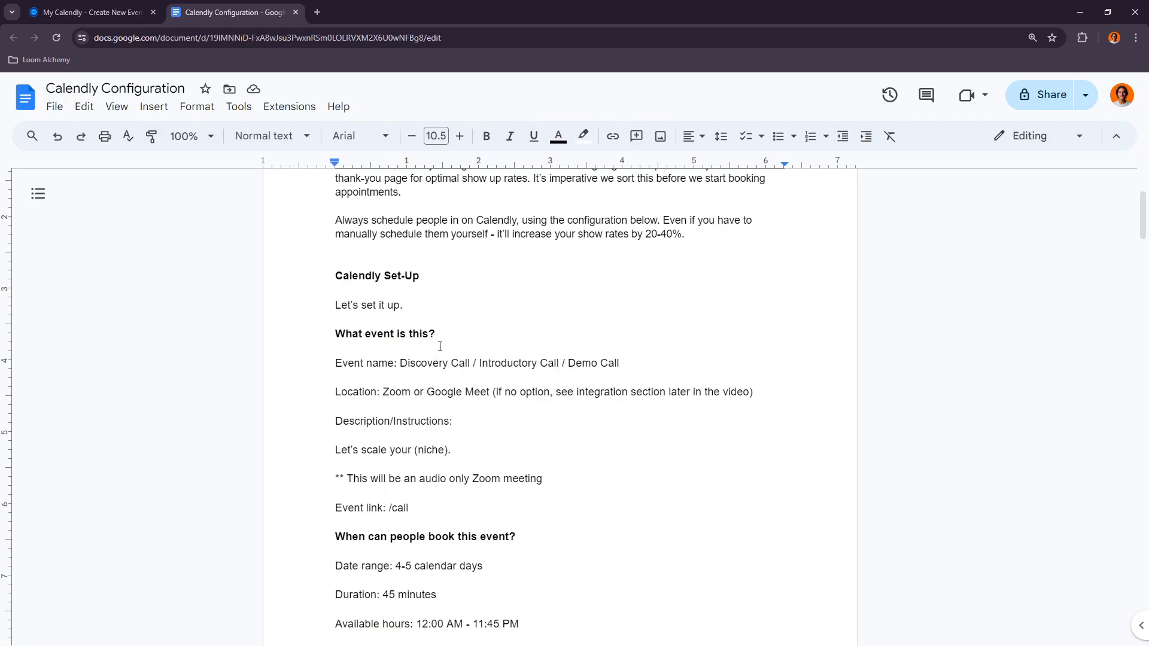
left_click(90, 12)
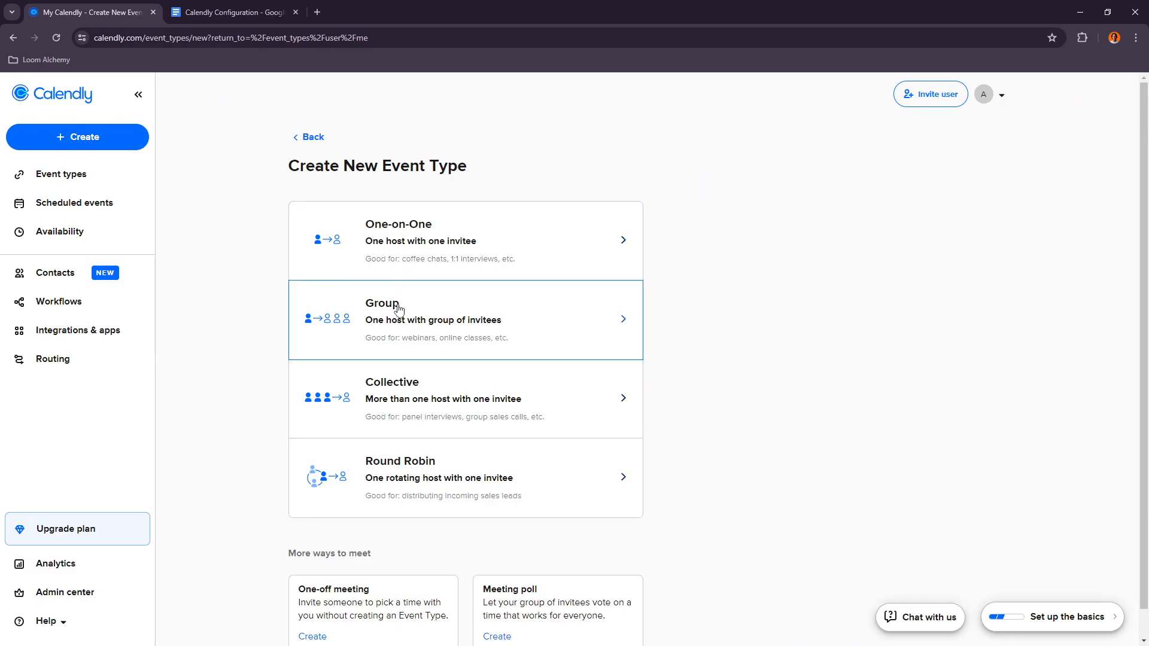
scroll(412, 266, "down", 1)
scroll(418, 254, "up", 1)
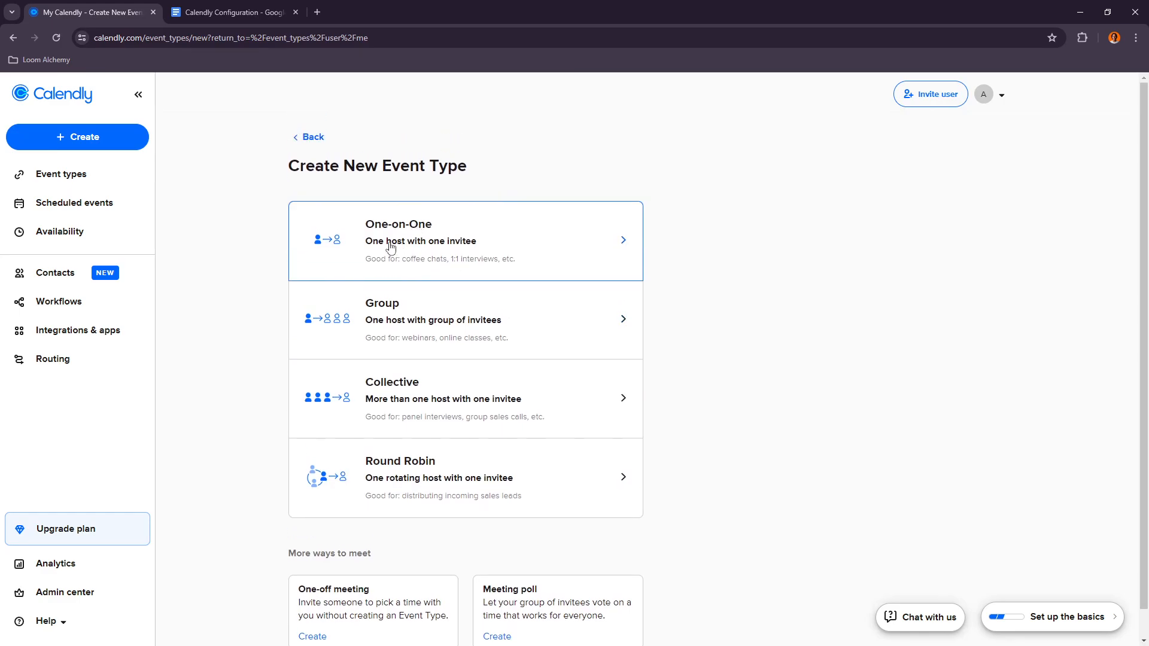
left_click(409, 237)
left_click(512, 252)
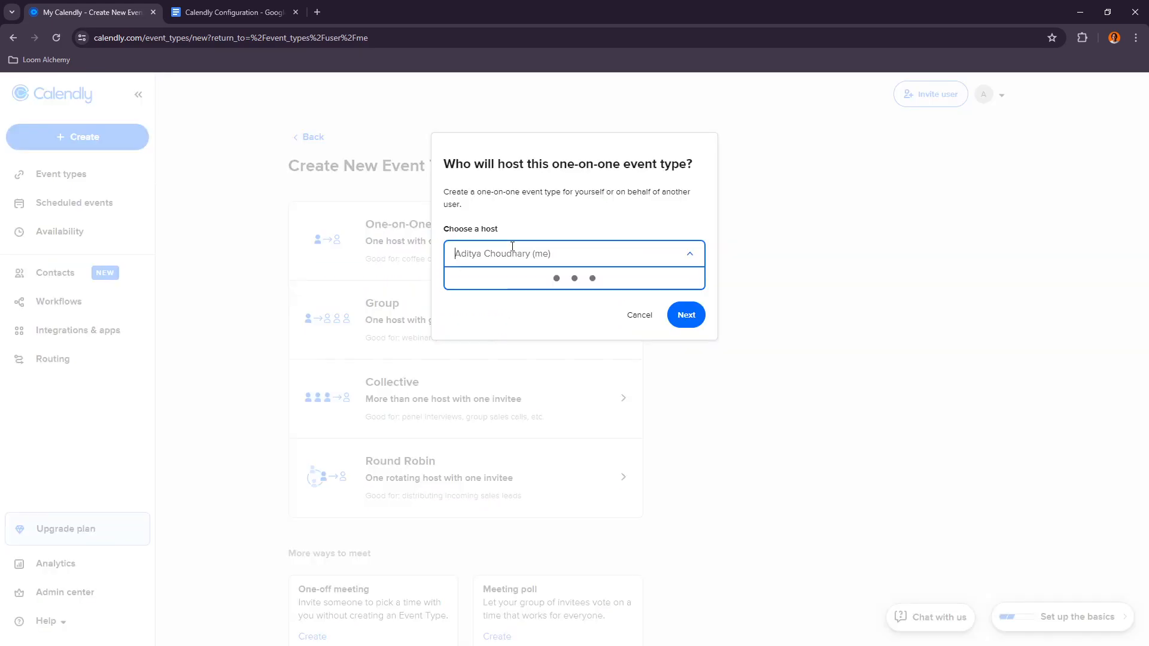
left_click(569, 244)
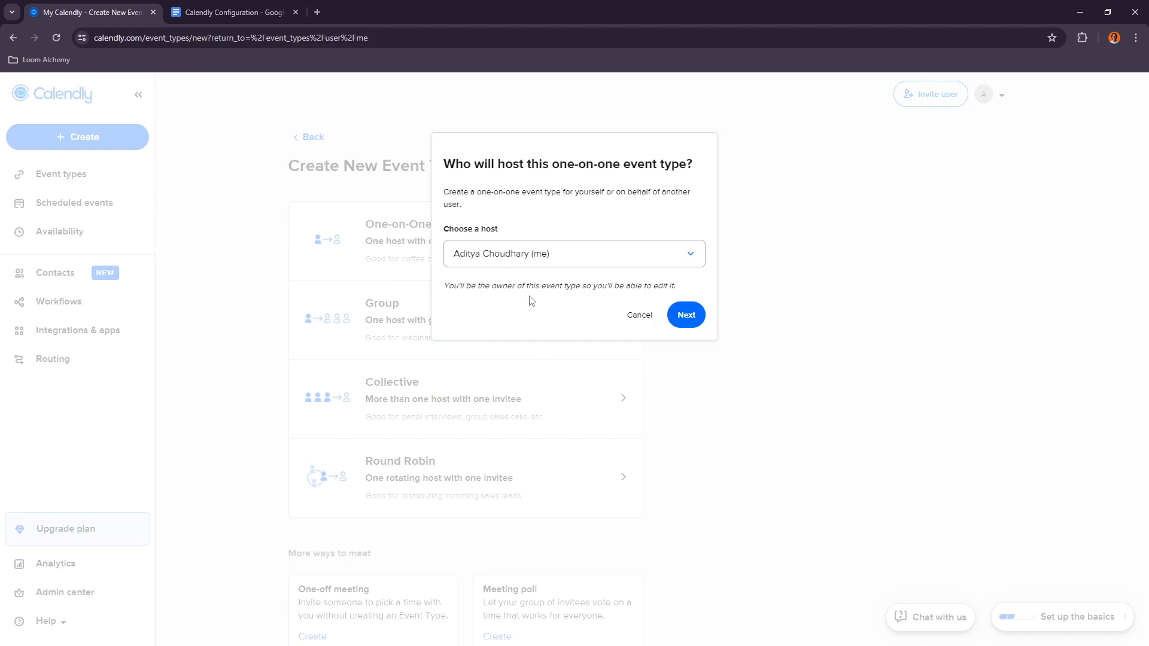
left_click(686, 316)
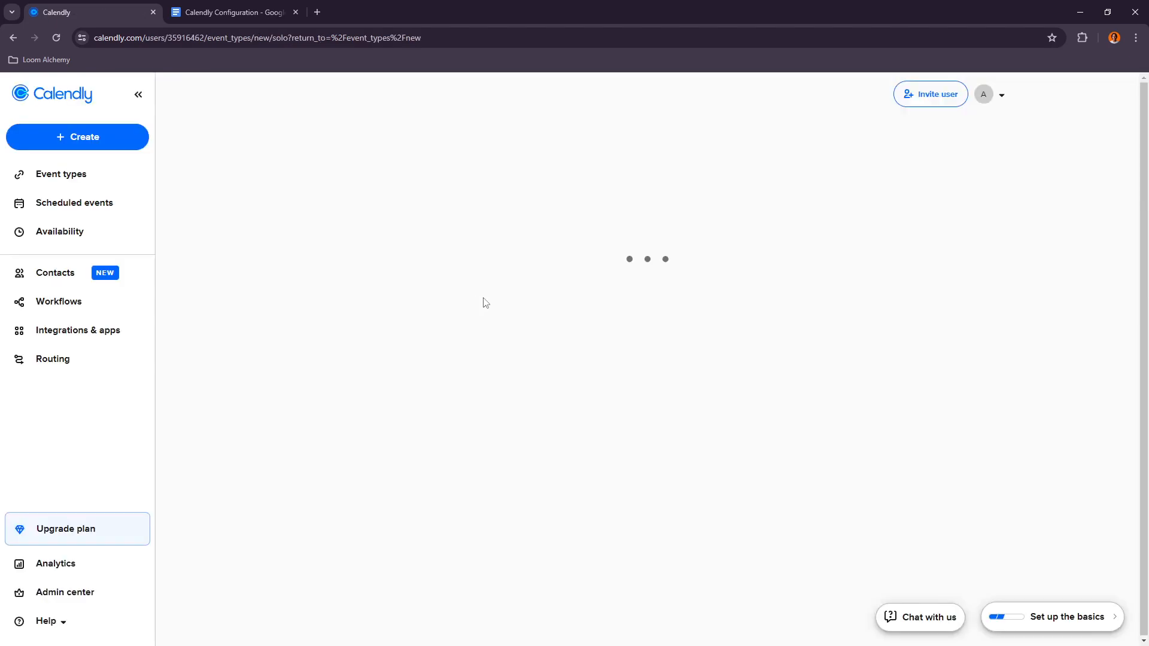
Step: Name the new event Discovery Call
left_click(110, 194)
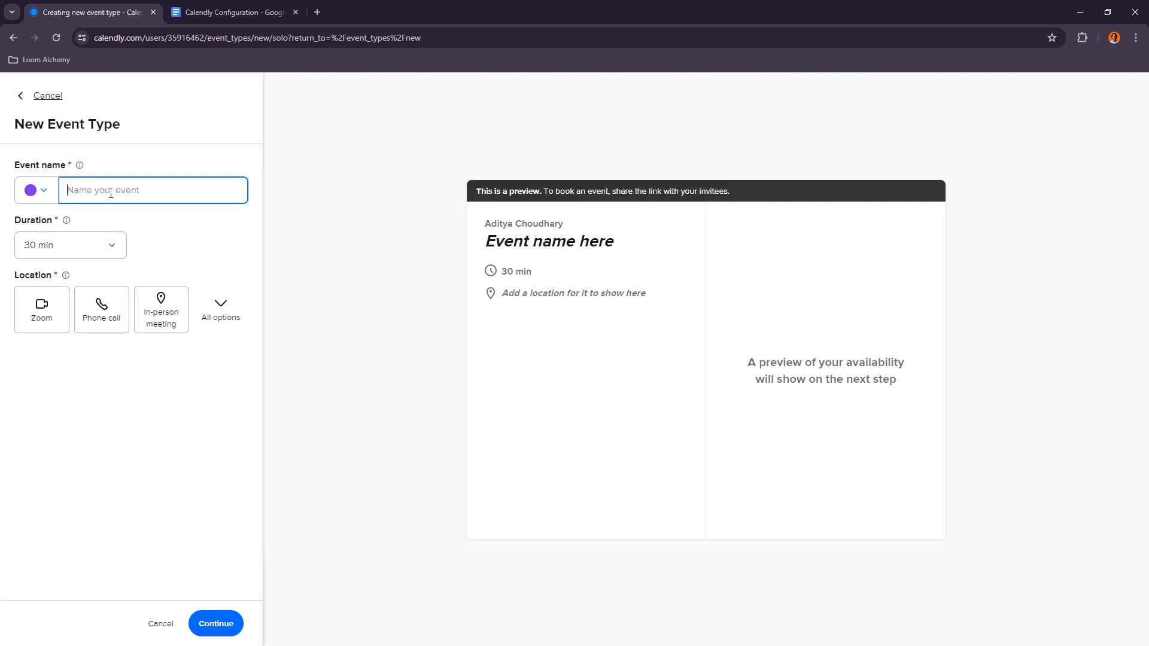
type("Dis")
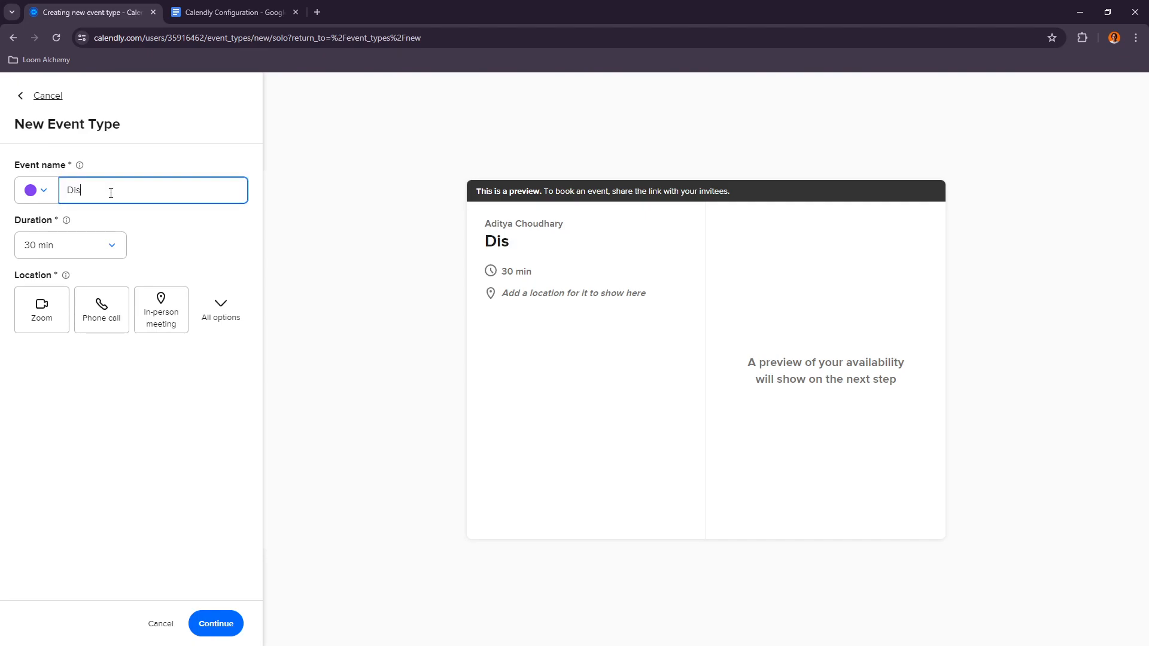
type("covery Call")
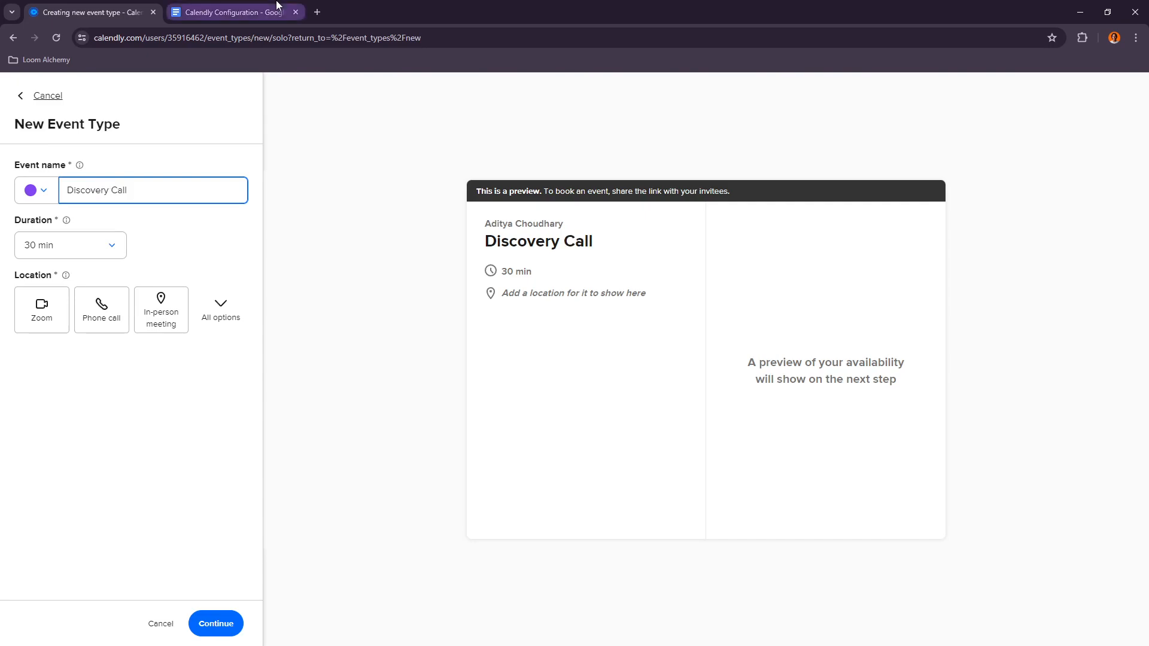
Step: Compare against the configuration document and set the event duration to 45 min
left_click(234, 12)
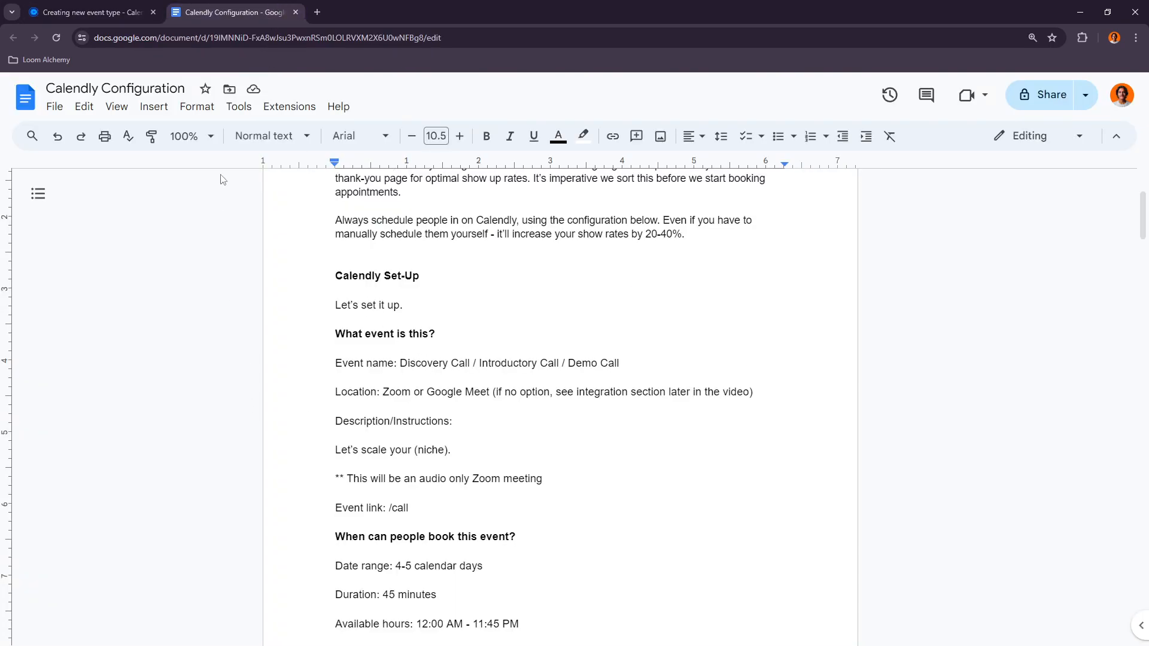
left_click(106, 11)
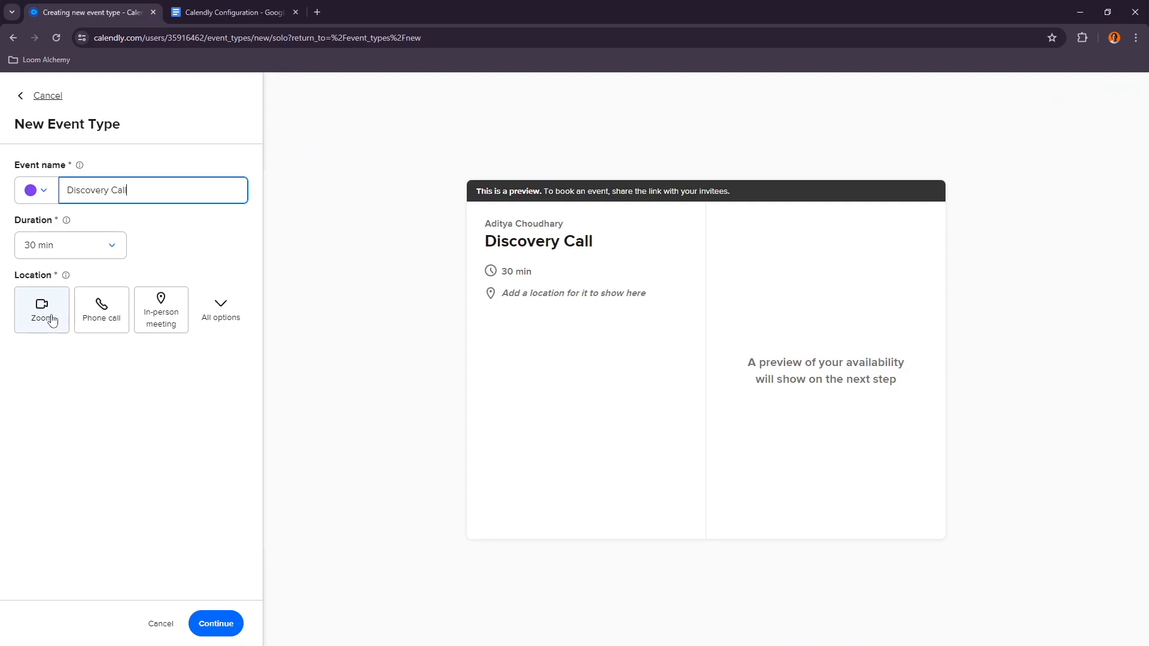
left_click(213, 314)
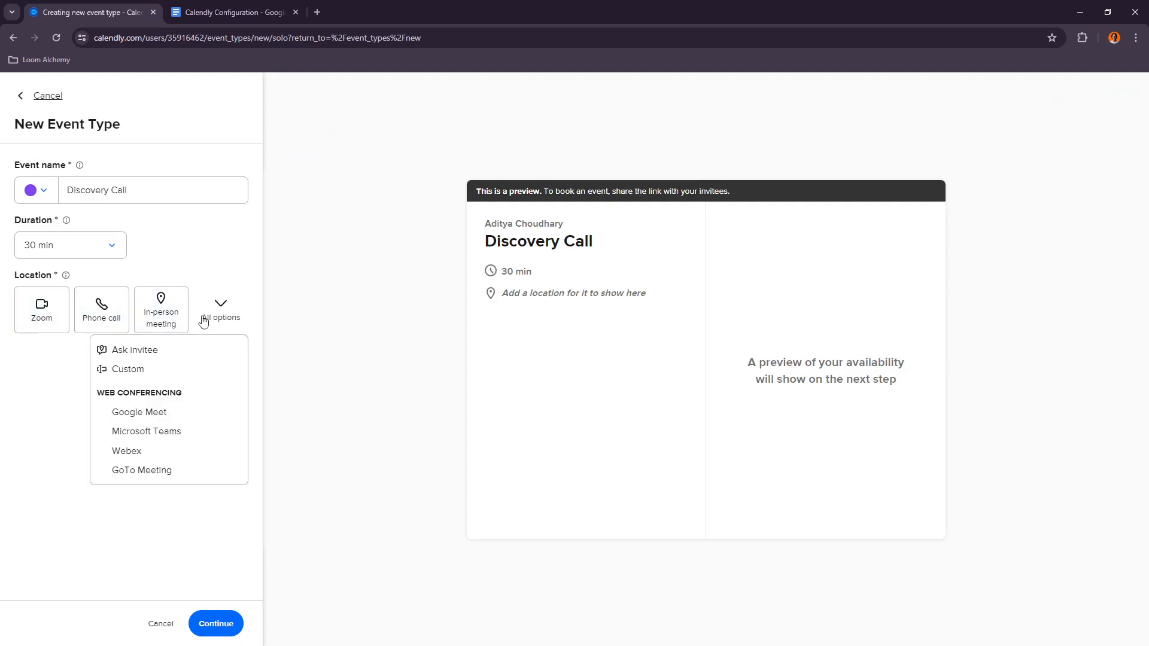
left_click(13, 449)
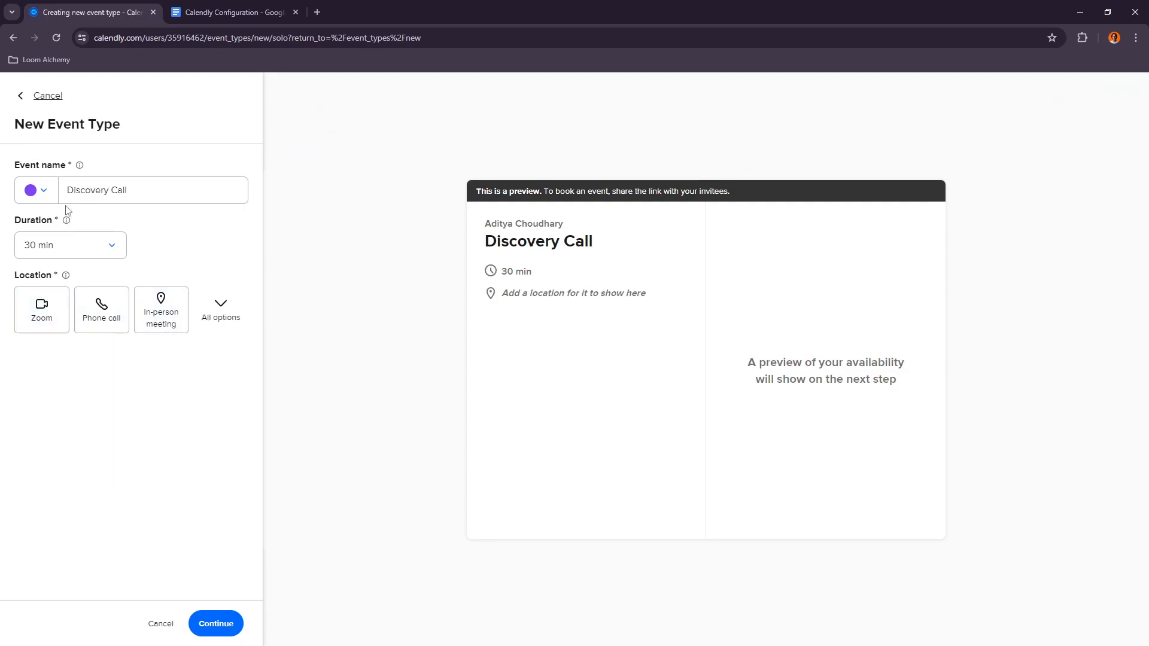
left_click(173, 8)
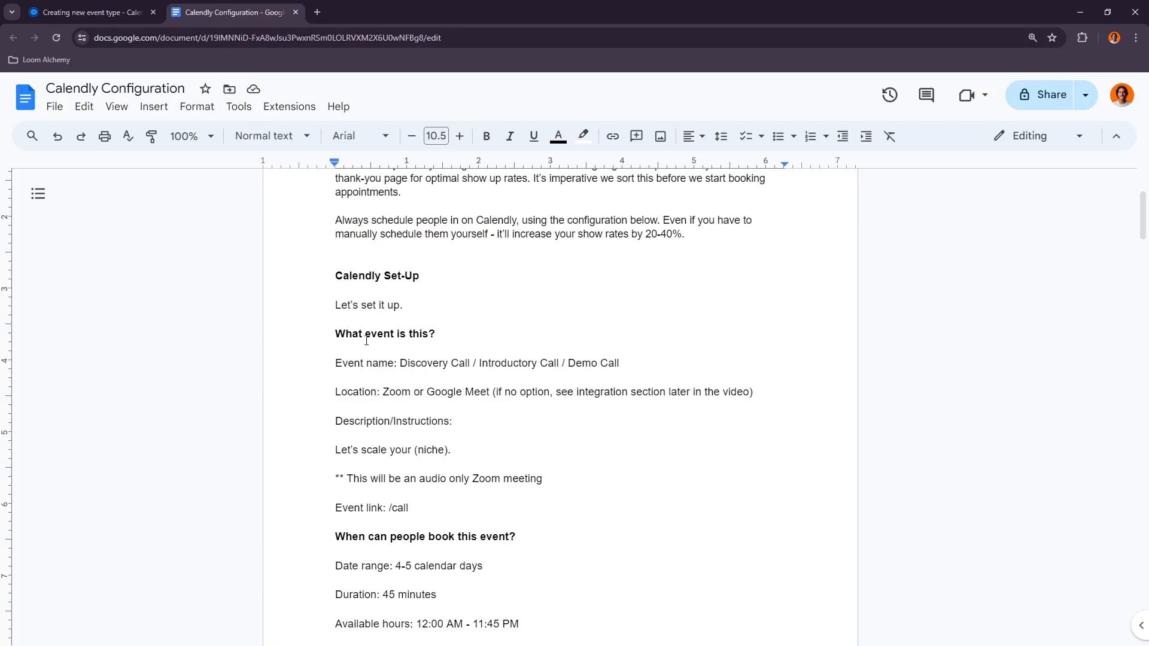
left_click(105, 8)
left_click(89, 254)
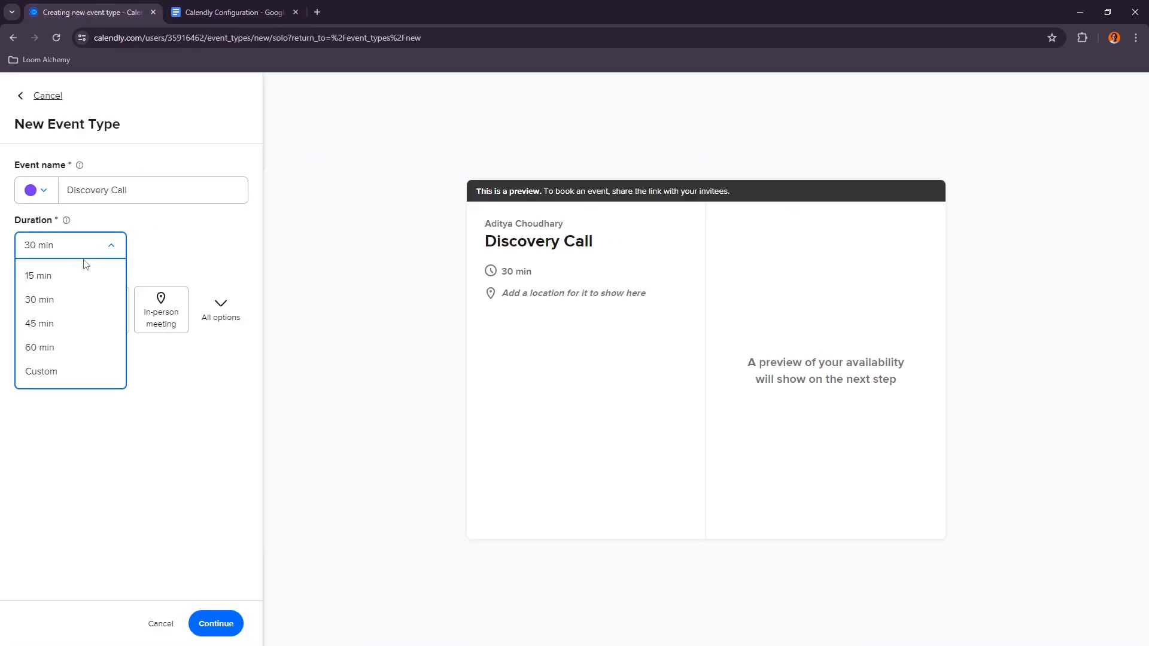
left_click(62, 321)
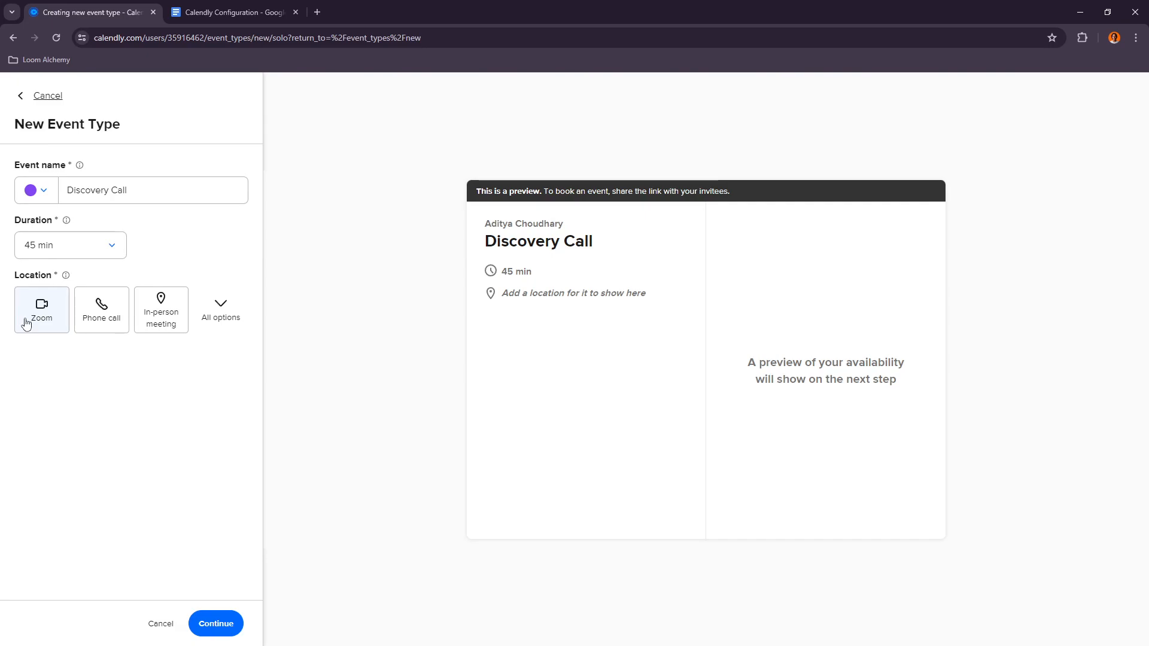
Step: Set the event location to Google Meet
left_click(221, 314)
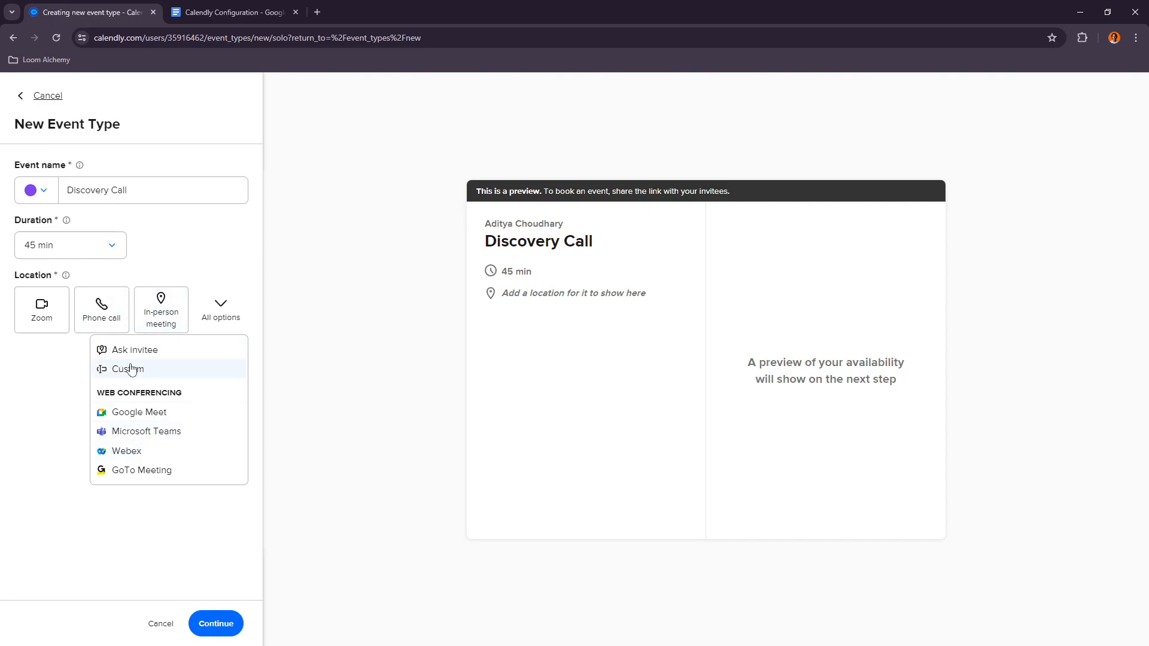
left_click(139, 413)
key("ctrl+Tab")
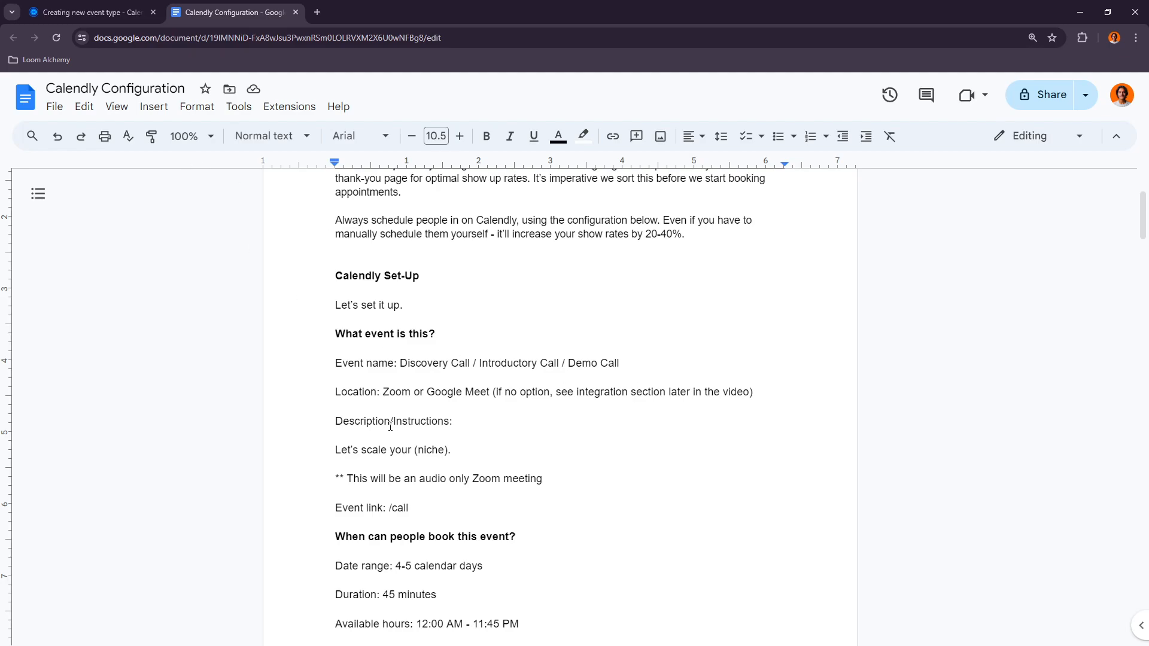
key("ctrl+shift+Tab")
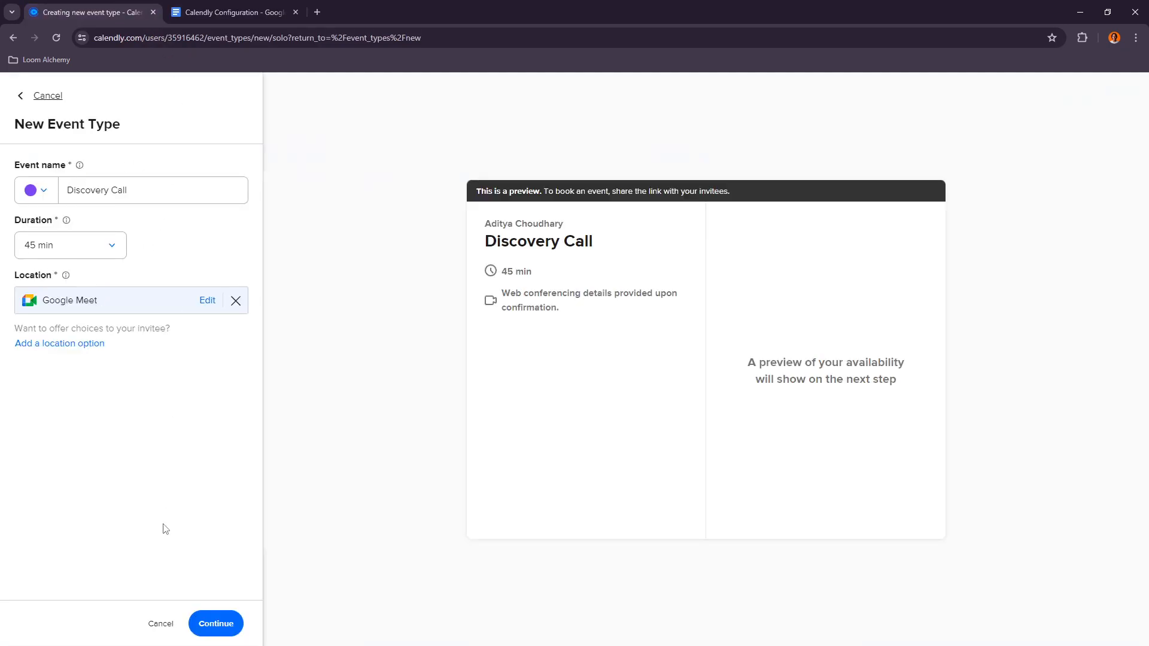
Step: Create the event type and paste the description text copied from the configuration document into its description
left_click(217, 633)
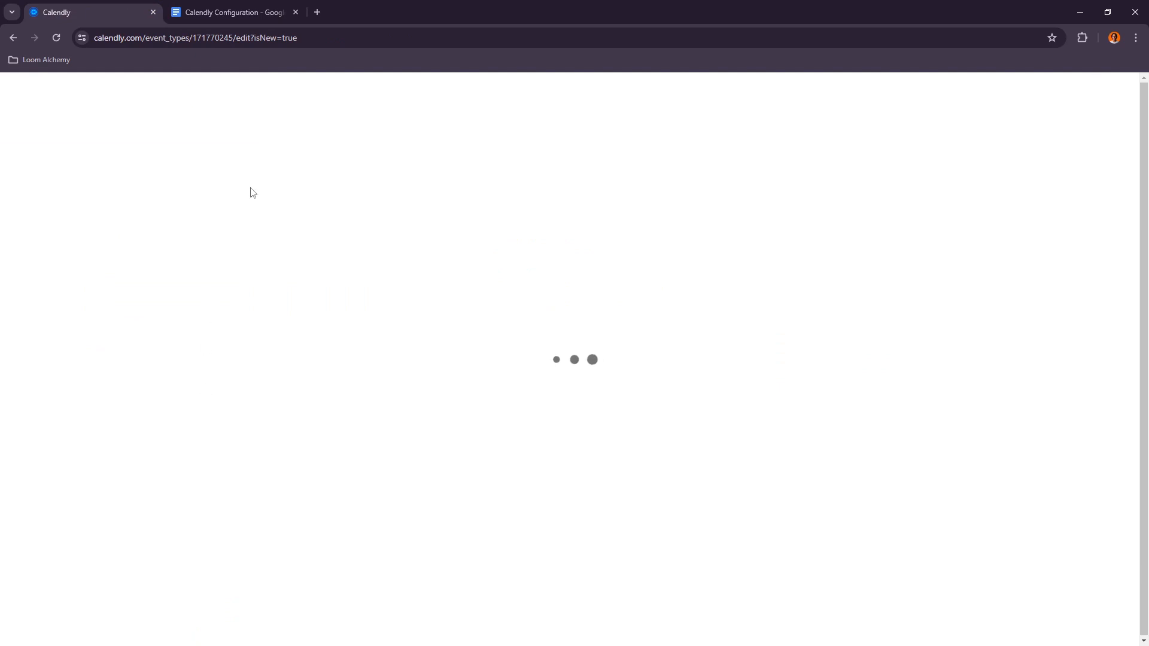
left_click(143, 188)
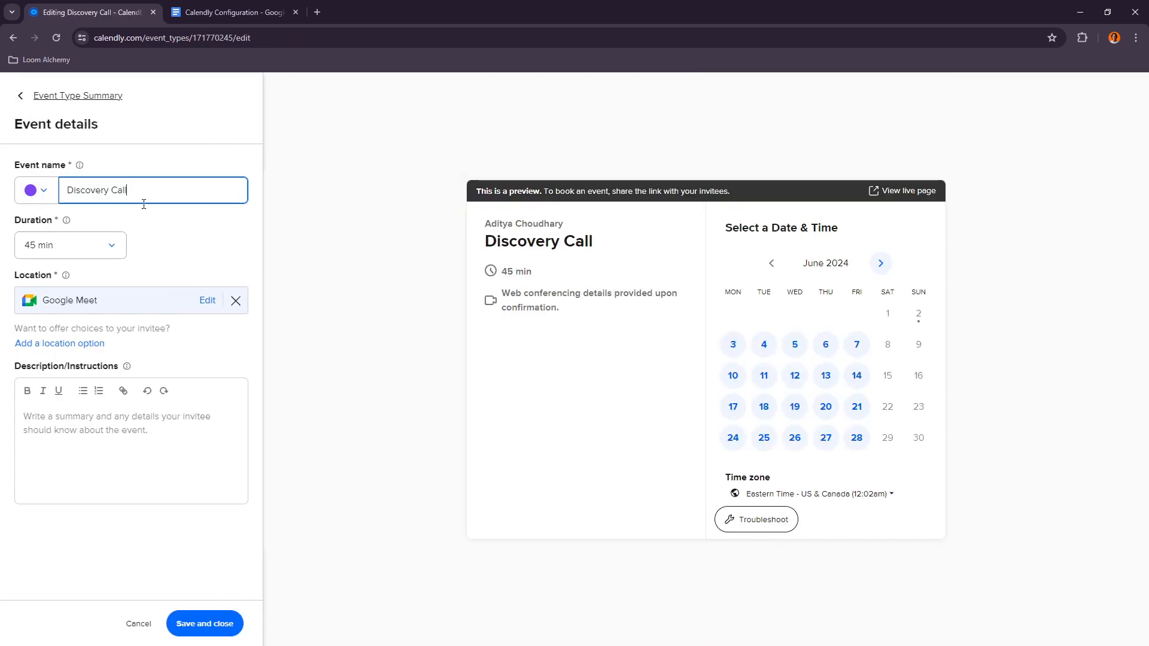
left_click(97, 416)
left_click(228, 12)
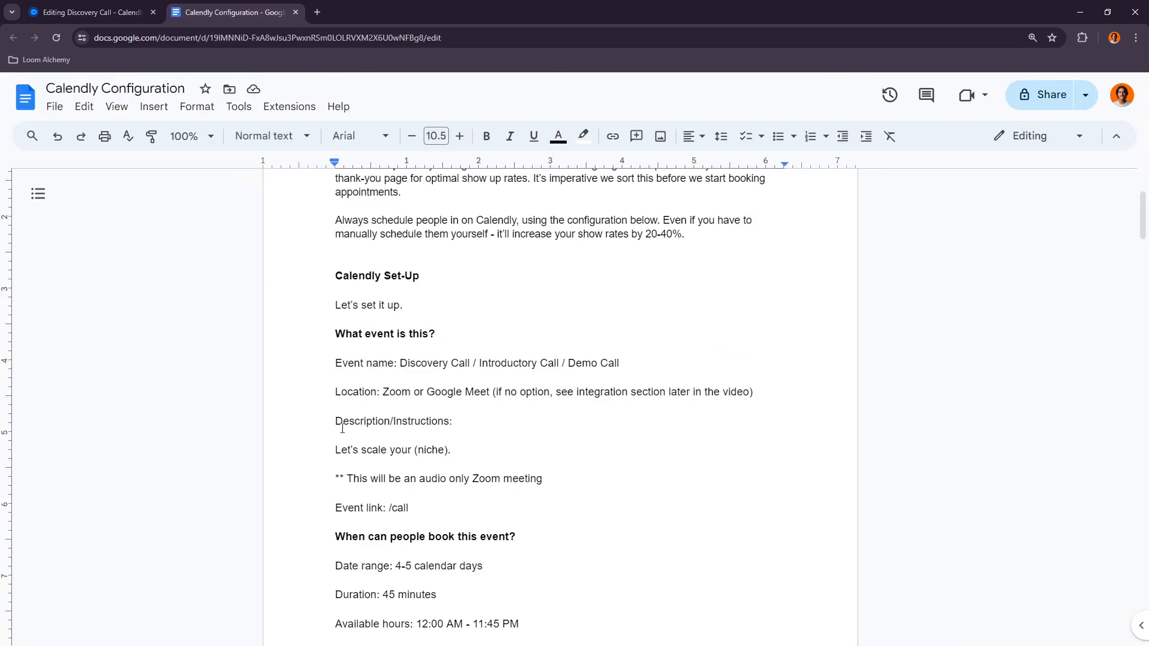
left_click_drag(335, 449, 609, 484)
key("ctrl+c")
left_click(96, 12)
key("ctrl+v")
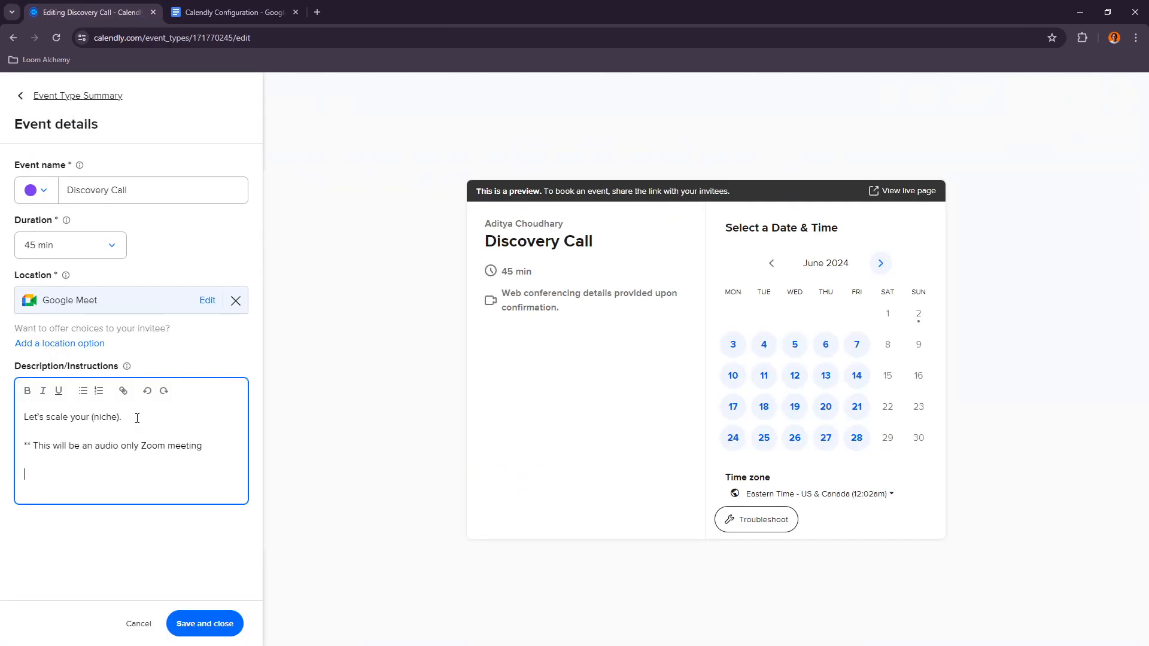
Step: Edit the description to read 'Let's scale your Agency.' and 'audio only Google meeting', then save the event details
left_click(120, 418)
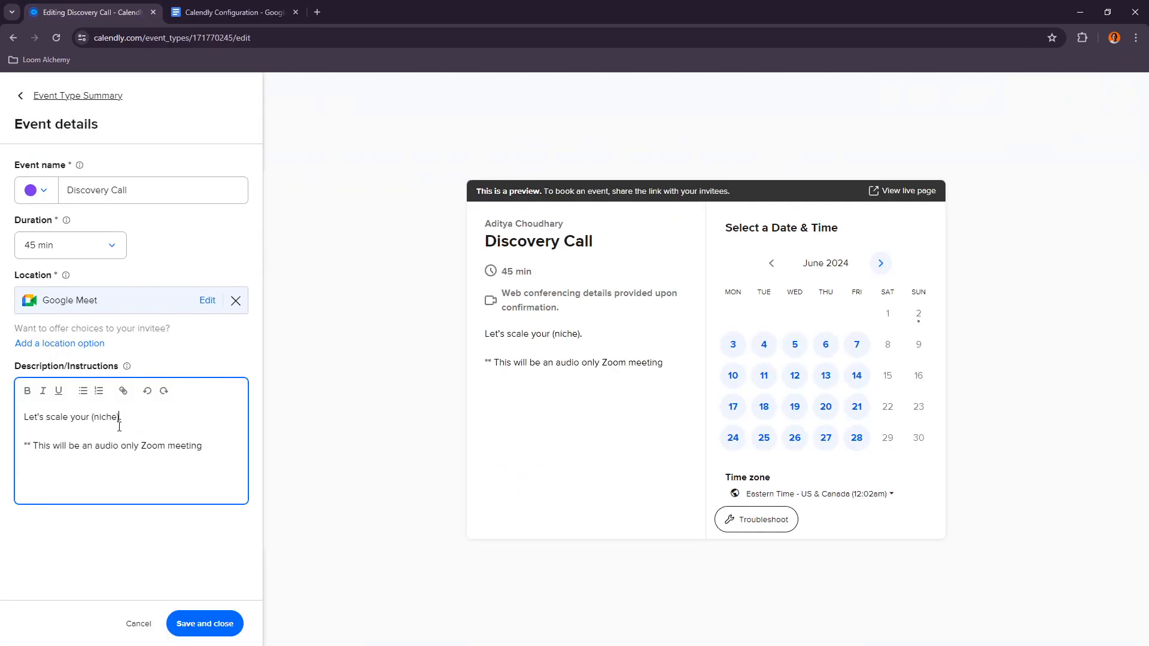
left_click_drag(119, 419, 93, 419)
left_click_drag(121, 417, 93, 419)
type("Agency")
left_click_drag(165, 446, 141, 448)
type("Google")
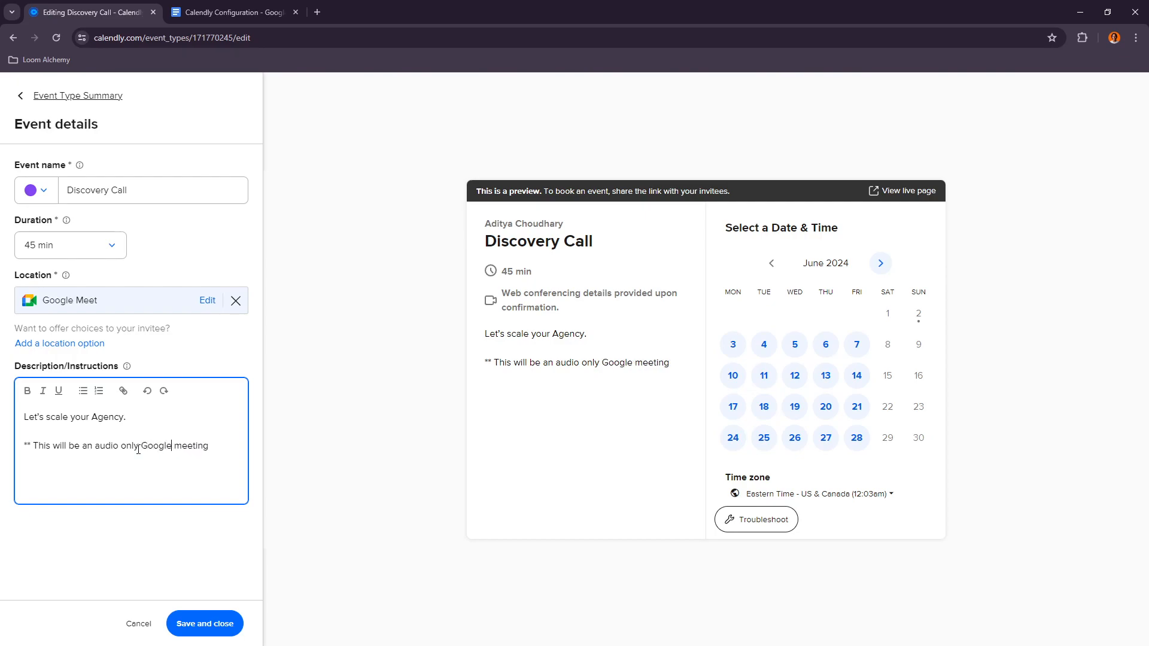
left_click(204, 623)
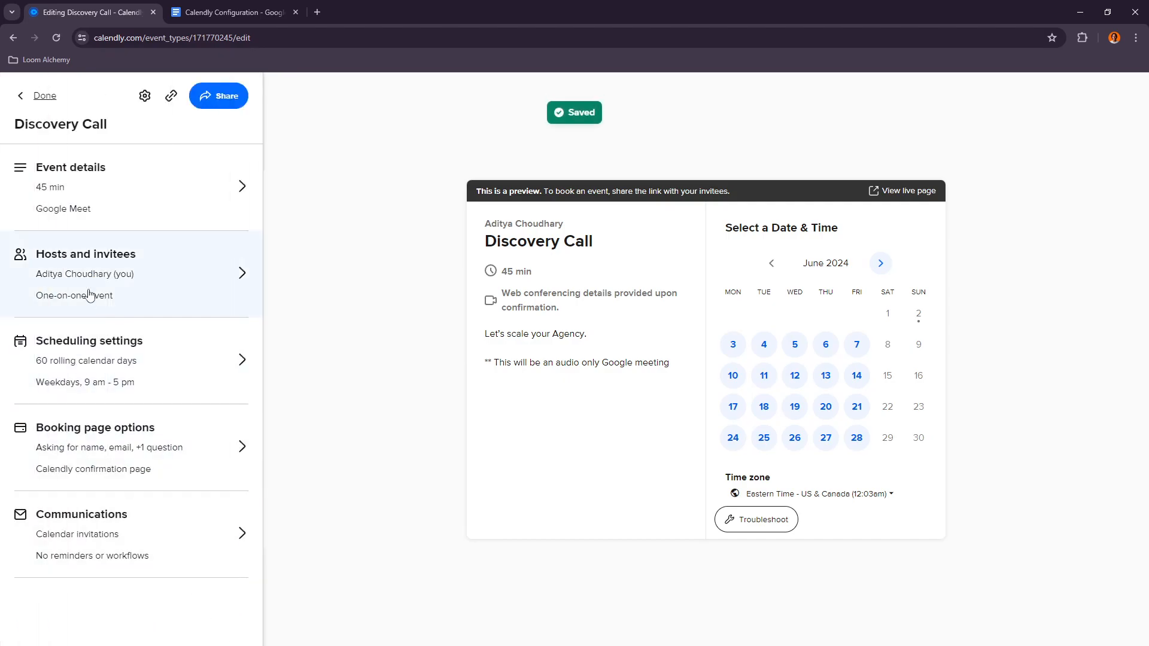
Step: Compare the event details and hosts and invitees settings against the configuration document
left_click(234, 12)
scroll(384, 387, "down", 1)
left_click(90, 12)
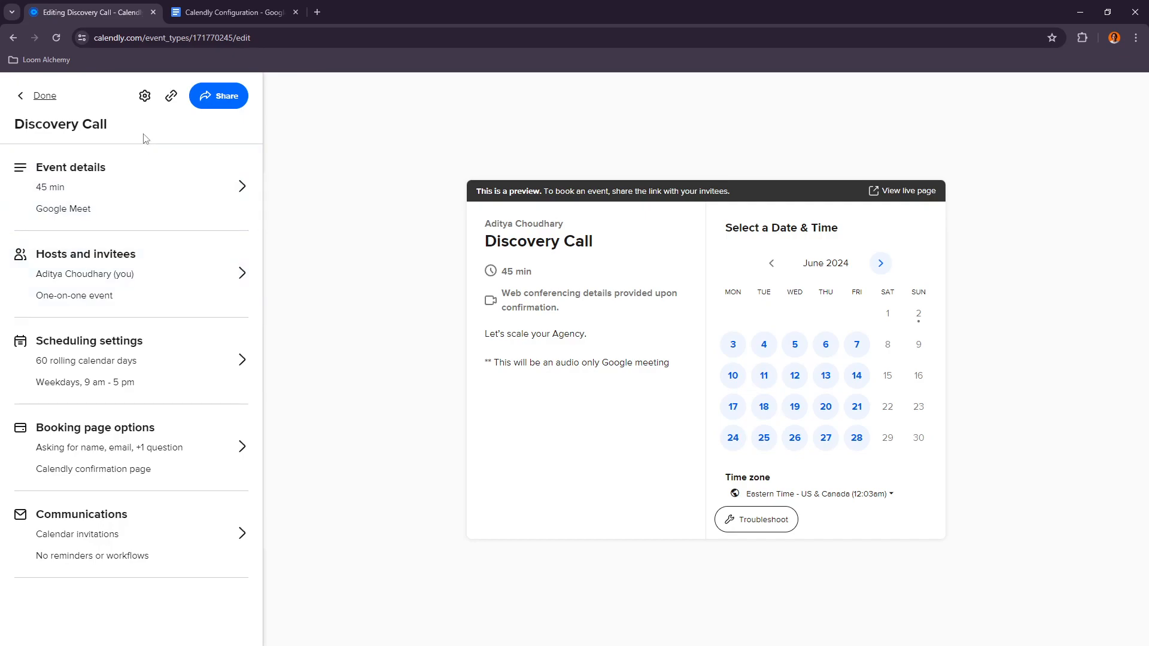
left_click(155, 197)
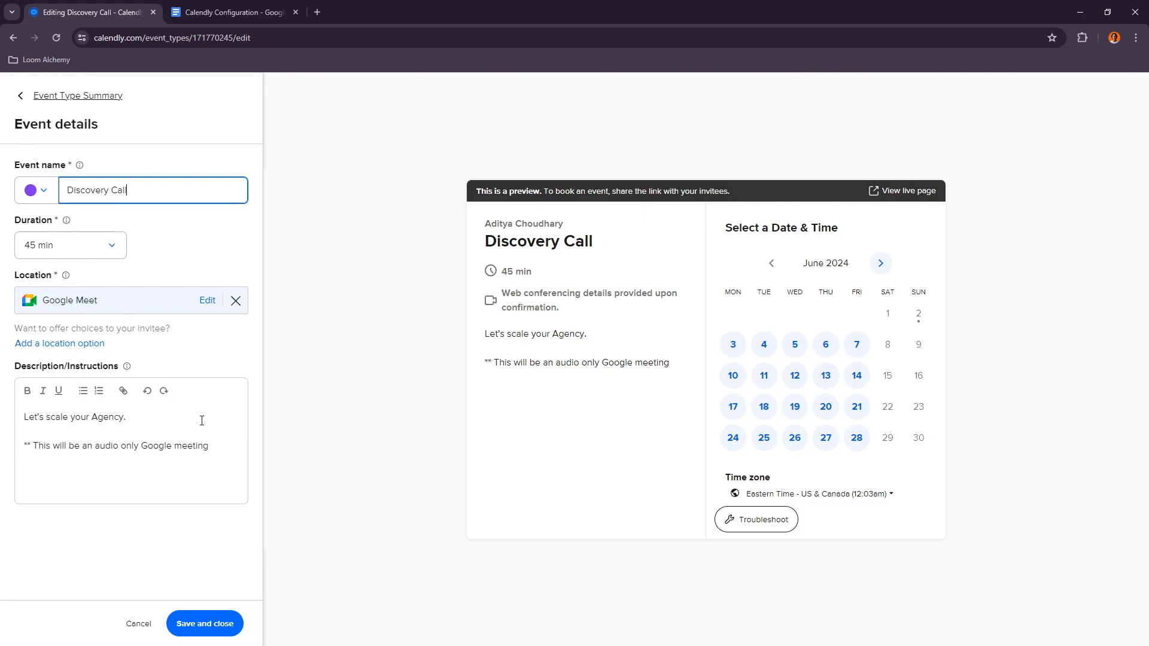
left_click(23, 96)
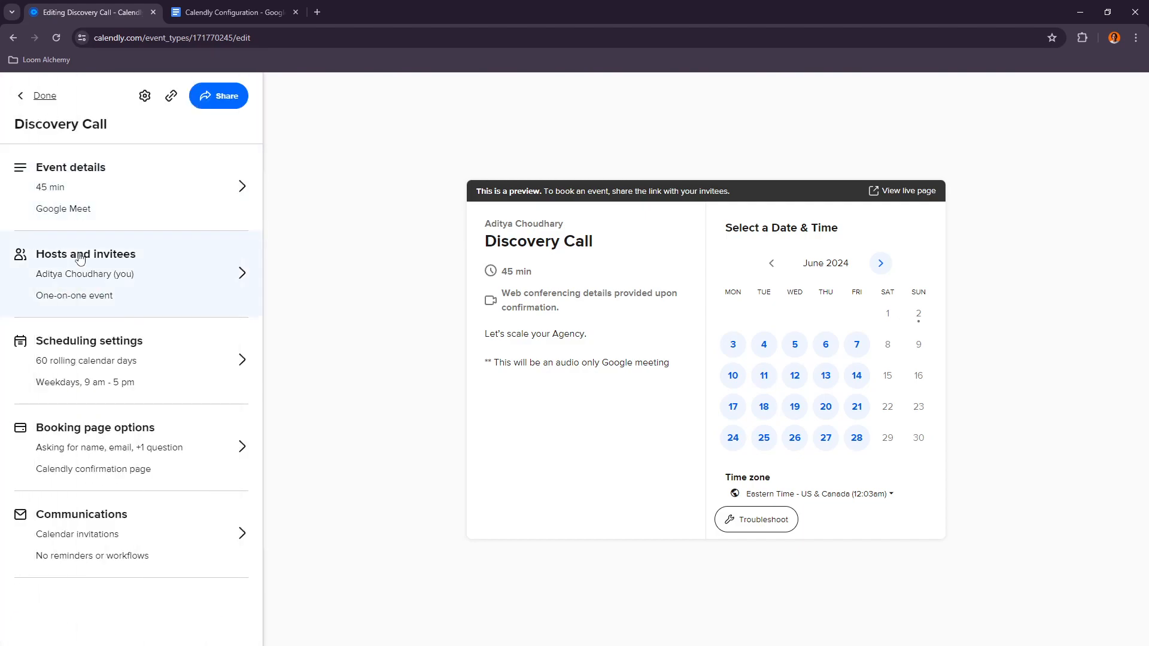
left_click(90, 264)
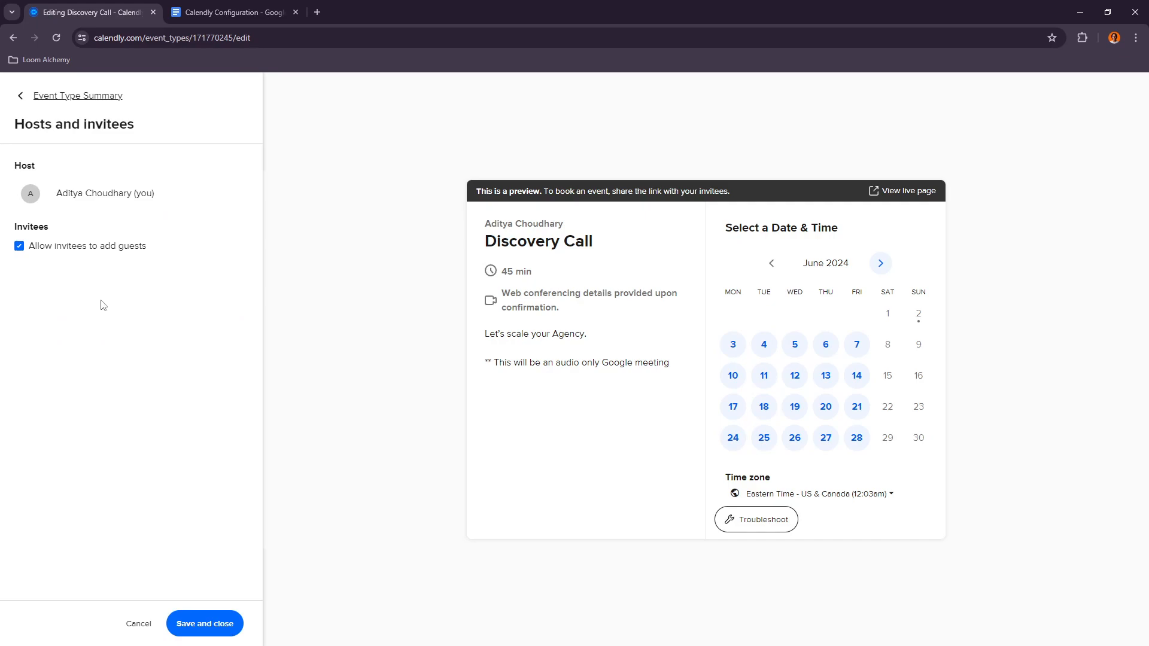
left_click(233, 12)
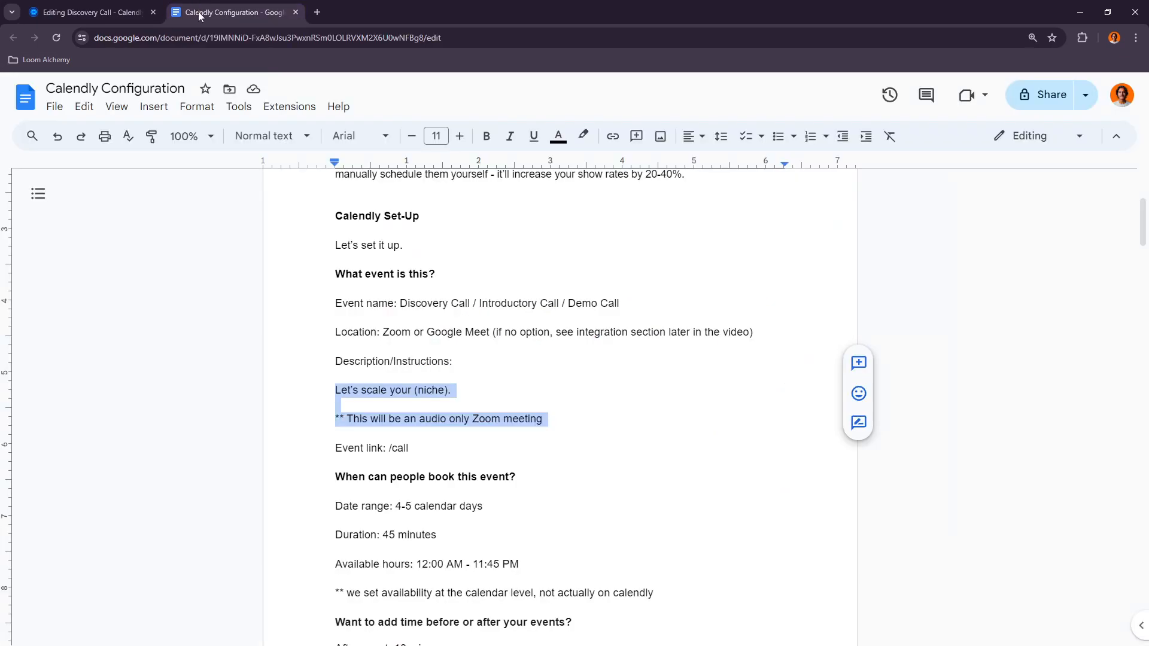
scroll(408, 422, "down", 1)
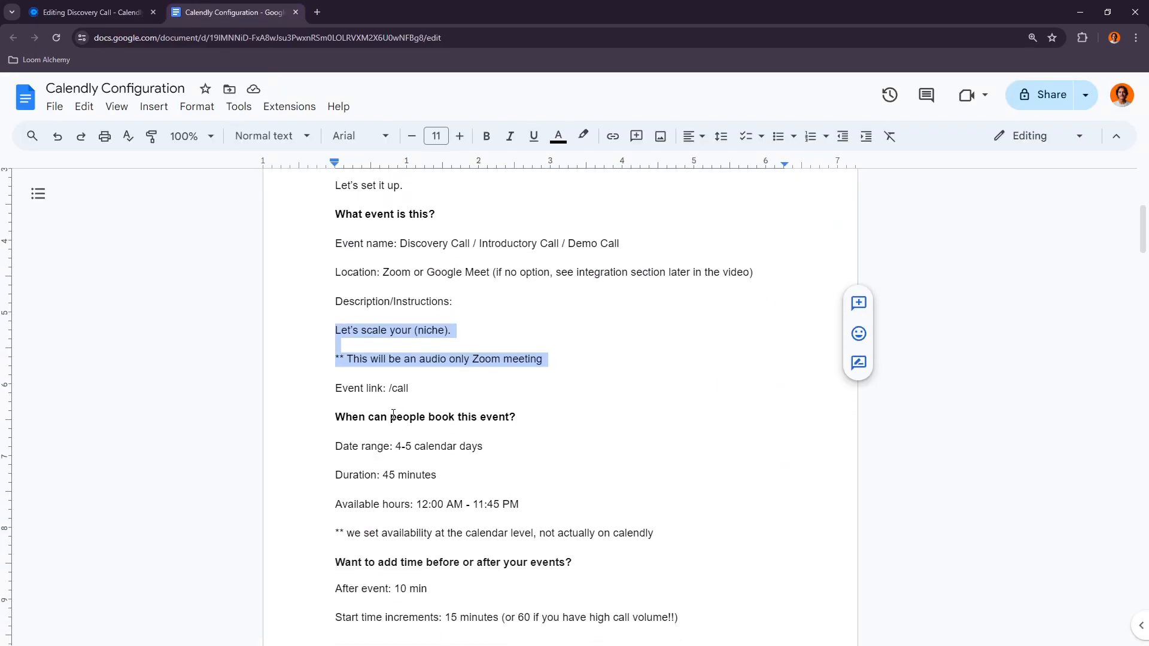
left_click(90, 12)
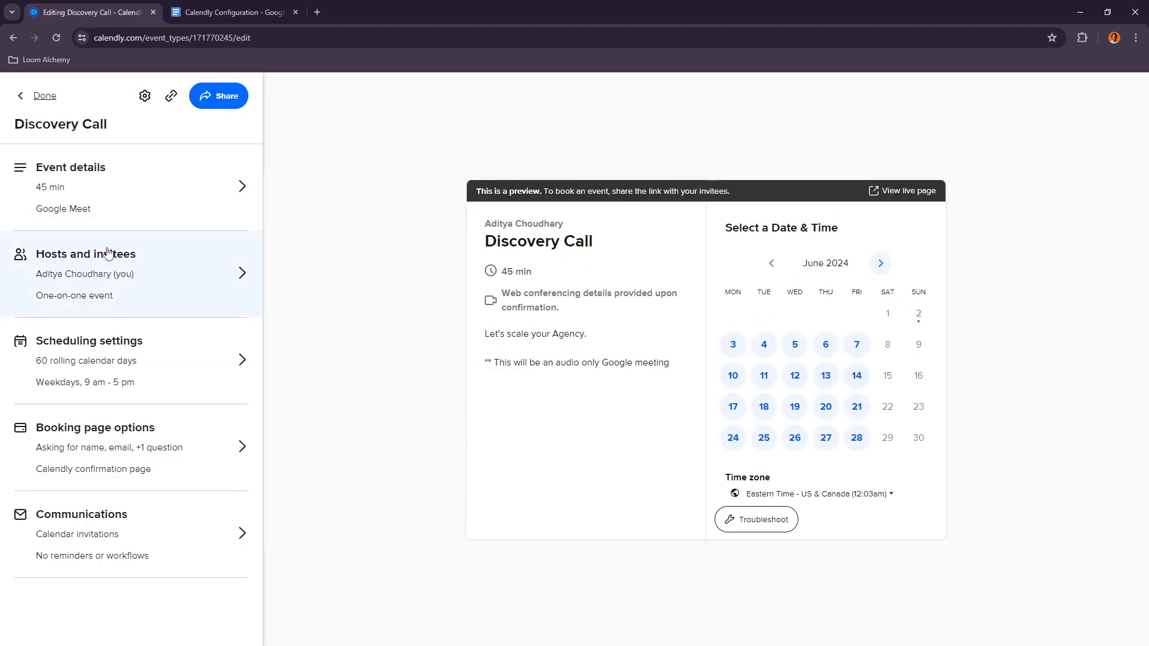
Step: Open the scheduling settings and compare them with the document's booking rules
left_click(83, 358)
left_click(234, 12)
scroll(759, 534, "down", 4)
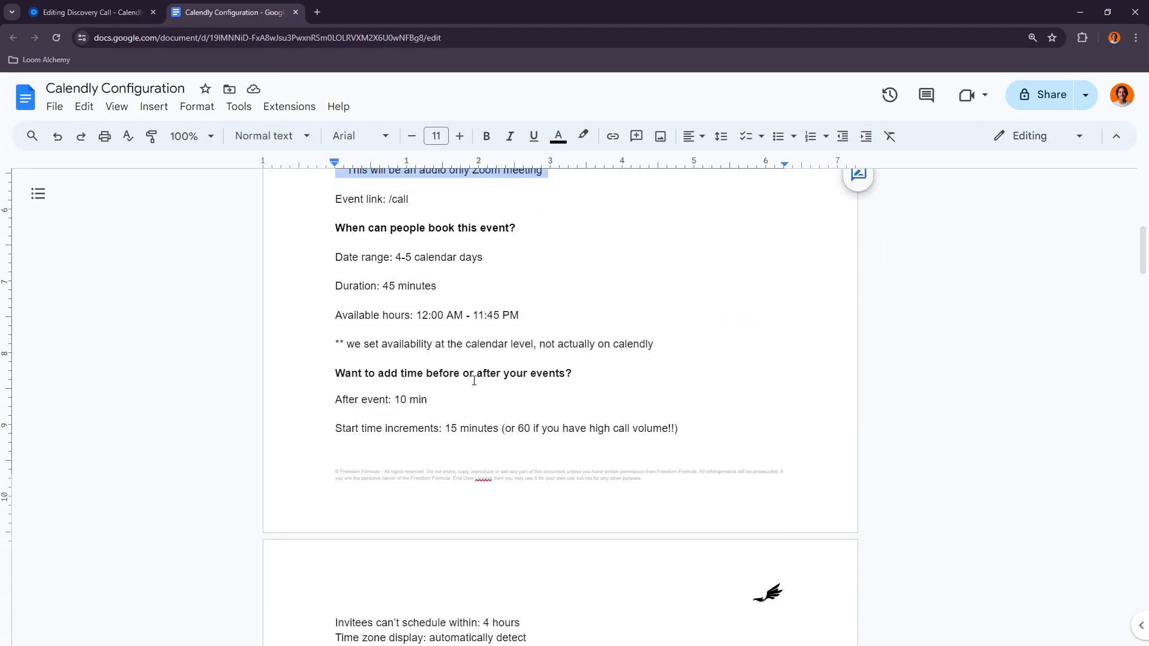
scroll(759, 534, "up", 4)
left_click(69, 15)
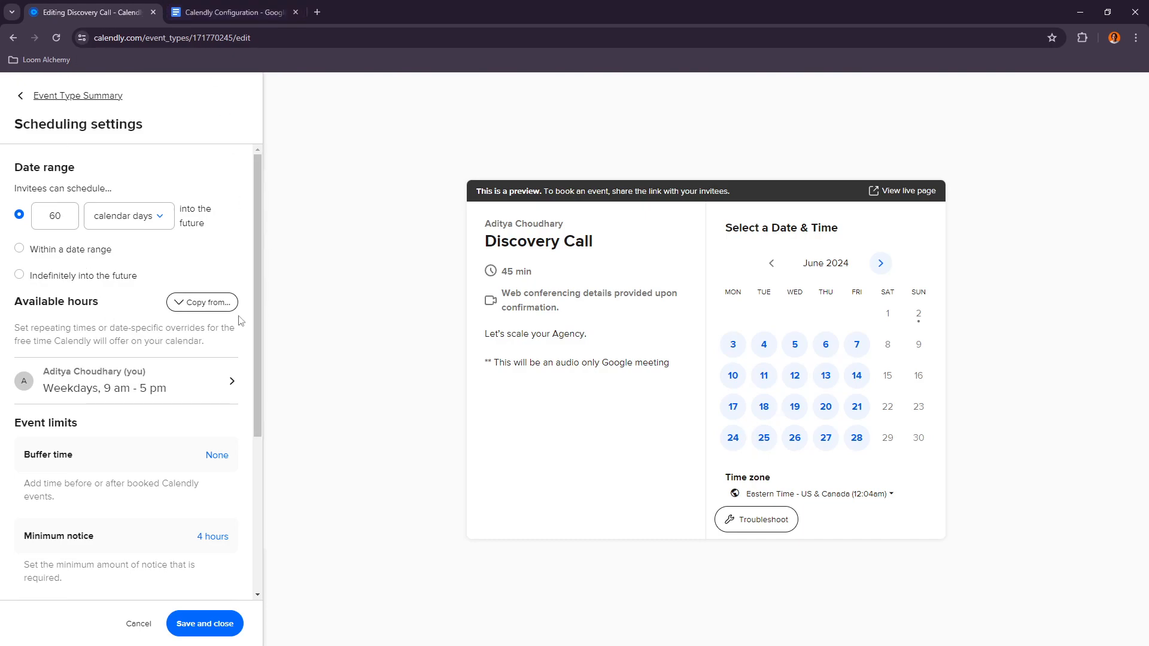
left_click(217, 12)
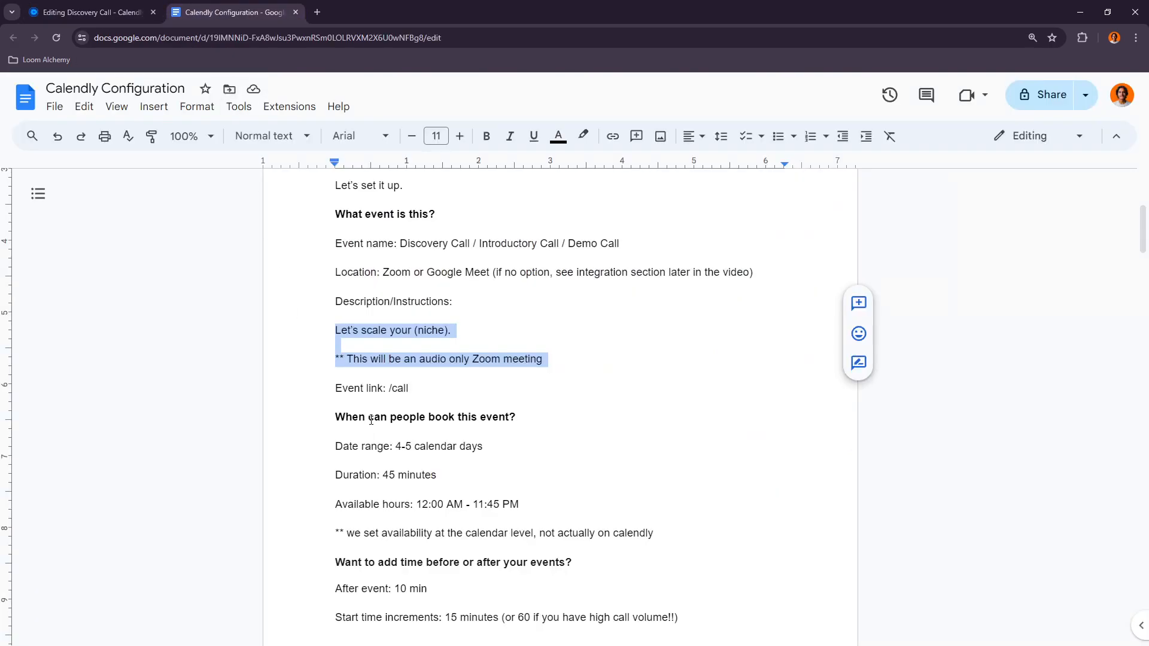
left_click(90, 12)
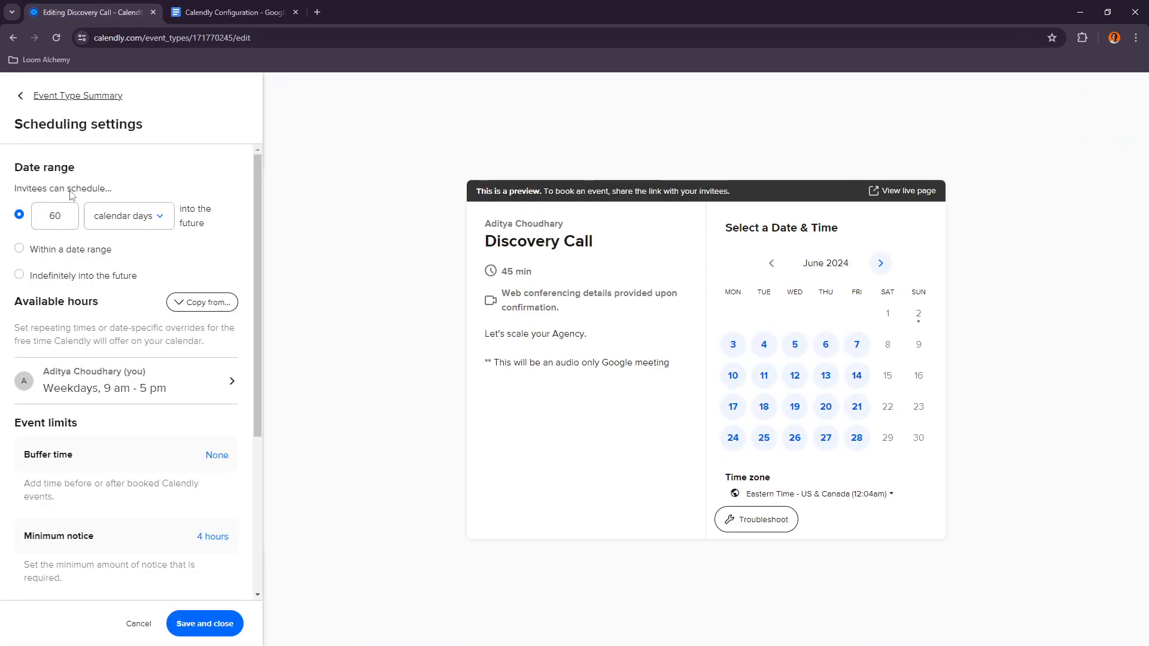
left_click(234, 12)
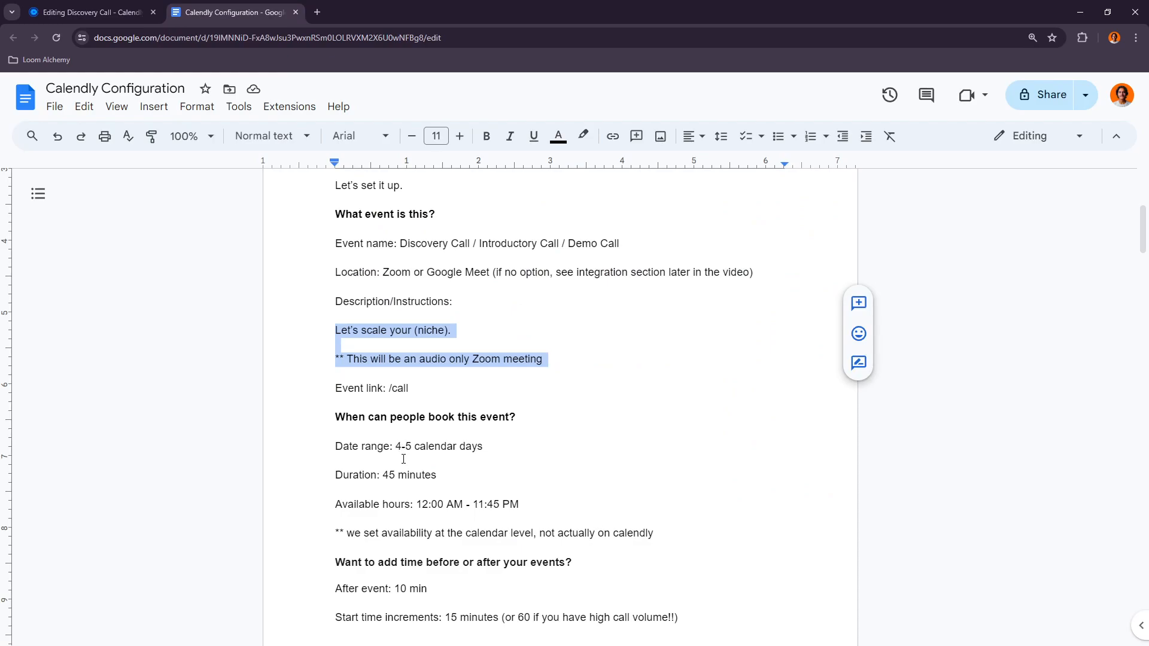
left_click(108, 8)
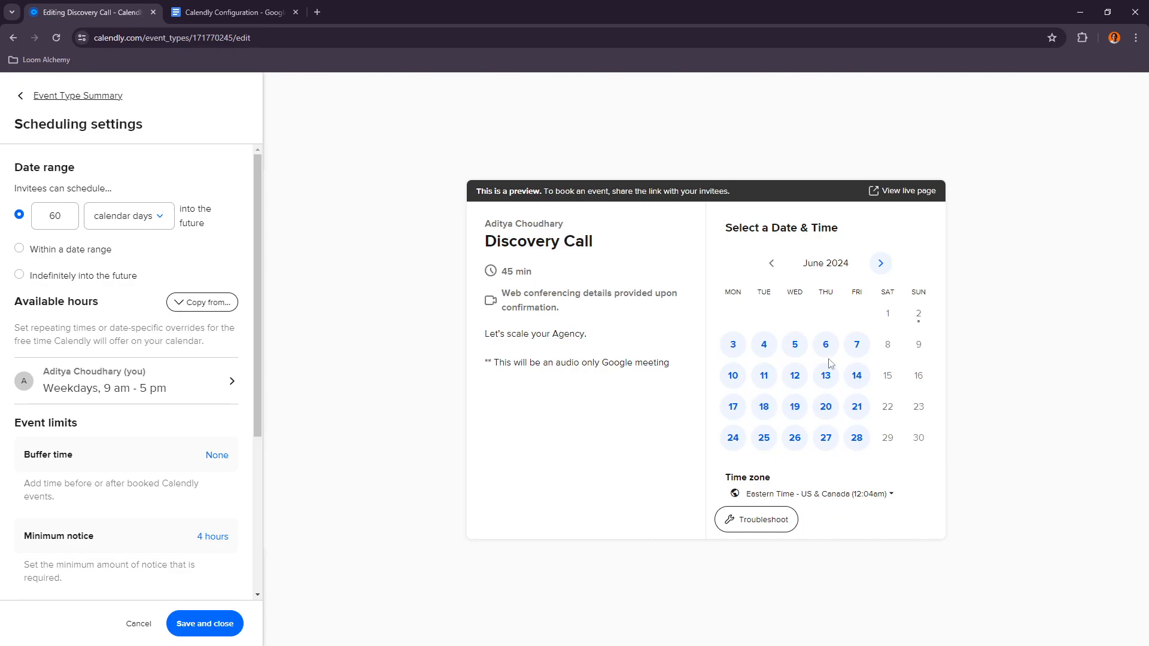
Step: Set the date range so invitees can schedule 4 calendar days into the future
left_click(62, 216)
double_click(62, 216)
type("4")
left_click(190, 227)
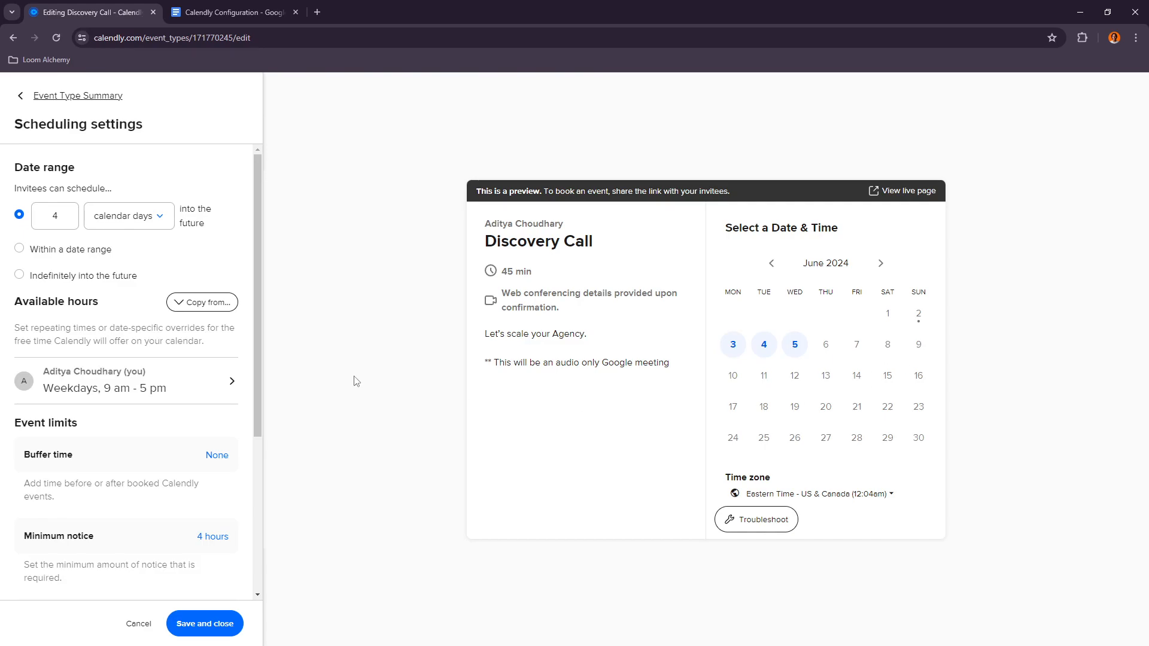
Step: Check the document's available hours rules and open the host's available hours
left_click(231, 12)
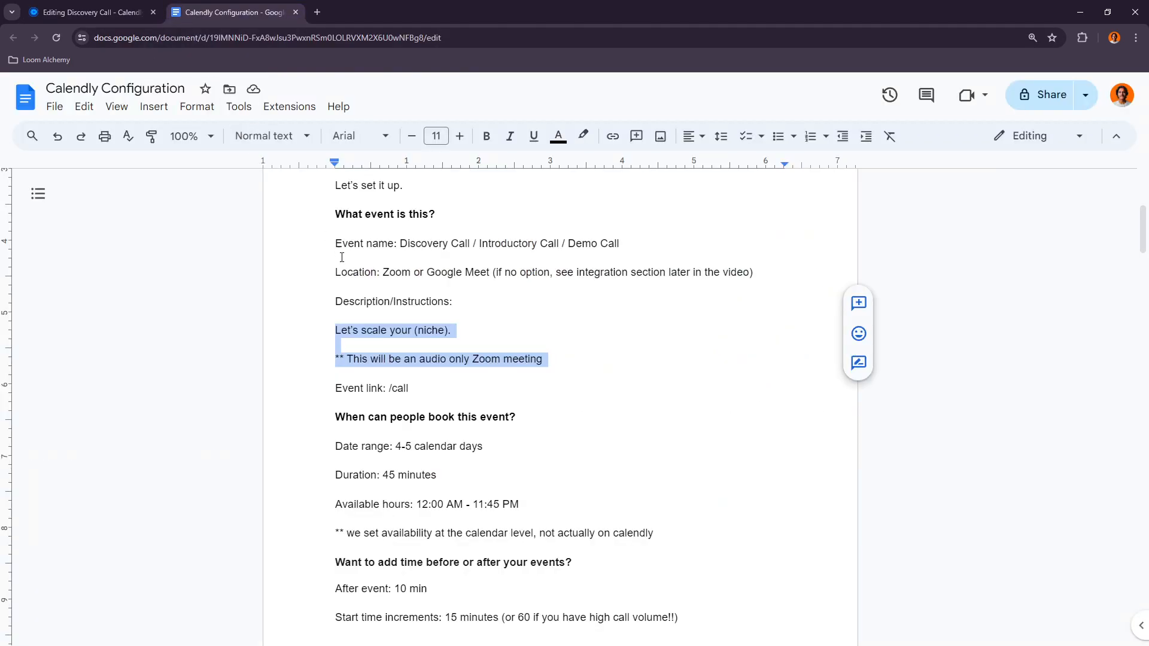
scroll(369, 304, "down", 1)
key("ctrl+shift+Tab")
key("ctrl+Tab")
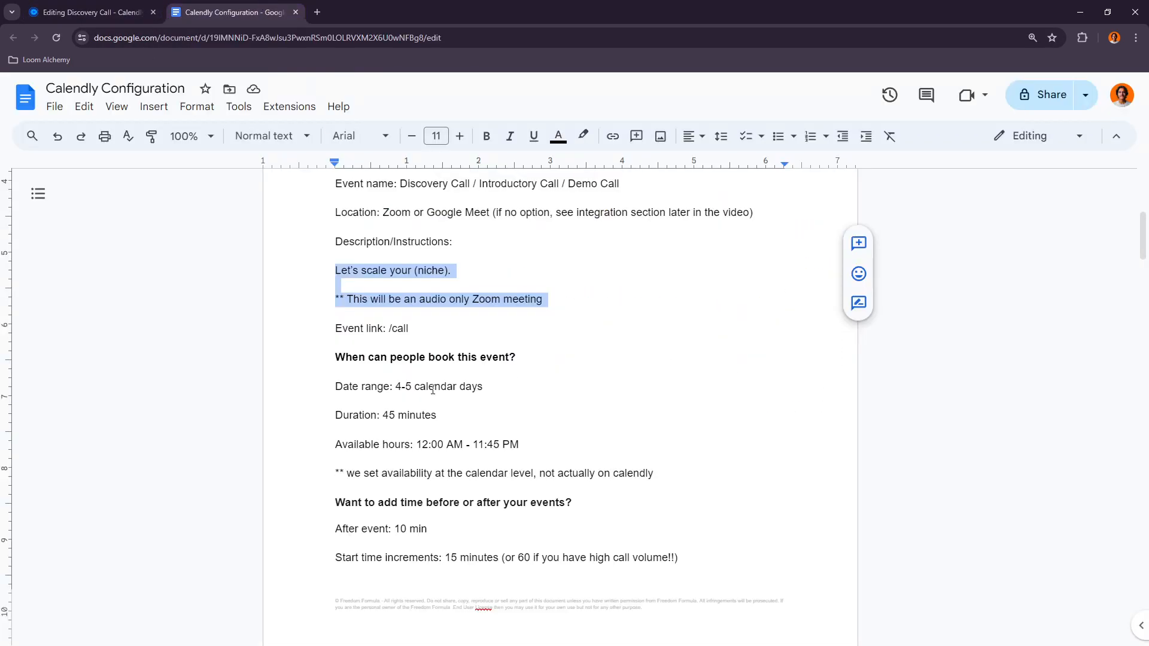
key("ctrl+shift+Tab")
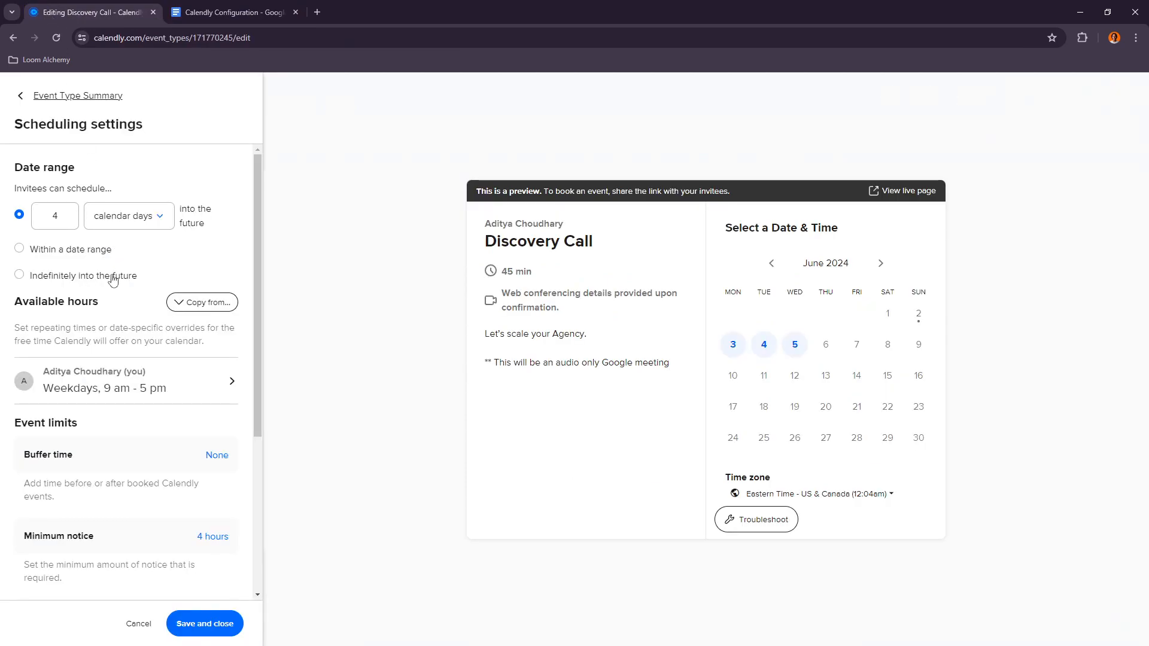
left_click(200, 379)
left_click(202, 4)
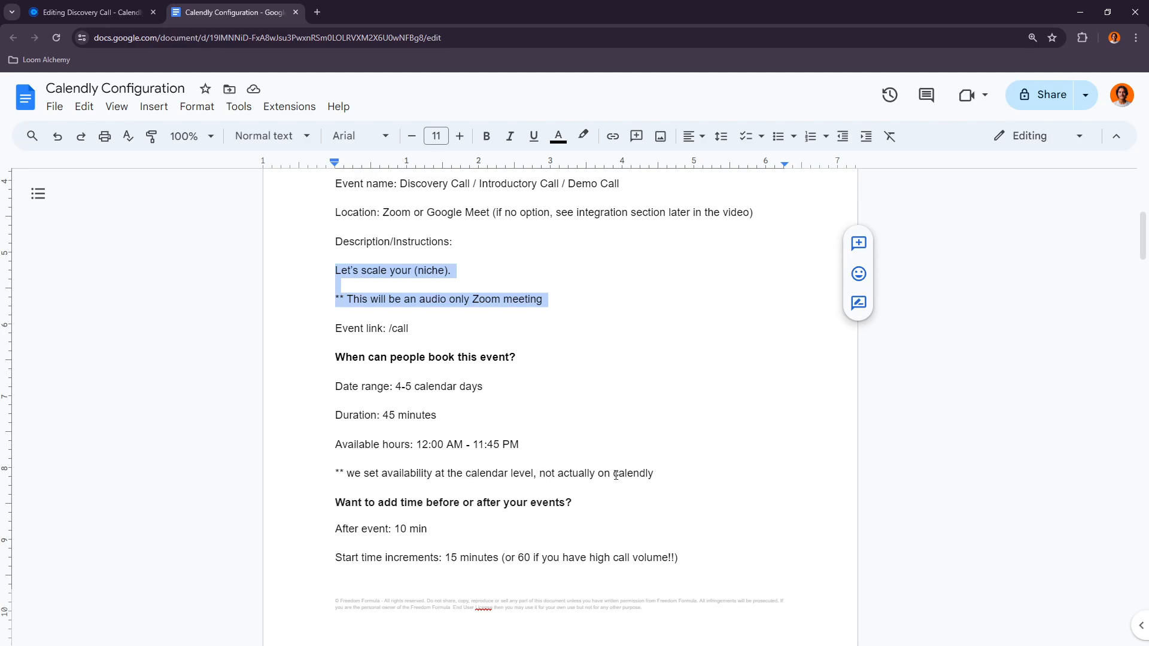
left_click(90, 12)
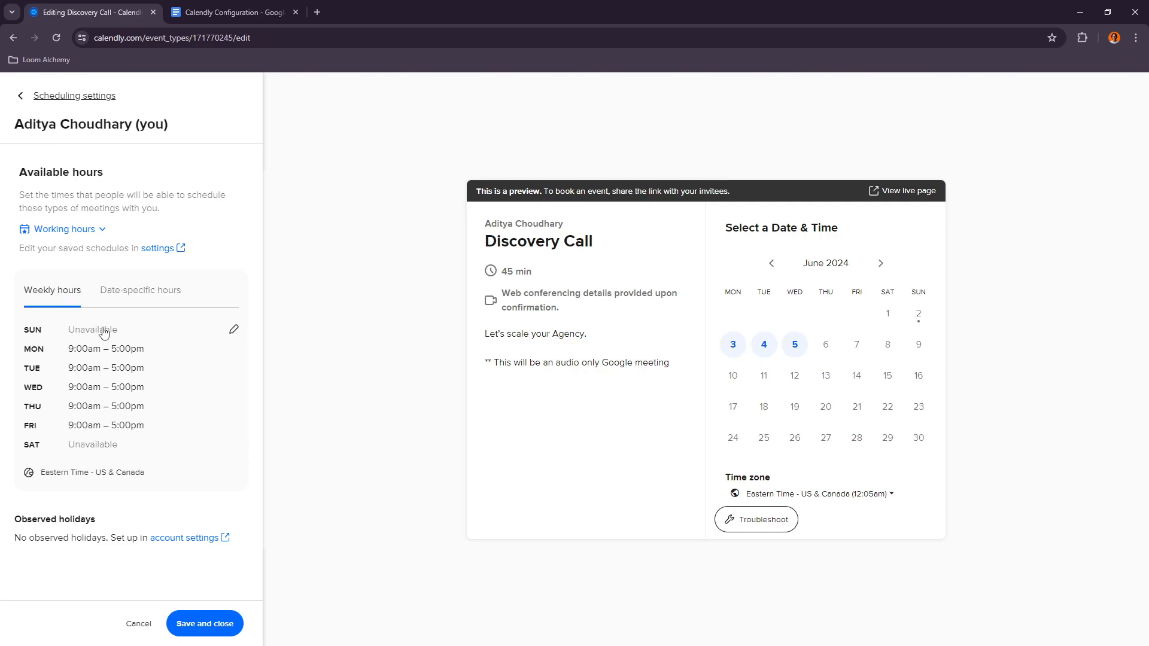
Step: Customize the working hours for this event type only, leaving only Sunday available
left_click(234, 330)
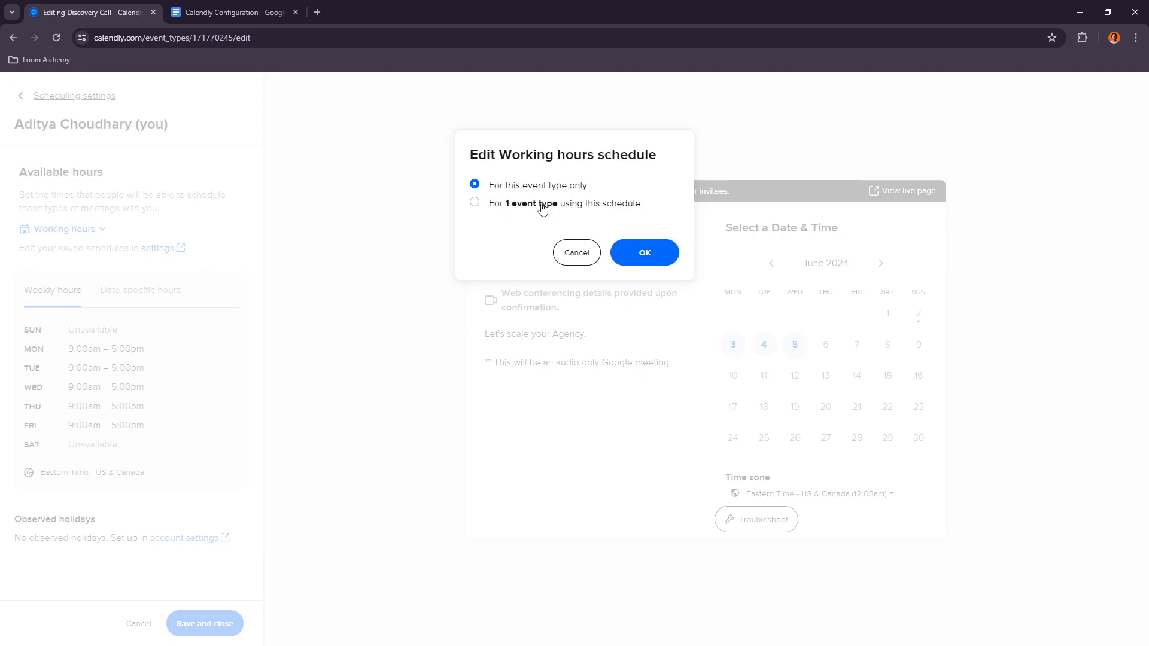
left_click(640, 246)
left_click(204, 327)
left_click(204, 366)
left_click(204, 407)
left_click(205, 447)
left_click(205, 486)
scroll(100, 385, "down", 1)
scroll(100, 385, "up", 1)
left_click(227, 288)
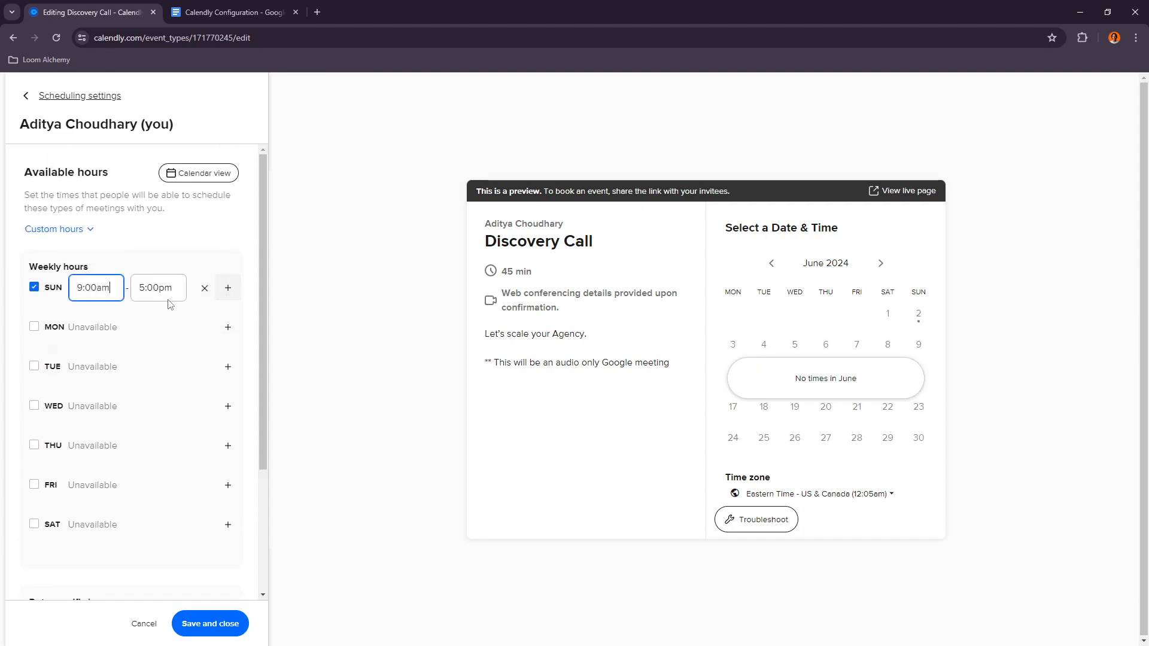
Step: Set Sunday's hours to 11:45am–12:00pm
left_click(97, 288)
left_click_drag(98, 288, 62, 292)
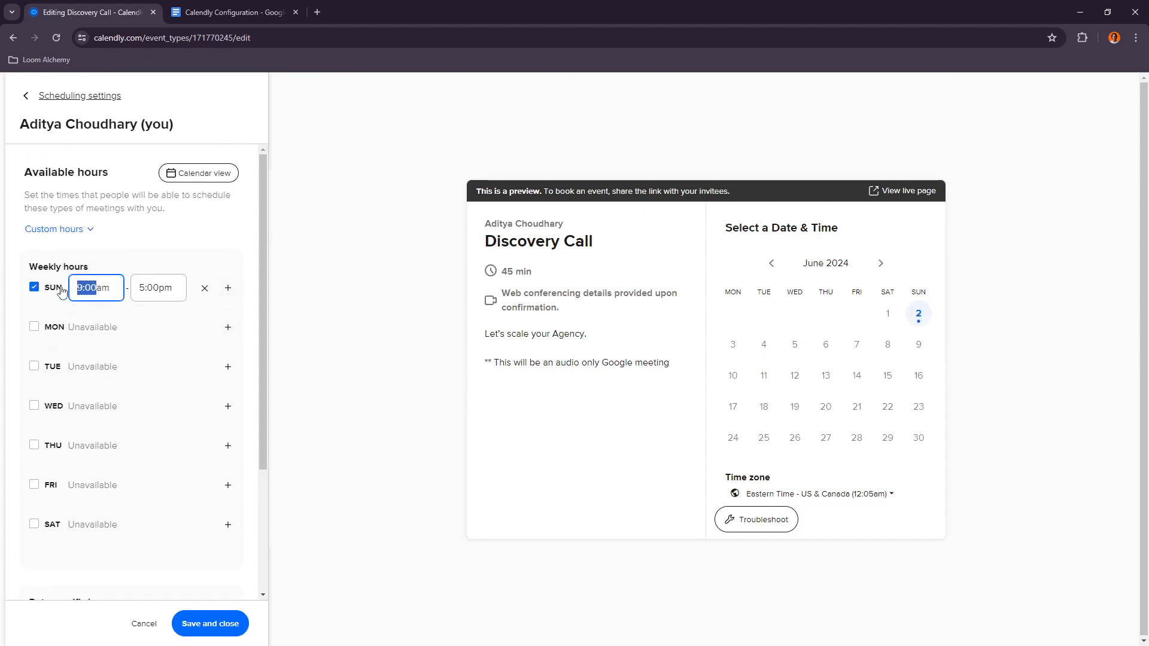
type("11:45")
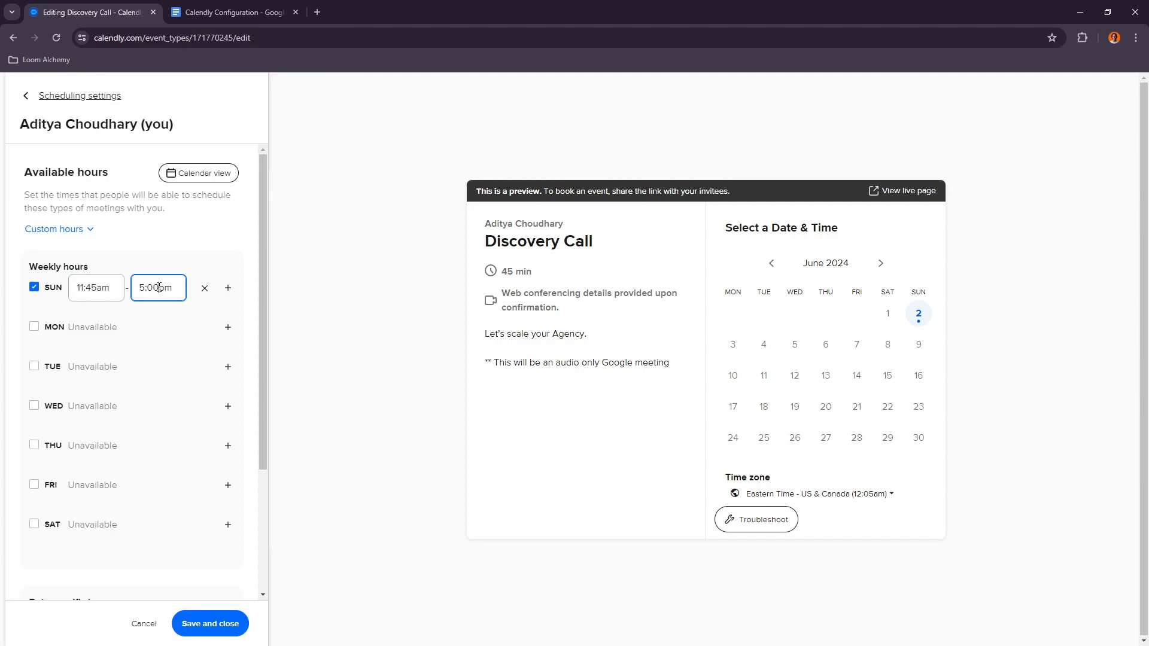
left_click(159, 288)
type("12:00")
key("Return")
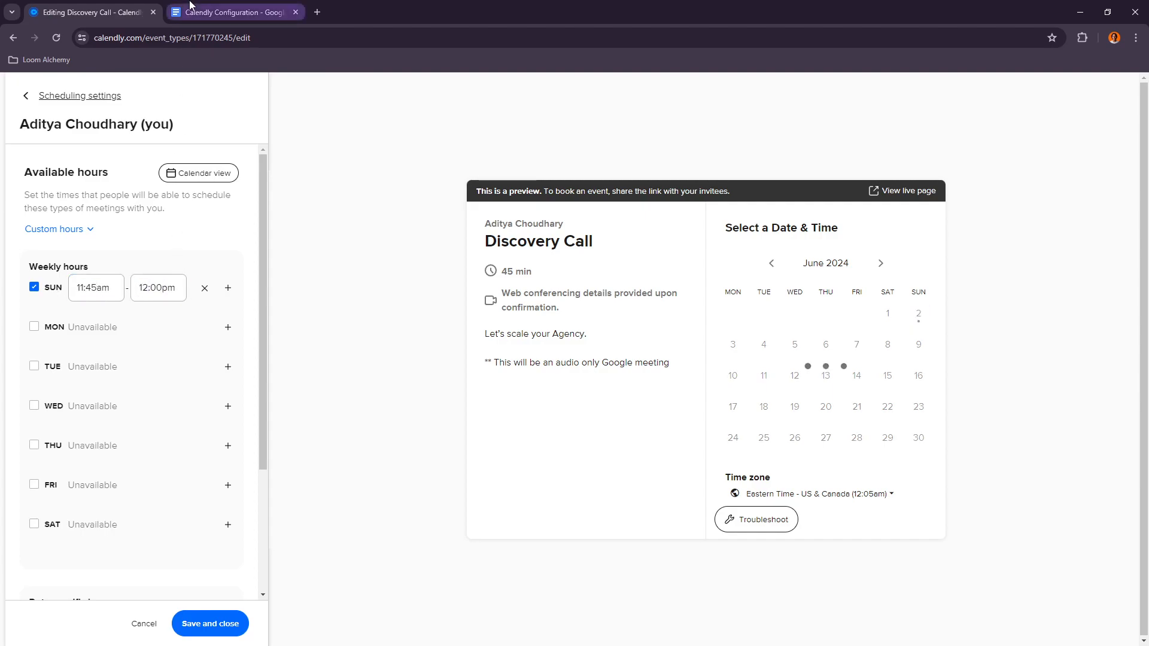
Step: Check the document's available hours and set Sunday's start time to 12:00am
left_click(191, 7)
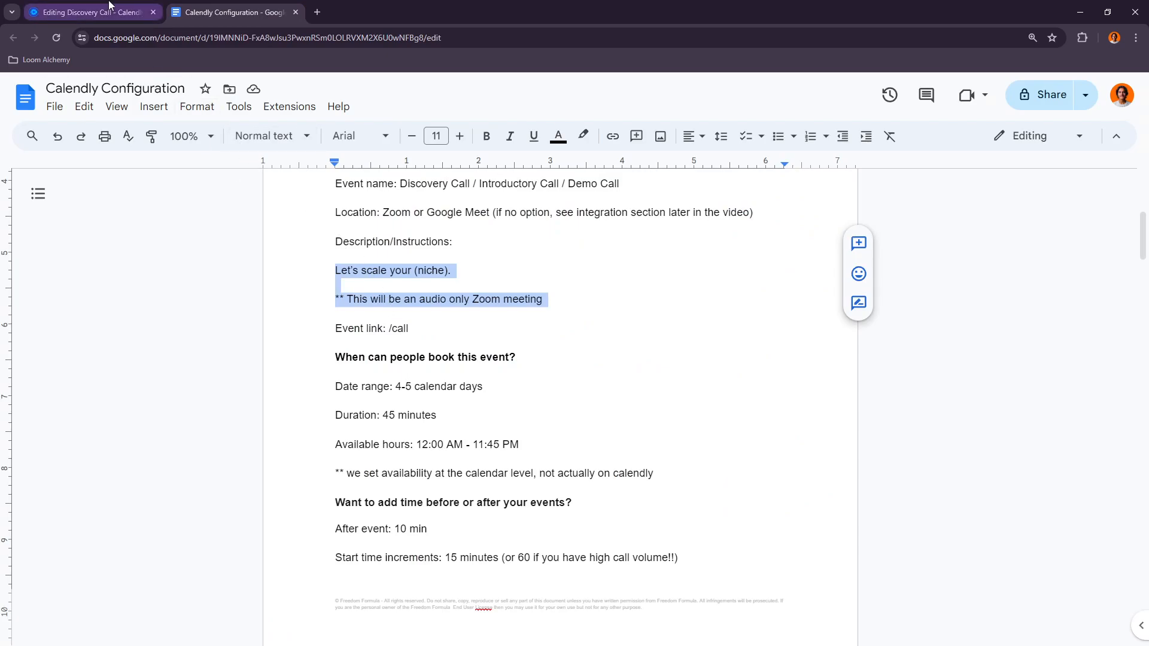
left_click(90, 12)
left_click_drag(98, 290, 50, 290)
type("12:0")
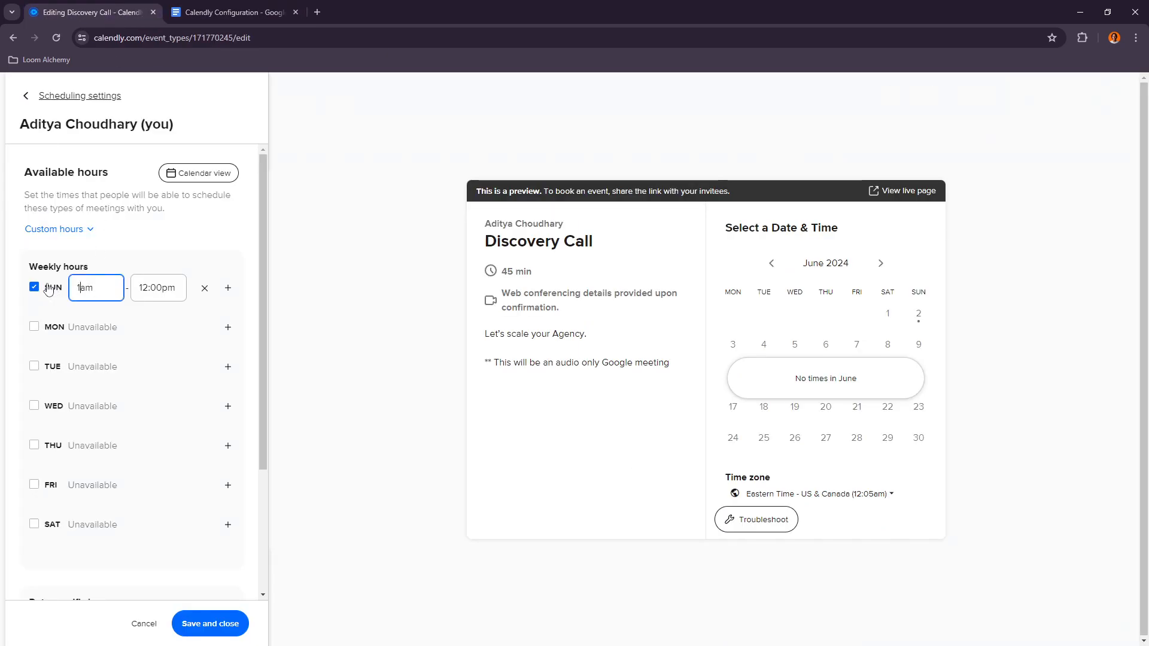
type("0")
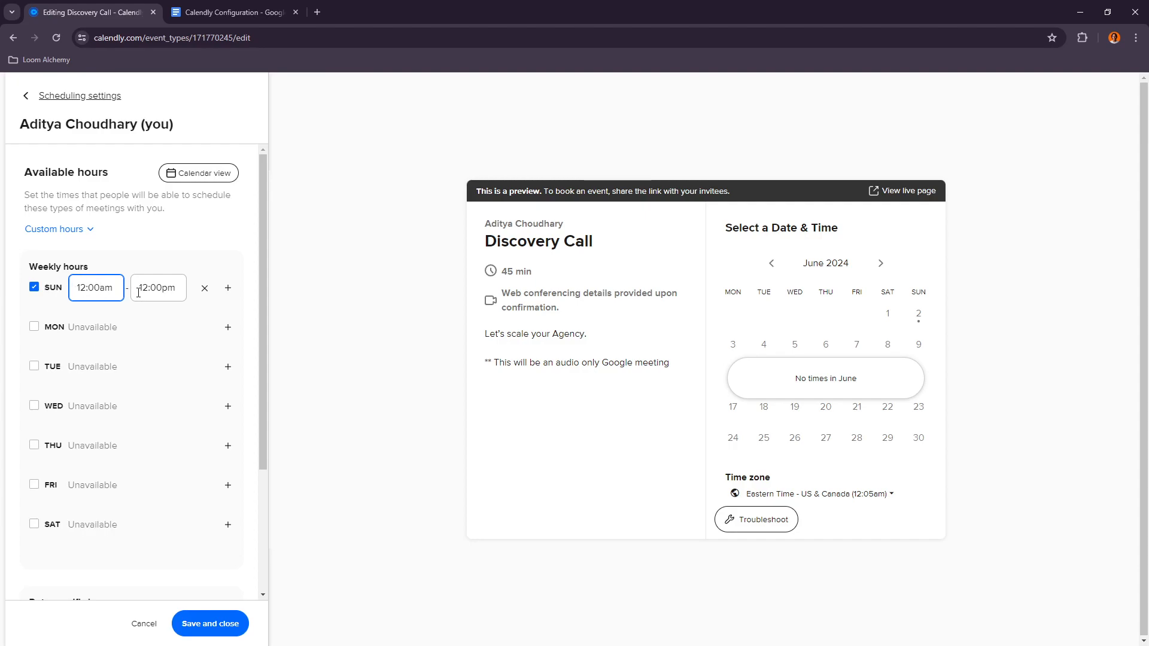
Step: Set Sunday's end time to 10:45pm
left_click(162, 292)
type("11pm")
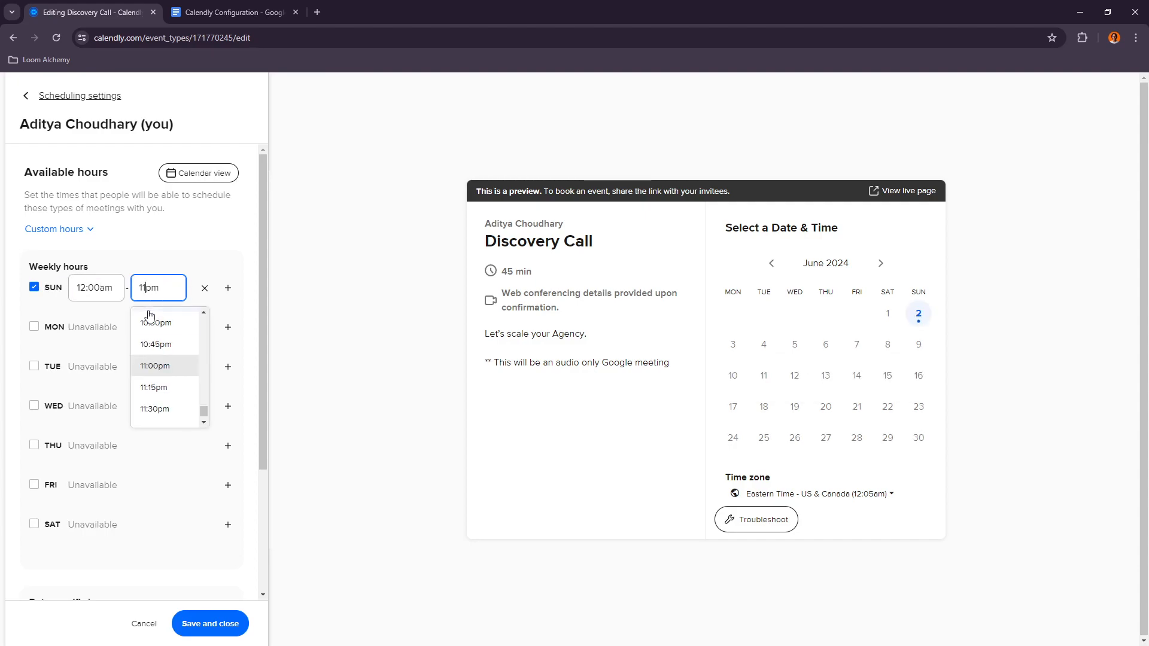
left_click(161, 352)
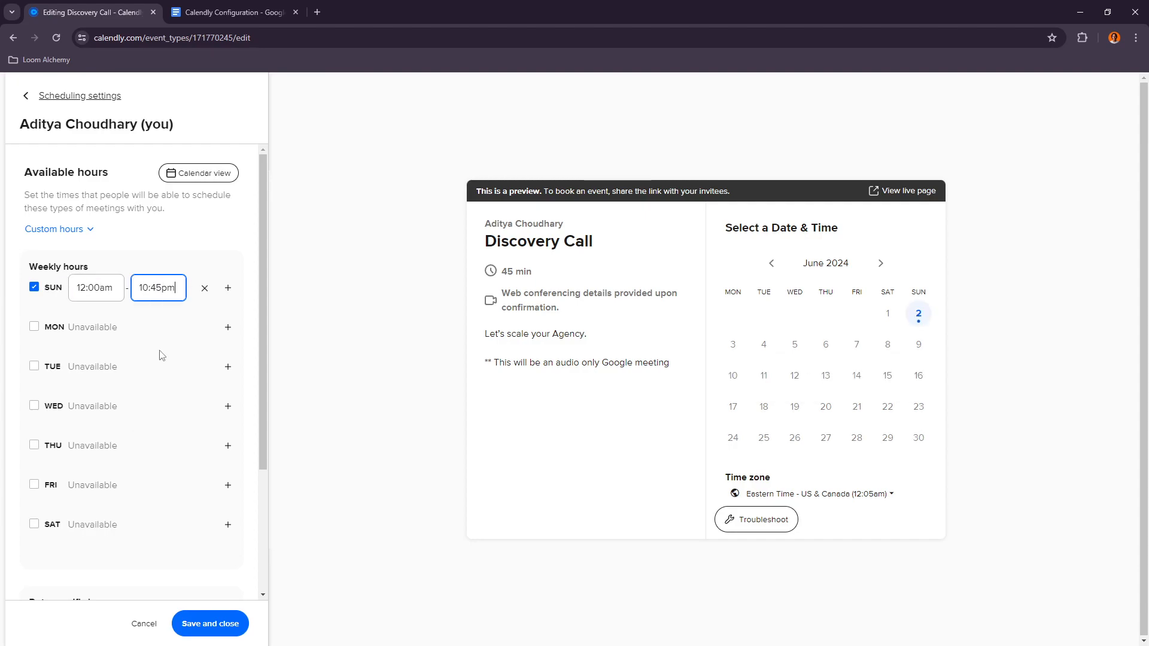
Step: Recheck the document and enable availability for Monday through Saturday
left_click(257, 10)
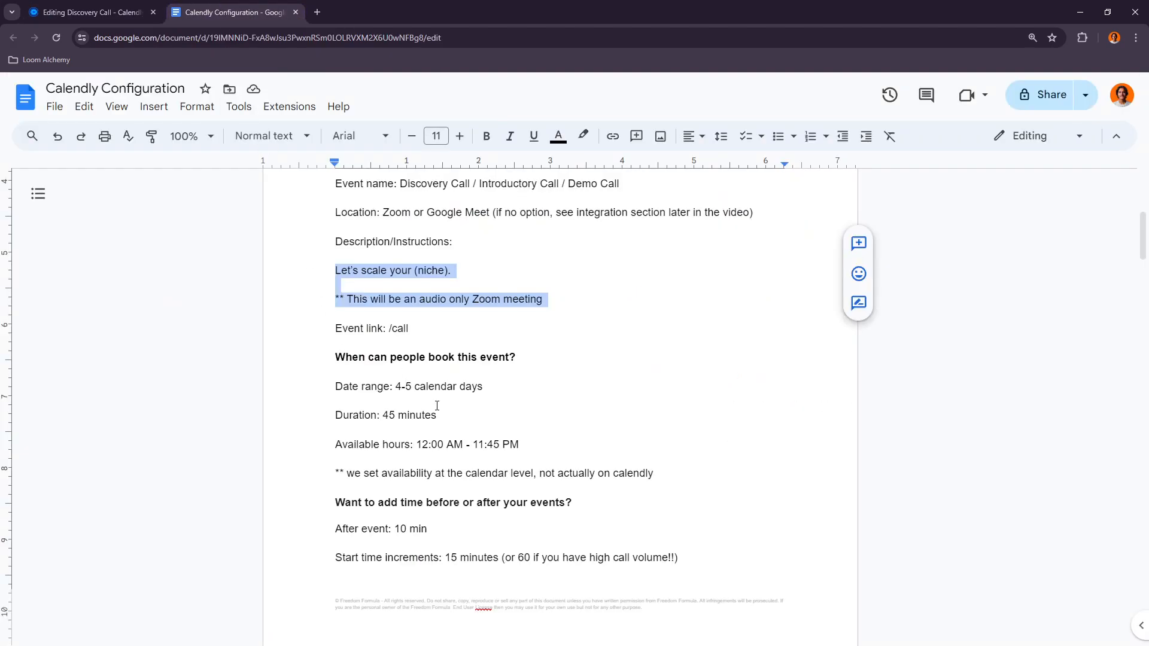
left_click(90, 12)
left_click(35, 327)
left_click(35, 367)
left_click(34, 406)
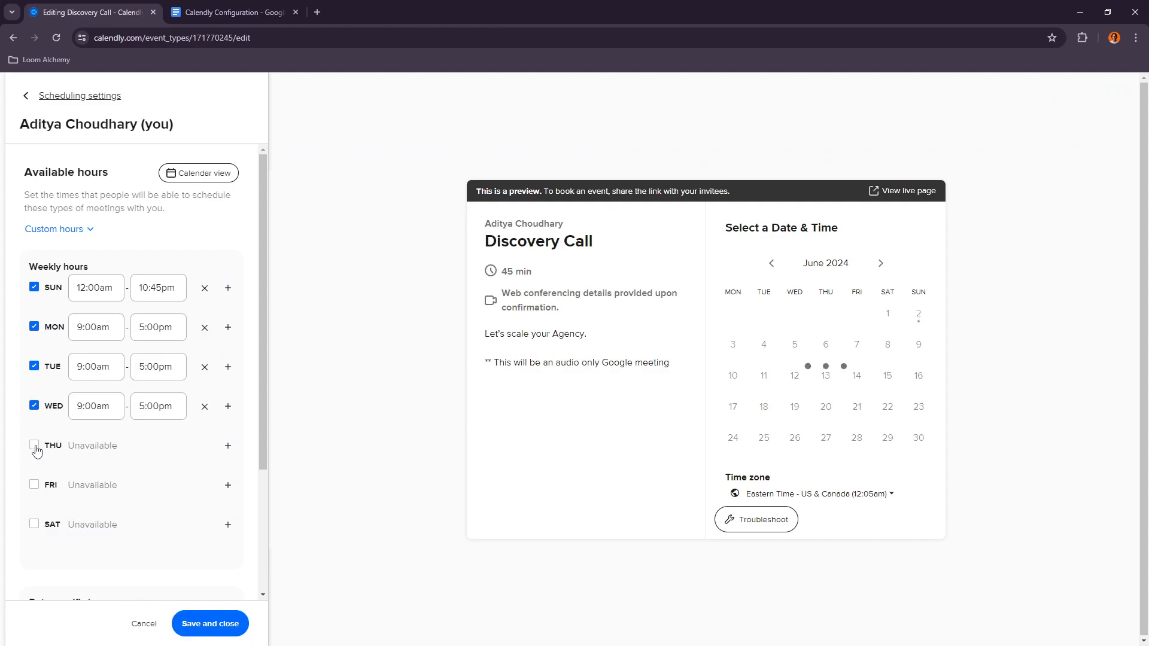
left_click(34, 446)
left_click(34, 485)
left_click(34, 524)
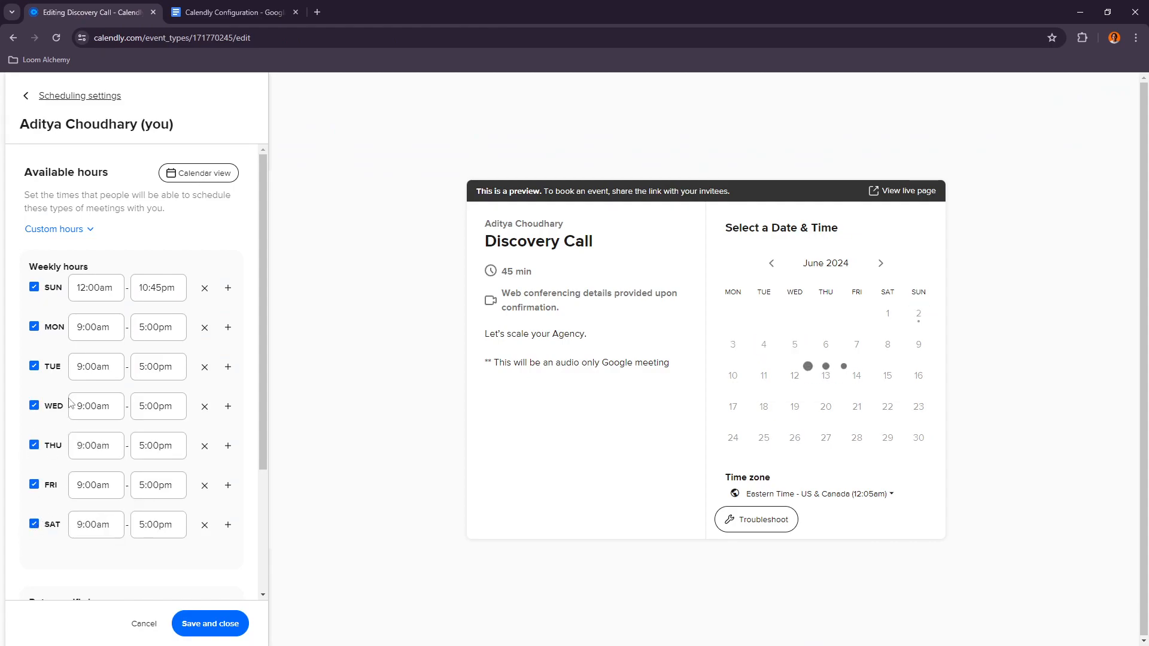
Step: Copy Sunday's 12:00am start time into the start time of every other day
left_click(93, 288)
key("ctrl+c")
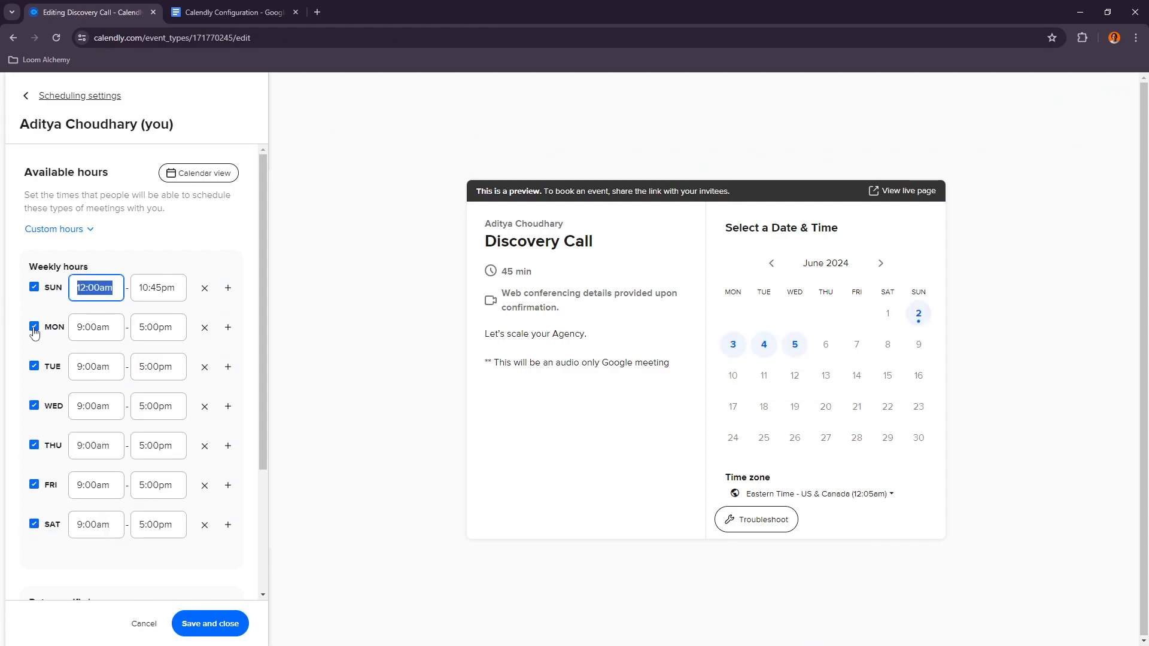
left_click(116, 328)
key("ctrl+v")
left_click(98, 367)
key("ctrl+v")
left_click(106, 409)
key("ctrl+a")
key("ctrl+v")
left_click(114, 451)
key("ctrl+v")
left_click(98, 486)
key("ctrl+v")
left_click(110, 528)
key("ctrl+v")
Step: Set Sunday's end time to 11:45pm
left_click(157, 288)
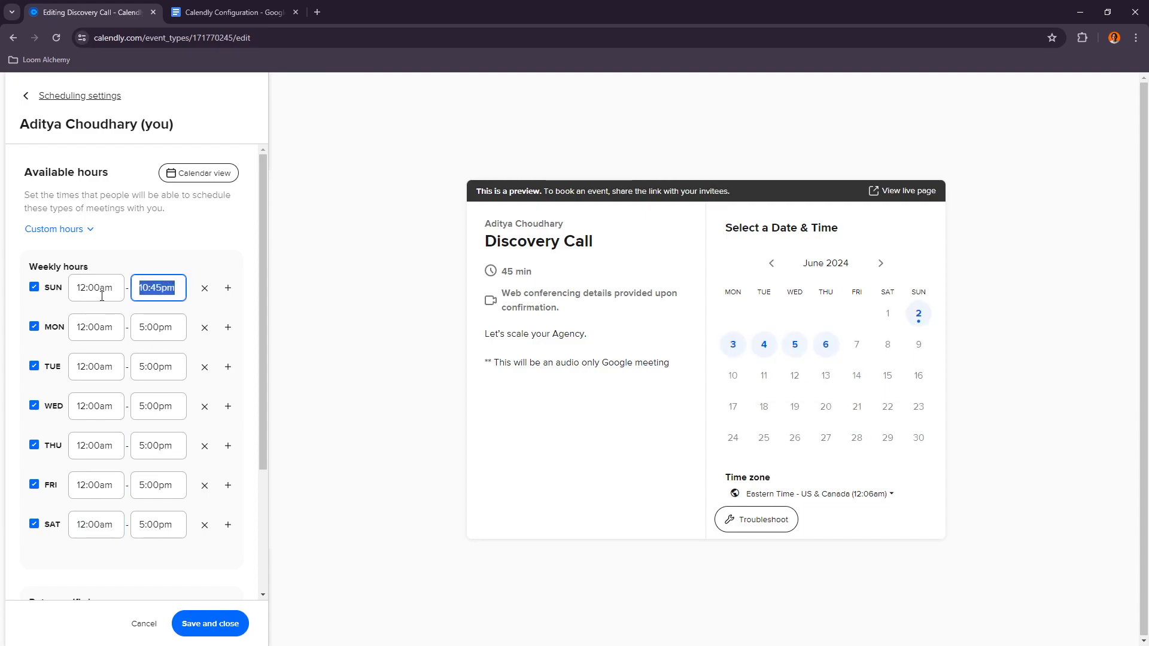
left_click(150, 289)
key("BackSpace")
type("1")
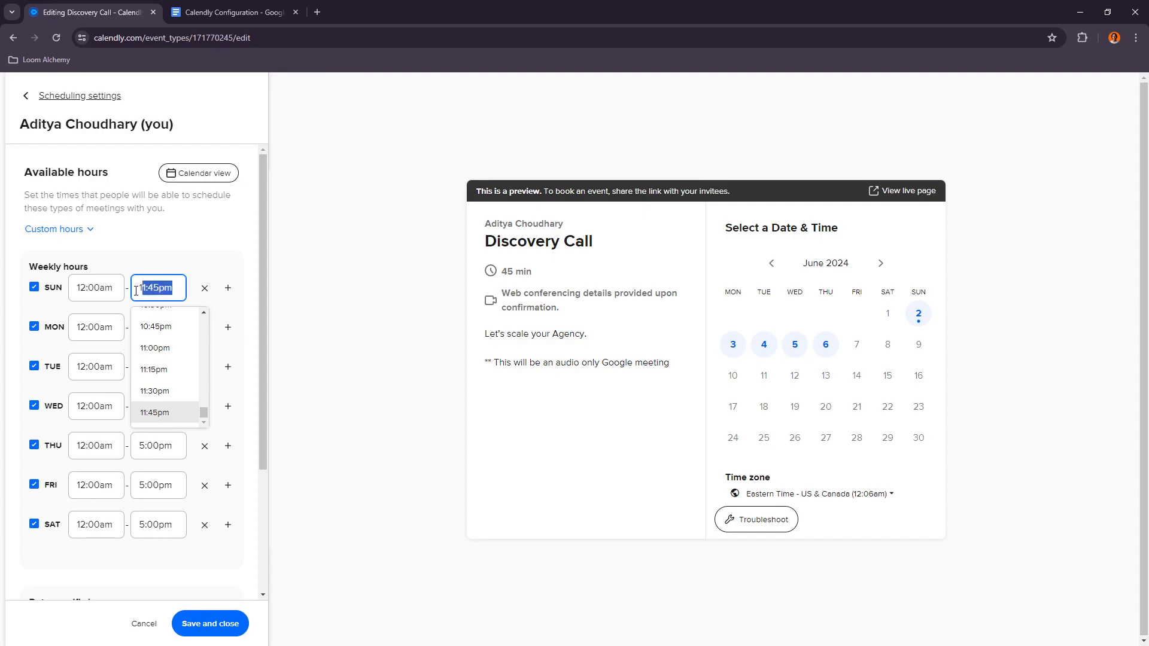
key("Return")
Step: Copy the 11:45pm end time into the end time of Monday through Saturday
left_click(160, 252)
left_click(179, 327)
type("11:45pm")
left_click(159, 366)
type("11:45pm")
left_click(158, 406)
type("11:45pm")
left_click(159, 445)
type("11:45pm")
left_click(159, 485)
type("11:45pm")
left_click(162, 525)
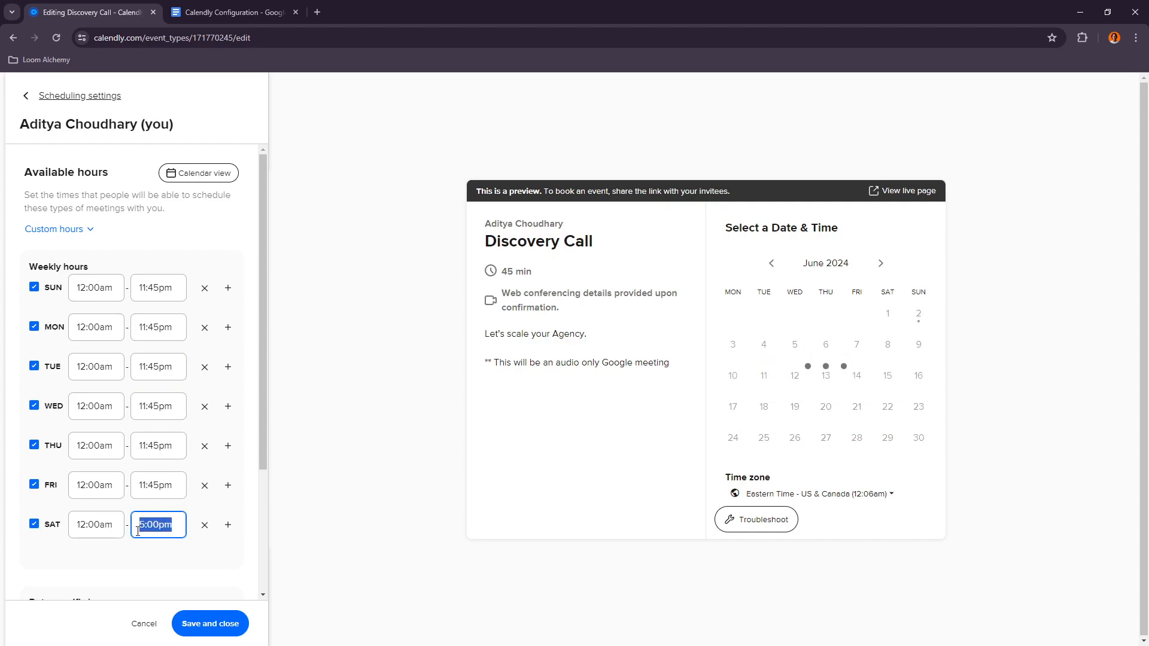
type("11:45pm")
left_click(129, 375)
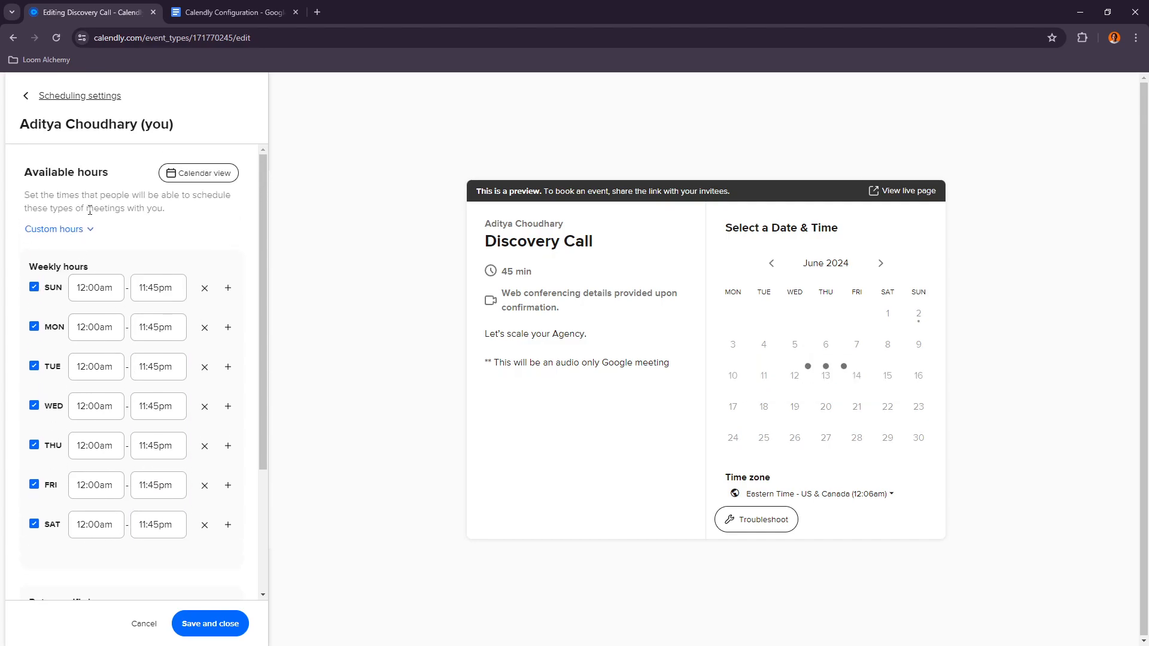
Step: Change the availability time zone to India Standard Time
scroll(72, 476, "down", 3)
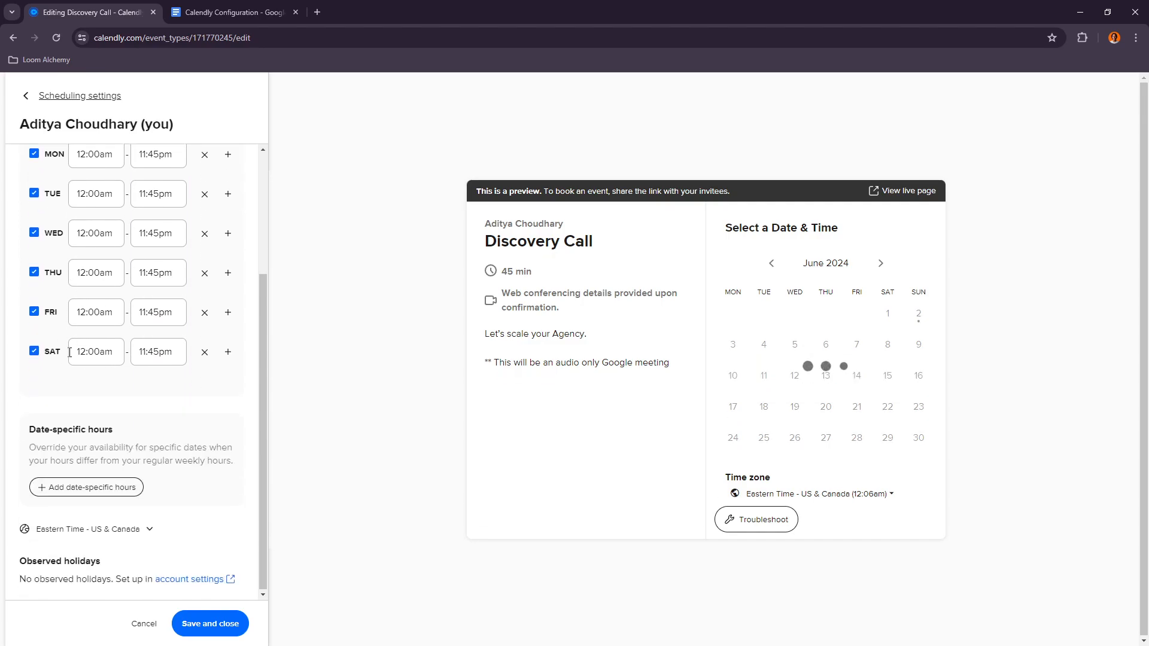
left_click(95, 531)
scroll(94, 514, "up", 5)
scroll(100, 467, "down", 5)
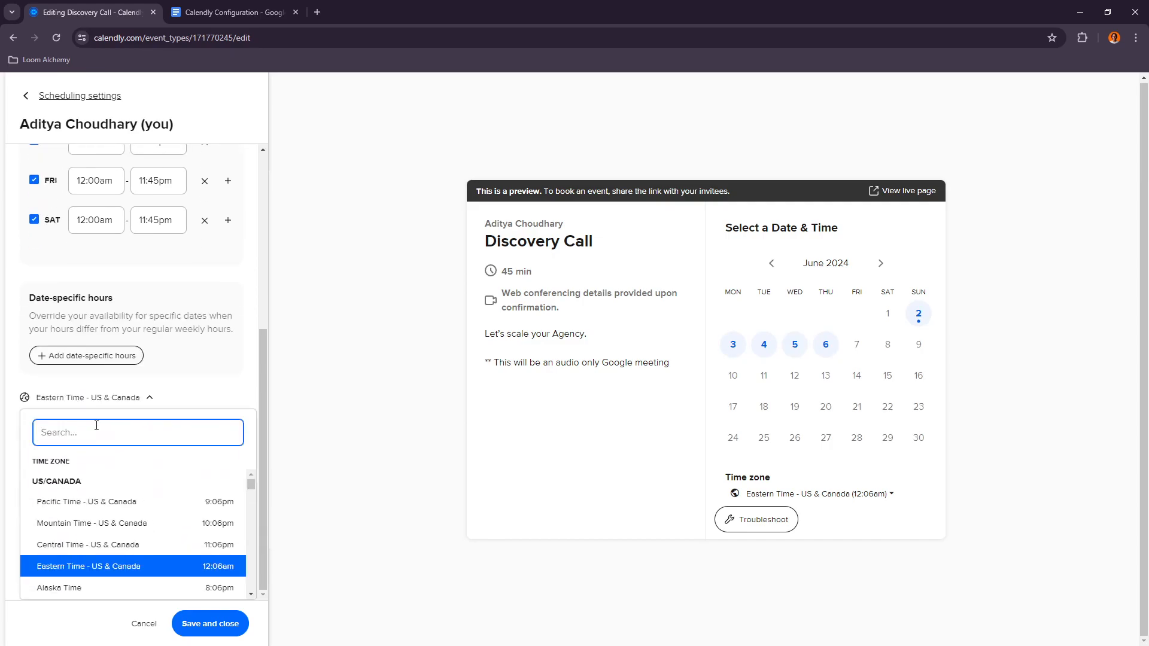
scroll(57, 477, "down", 3)
scroll(60, 481, "up", 2)
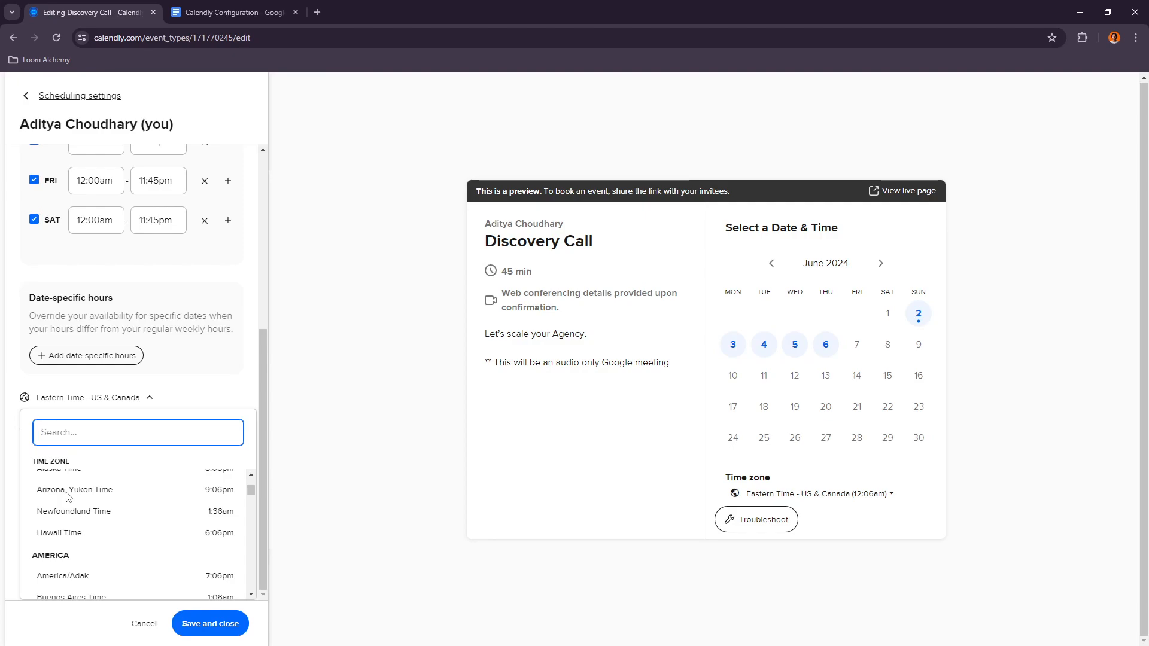
type("ist")
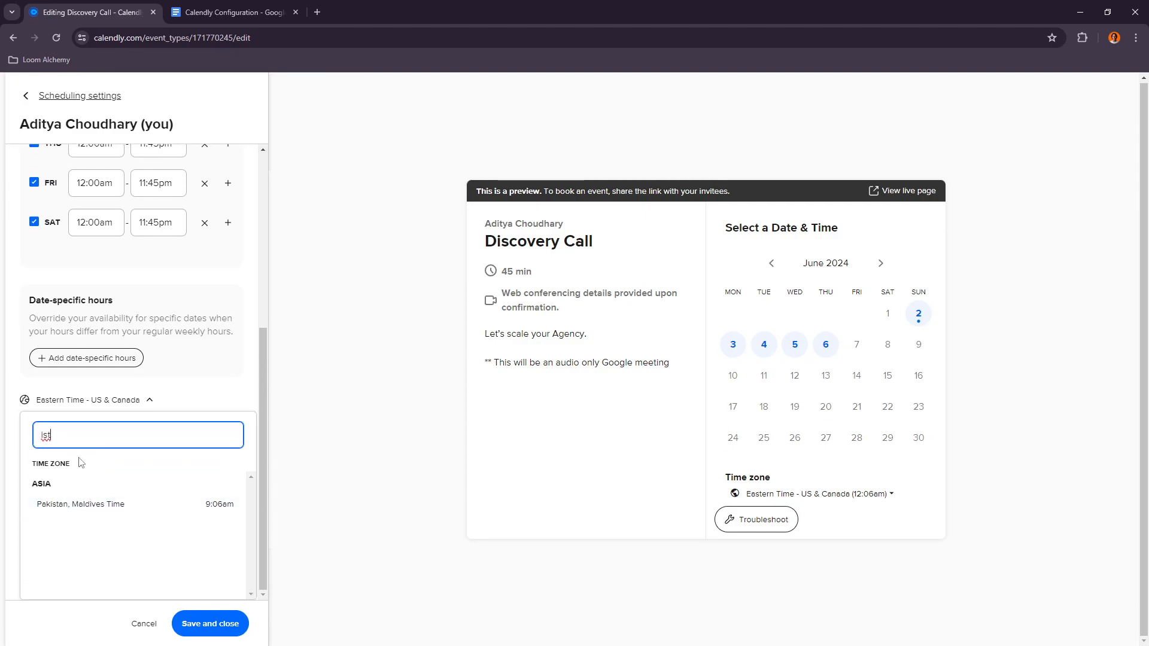
key("BackSpace")
key("BackSpace")
key("BackSpace")
type("indi")
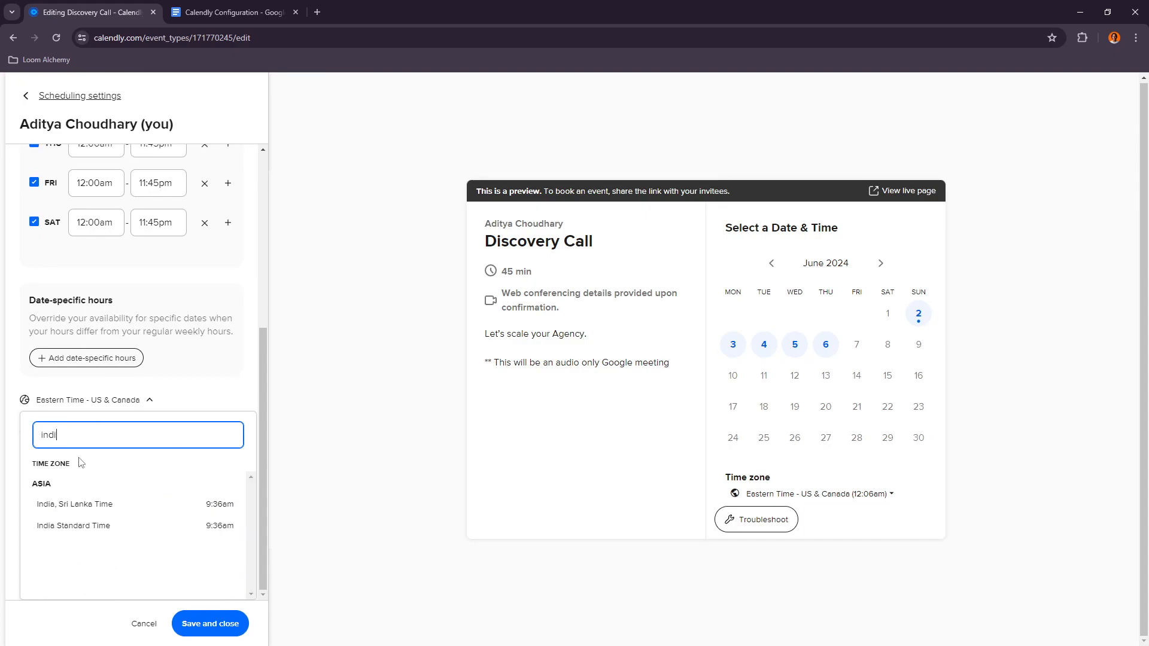
left_click(87, 525)
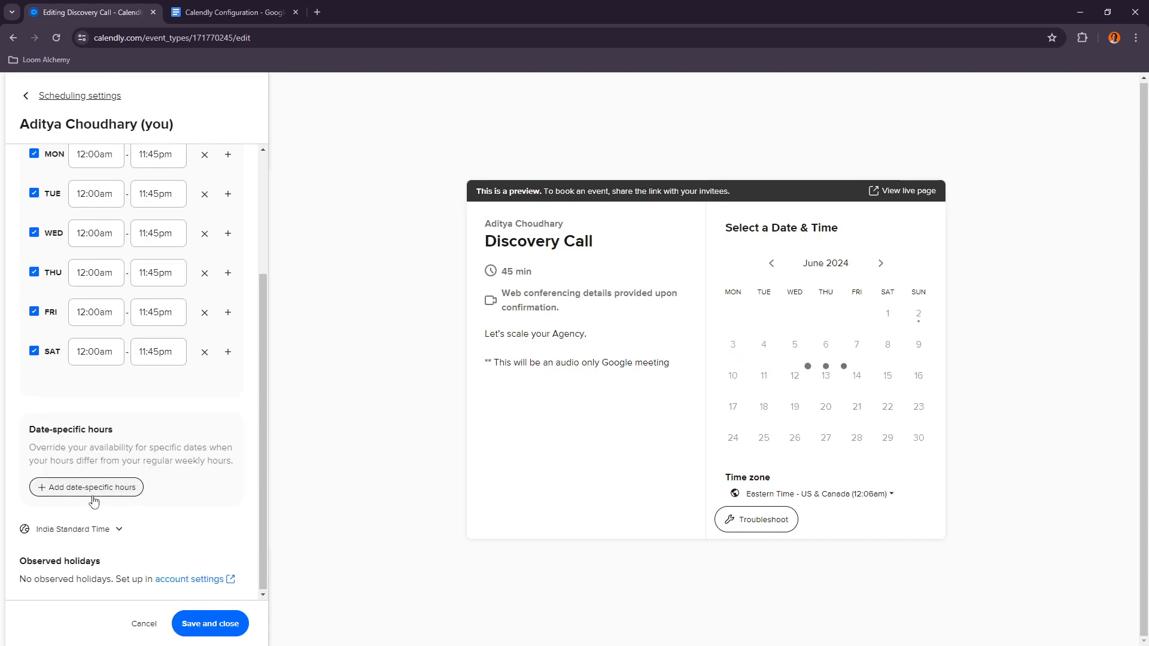
Step: Save and close the custom available hours
scroll(141, 419, "up", 3)
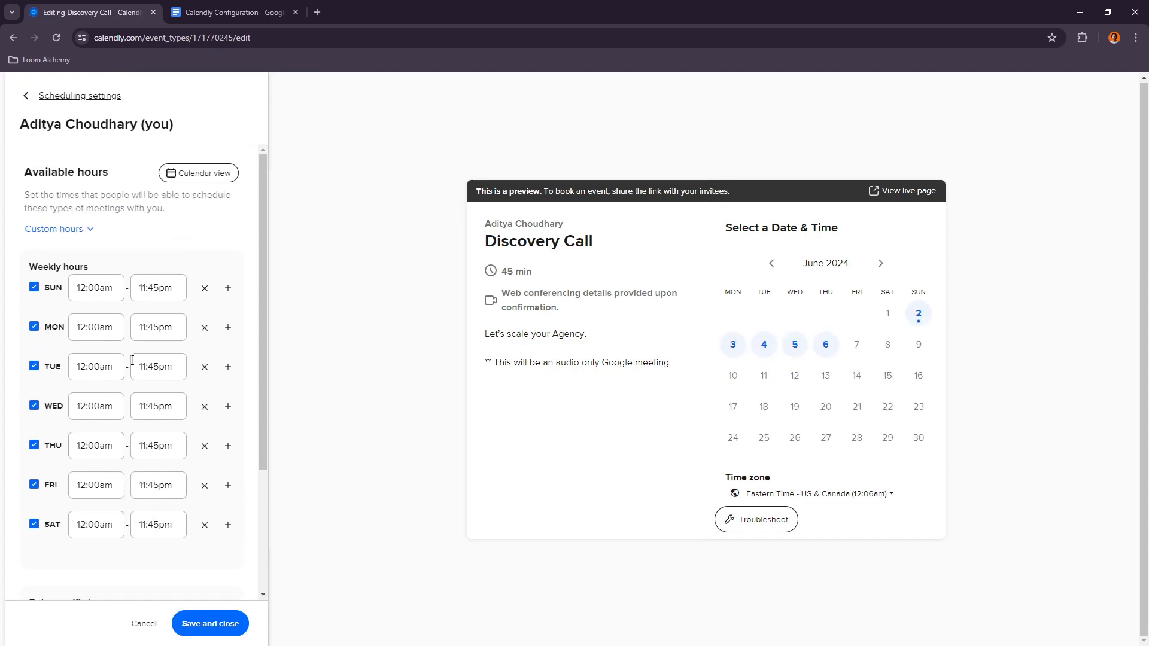
scroll(135, 377, "down", 3)
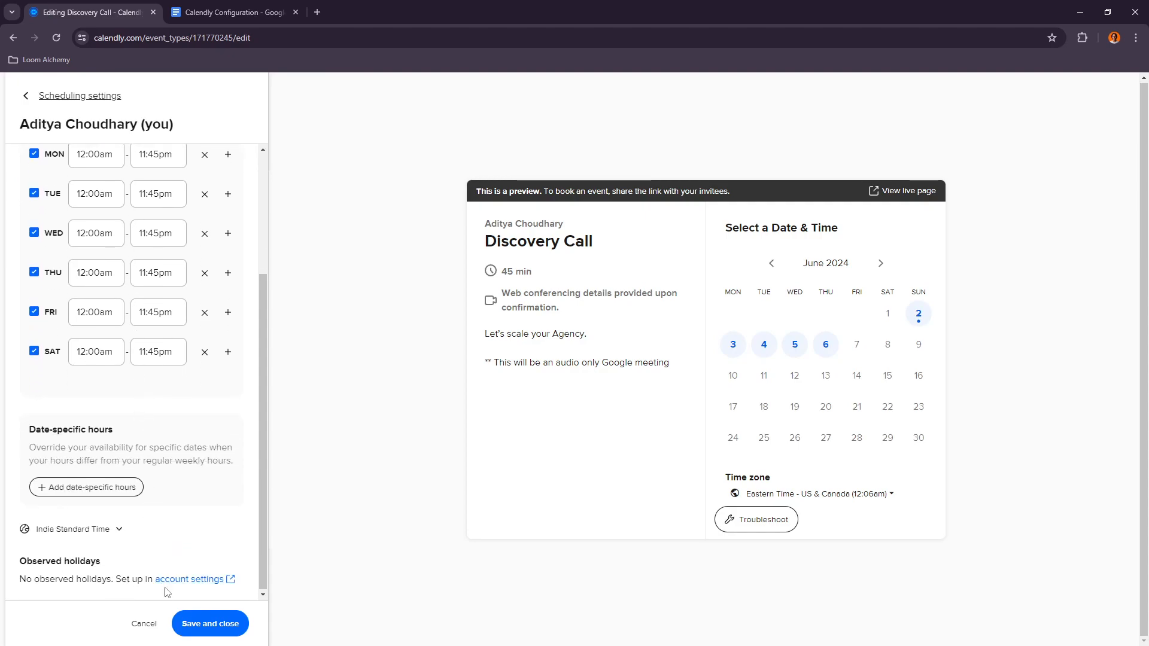
left_click(185, 622)
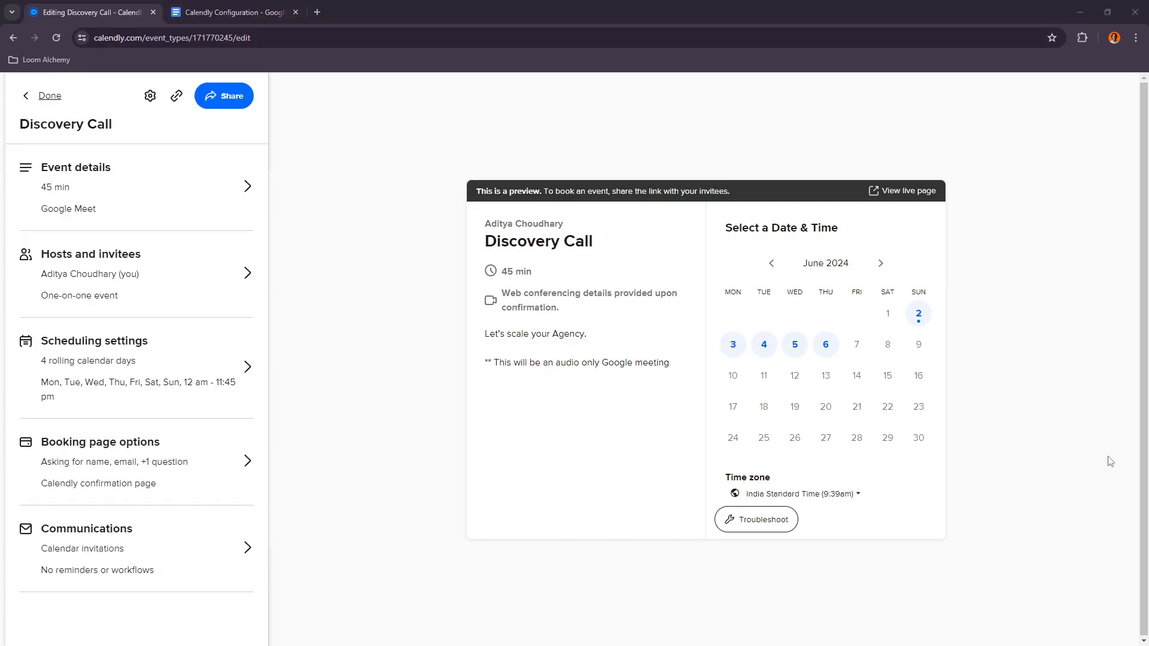
Step: Reopen the scheduling settings and compare its event limits with the document's settings
left_click(217, 8)
scroll(377, 333, "up", 3)
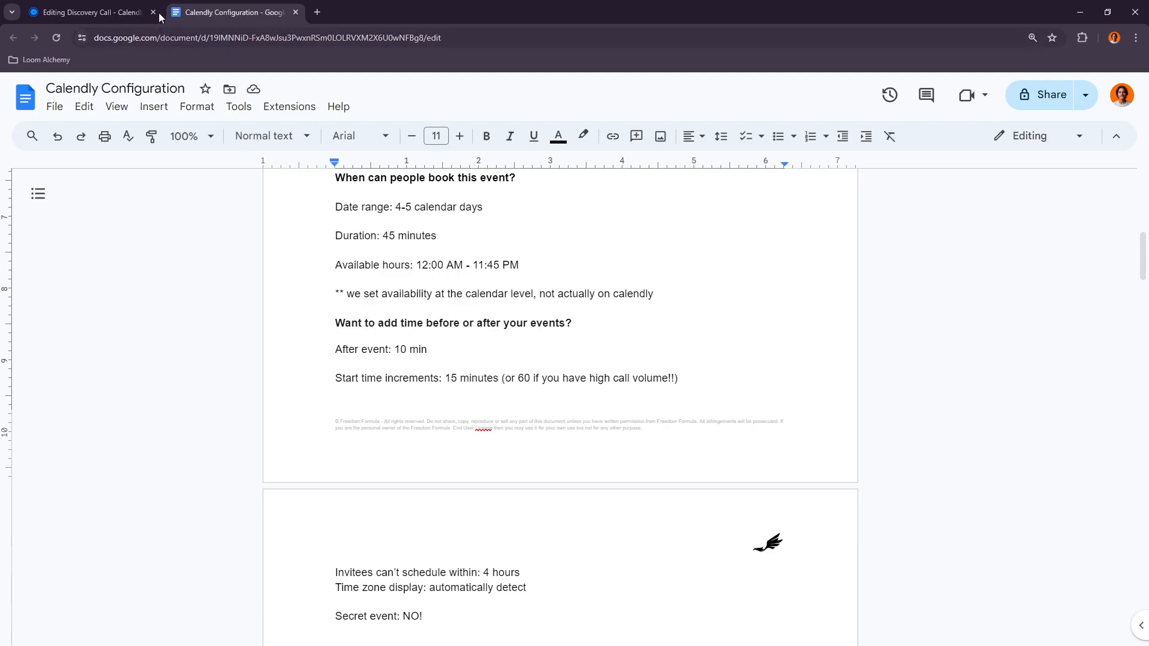
left_click(143, 14)
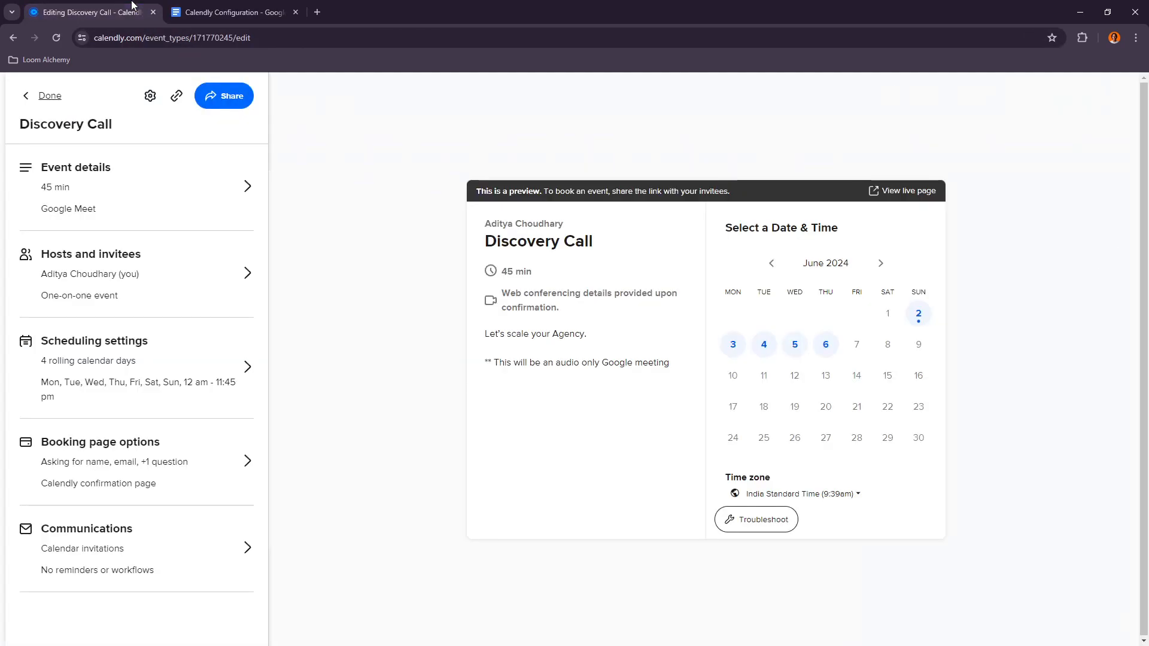
left_click(108, 360)
scroll(72, 358, "down", 2)
left_click(123, 359)
left_click(195, 7)
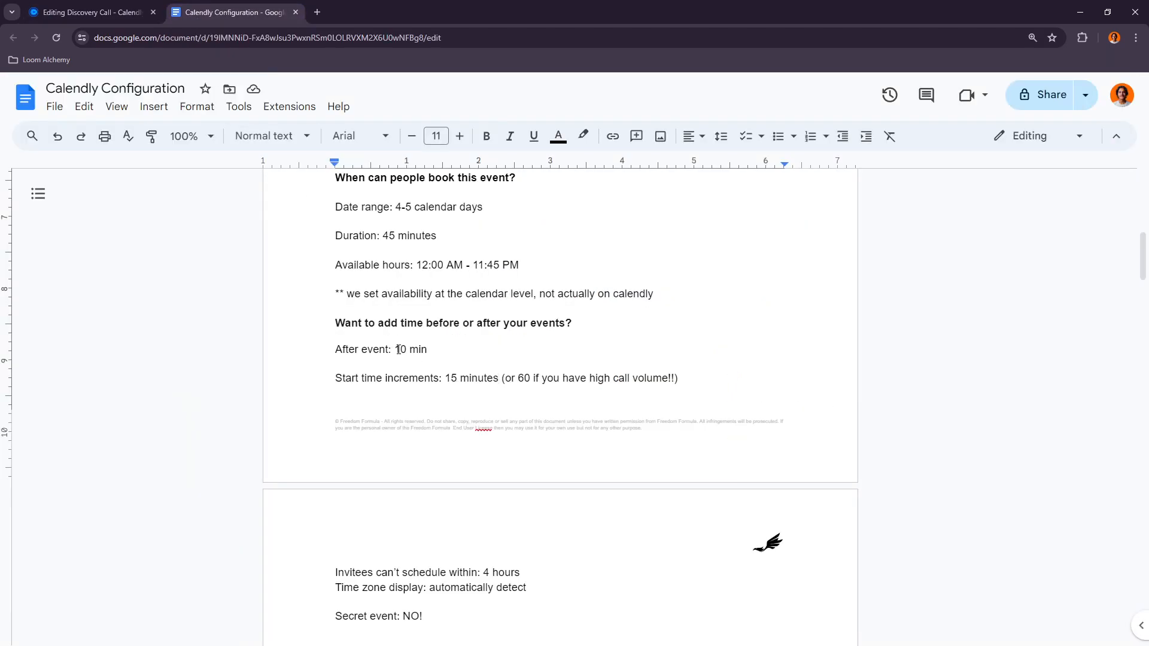
key("ctrl+shift+Tab")
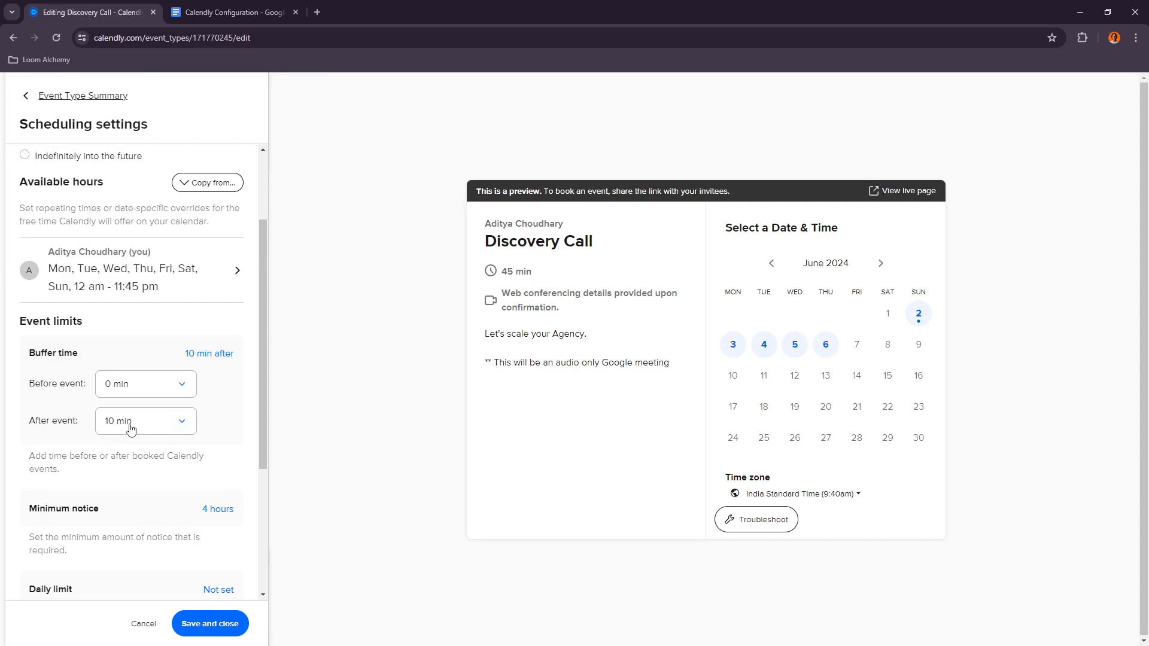
scroll(129, 426, "down", 2)
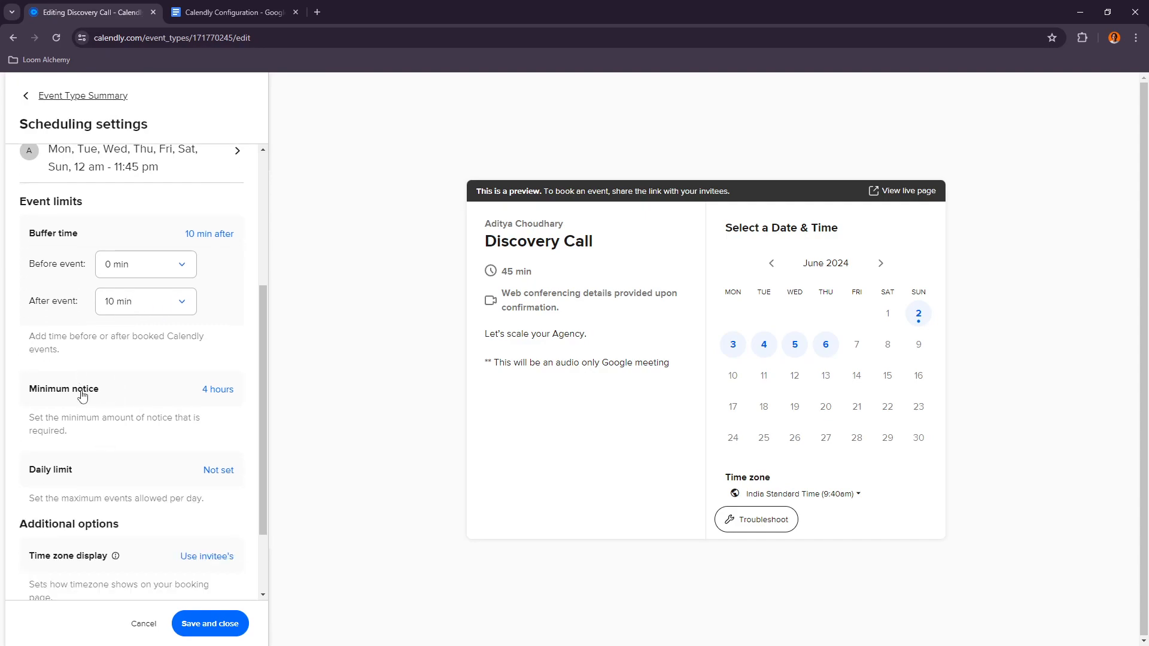
Step: Compare the buffer, minimum notice, time zone display and start time increment settings against the document
left_click(198, 7)
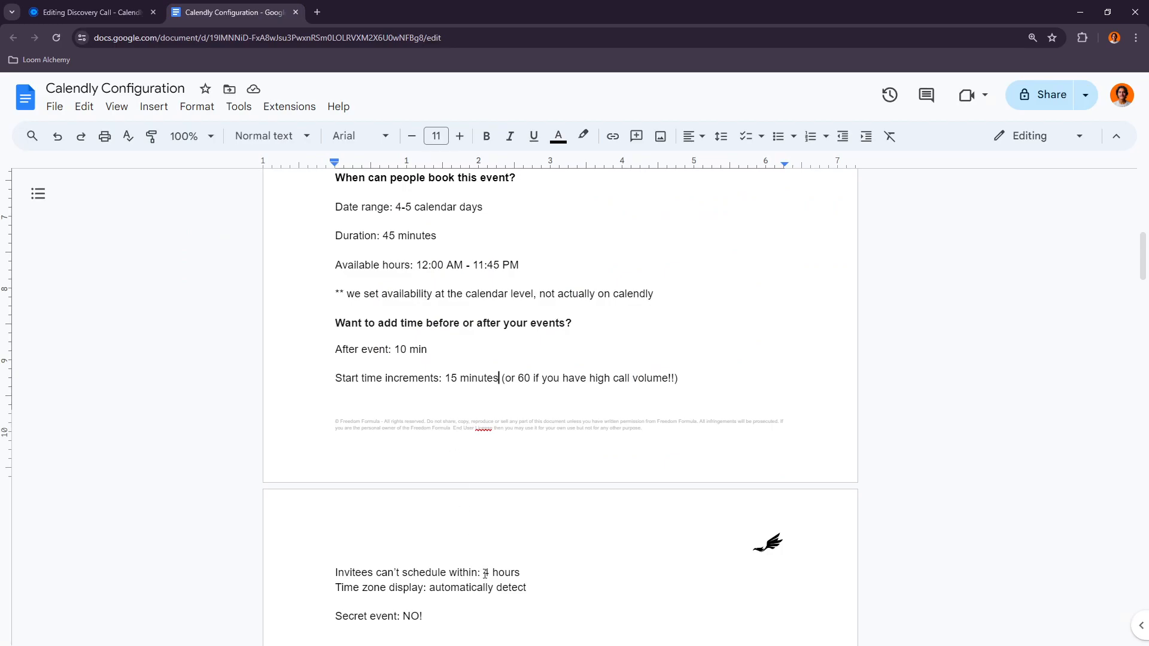
left_click(89, 12)
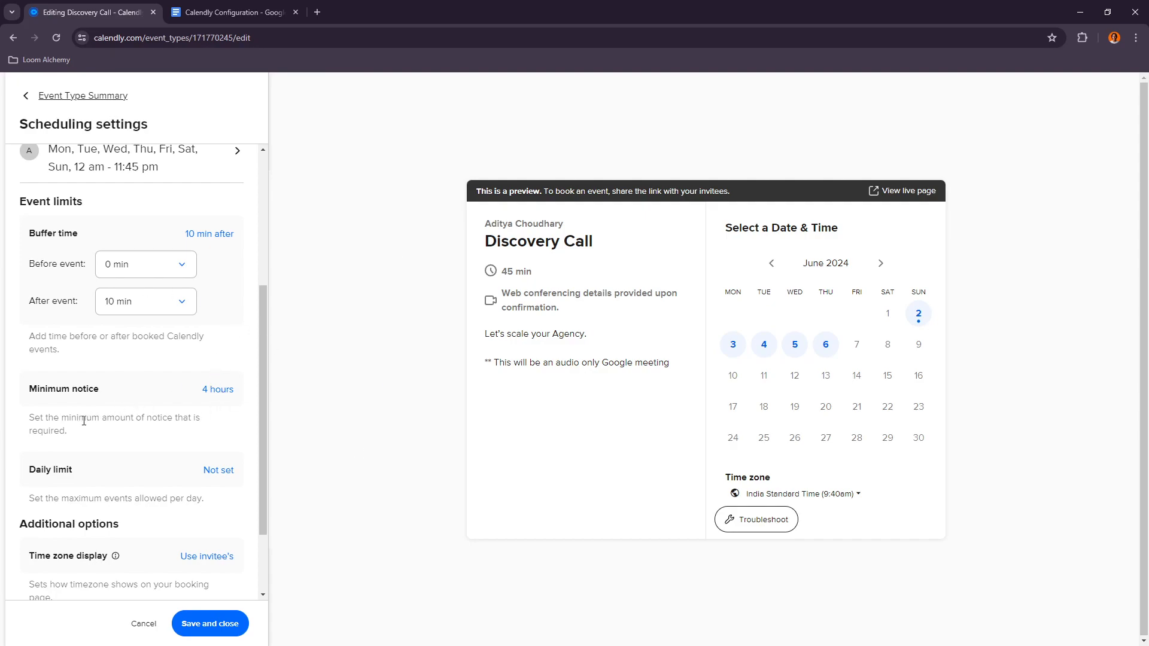
scroll(123, 407, "down", 2)
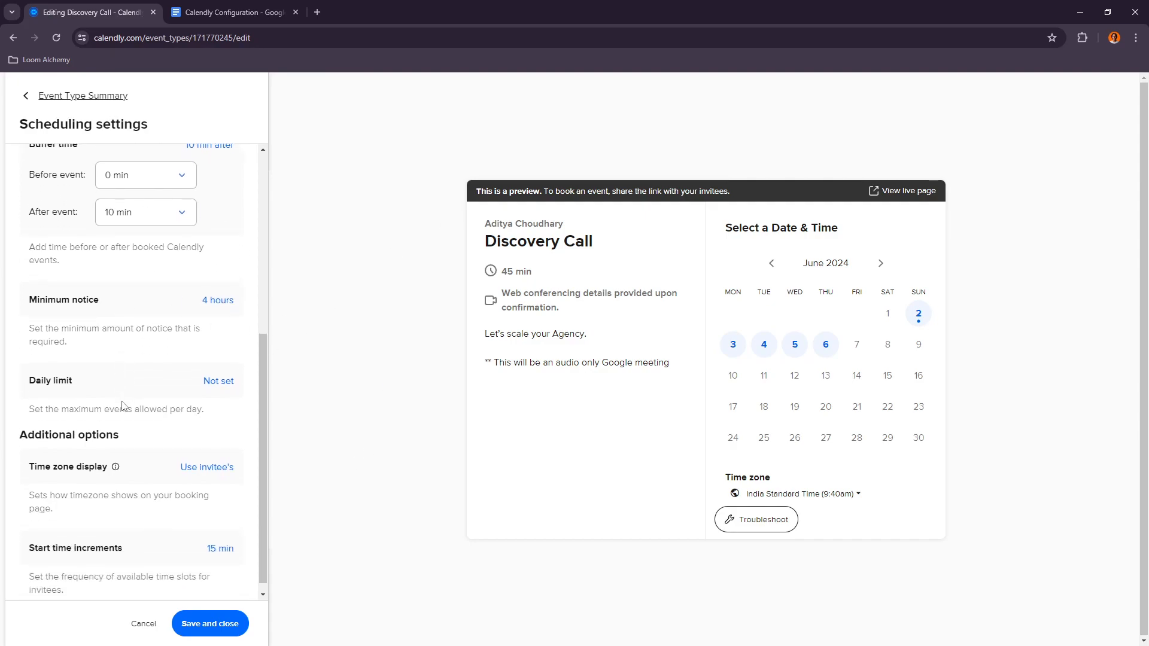
left_click(259, 7)
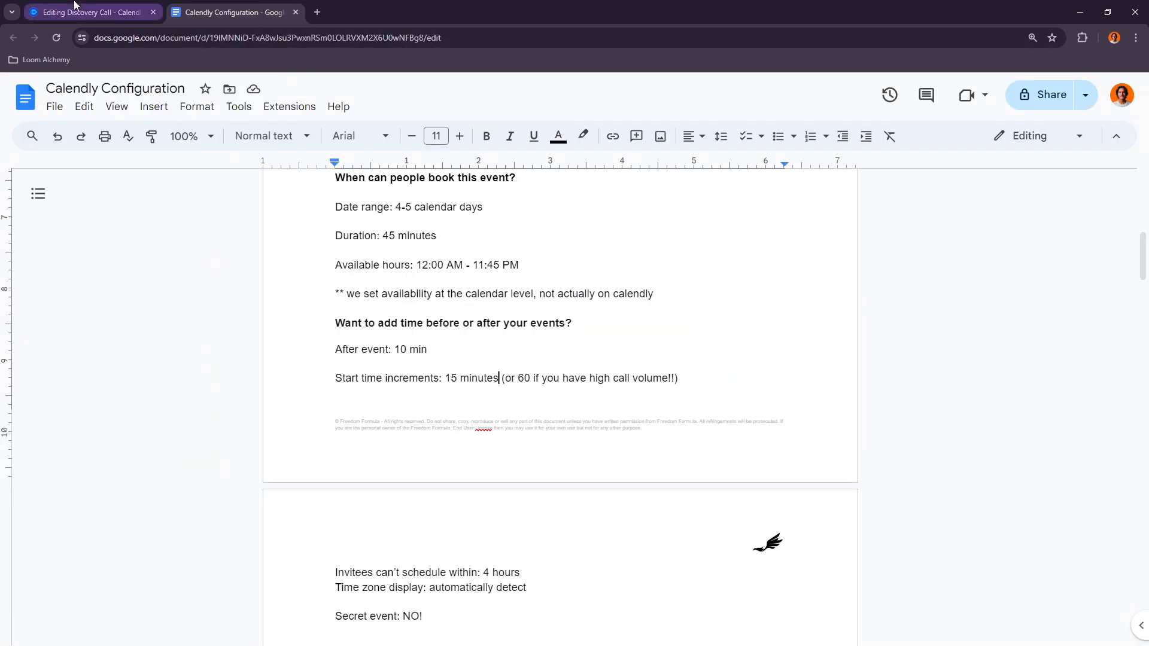
left_click(90, 11)
scroll(109, 392, "up", 7)
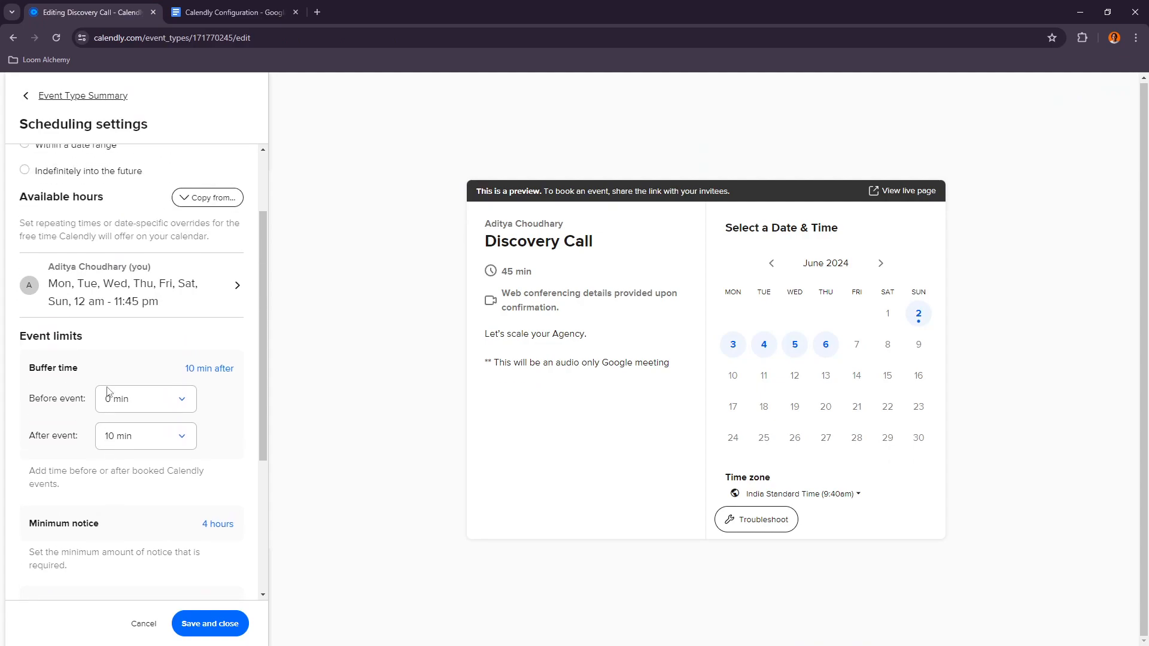
scroll(96, 367, "down", 7)
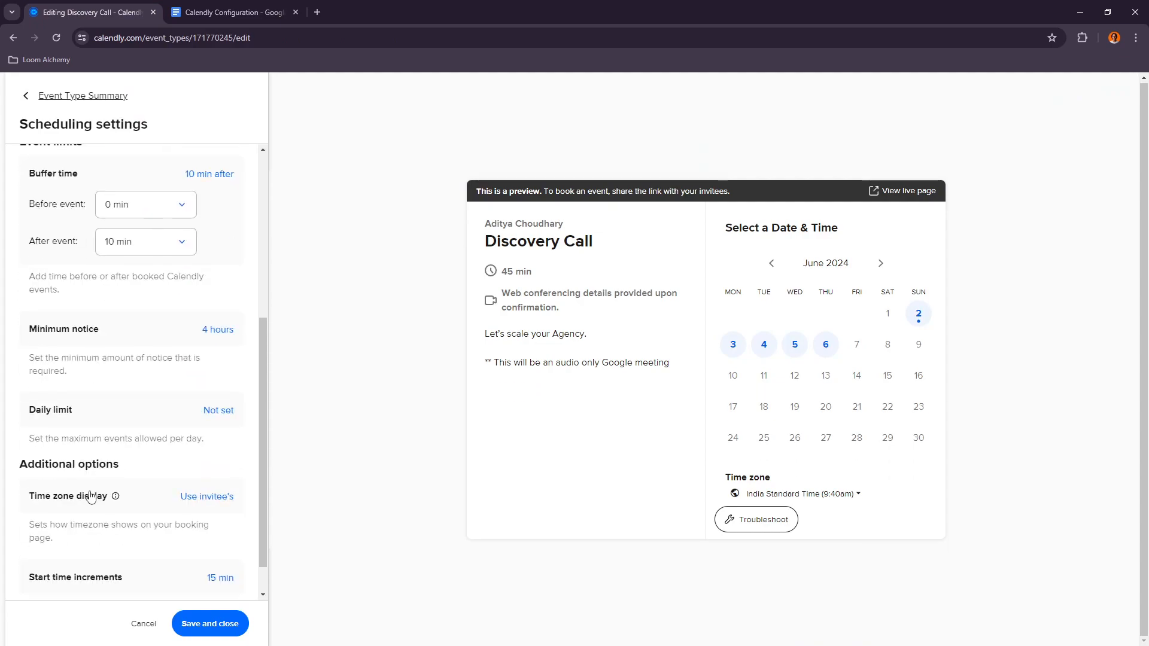
left_click(156, 503)
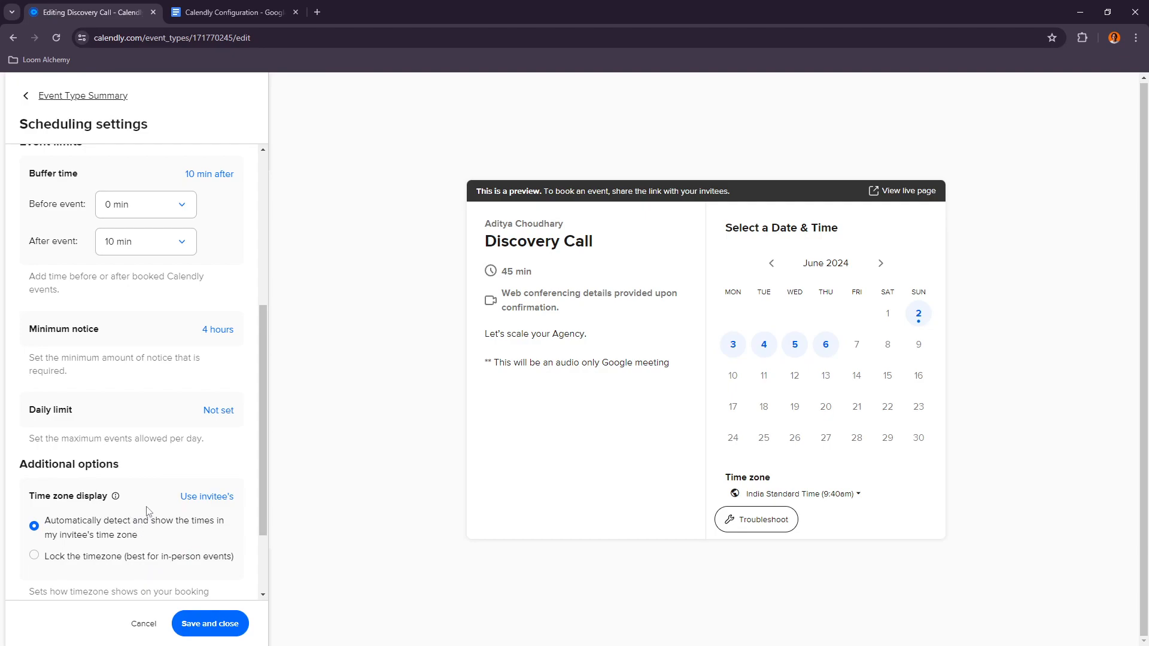
left_click(234, 12)
scroll(383, 291, "up", 1)
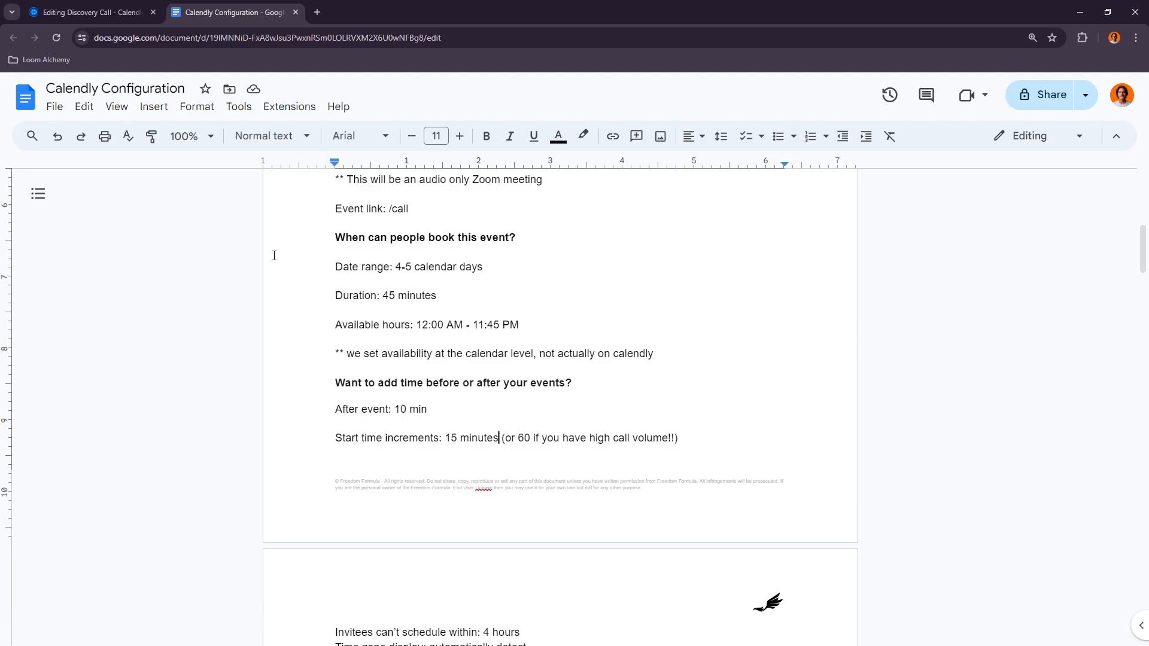
Step: Check the start time increment setting against the document, then save and close the scheduling settings
left_click(90, 12)
scroll(154, 341, "down", 1)
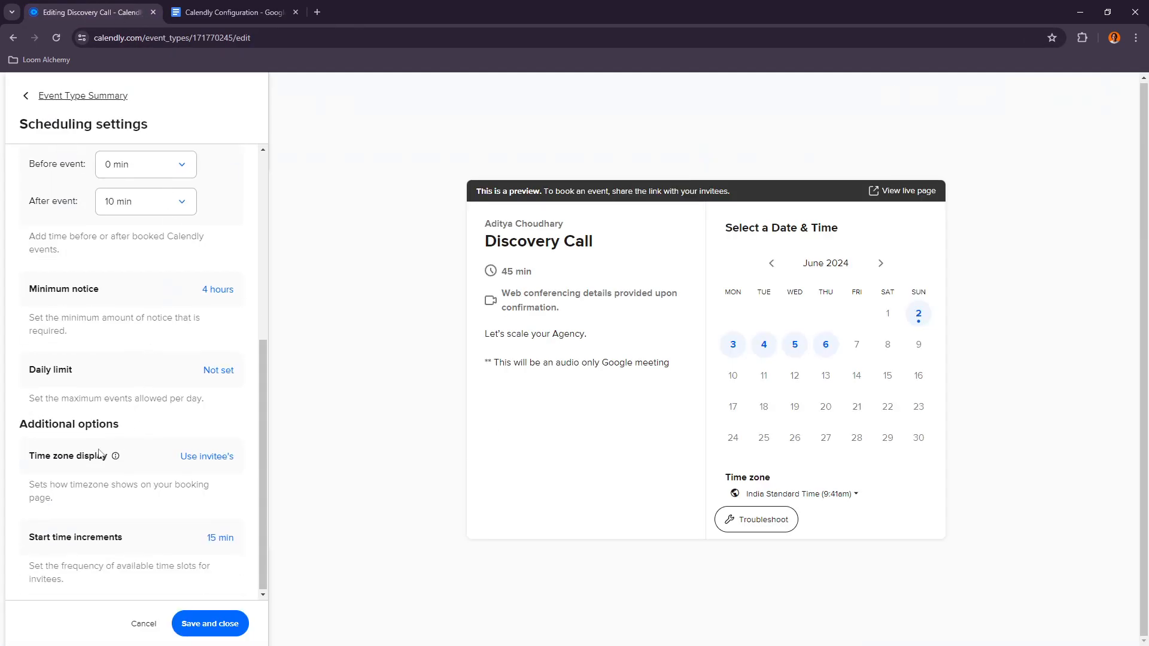
left_click(57, 542)
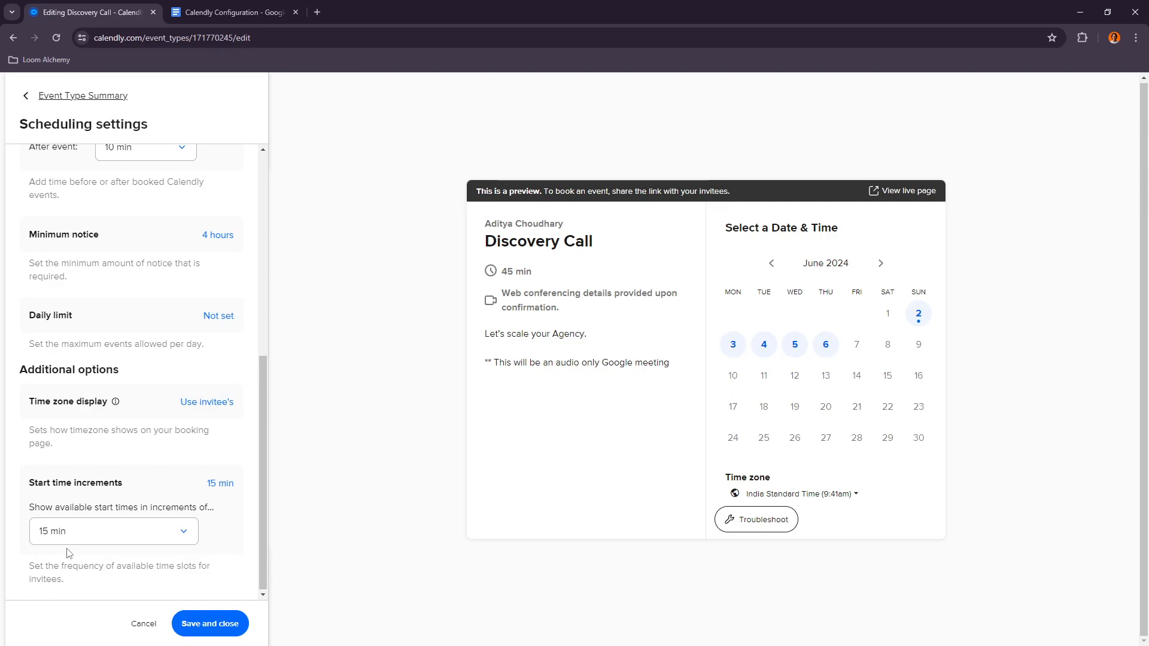
left_click(218, 5)
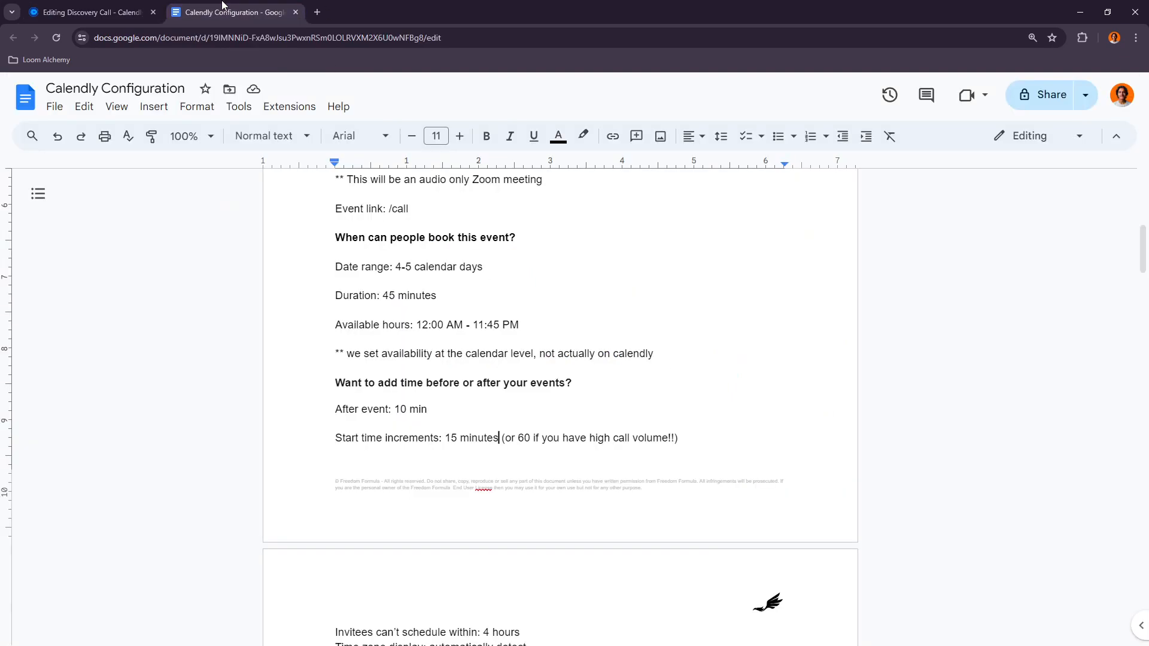
left_click(90, 12)
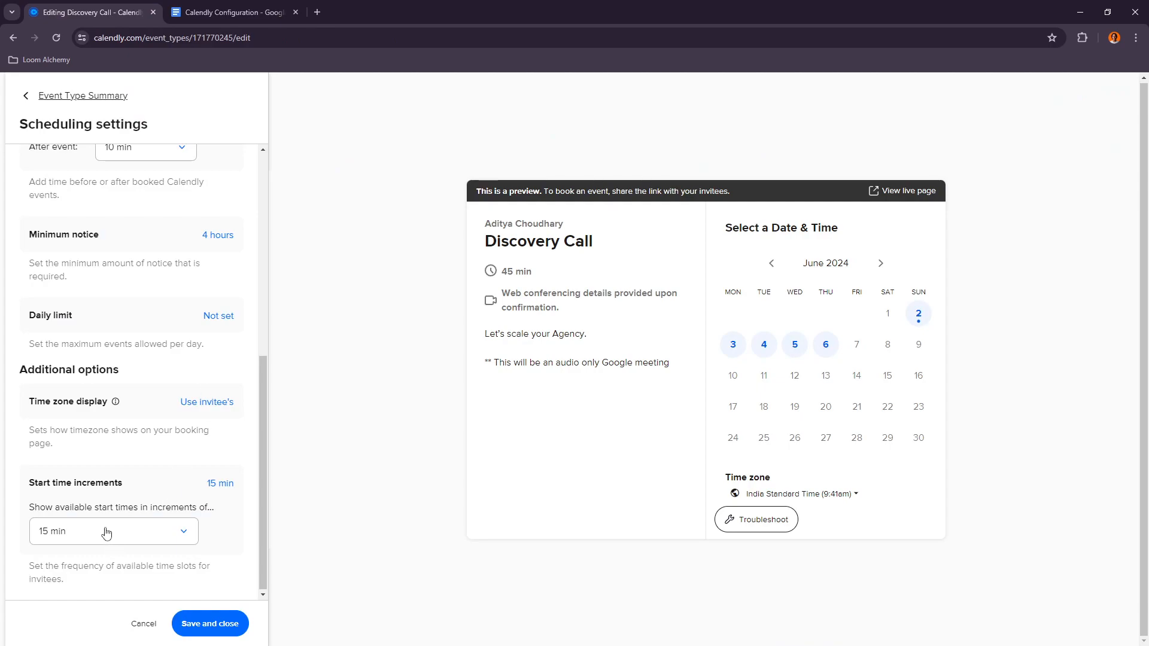
scroll(138, 398, "up", 3)
scroll(137, 395, "up", 2)
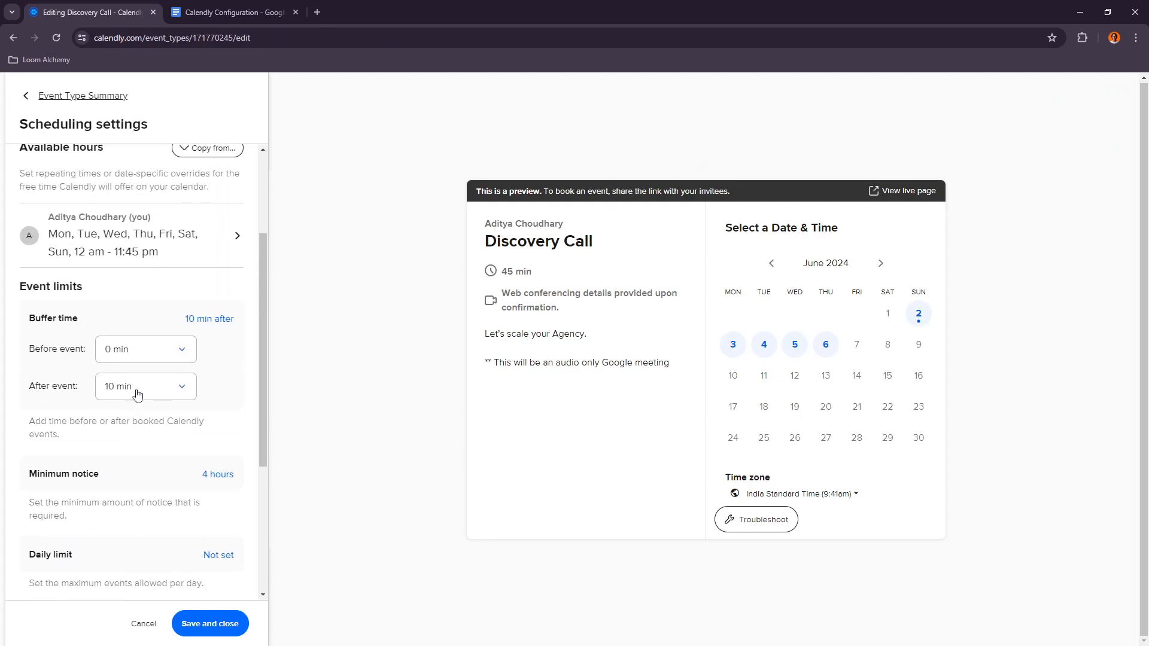
scroll(159, 561, "up", 3)
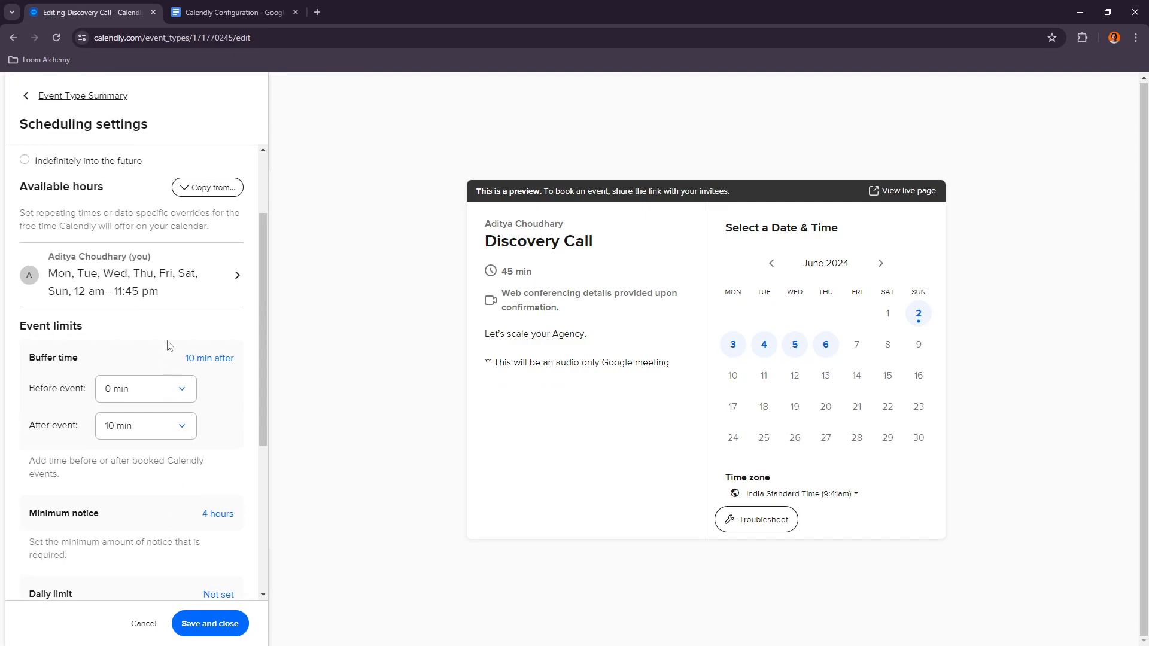
scroll(179, 593, "down", 7)
left_click(210, 623)
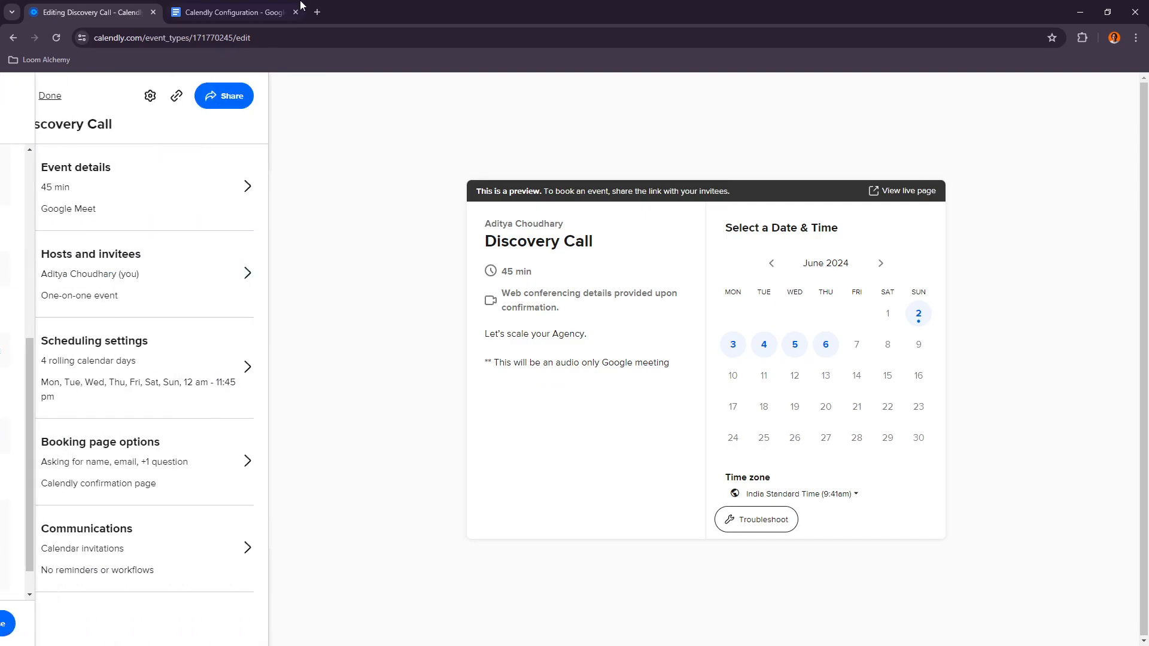
Step: Open the booking page options and change the event link to call, matching the document
left_click(234, 12)
scroll(358, 374, "down", 4)
scroll(358, 374, "down", 2)
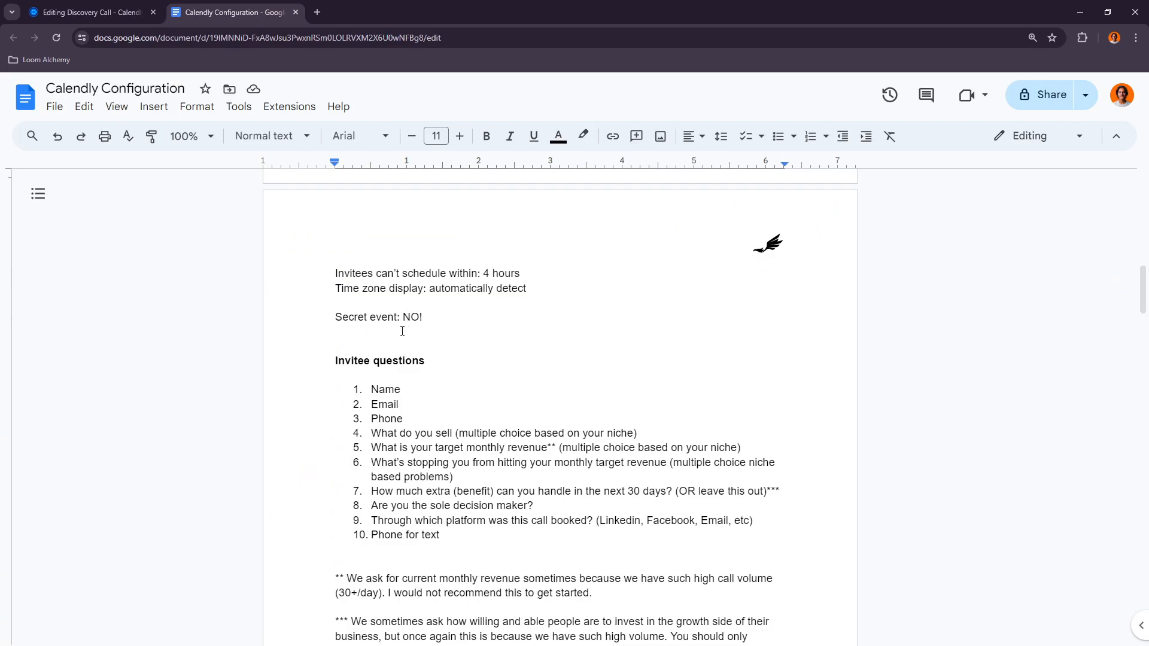
left_click(90, 12)
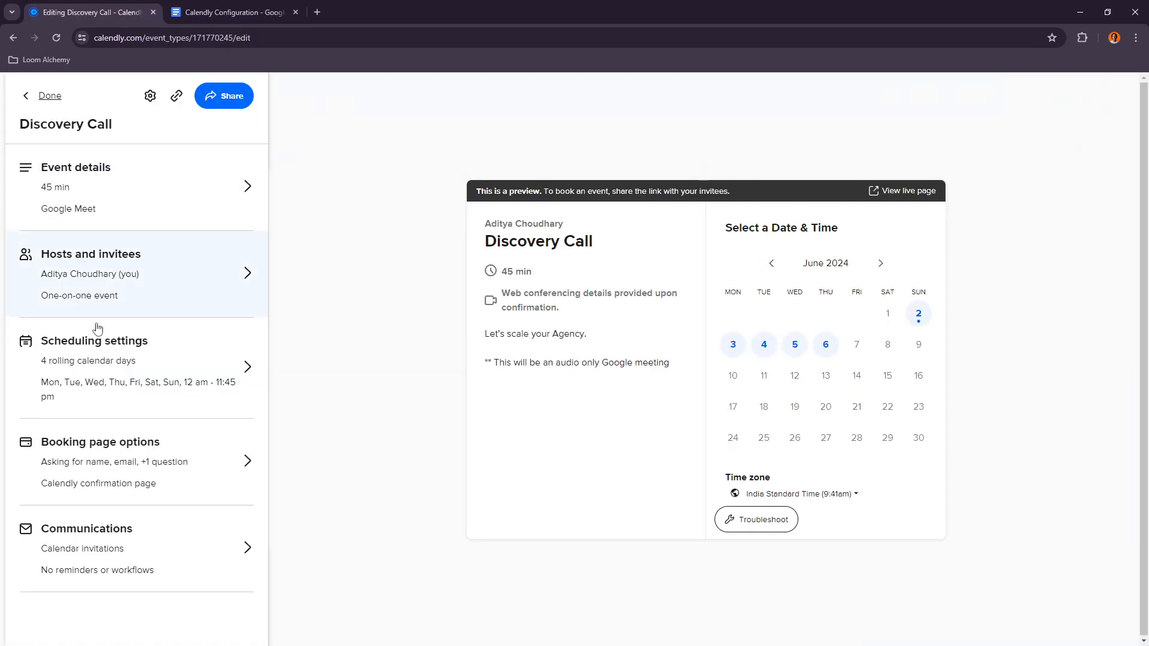
left_click(109, 459)
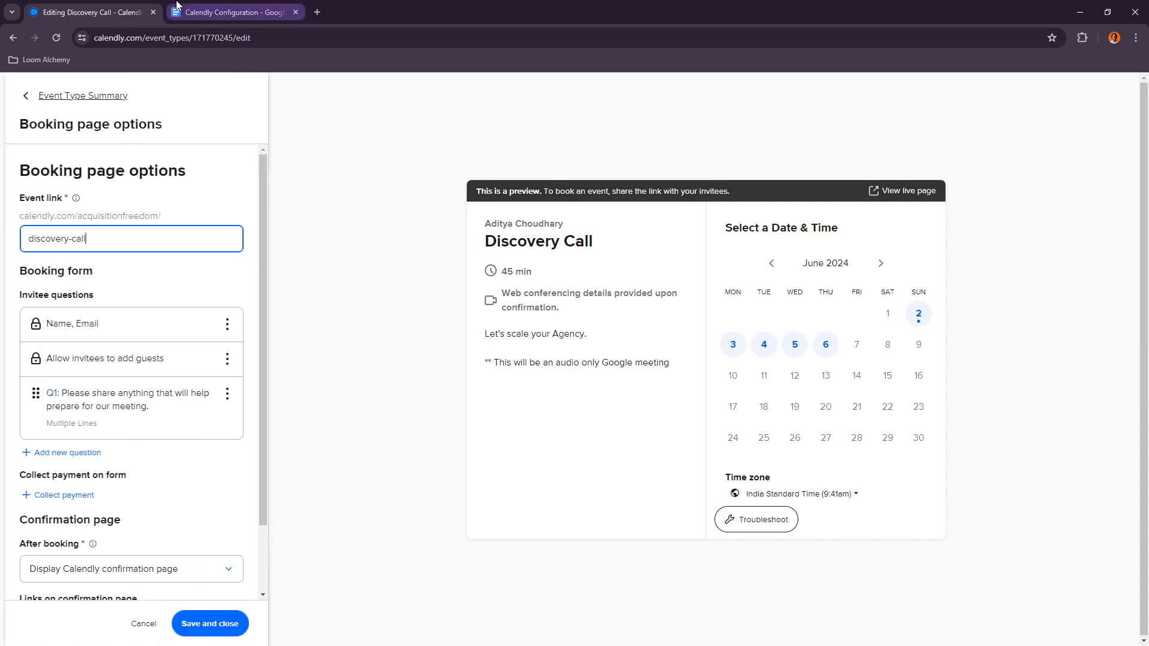
left_click(227, 12)
scroll(411, 371, "down", 3)
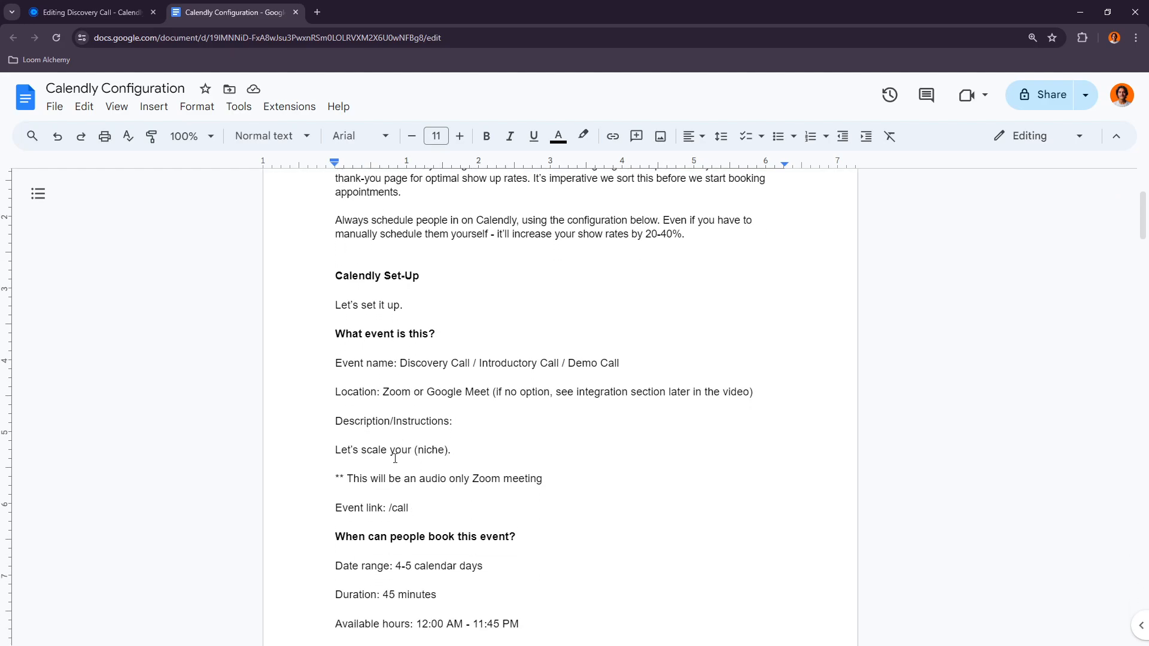
scroll(373, 440, "down", 5)
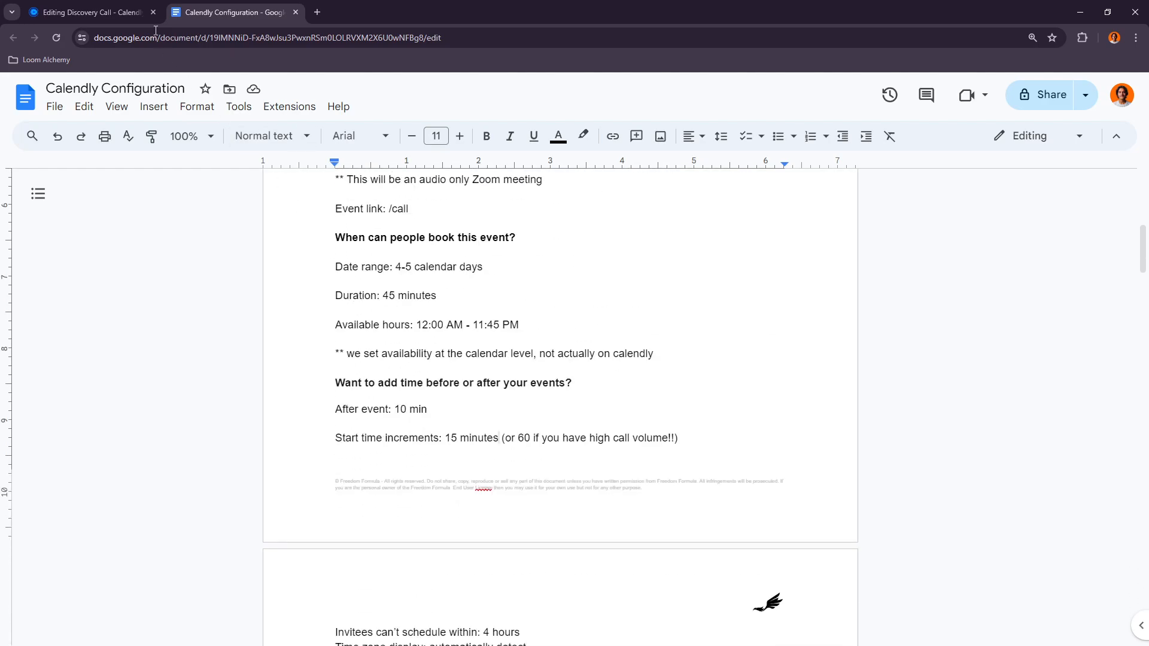
left_click(117, 12)
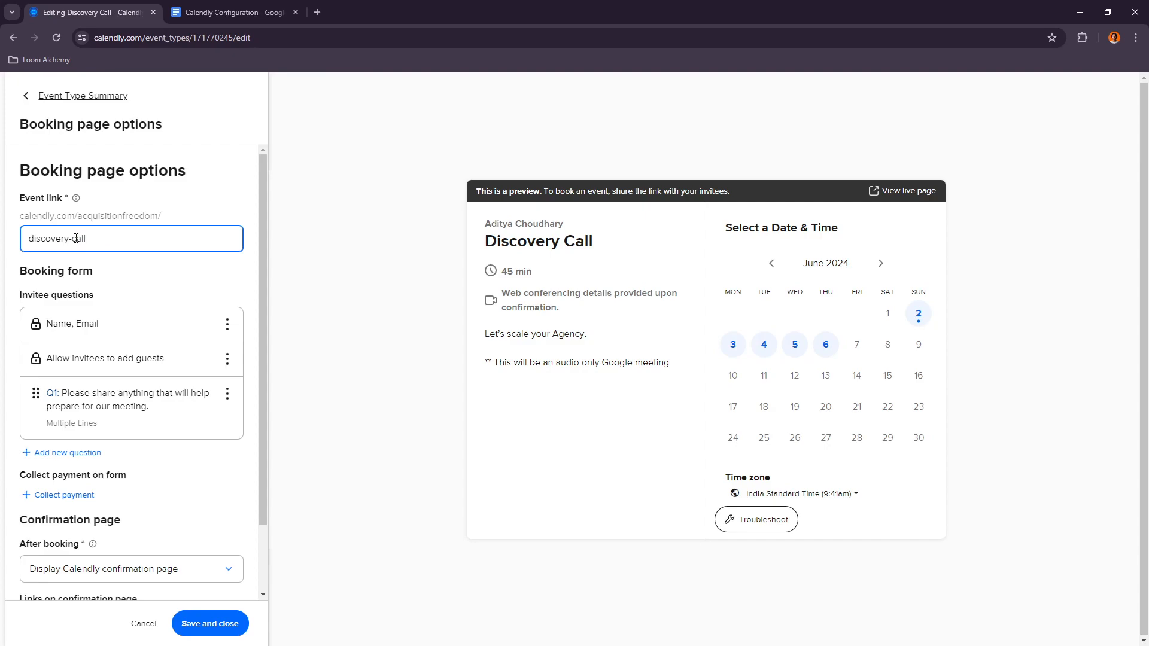
left_click_drag(73, 238, 26, 239)
key("BackSpace")
left_click(255, 206)
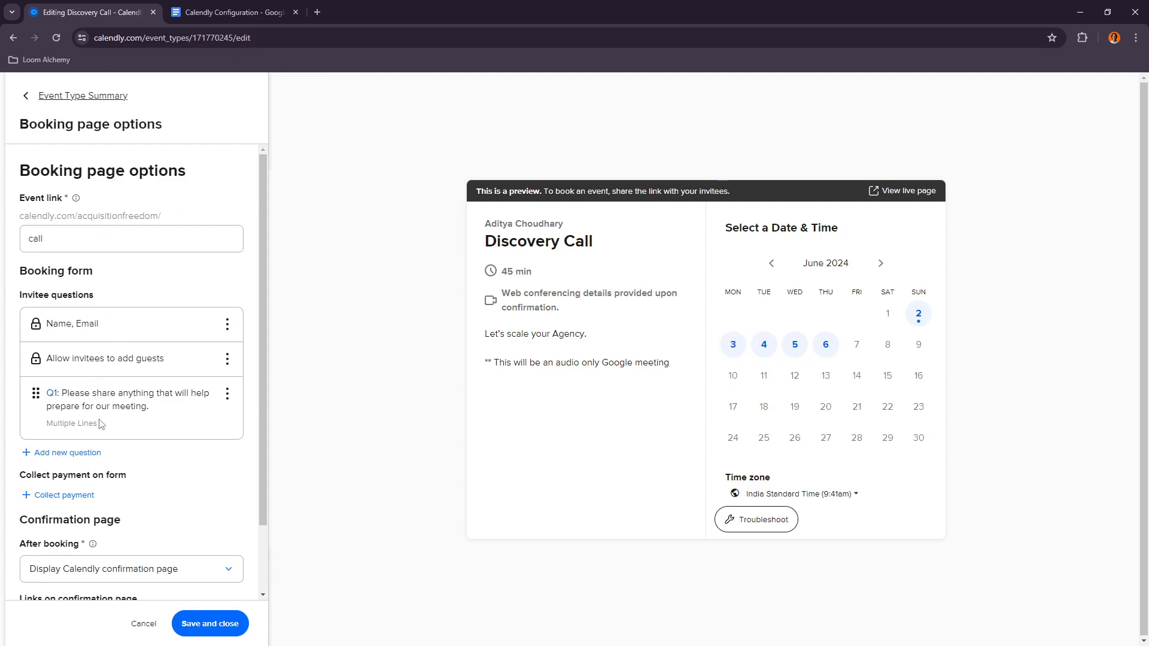
Step: Delete the default question asking invitees to share anything that will help prepare for the meeting
scroll(69, 389, "down", 1)
left_click(226, 335)
left_click(235, 381)
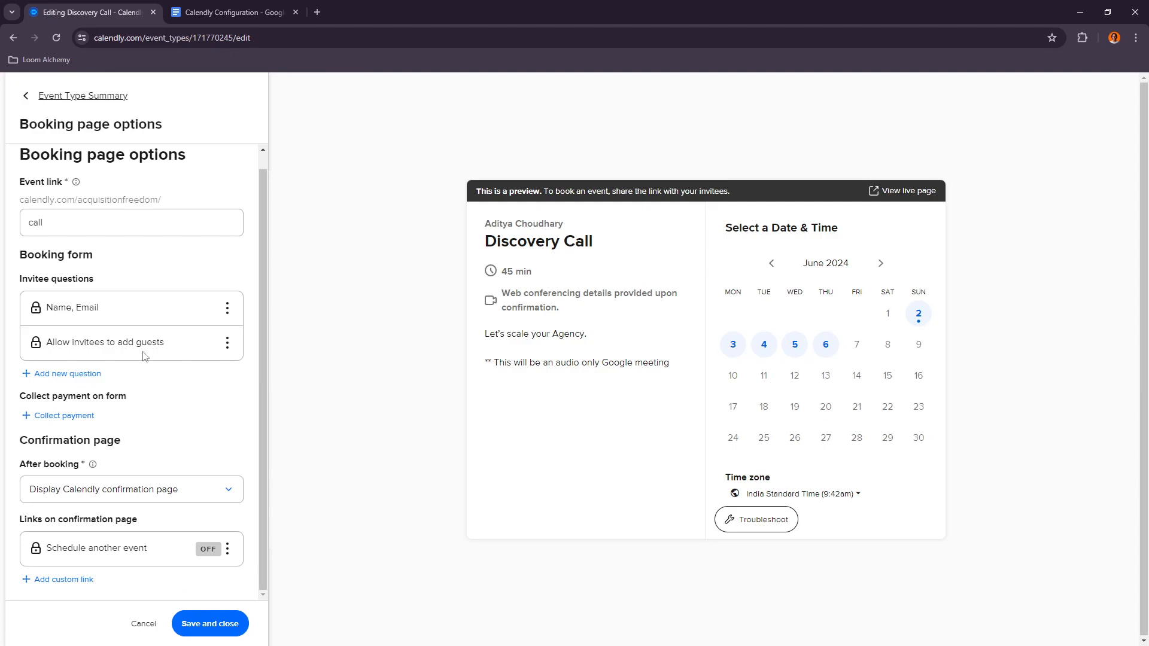
Step: Review the invitee questions listed in the configuration document
left_click(193, 8)
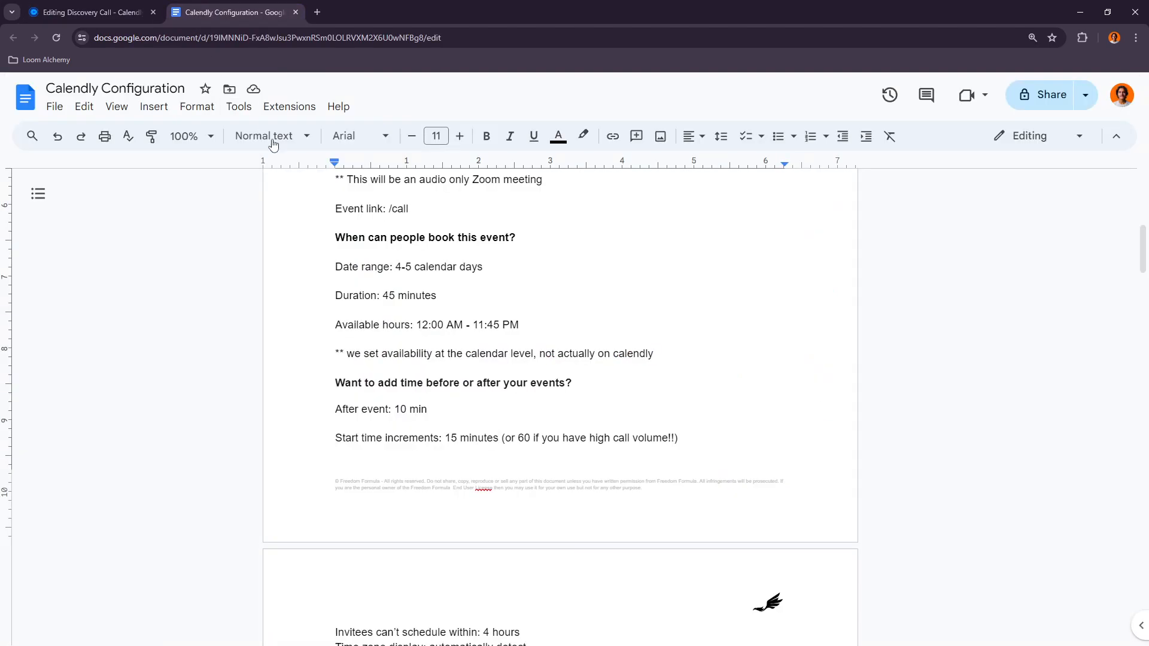
scroll(441, 336, "down", 7)
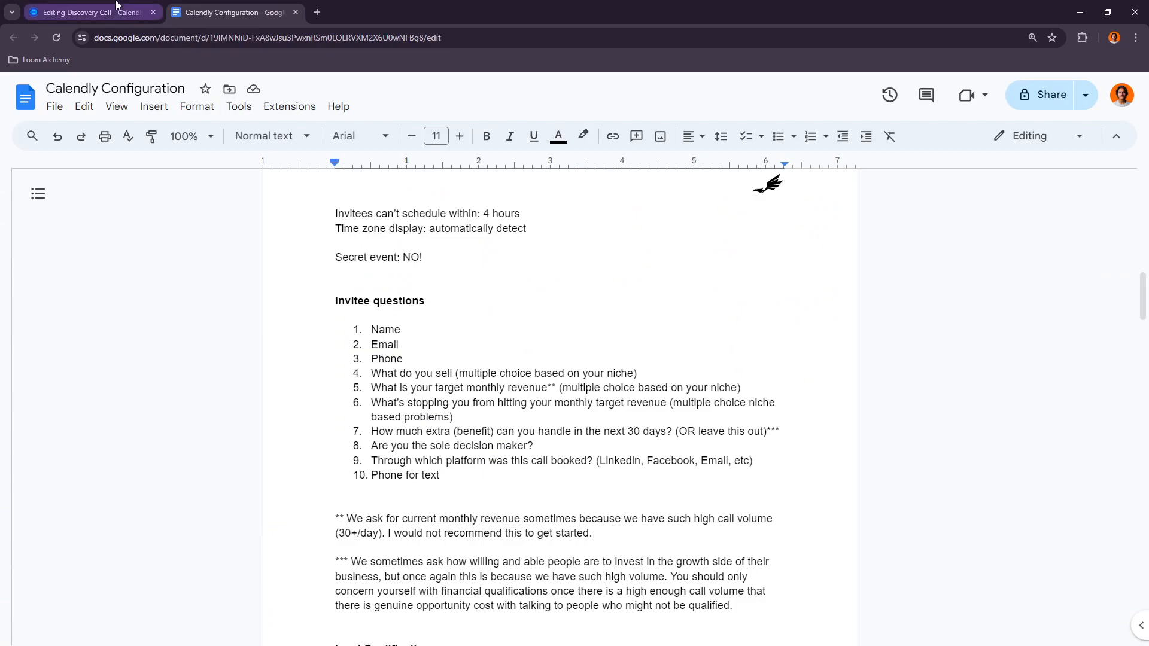
left_click(90, 12)
left_click(228, 12)
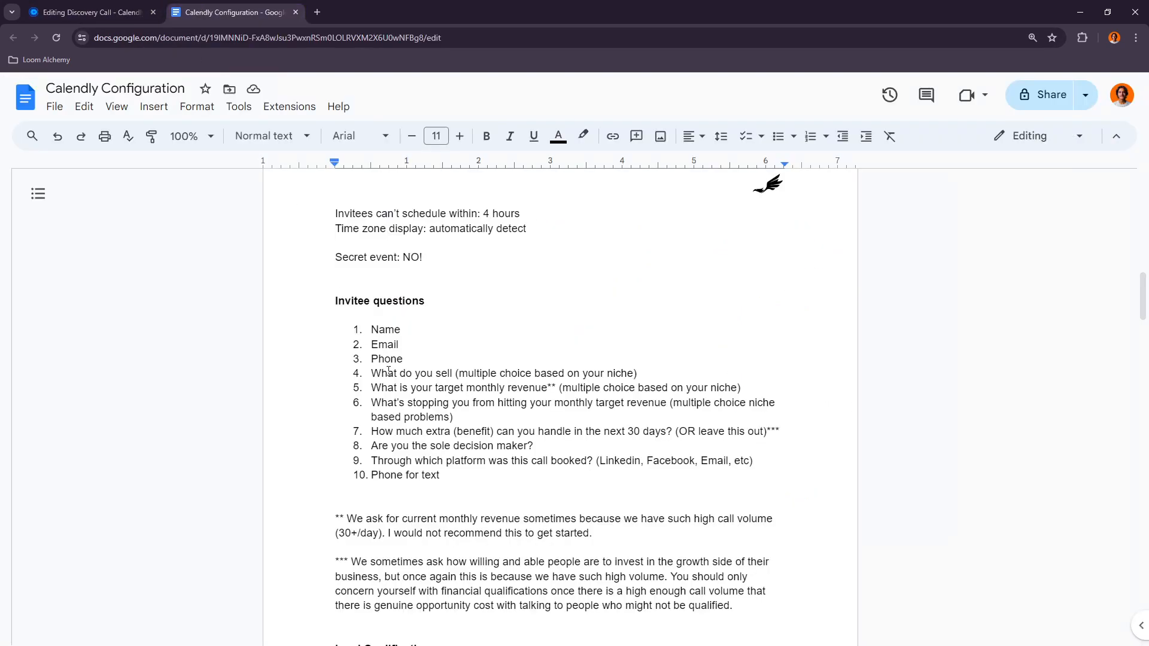
left_click(99, 15)
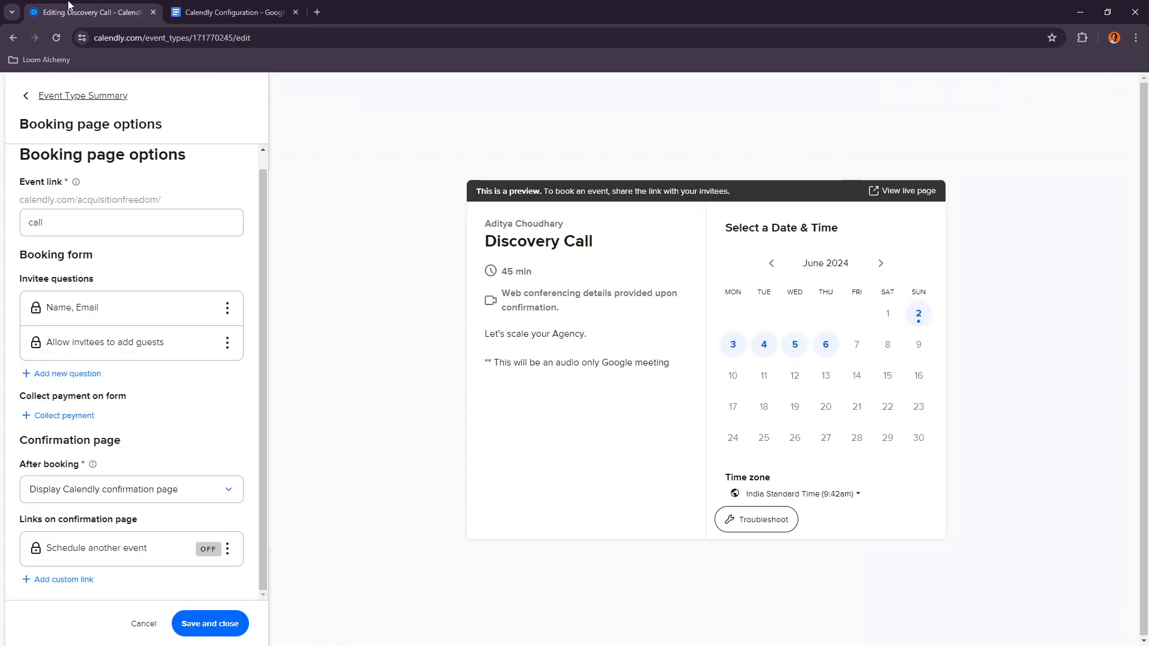
left_click(198, 13)
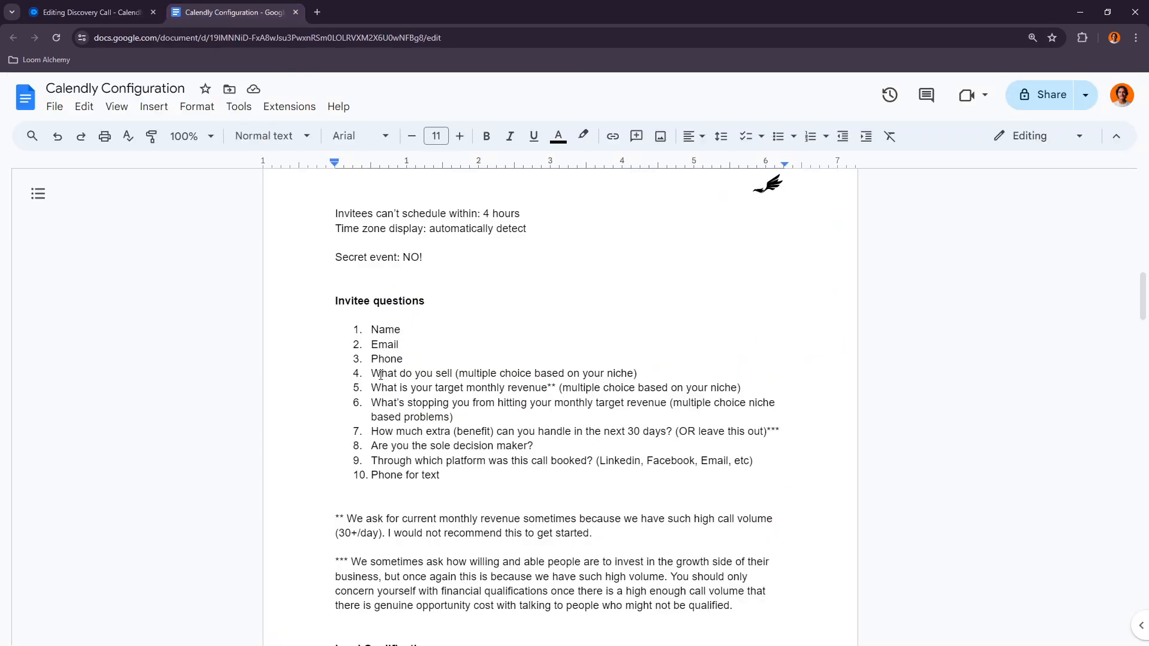
left_click(90, 12)
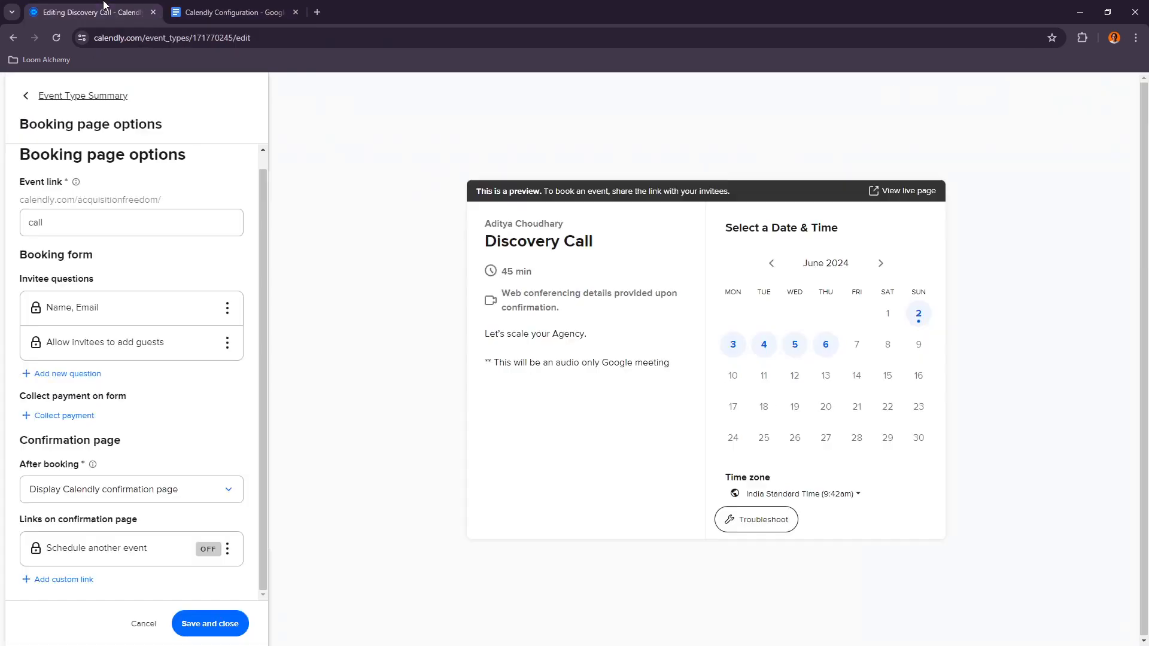
Step: Add a new required invitee question "What do you sell?" with a Checkboxes answer type, copying the wording from the document
left_click(69, 374)
type("W")
key("BackSpace")
left_click(234, 12)
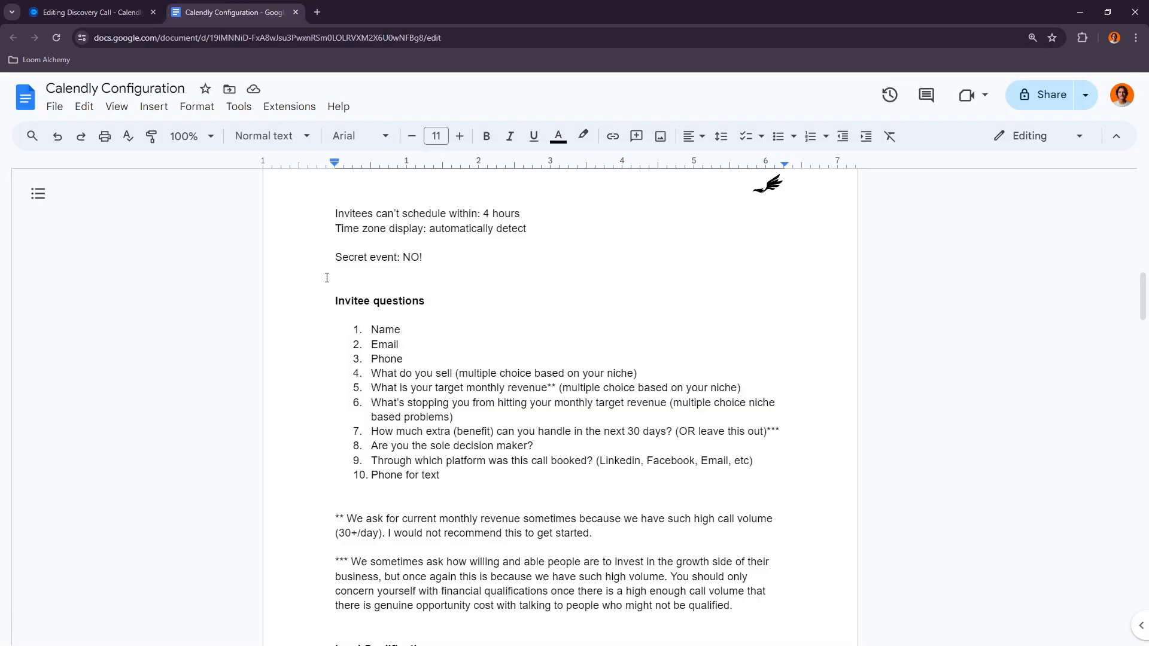
left_click_drag(373, 373, 453, 369)
key("ctrl+c")
left_click(90, 12)
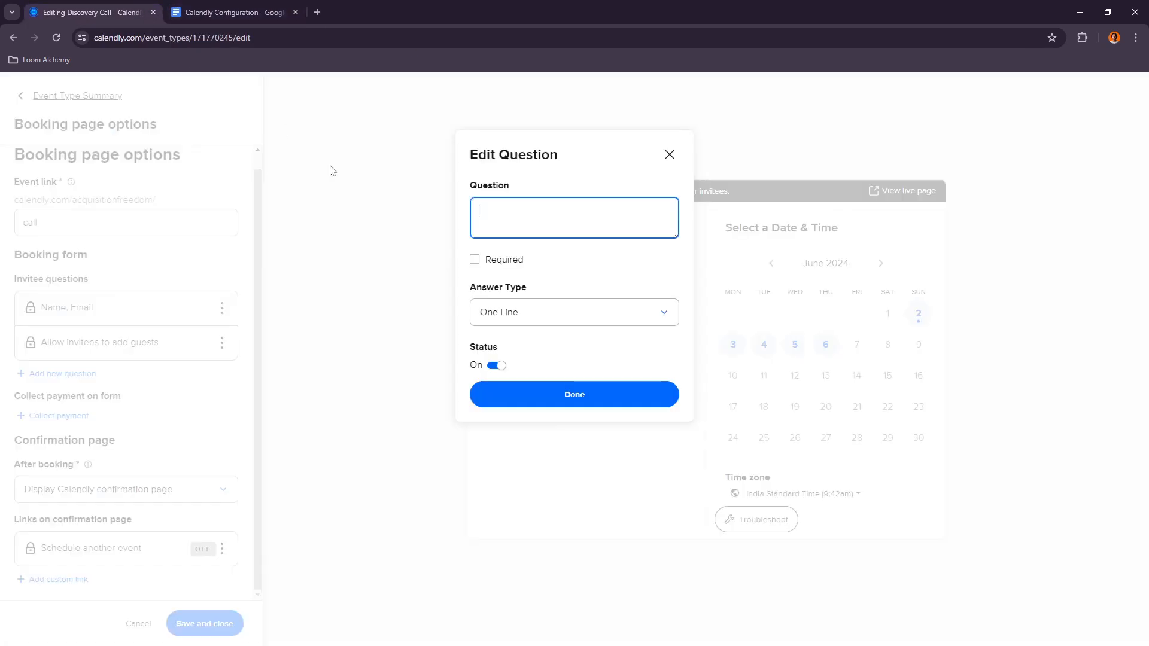
key("ctrl+v")
left_click(475, 260)
left_click(510, 316)
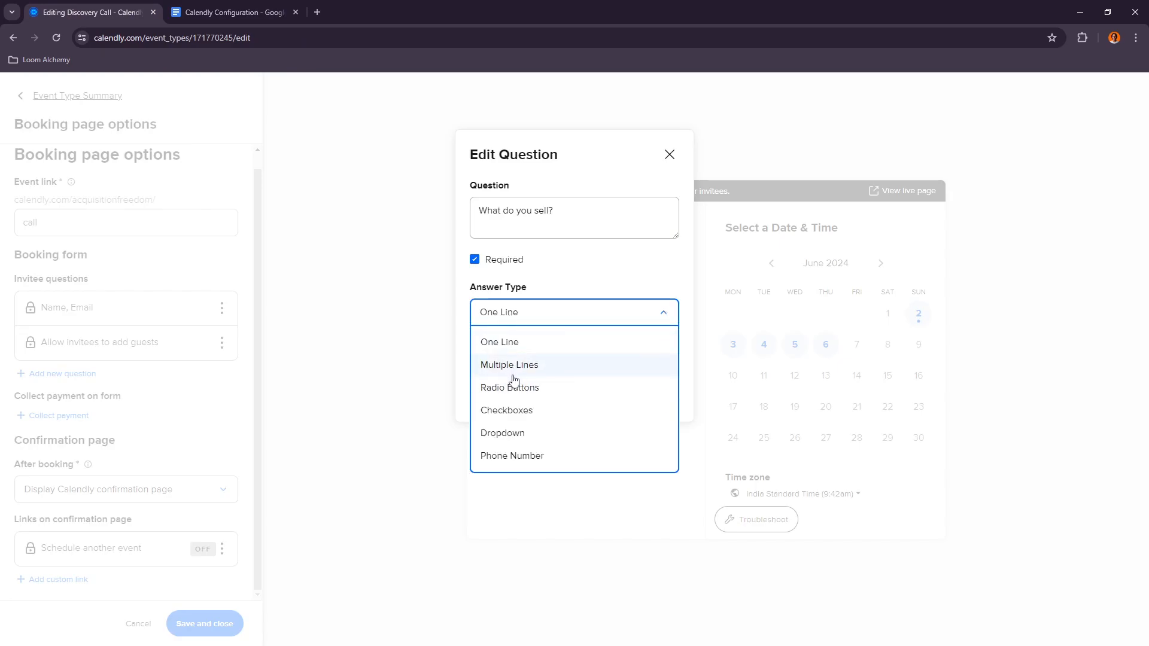
left_click(516, 412)
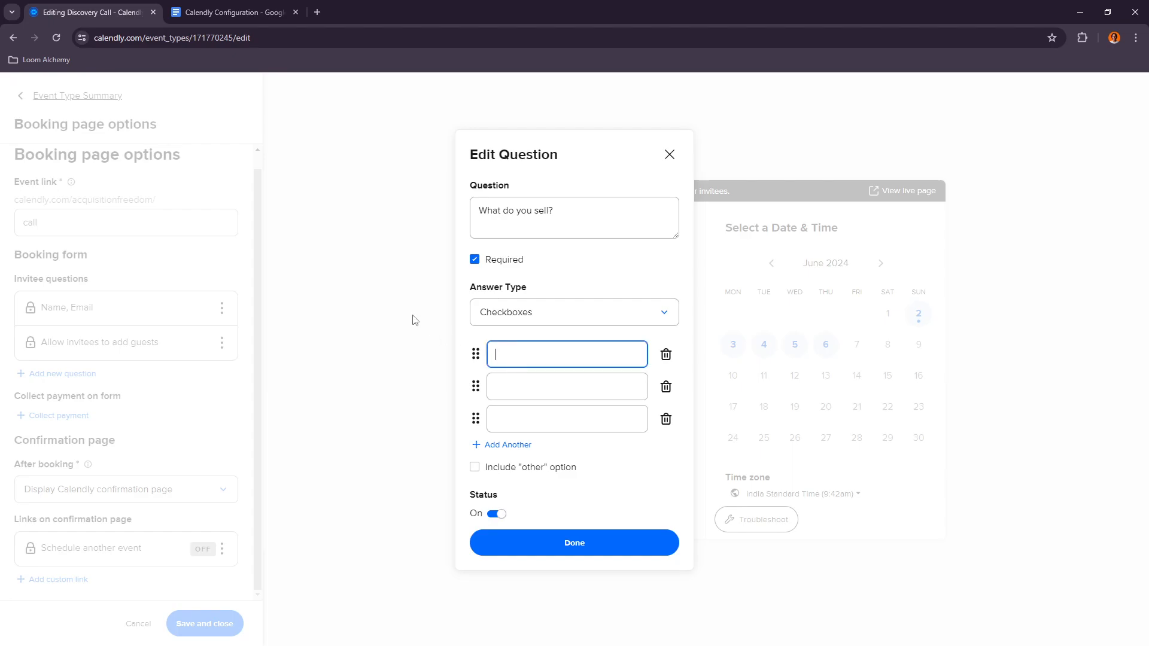
Step: Enter SEO/Website Developement as the first answer option
type("Marketing")
key("BackSpace")
key("ctrl+BackSpace")
type("Sea")
type("EO")
type("/Website Dev")
type("elopee")
type("ment")
Step: Add Performance Marketing, Consulting and Coaching as further answer options
left_click(544, 384)
type("Performance ")
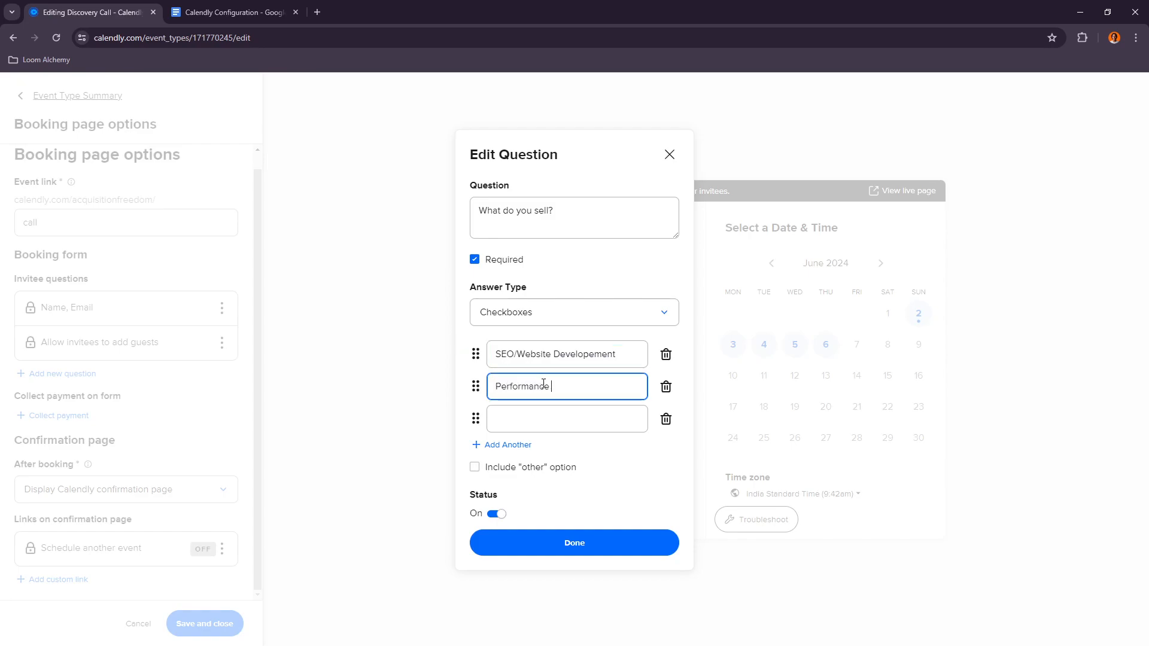
type("Marketing")
left_click(567, 419)
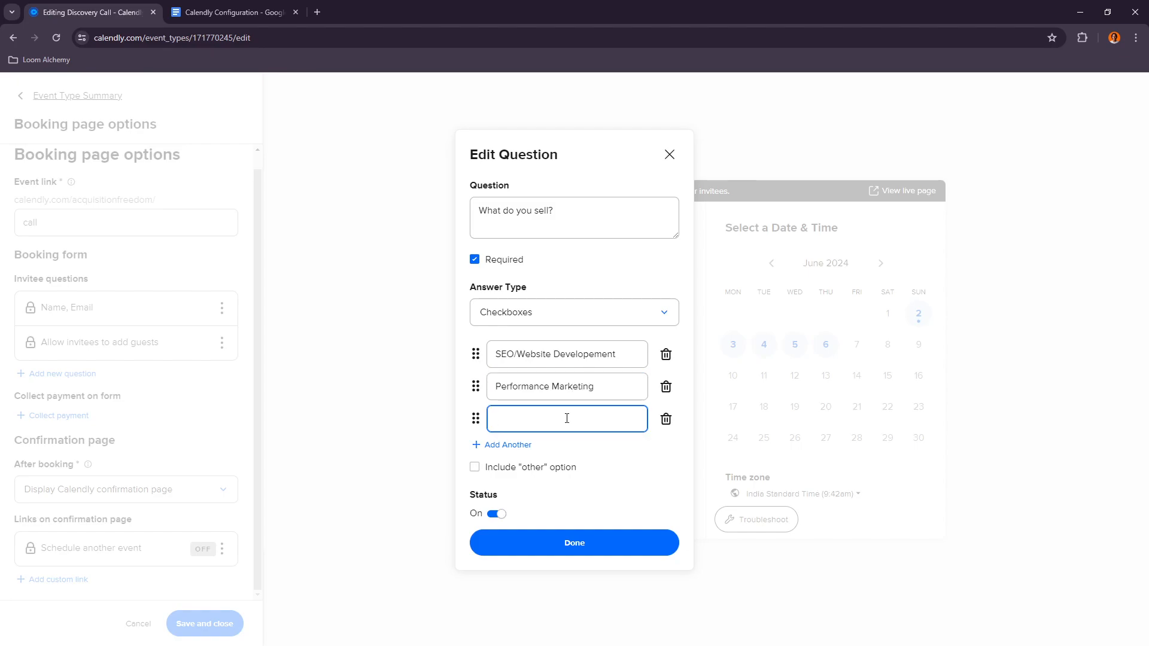
type("Consulting")
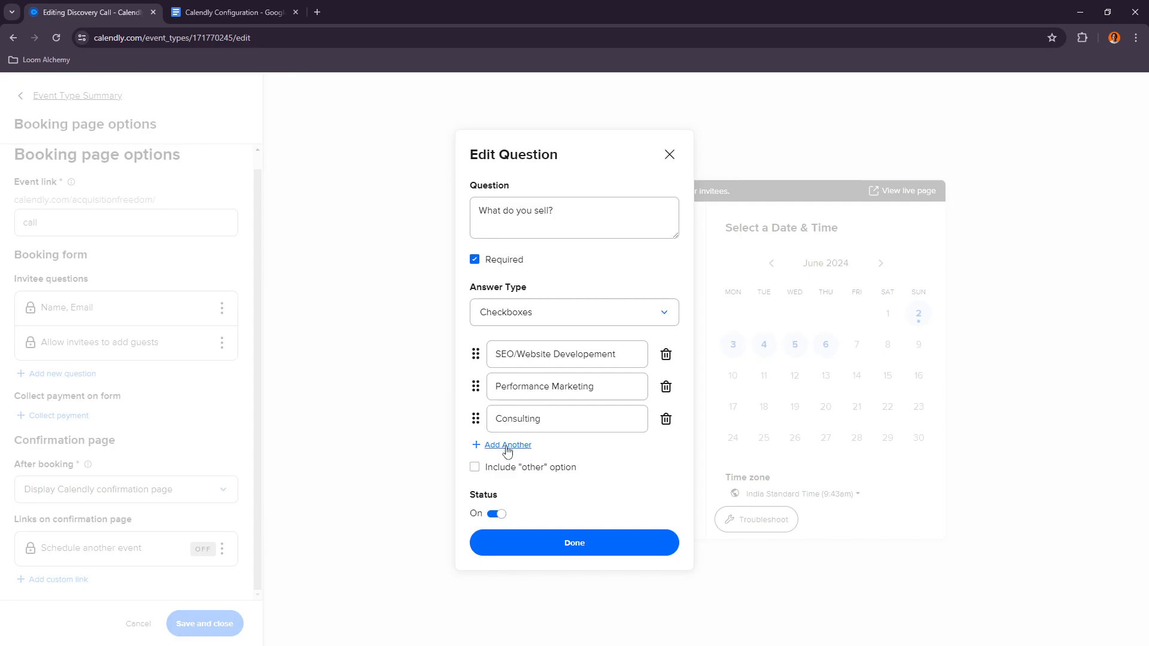
left_click(506, 445)
type("Coaching")
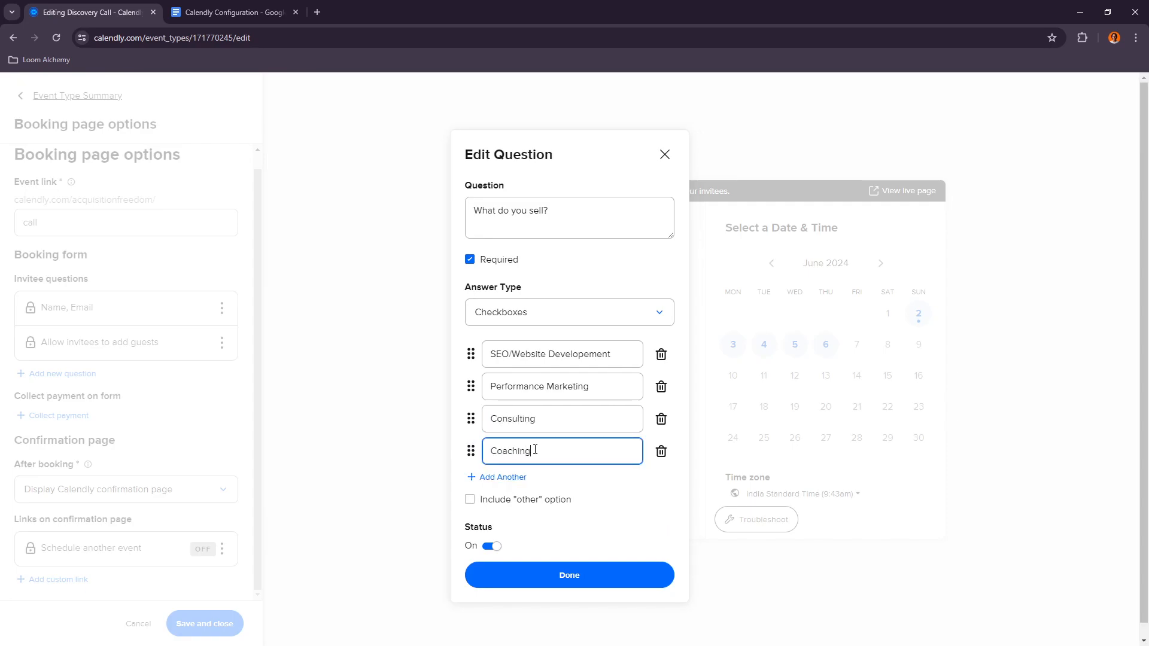
left_click(609, 482)
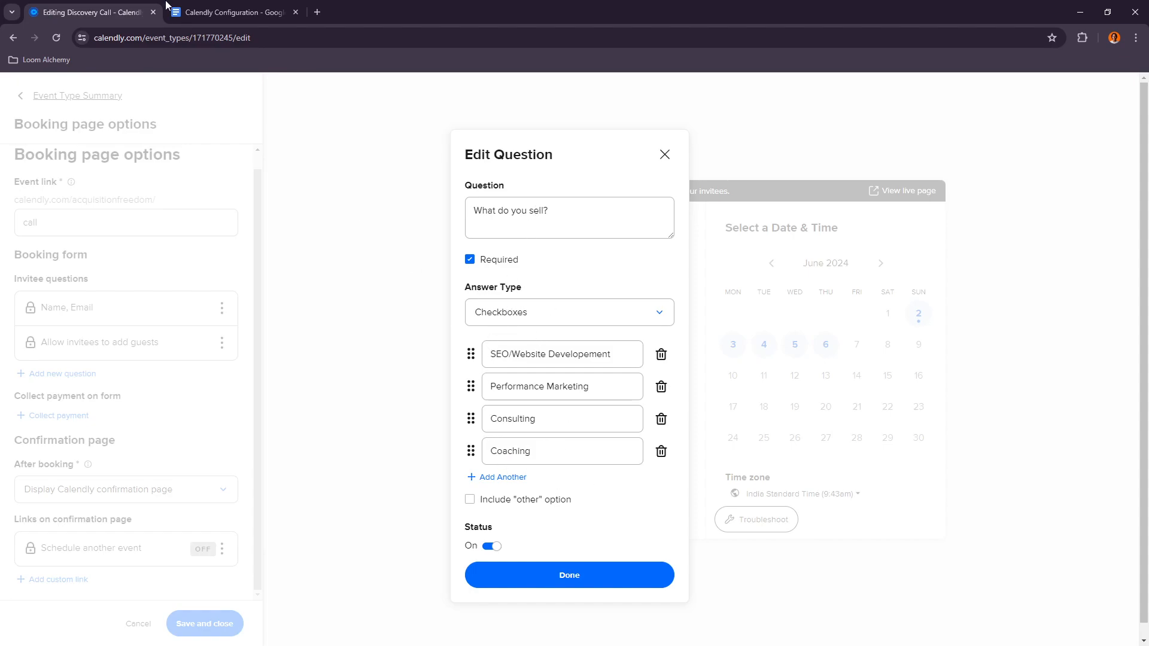
Step: Add an answer option named other and finish the question
key("ctrl+Tab")
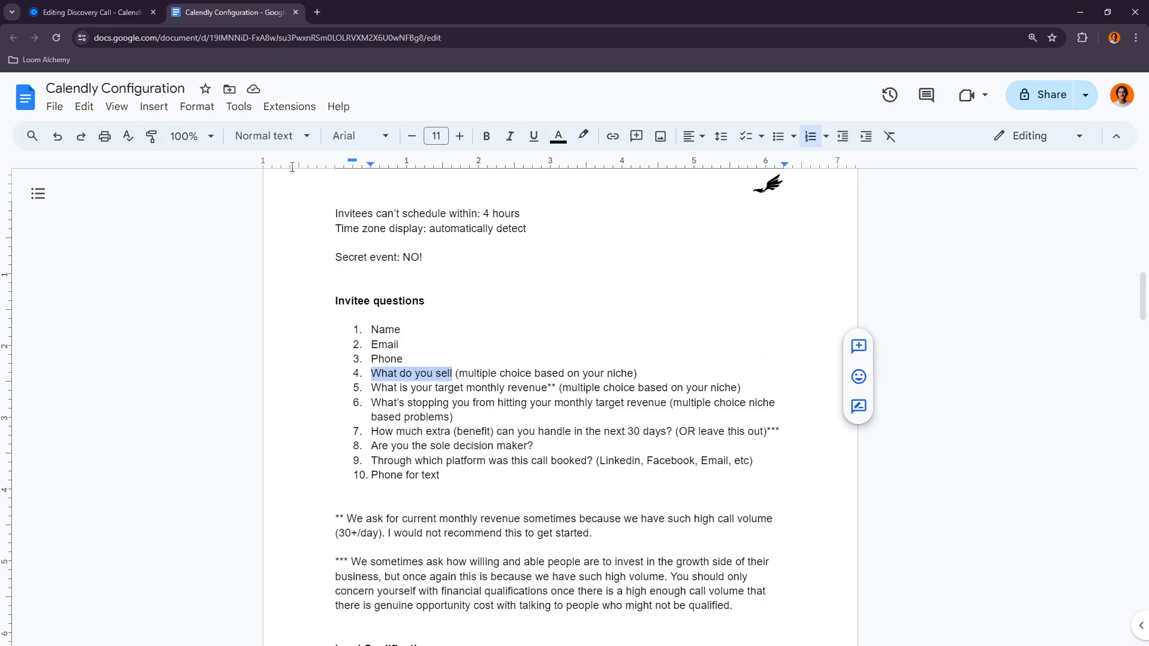
left_click(94, 6)
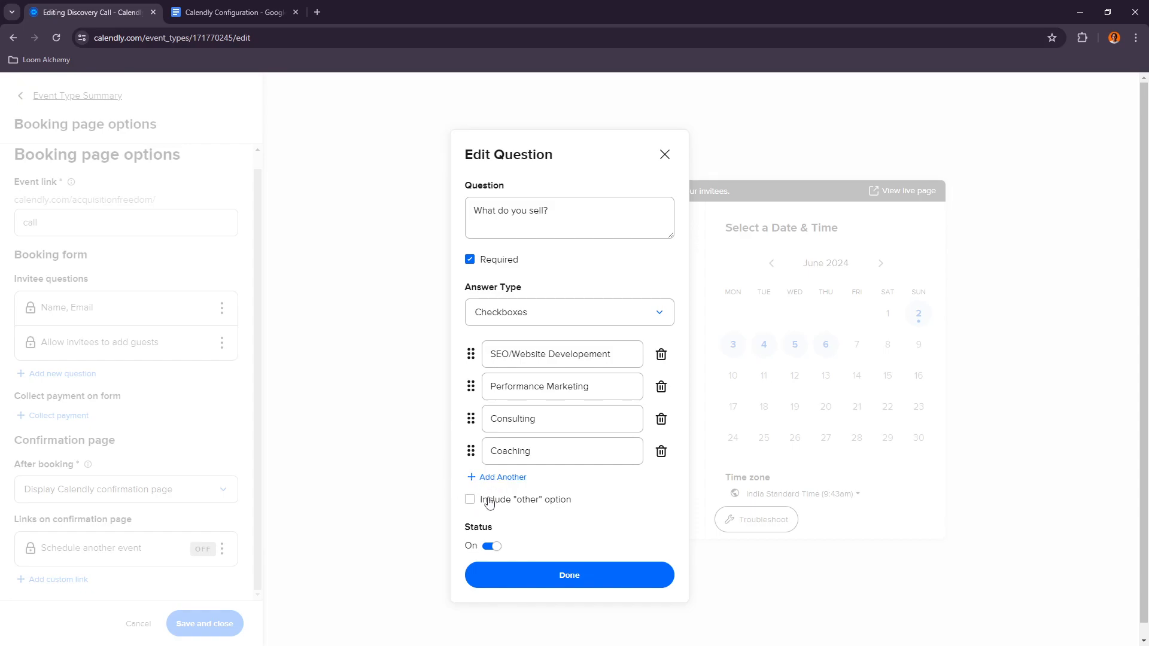
left_click(471, 503)
left_click(469, 501)
left_click(489, 478)
left_click(537, 482)
type("other")
left_click(658, 543)
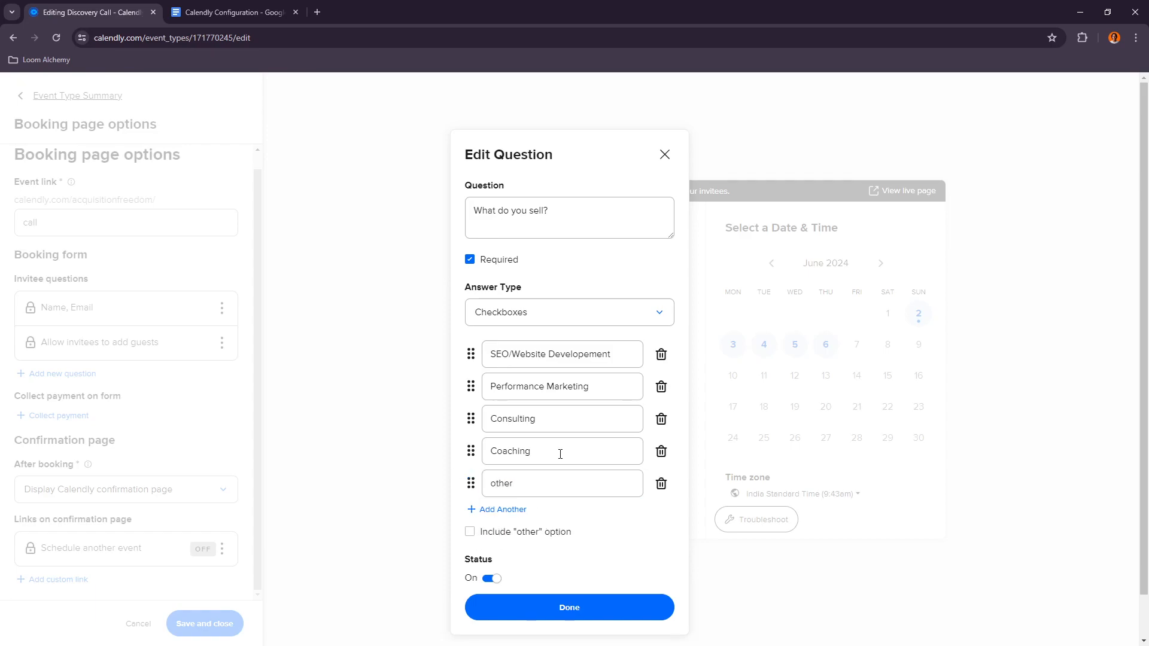
scroll(516, 579, "down", 2)
scroll(491, 536, "up", 2)
scroll(566, 503, "down", 2)
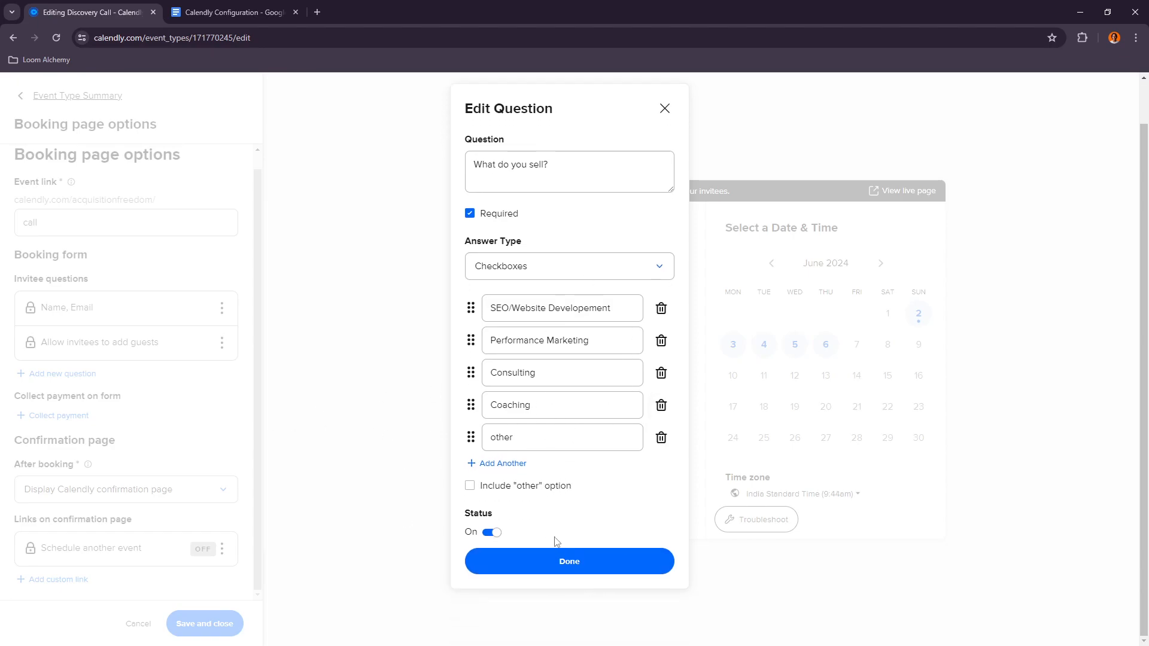
left_click(552, 551)
Step: Add a new required invitee question "What is your target monthly revenue" with a Checkboxes answer type, copying the wording from the document
left_click(258, 7)
left_click_drag(374, 390, 548, 392)
key("ctrl+c")
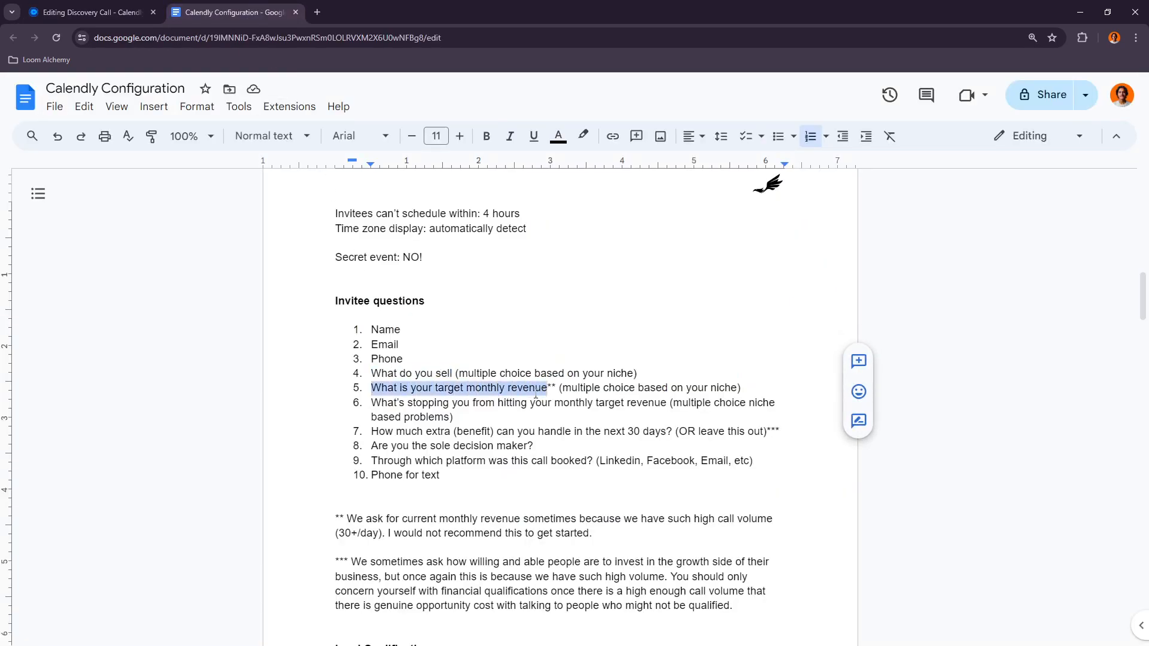
left_click(90, 12)
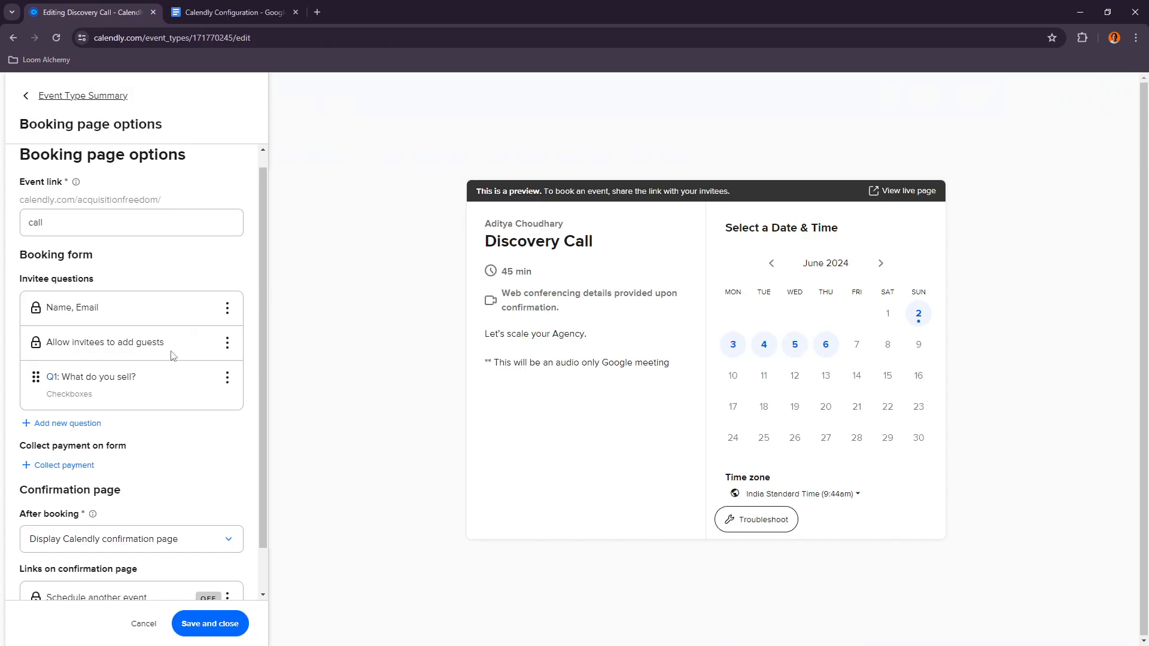
scroll(139, 386, "down", 1)
left_click(77, 374)
key("ctrl+v")
left_click(476, 260)
left_click(508, 313)
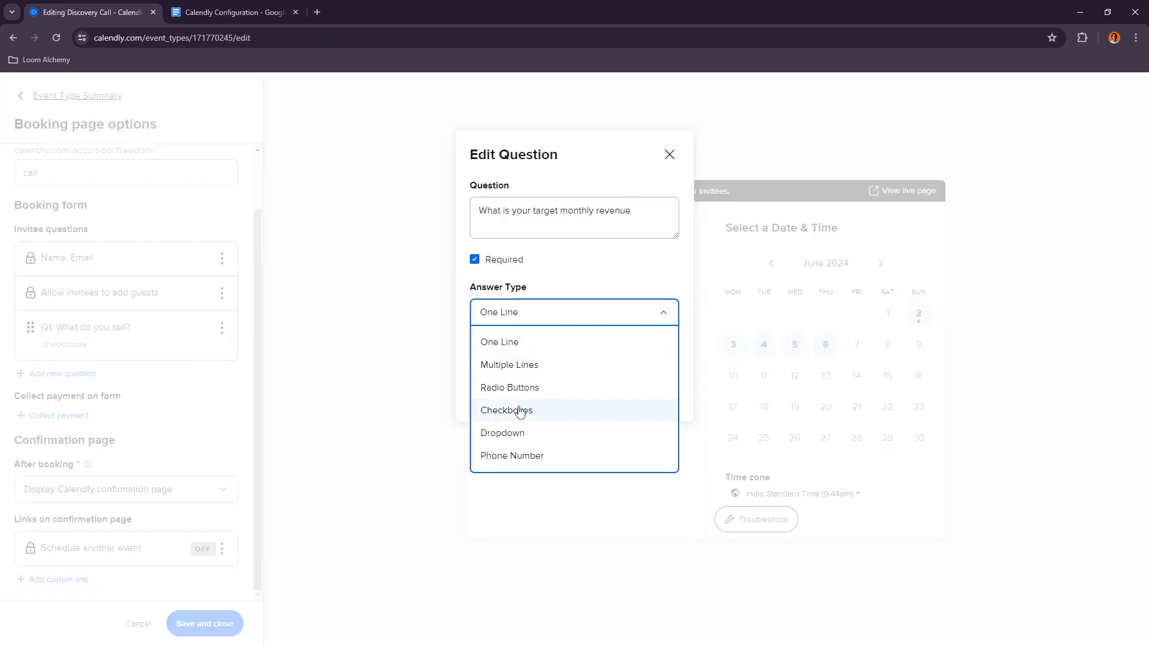
left_click(520, 413)
left_click(515, 362)
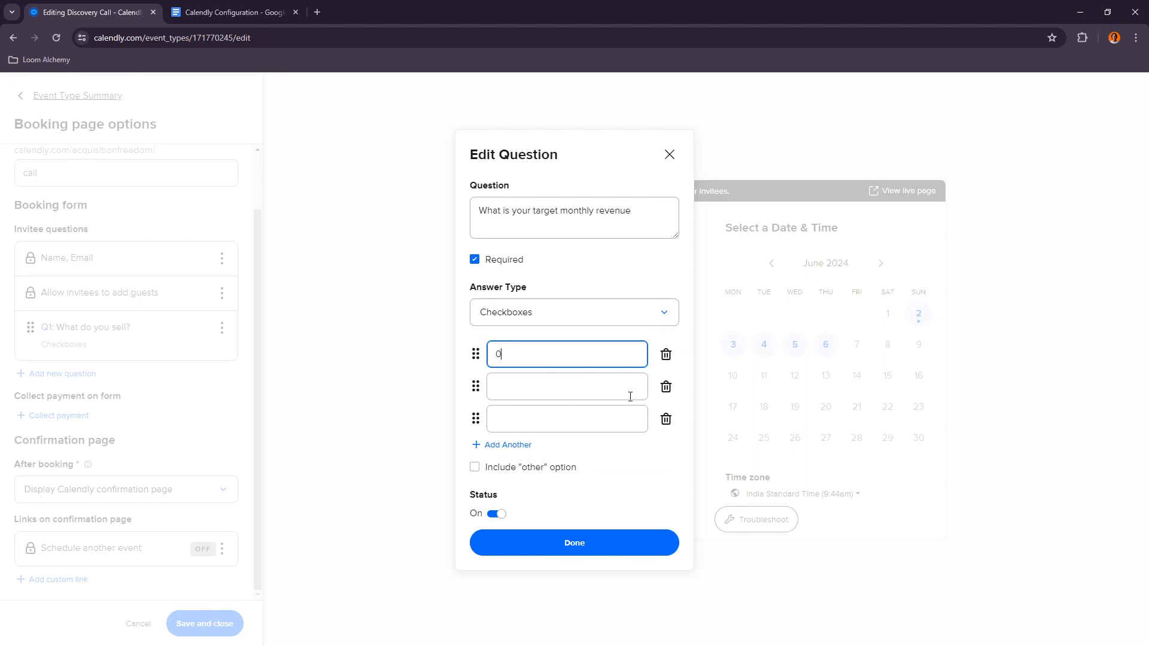
Step: Enter 0 - 5000$/m and 5000 - 10000$/m as the first two answer options
type("0 - 5000$/m")
left_click(560, 388)
type("5000")
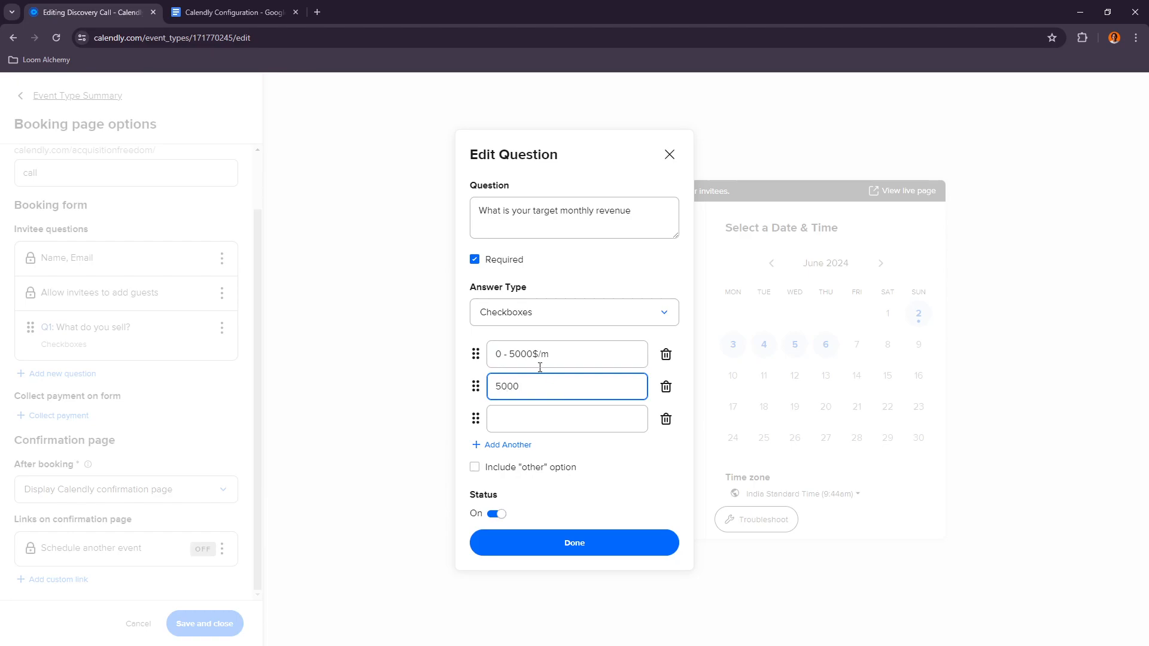
type(" - 10000$/m")
left_click(542, 408)
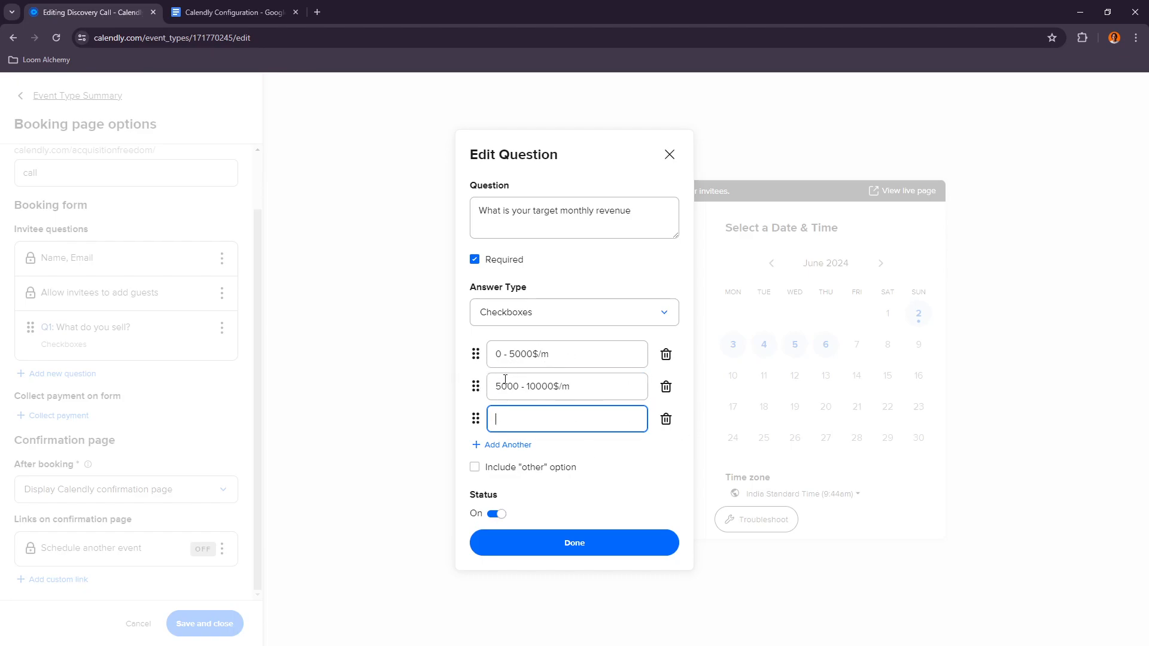
Step: Turn on the Include "other" option, name the third answer option other, and finish the question
left_click(476, 467)
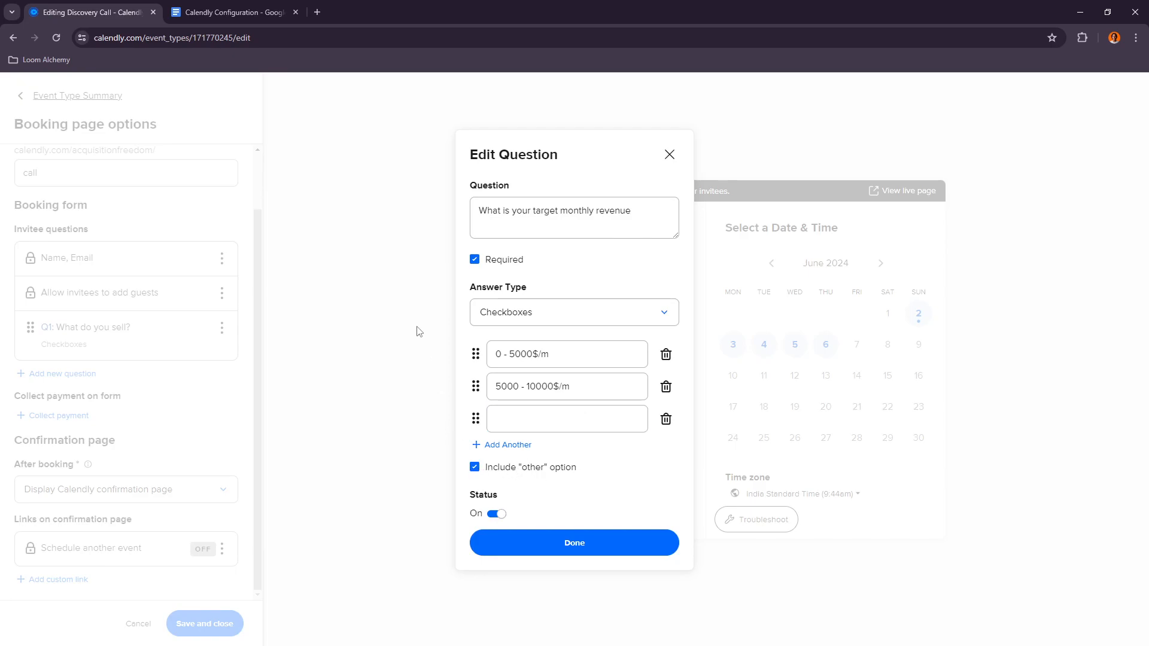
left_click(563, 543)
left_click(525, 419)
type("other")
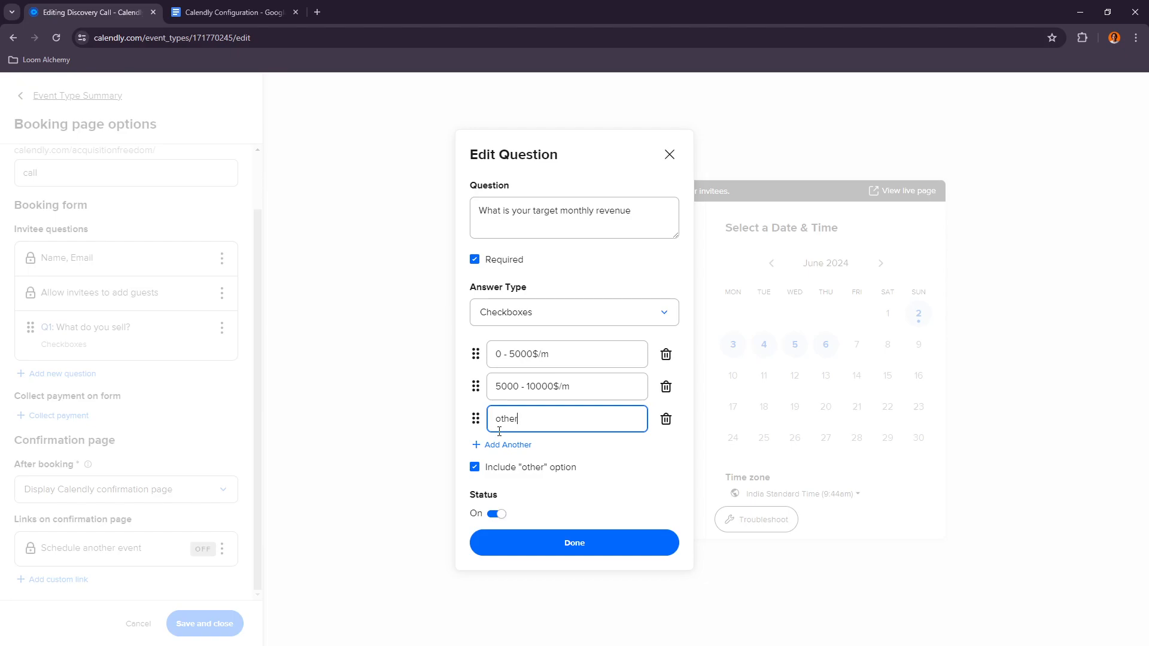
left_click(551, 541)
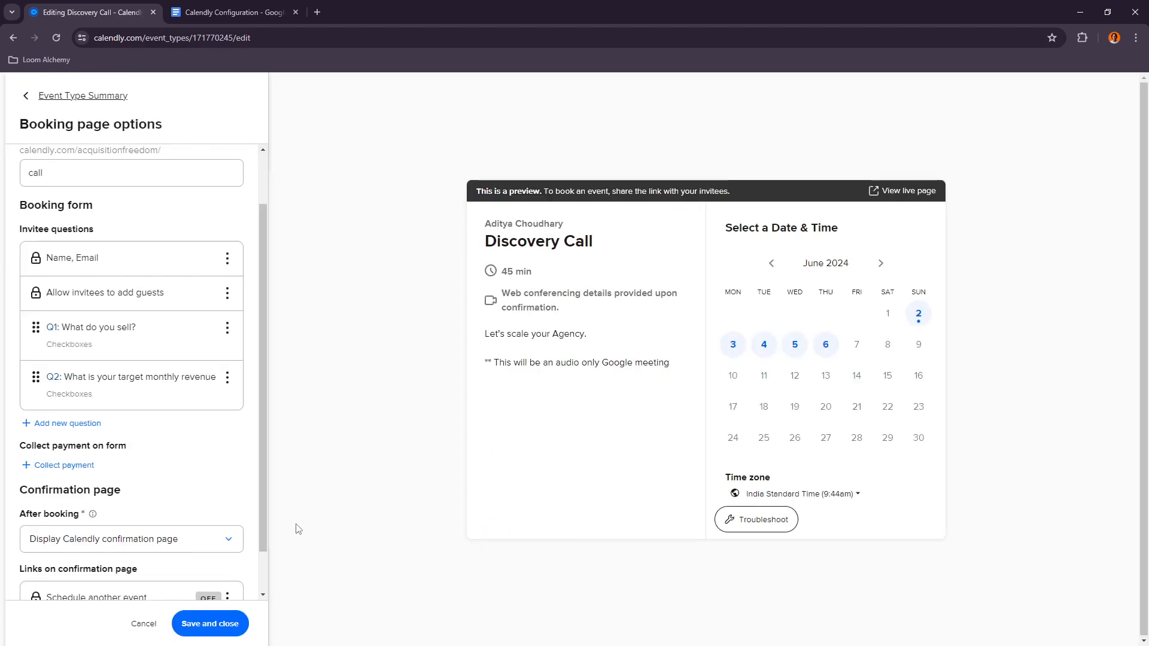
Step: Open an existing Calendly Discovery call booking page in a new tab for reference
left_click(228, 12)
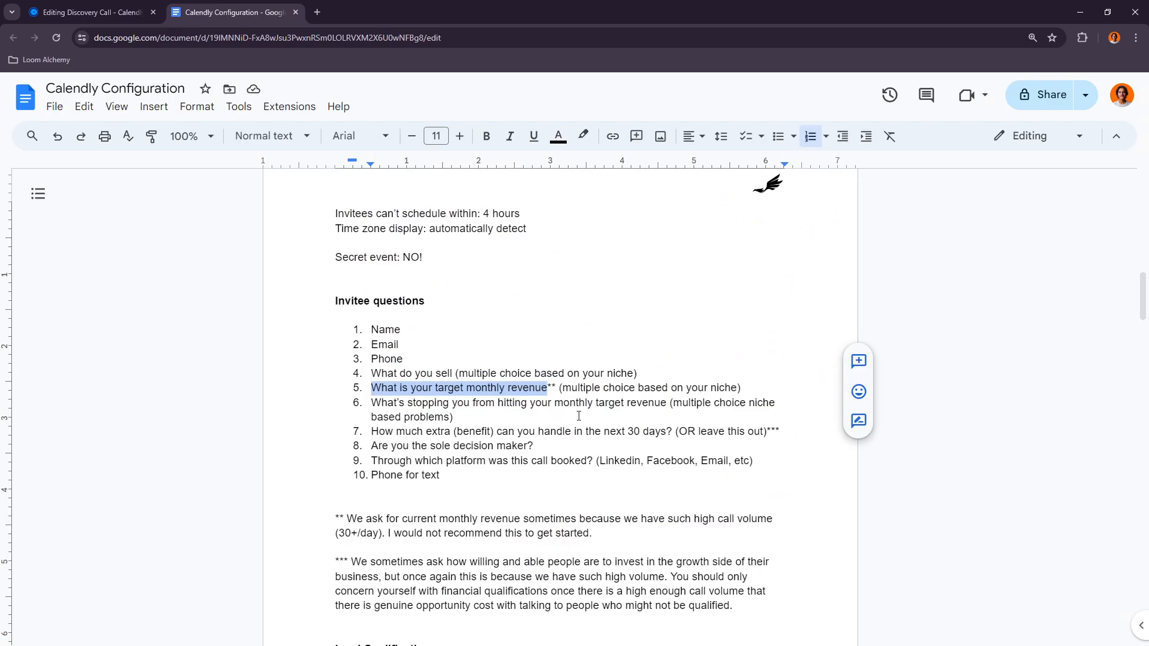
left_click(317, 12)
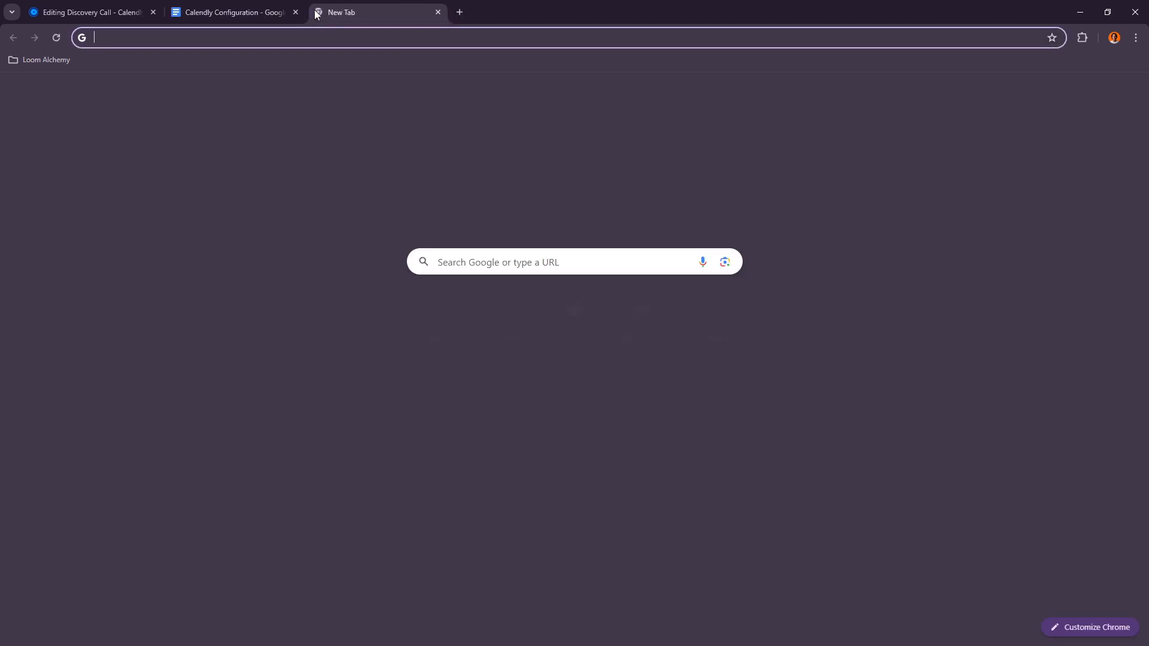
type("calendly")
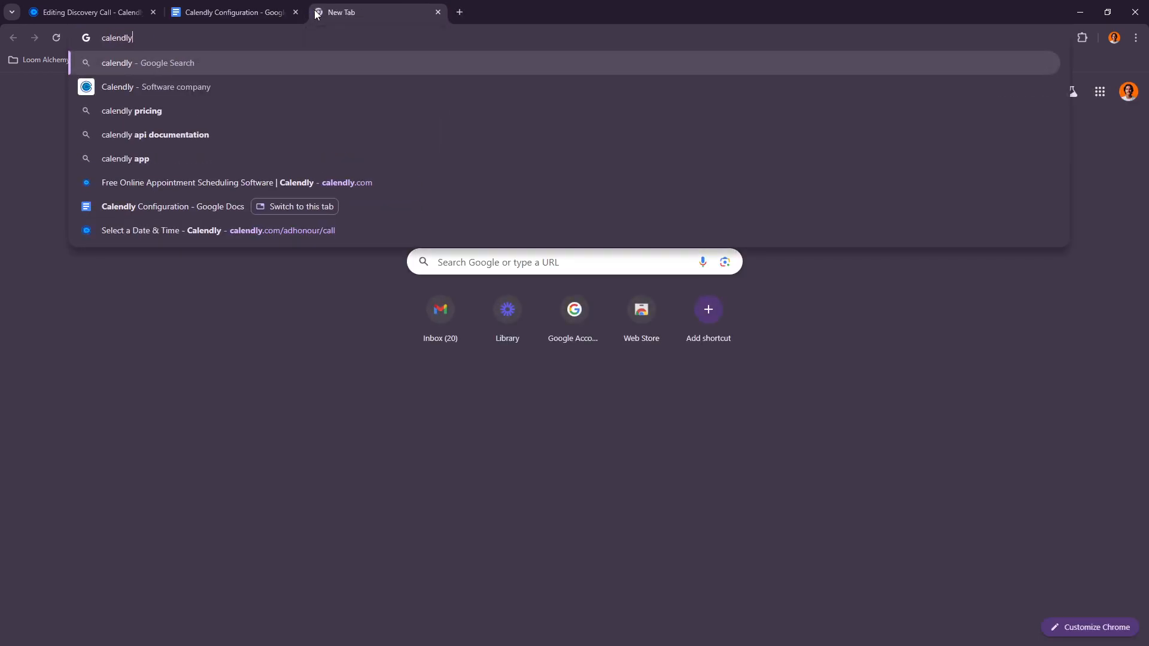
left_click(315, 230)
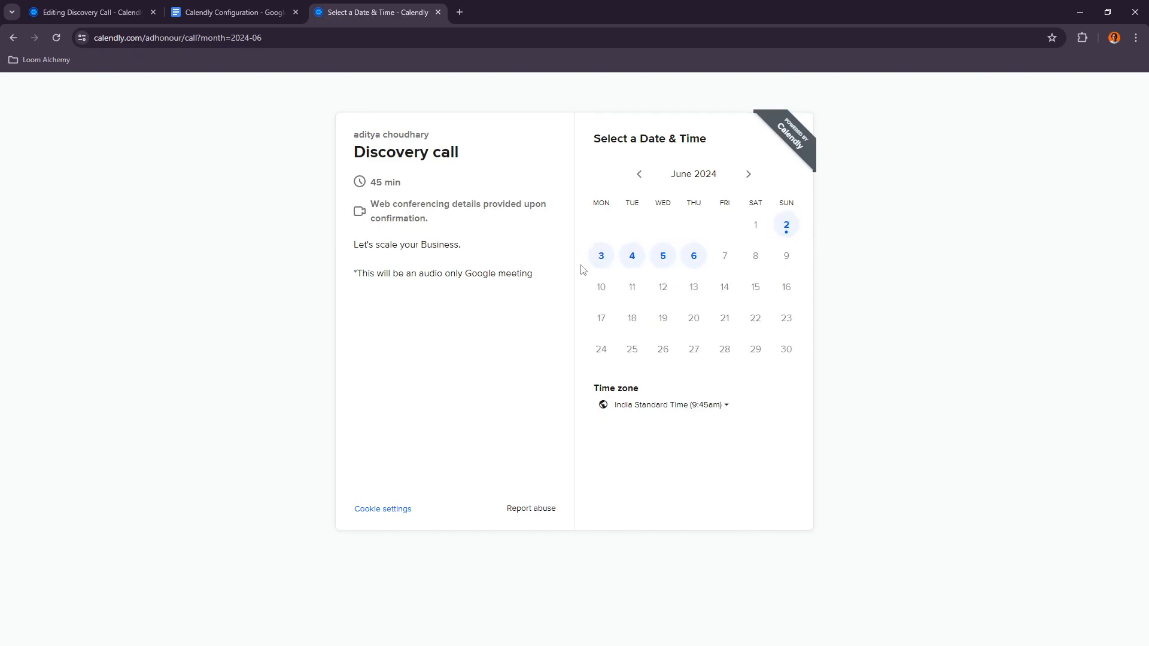
Step: Pick June 4 at 8:00pm on the reference page and review its booking form questions
left_click(636, 260)
left_click(719, 290)
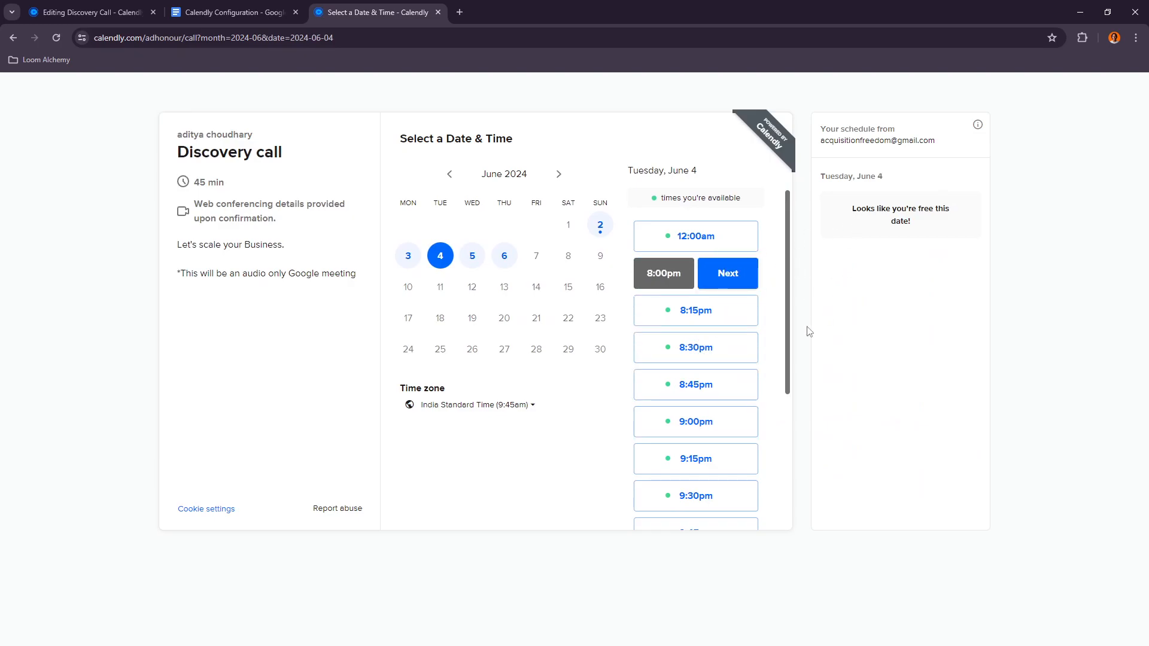
left_click(740, 281)
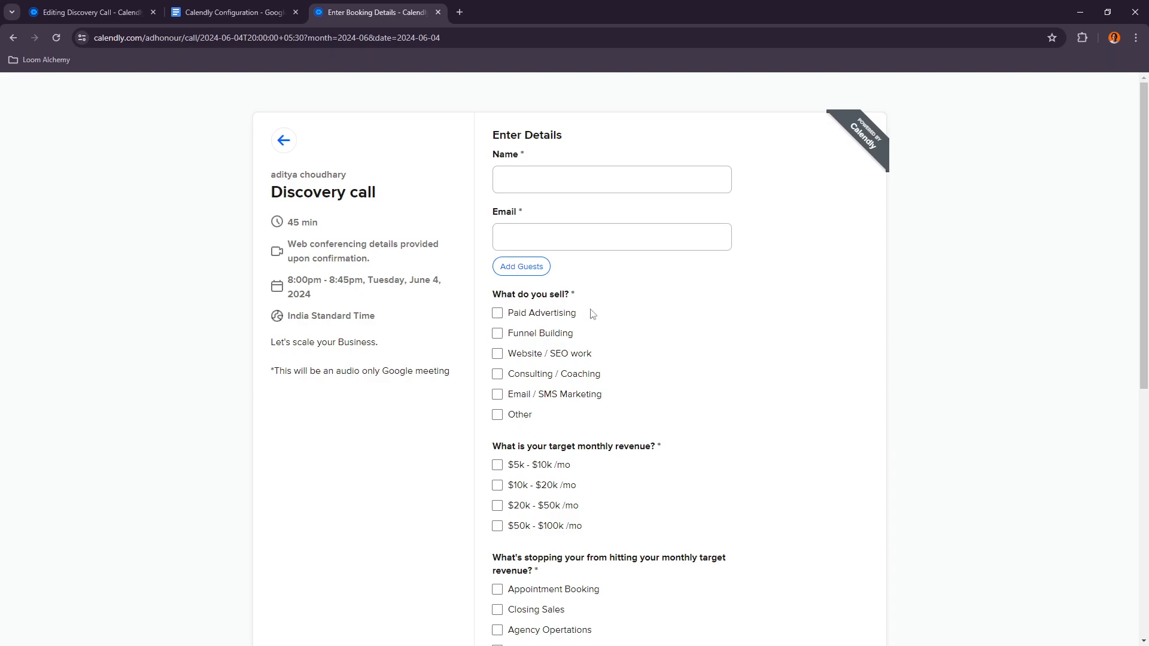
scroll(585, 405, "down", 1)
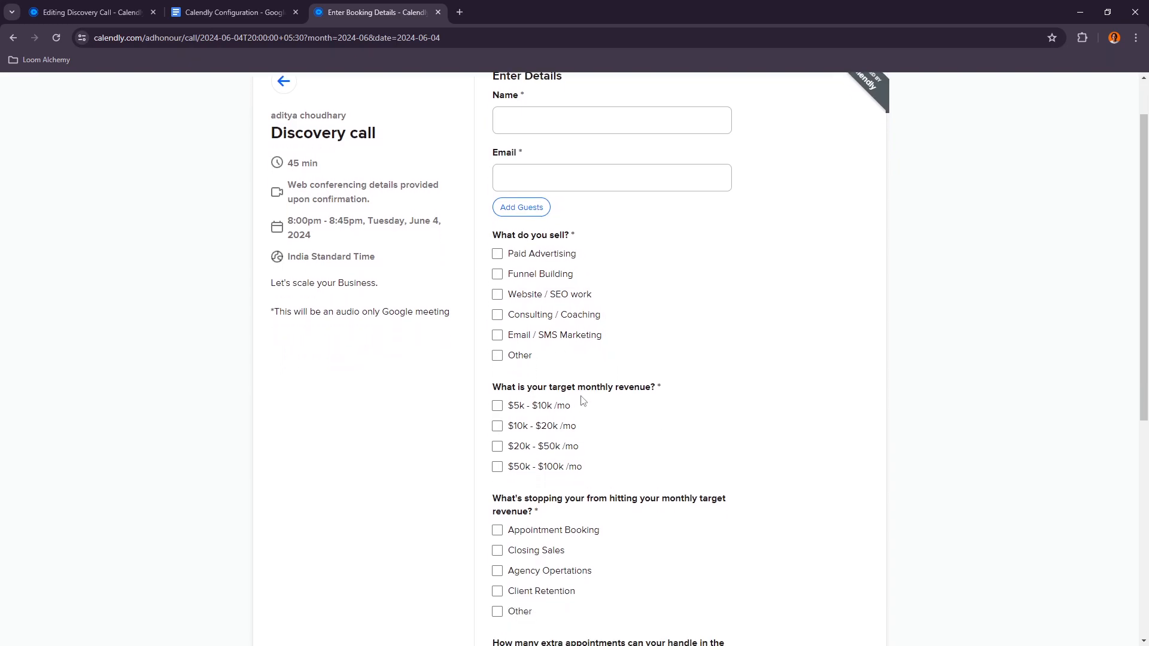
scroll(495, 354, "down", 1)
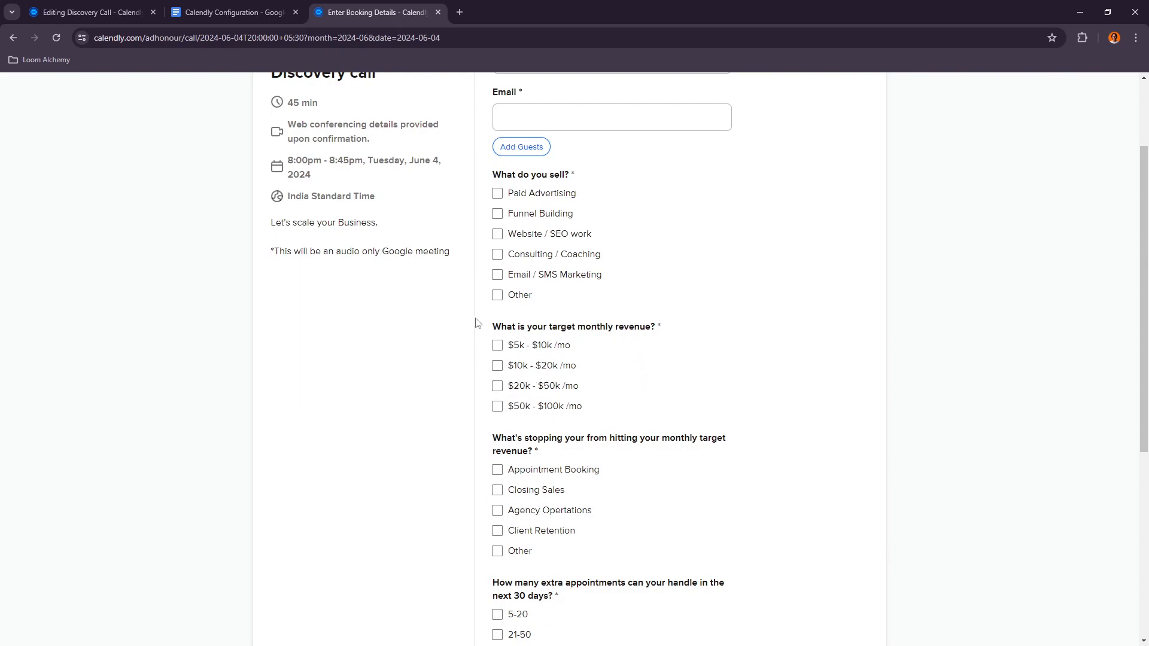
Step: Compare the reference booking form's remaining questions with the document's invitee question list
left_click(141, 12)
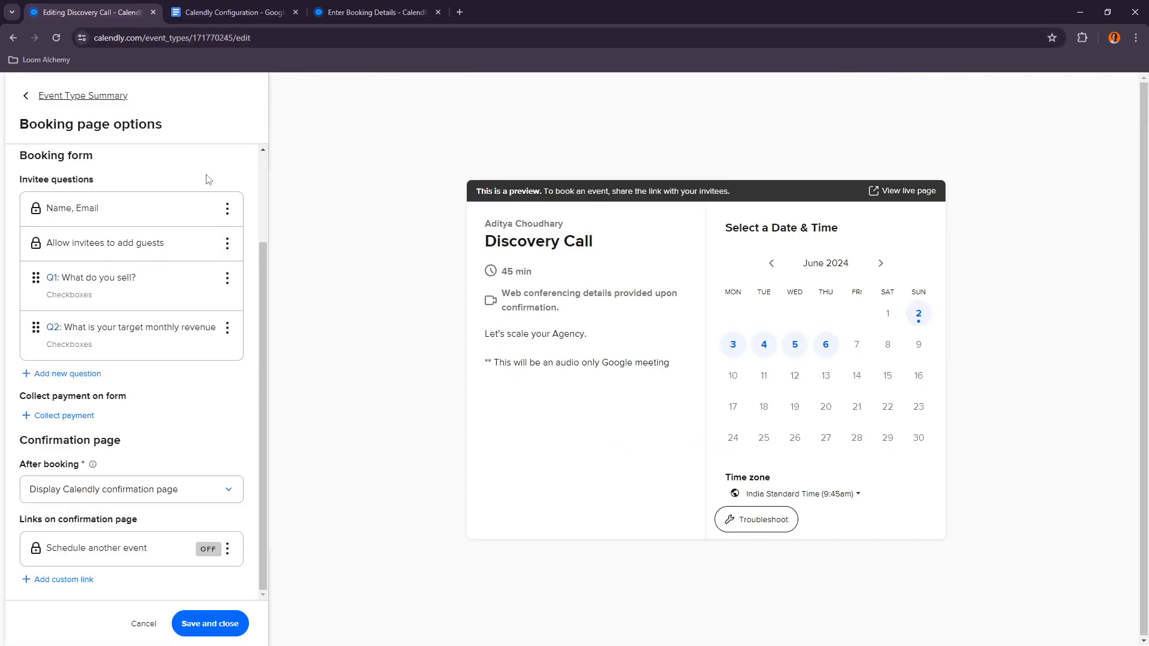
key("ctrl+shift+Tab")
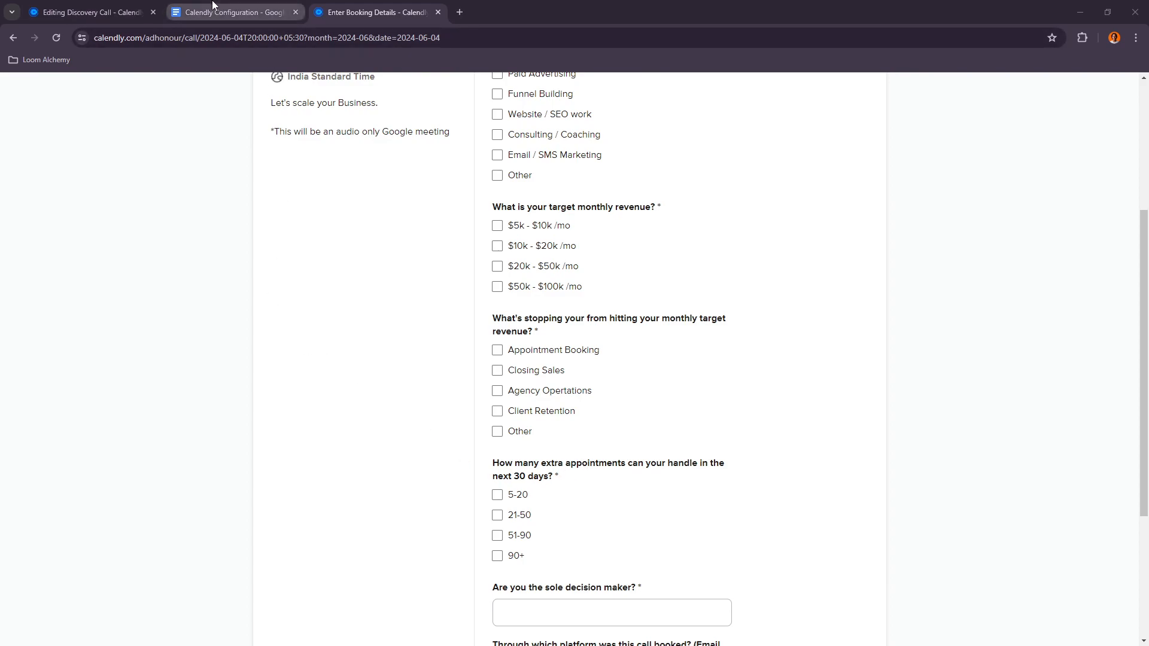
left_click(233, 12)
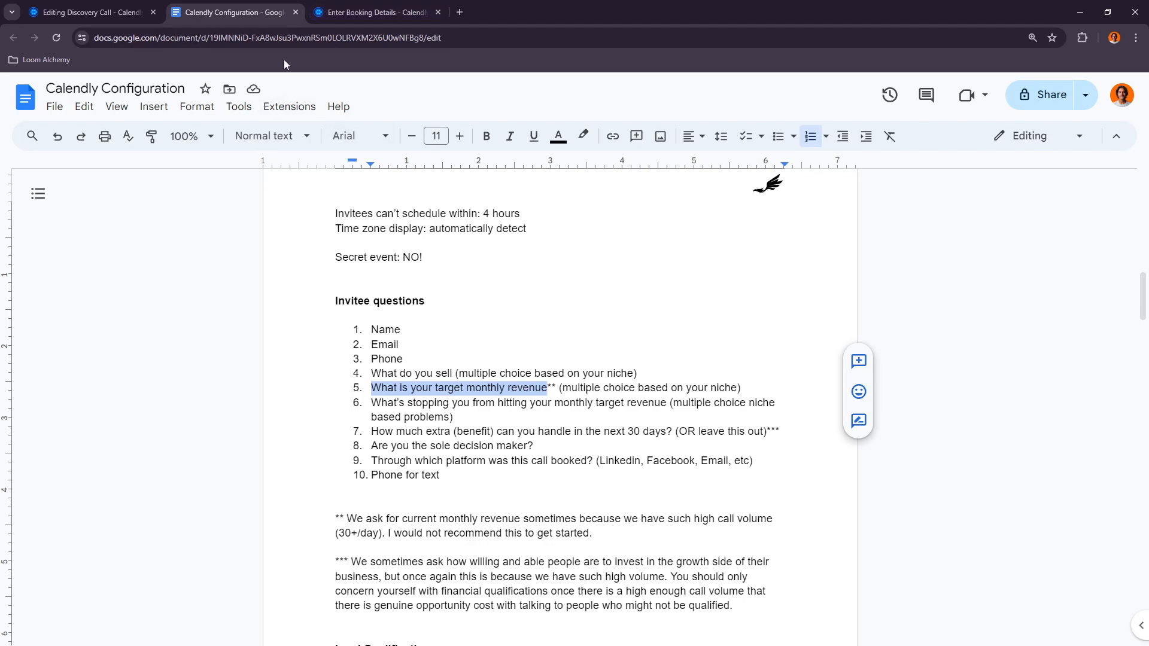
left_click(374, 12)
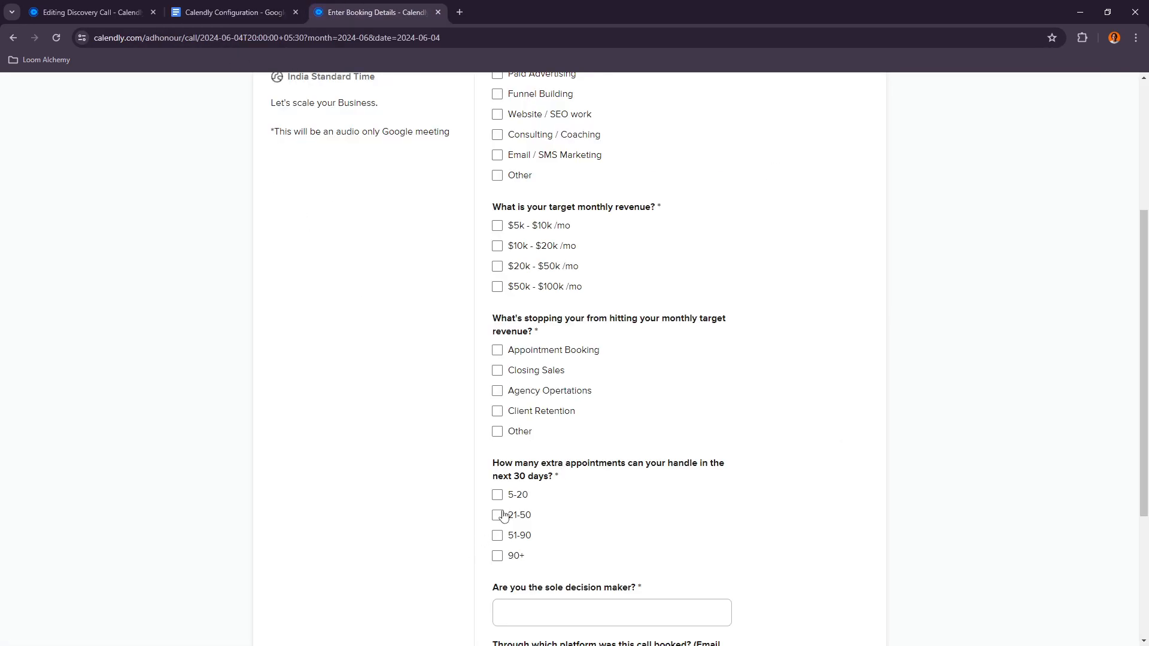
scroll(542, 526, "down", 2)
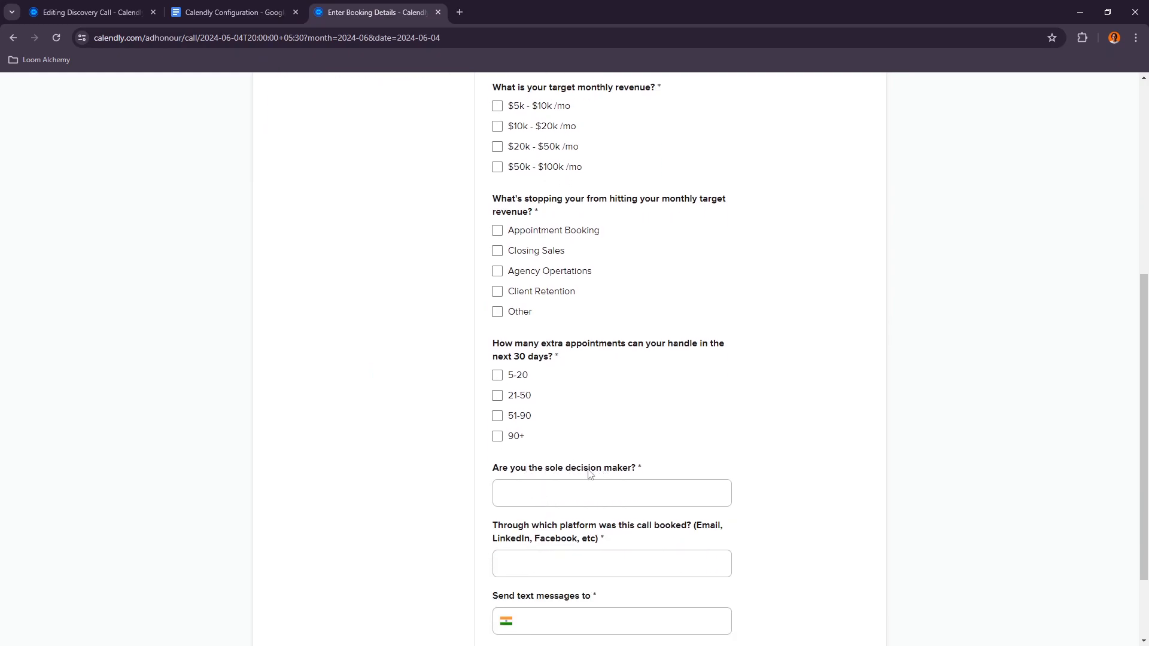
left_click(90, 12)
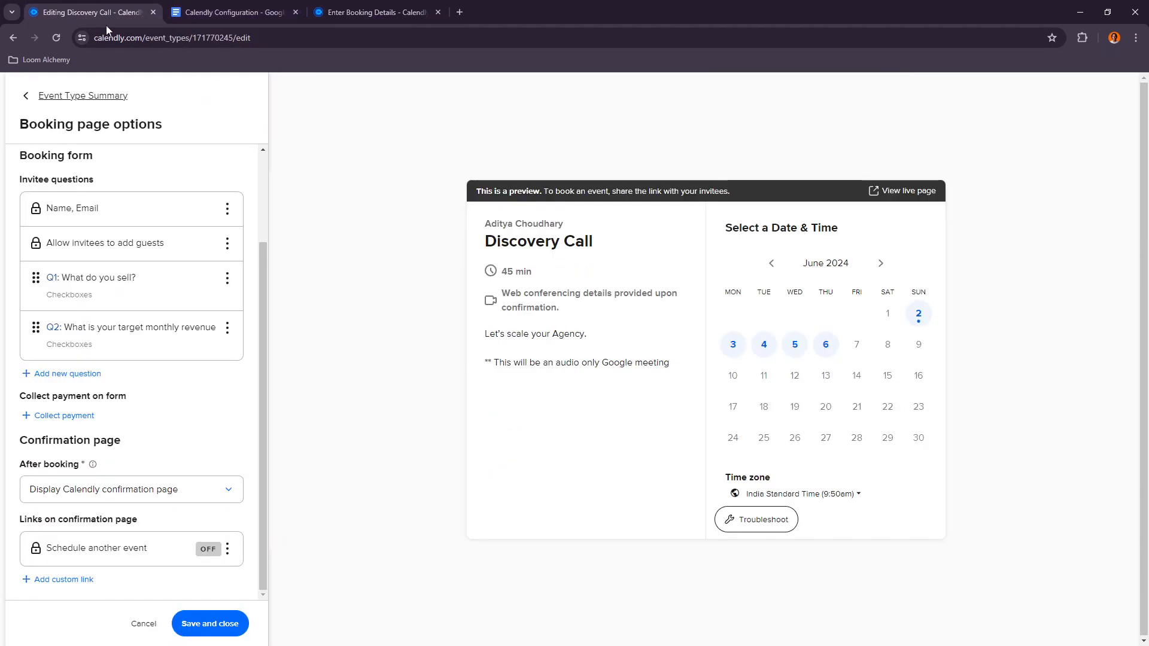
Step: Add a required One Line question "Are you the sole decision maker?" copied from the document
left_click(66, 374)
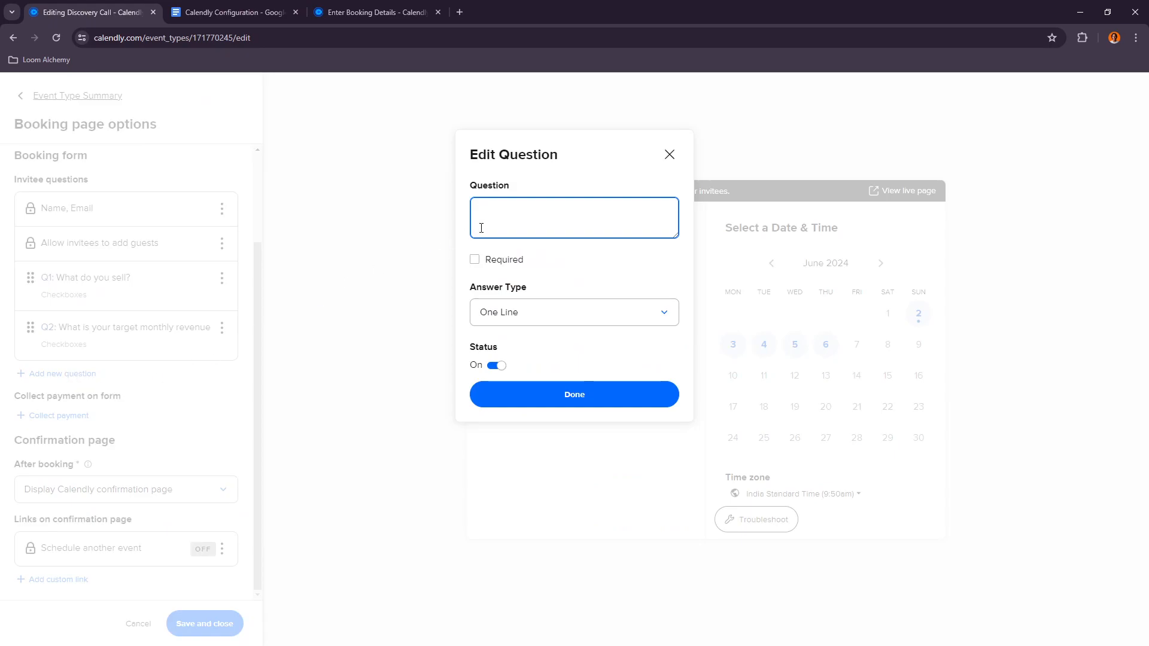
left_click(233, 12)
left_click_drag(372, 446, 535, 445)
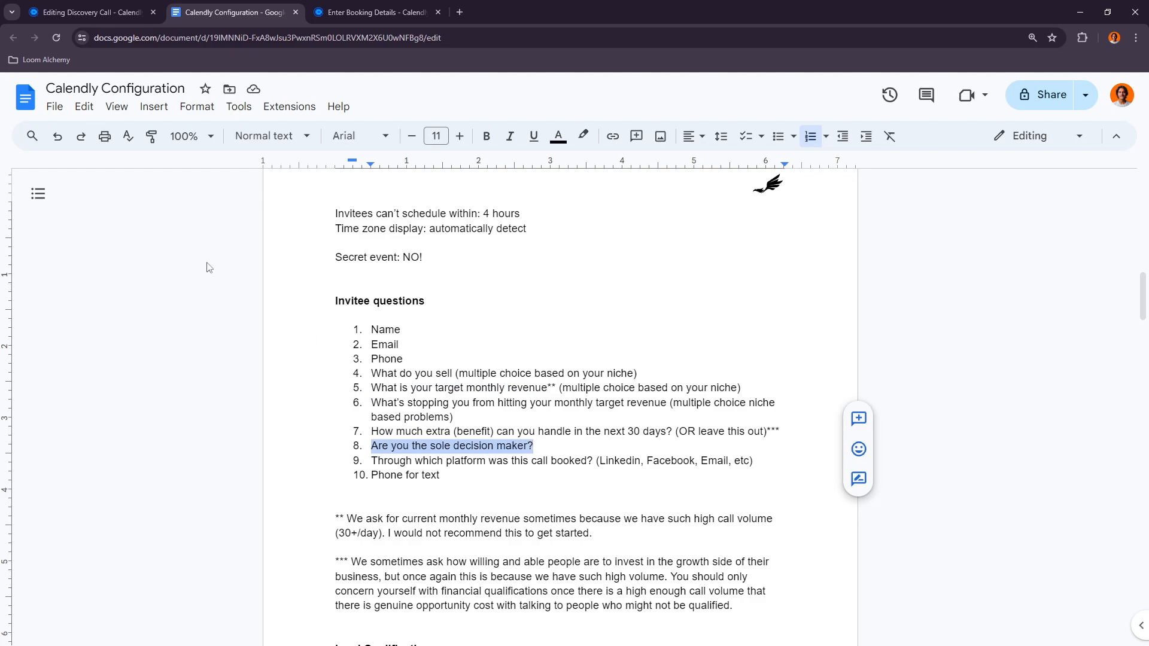
key("ctrl+c")
left_click(89, 12)
key("ctrl+v")
left_click(474, 260)
left_click(519, 318)
left_click(521, 317)
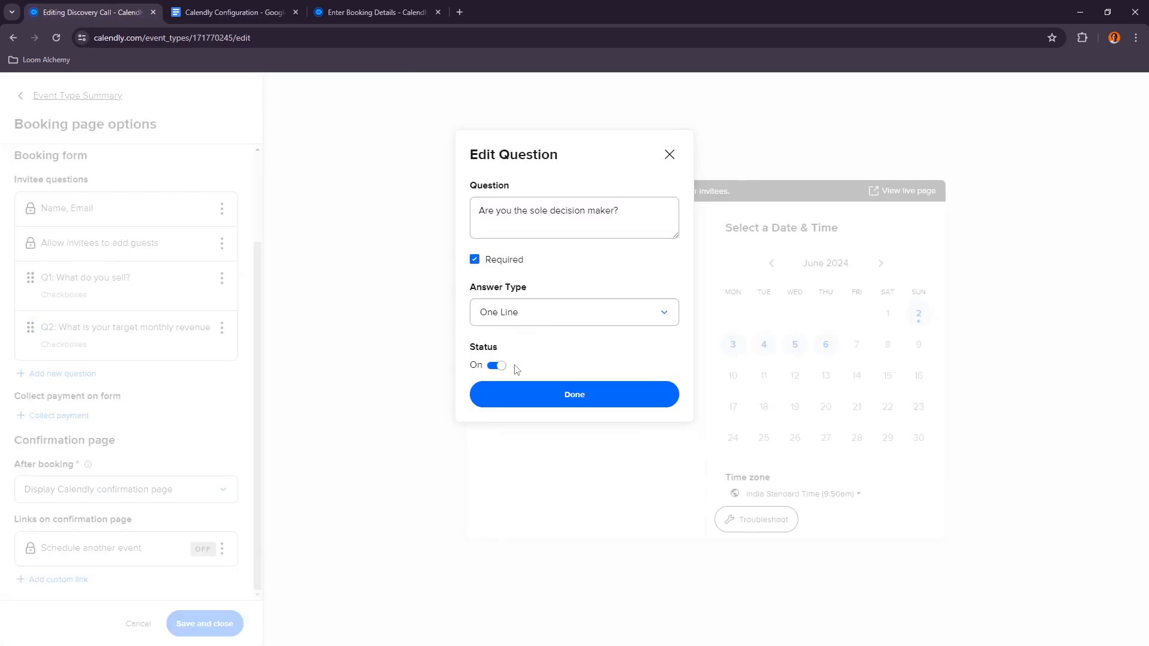
left_click(569, 400)
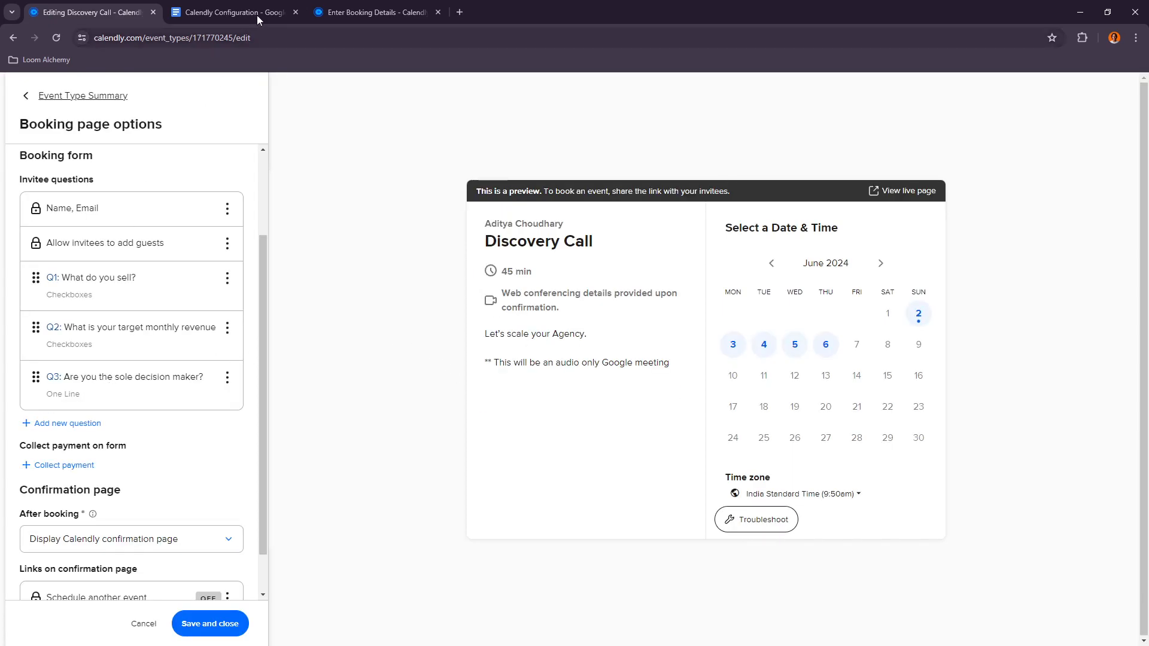
Step: Add a required question "Through which platform was this call booked? (Linkedin, Facebook, Email, etc)" copied from the document
left_click(277, 6)
left_click_drag(374, 463, 760, 456)
key("ctrl+Page_Up")
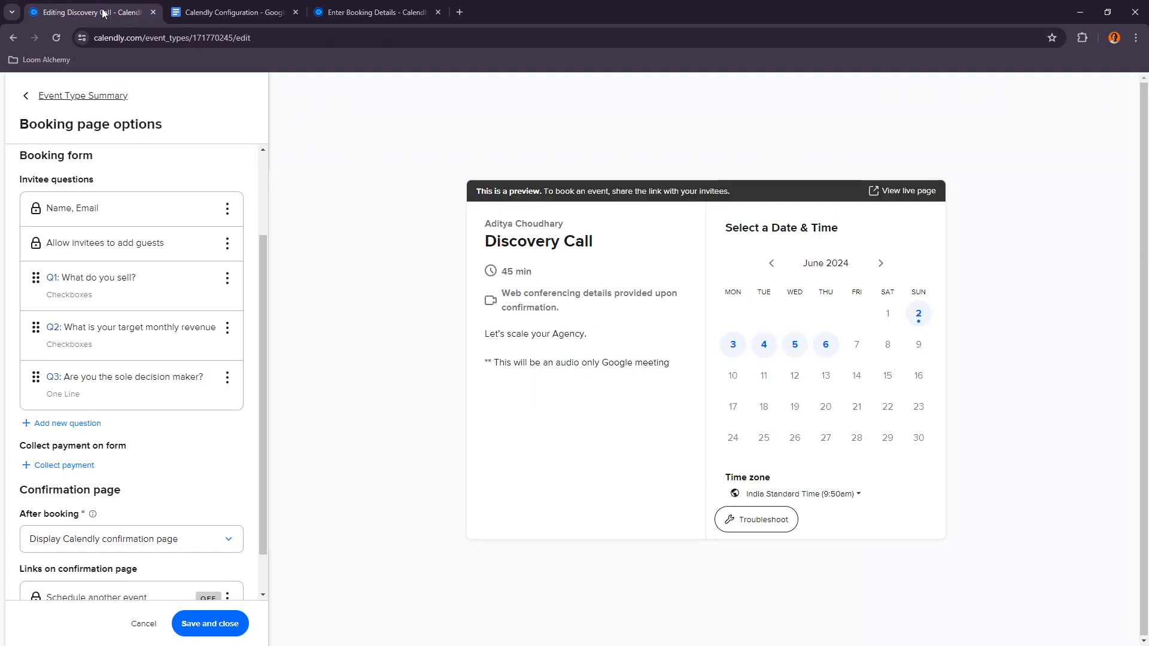
left_click(60, 424)
key("ctrl+v")
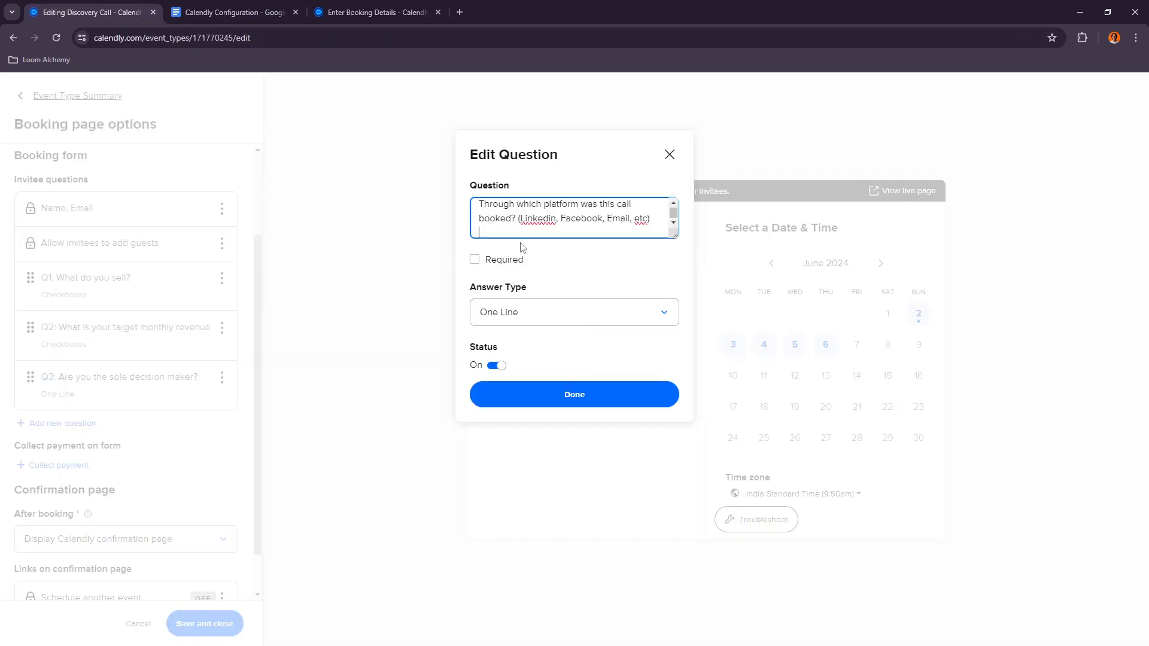
key("BackSpace")
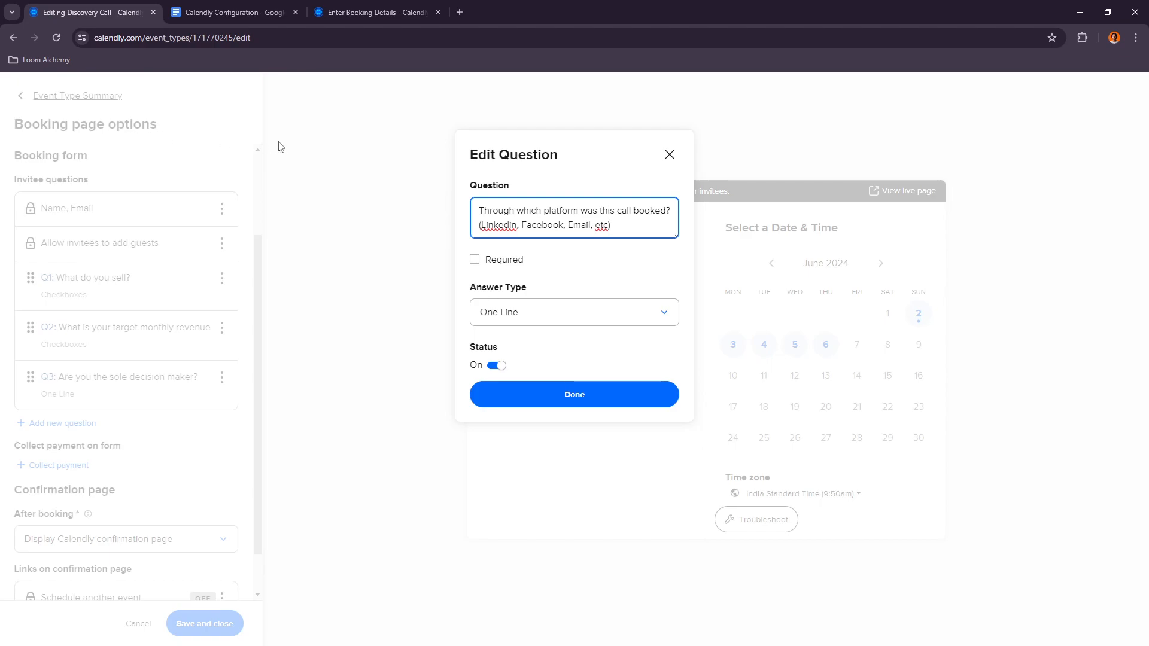
type(")")
left_click(475, 260)
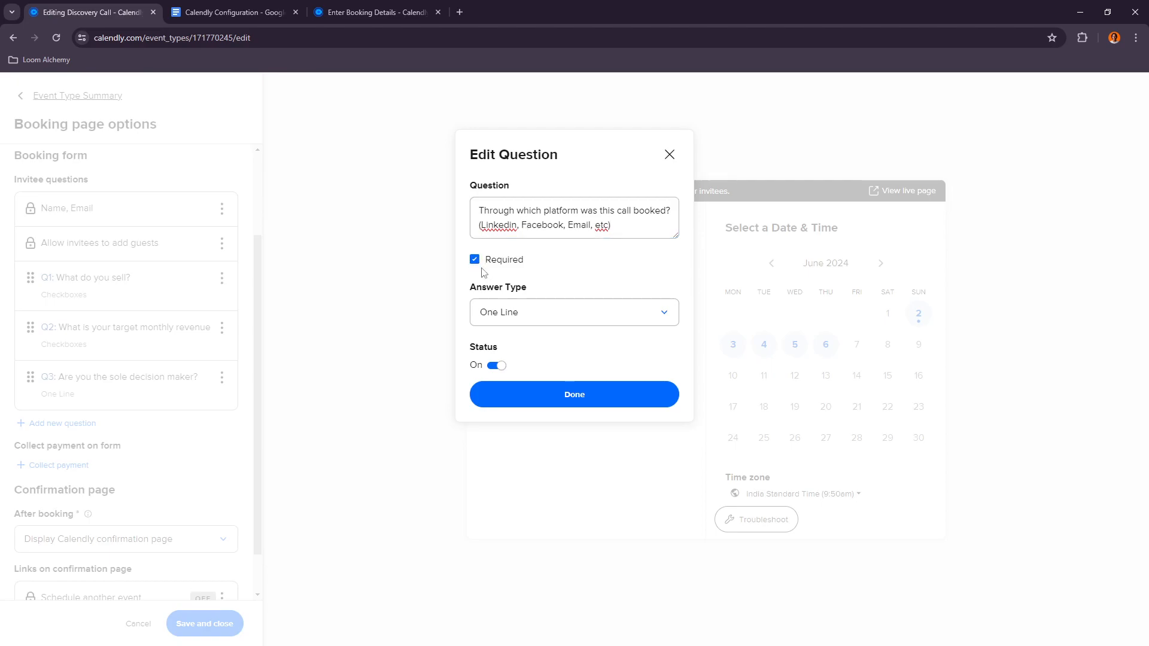
left_click(533, 396)
Step: Add a required Phone Number question "Phone for text updates" copied from the document's invitee question list
left_click(233, 12)
mouse_move(447, 480)
left_mouse_down()
mouse_move(372, 479)
mouse_move(444, 482)
left_mouse_up()
key("ctrl+c")
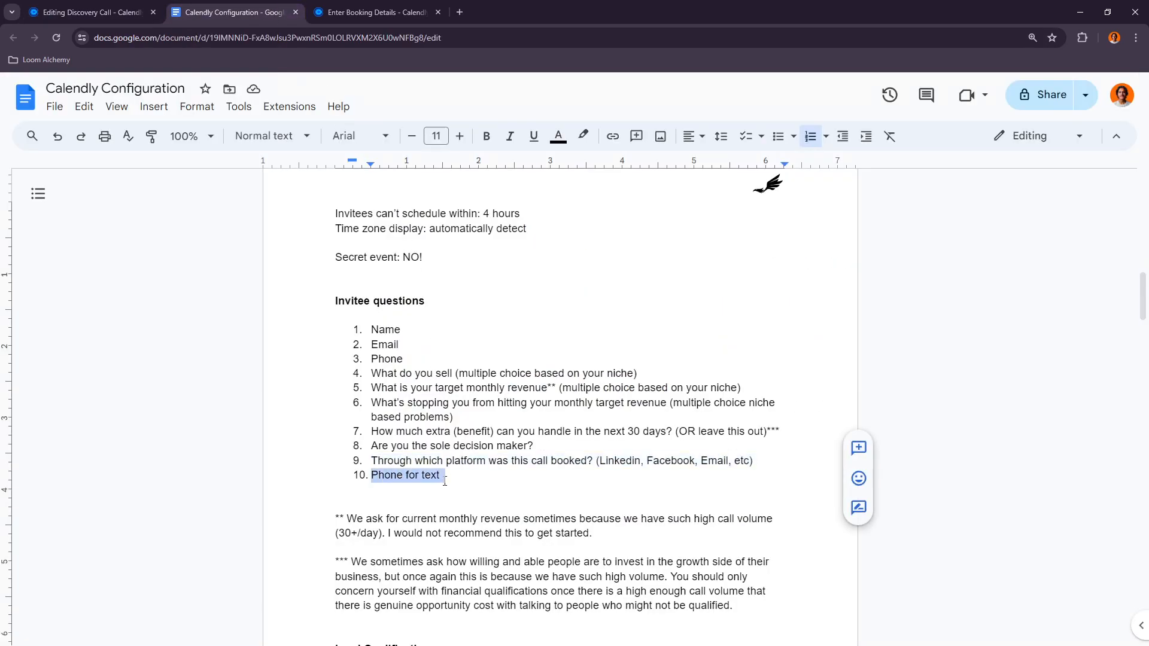
left_click(90, 12)
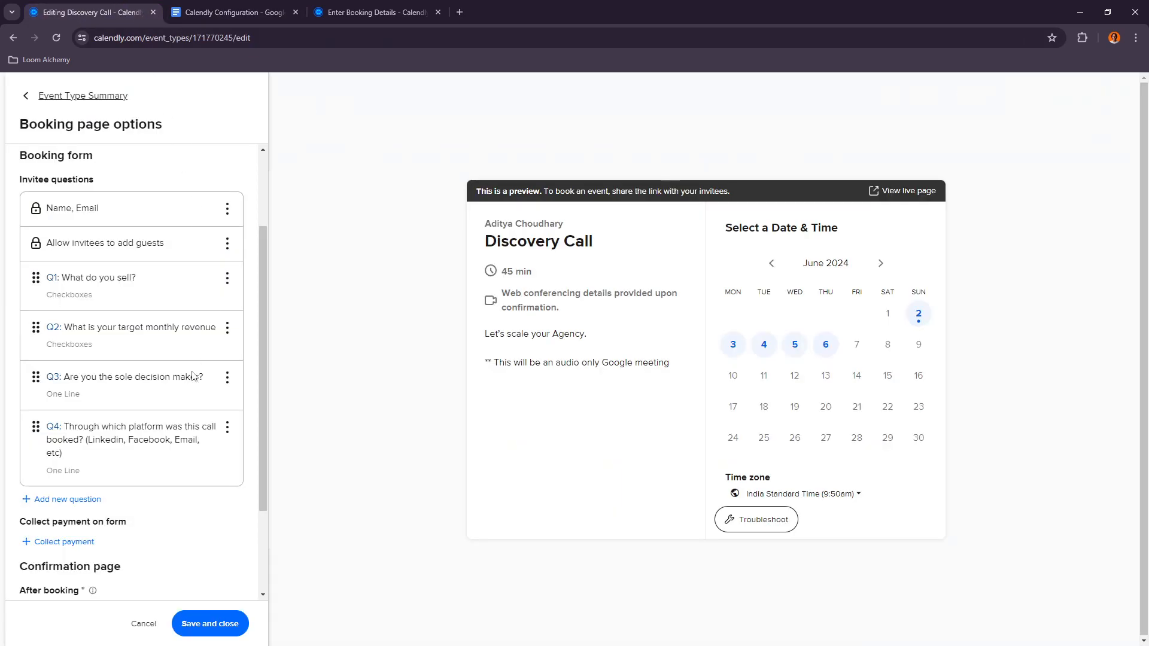
left_click(62, 499)
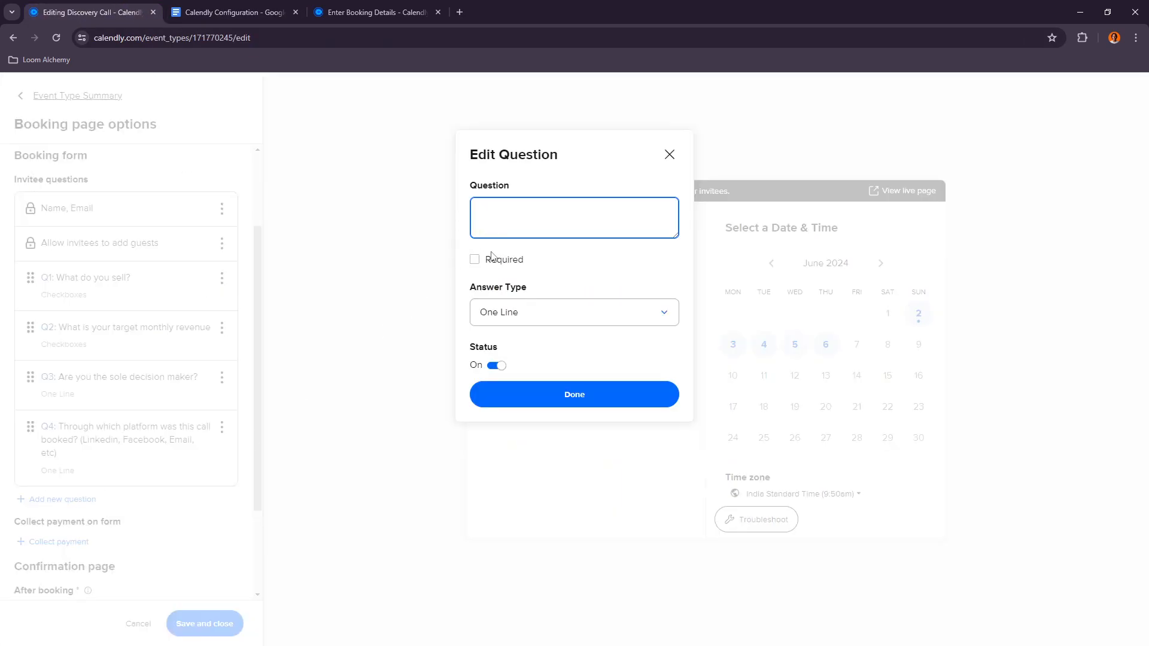
key("ctrl+v")
left_click(474, 260)
left_click(543, 312)
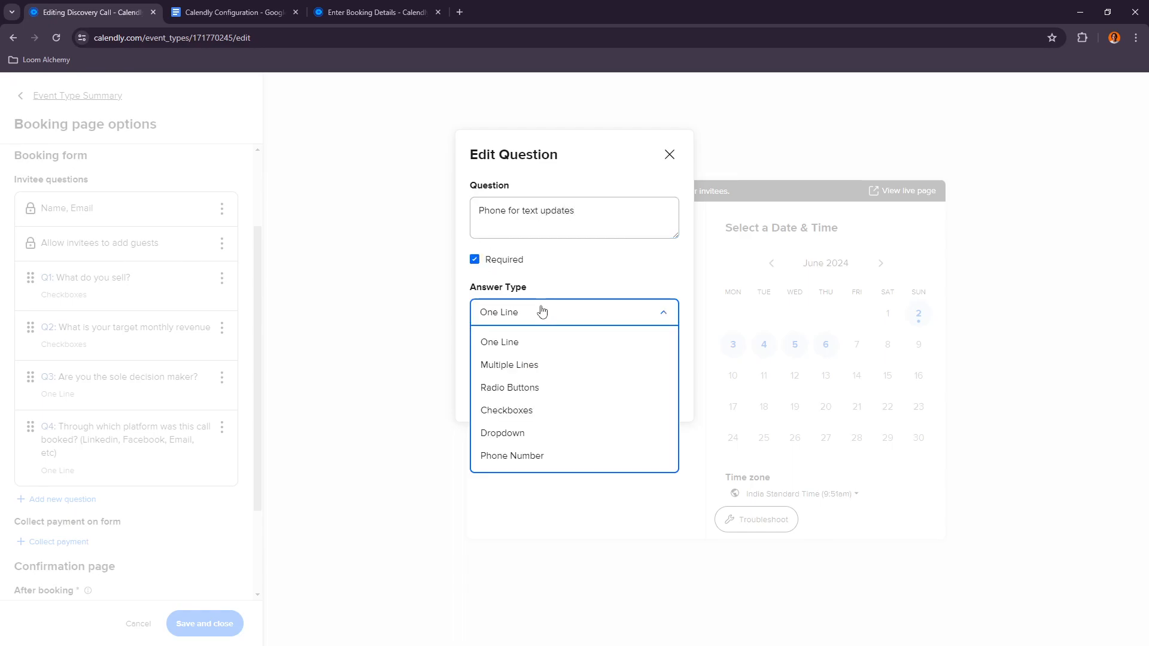
left_click(526, 456)
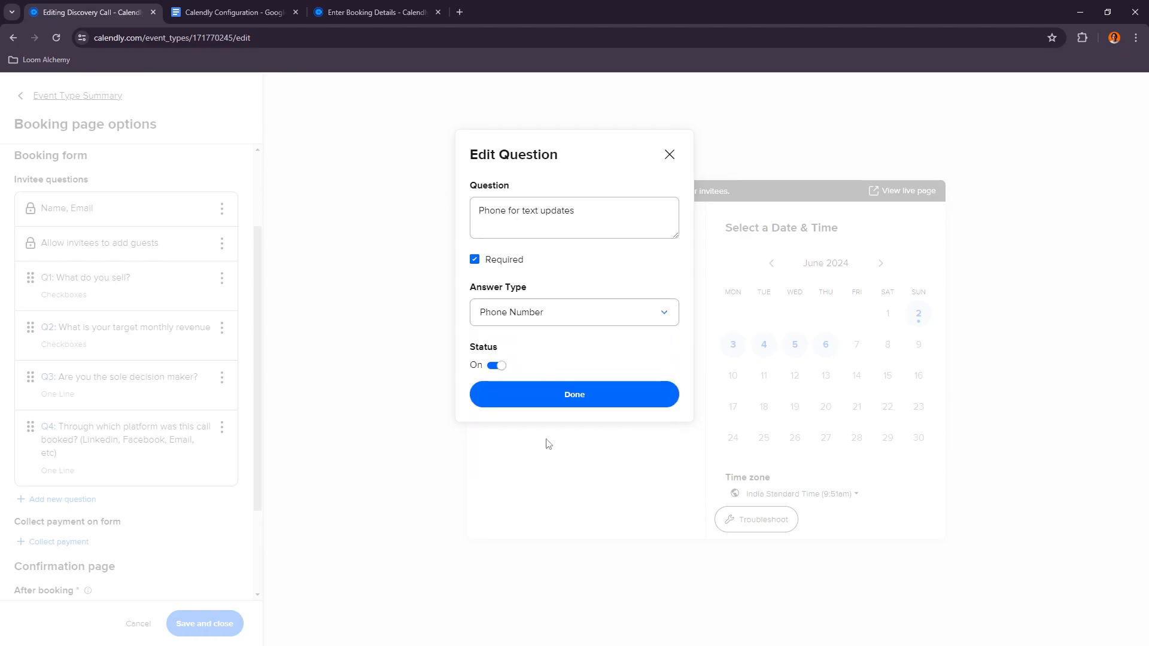
left_click(565, 394)
Step: Review the last questions on the reference booking form, including its phone field for text messages
left_click(374, 12)
scroll(560, 423, "down", 2)
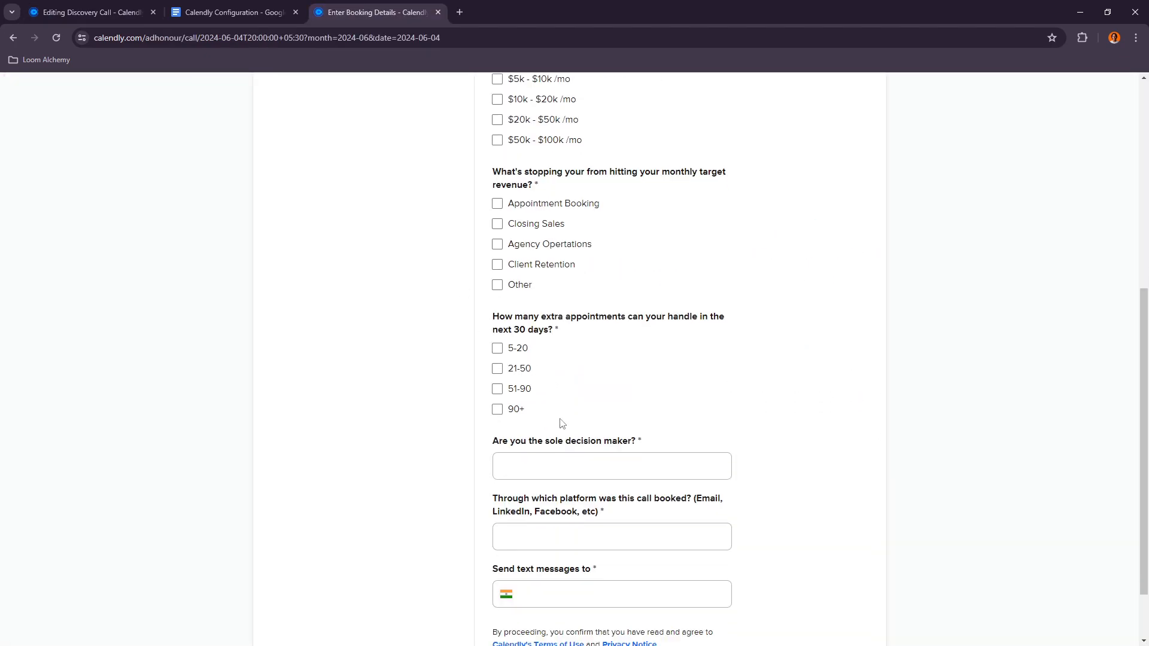
left_click(506, 518)
left_click(537, 543)
left_click(560, 522)
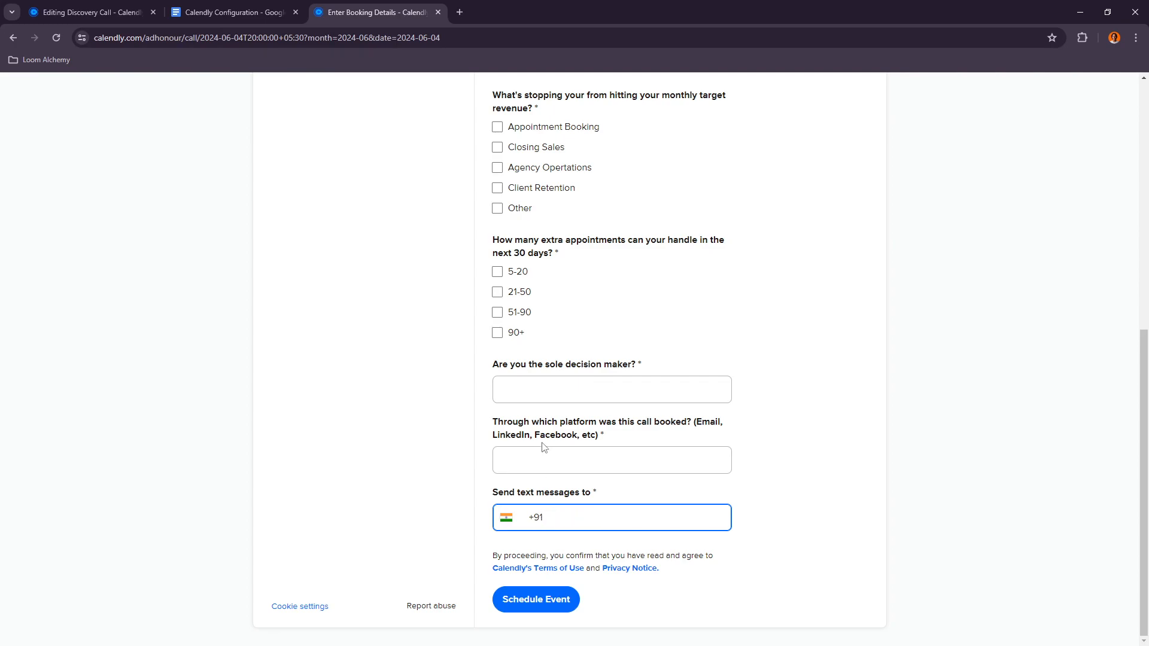
left_click(90, 12)
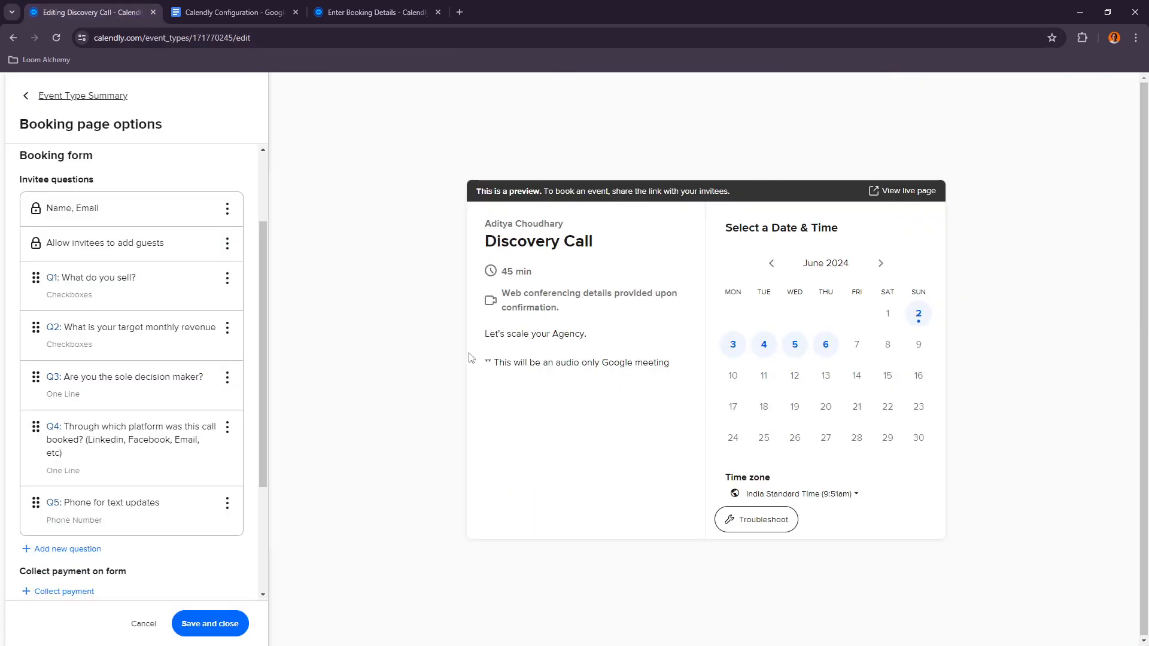
scroll(159, 415, "down", 5)
Step: Read through the document's sections following the invitee questions, down to the workflows
left_click(233, 12)
scroll(421, 307, "down", 3)
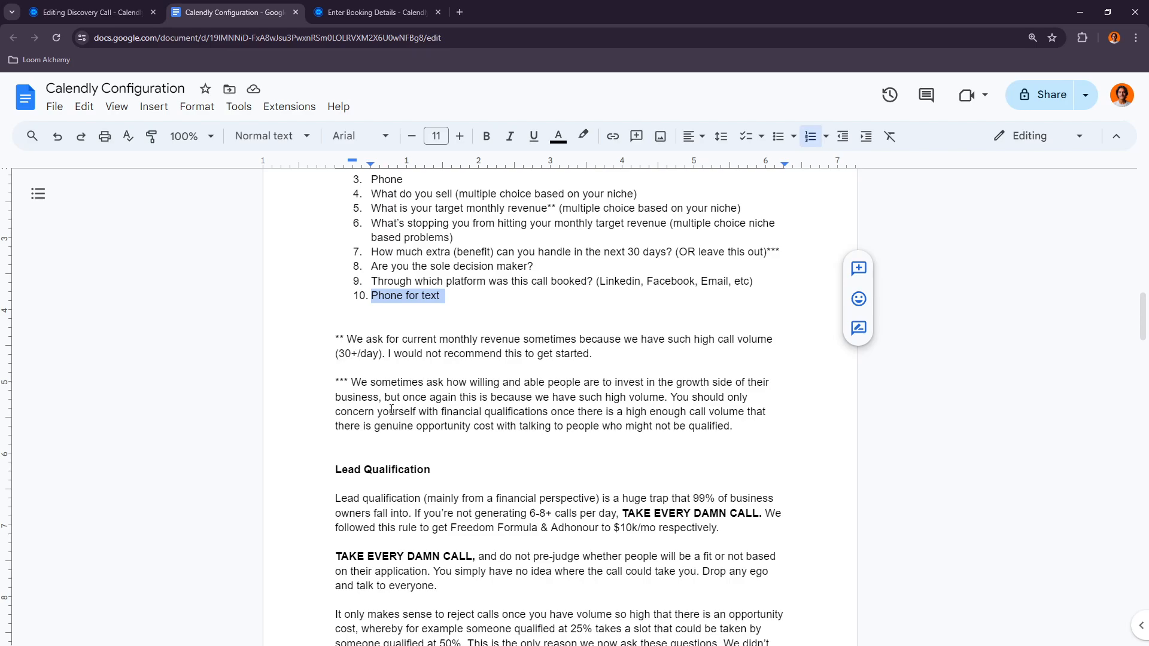
scroll(395, 409, "down", 2)
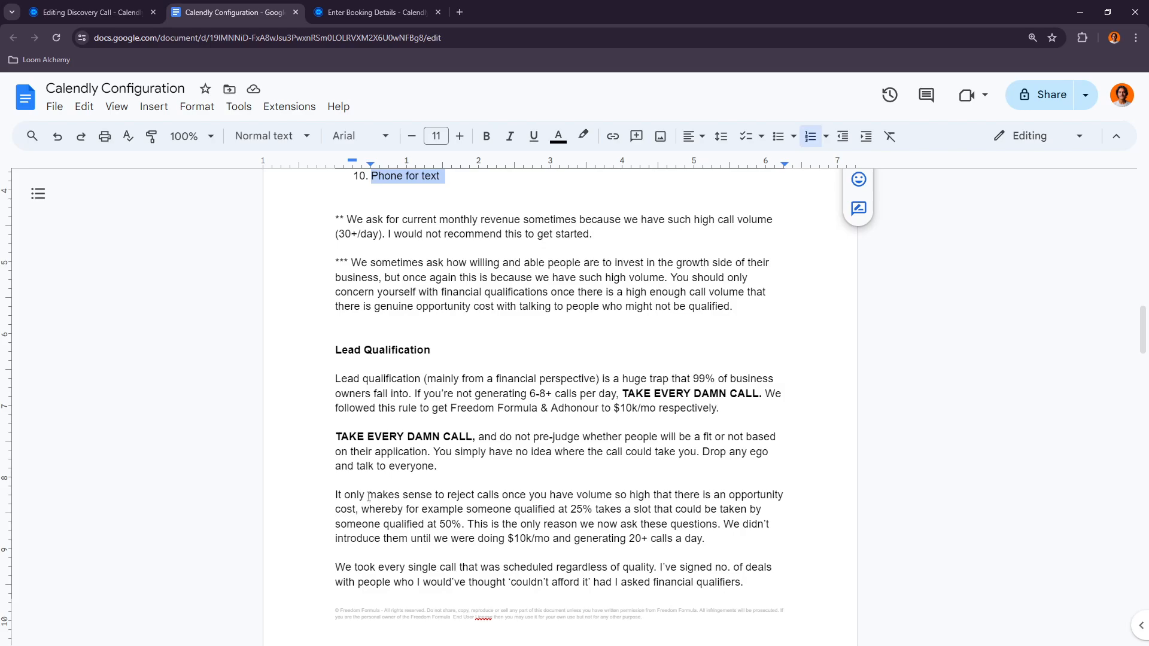
scroll(368, 496, "down", 1)
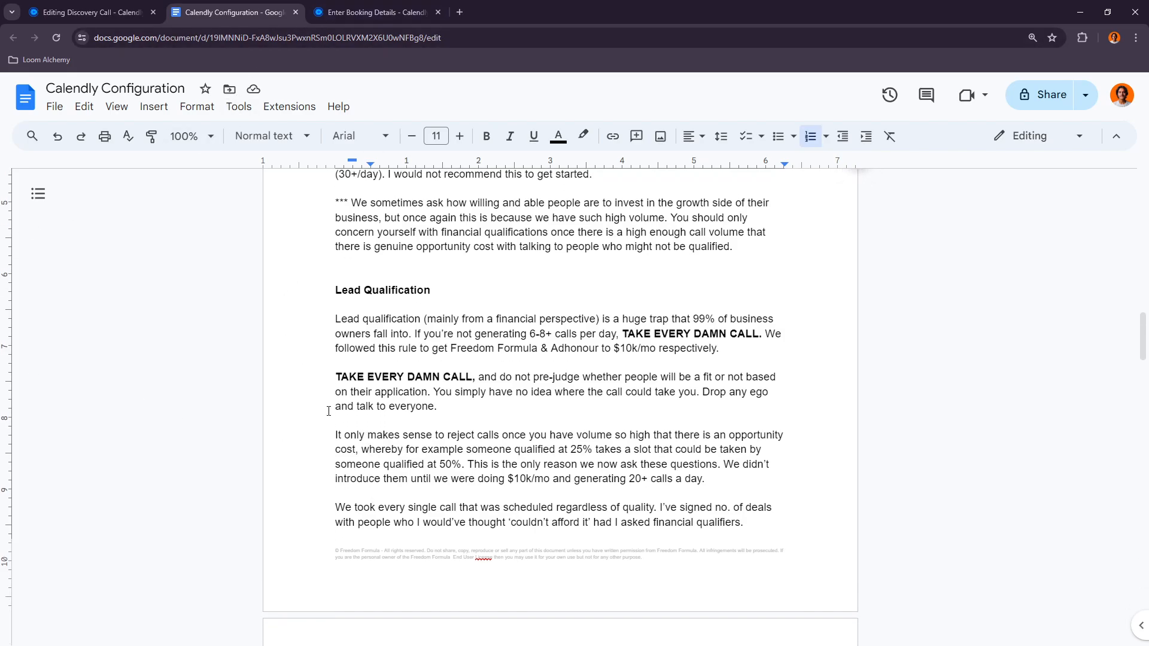
scroll(331, 401, "down", 2)
scroll(341, 377, "down", 1)
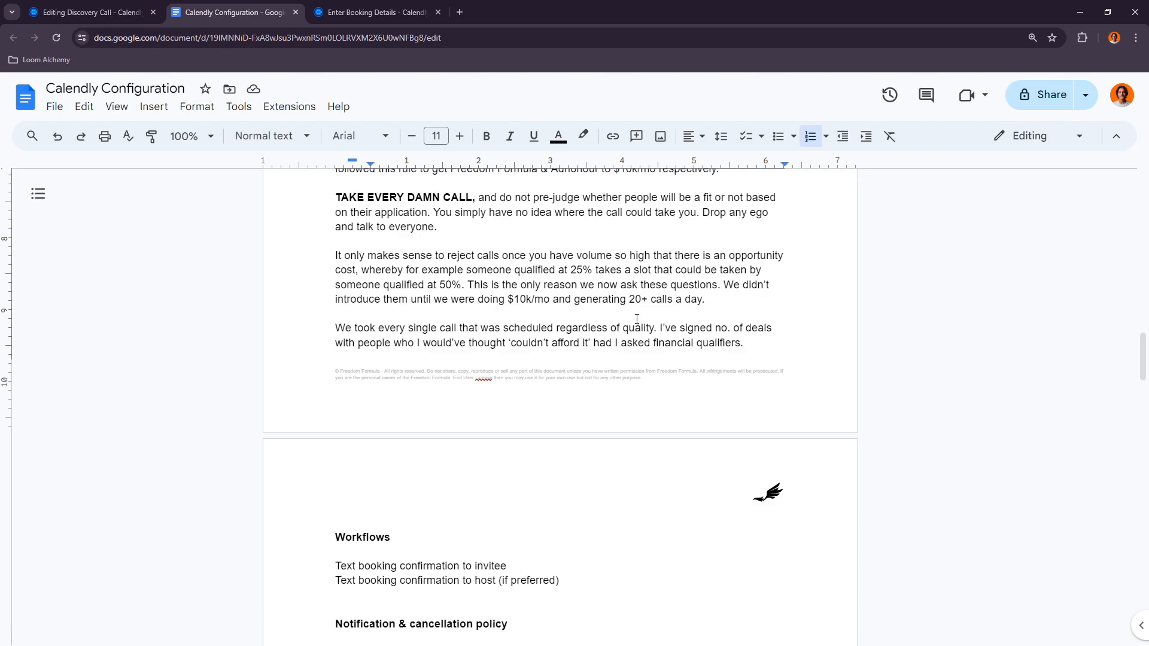
scroll(607, 321, "down", 3)
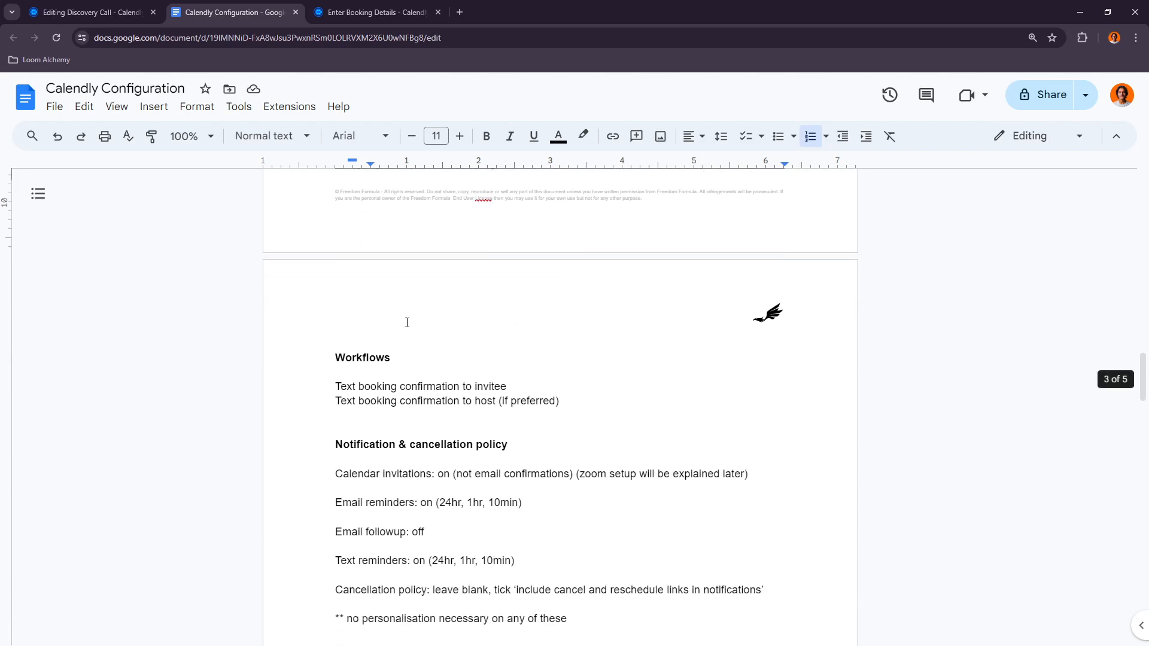
Step: Compare the booking page options with the document's workflow and notification sections
left_click(102, 12)
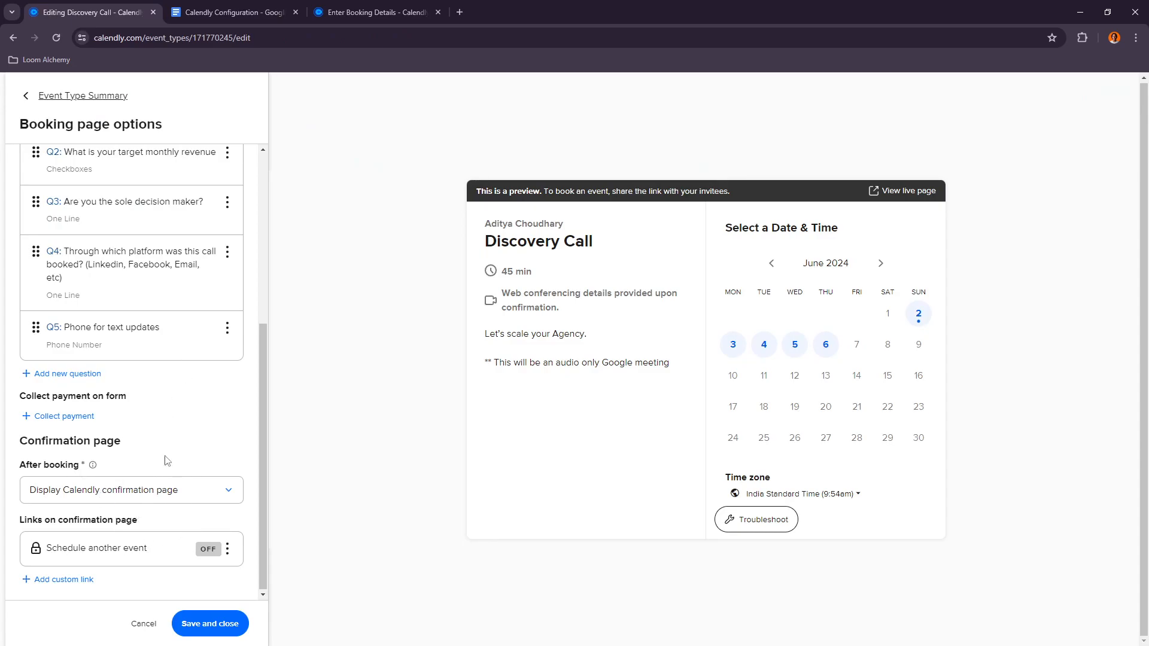
scroll(143, 443, "up", 2)
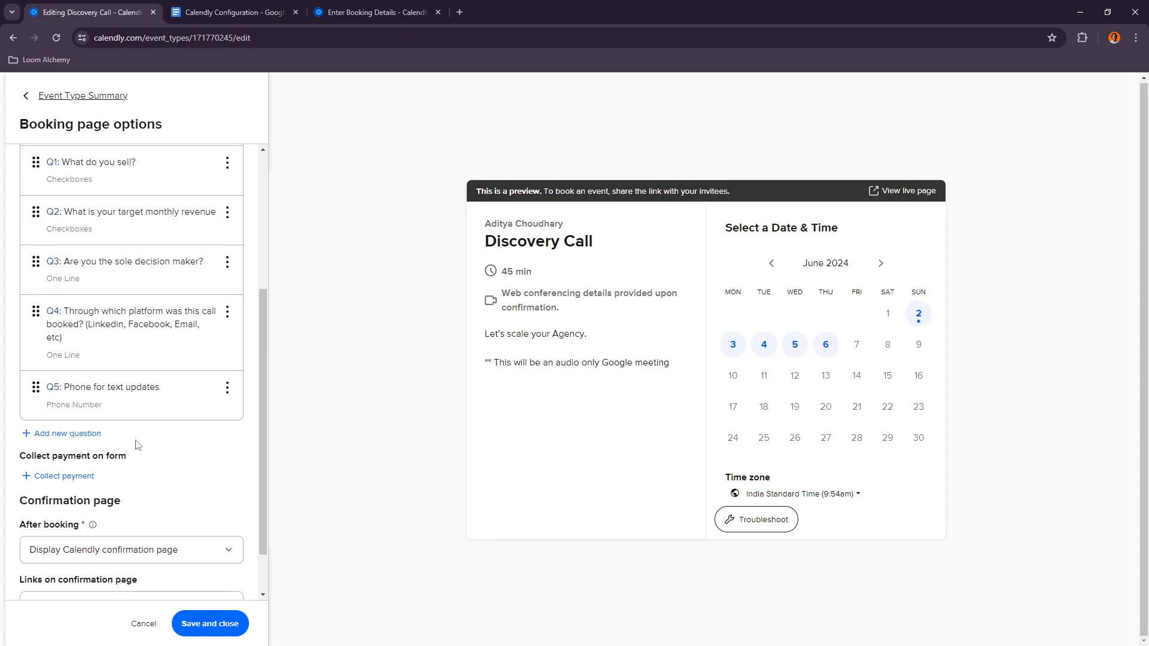
scroll(143, 443, "down", 2)
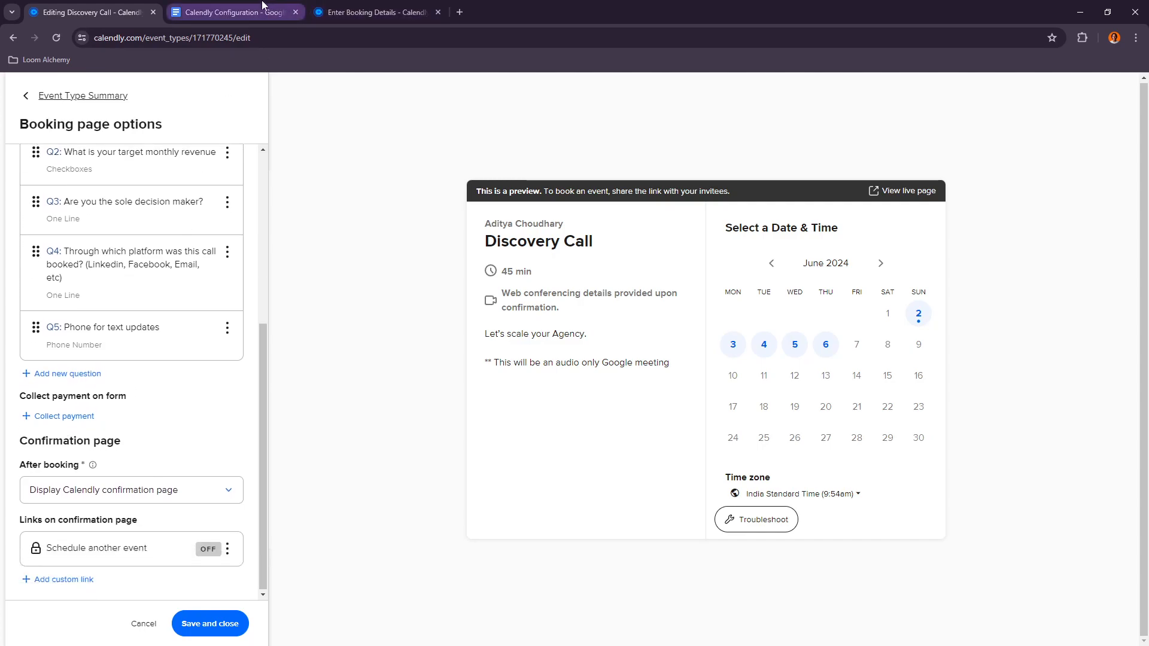
left_click(263, 10)
scroll(443, 365, "down", 12)
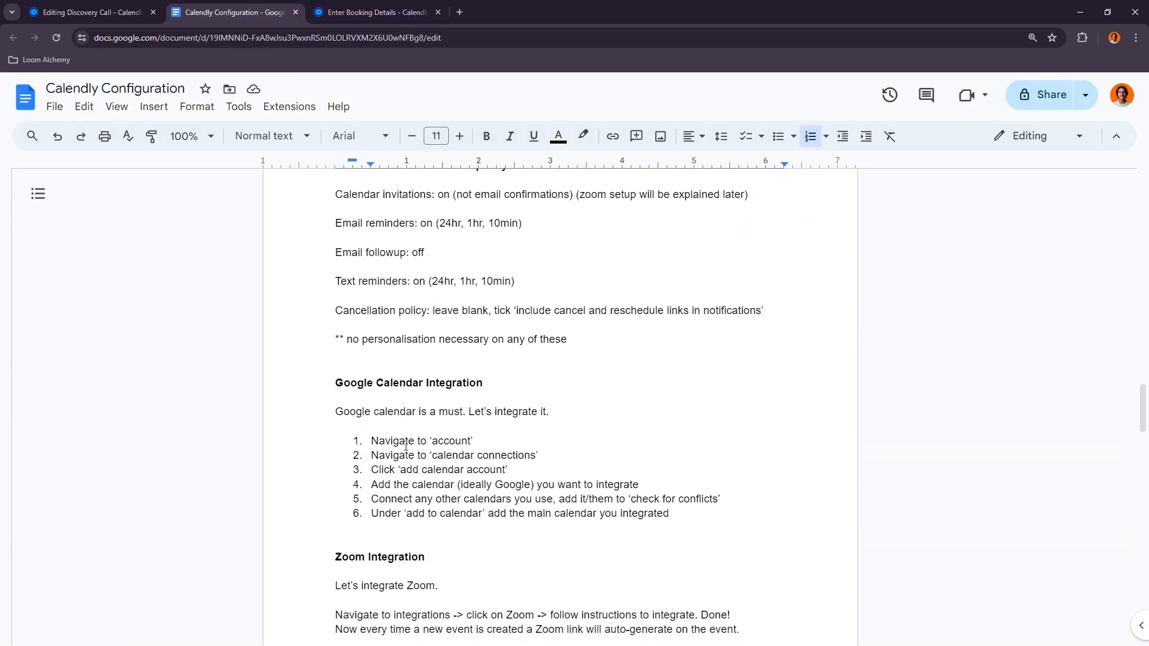
scroll(385, 389, "down", 5)
scroll(395, 407, "up", 17)
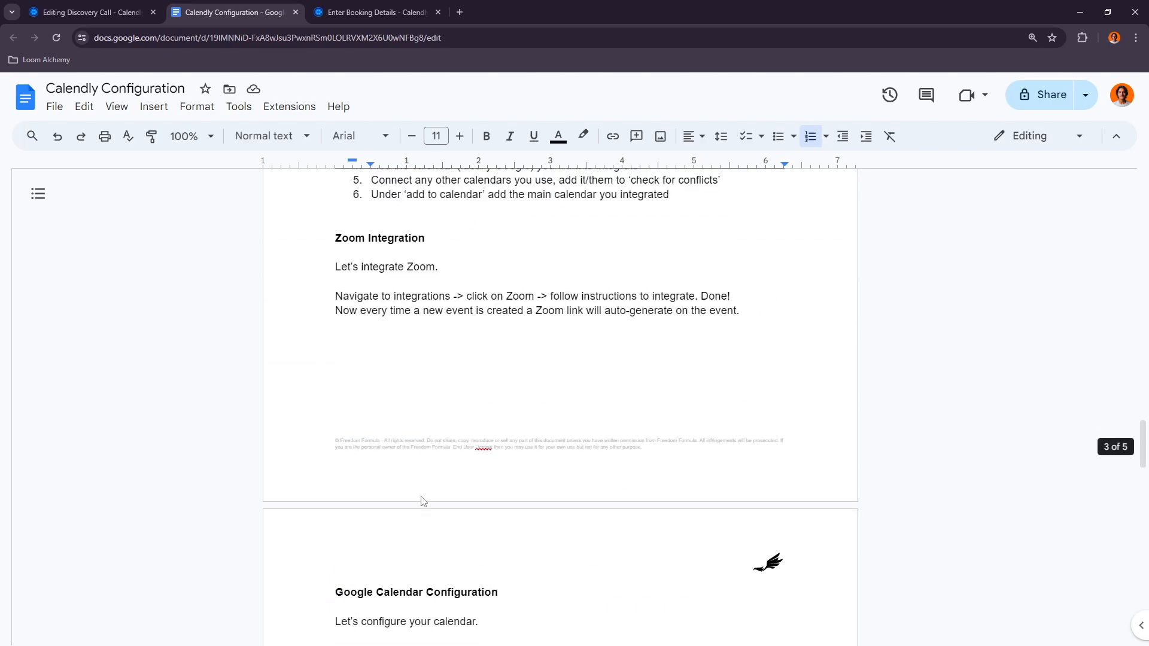
scroll(403, 423, "up", 5)
scroll(401, 421, "down", 4)
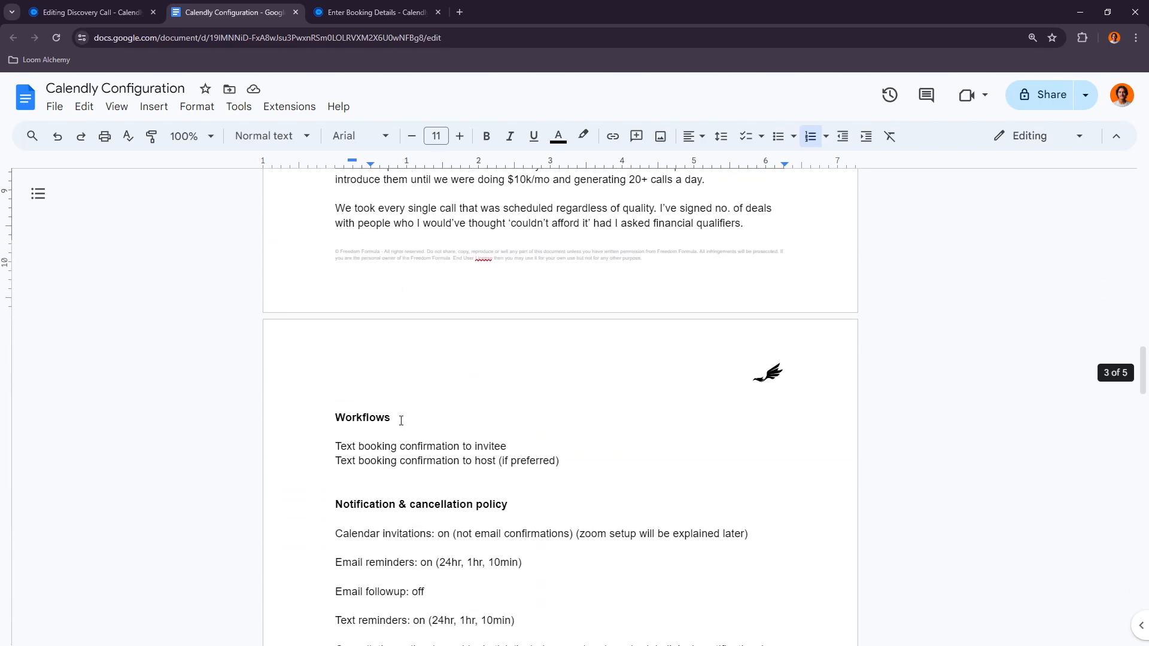
scroll(401, 419, "down", 2)
Step: Keep the after-booking option as Display Calendly confirmation page and save the booking page options
left_click(90, 12)
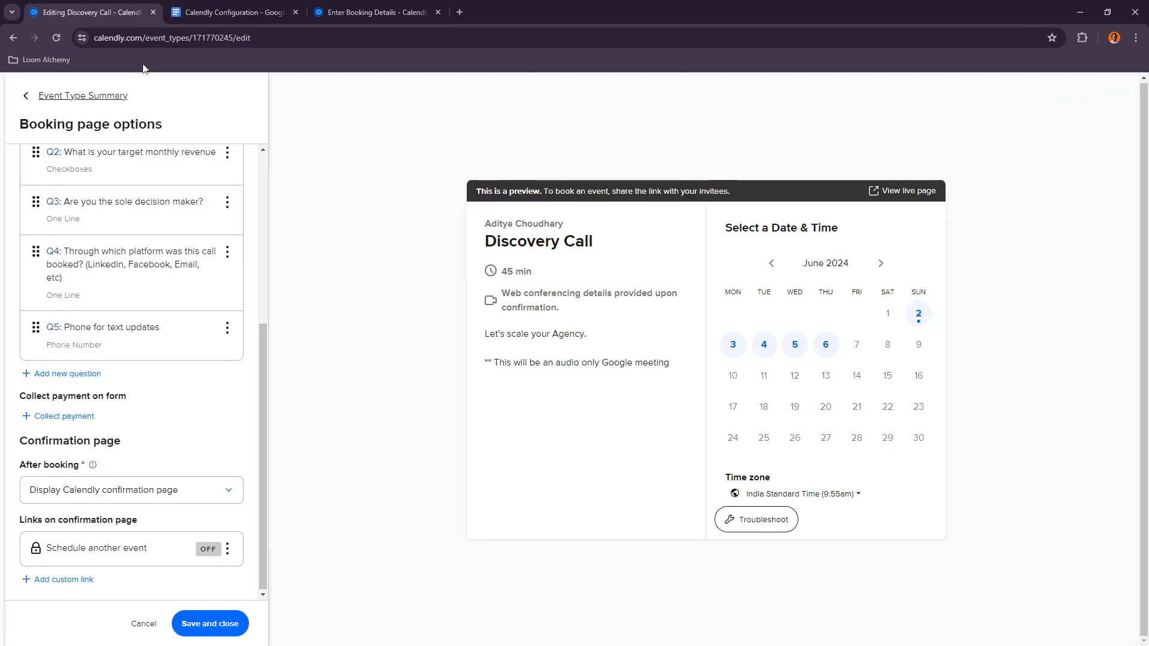
left_click(85, 492)
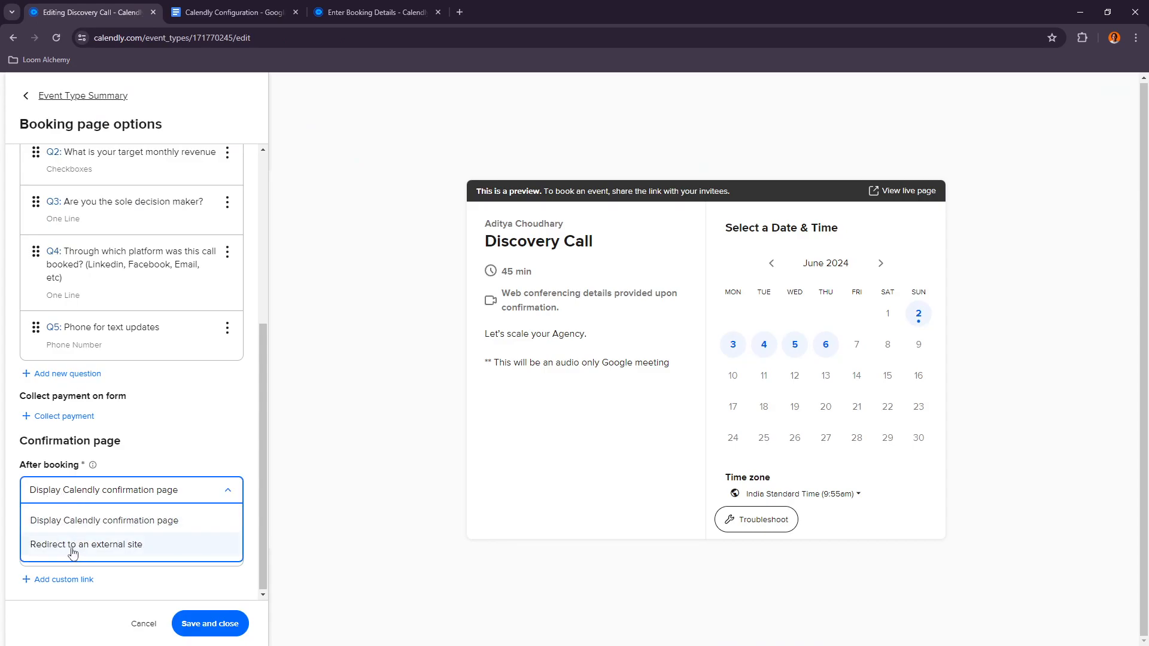
left_click(87, 519)
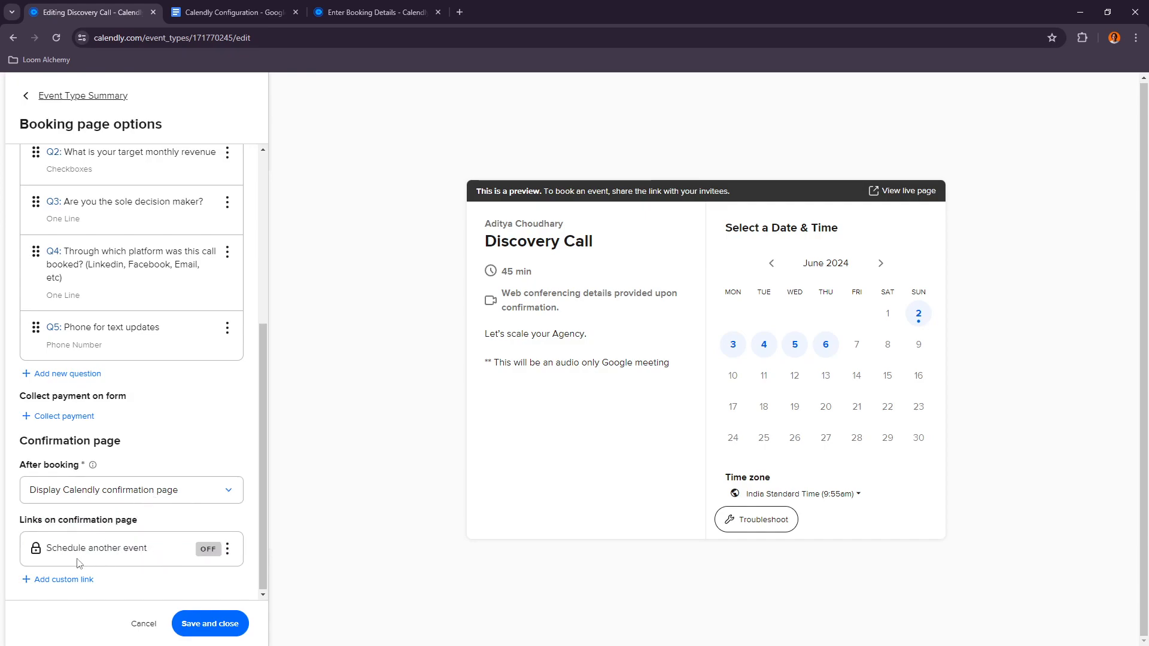
scroll(80, 561, "up", 2)
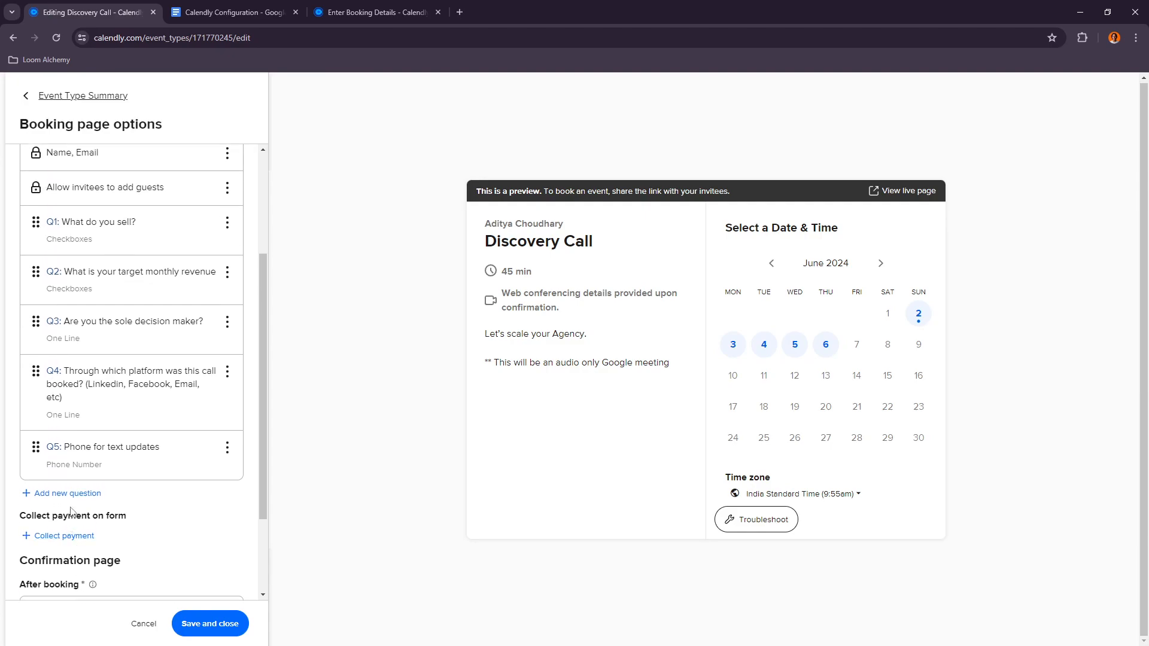
scroll(64, 538, "up", 2)
scroll(154, 593, "down", 4)
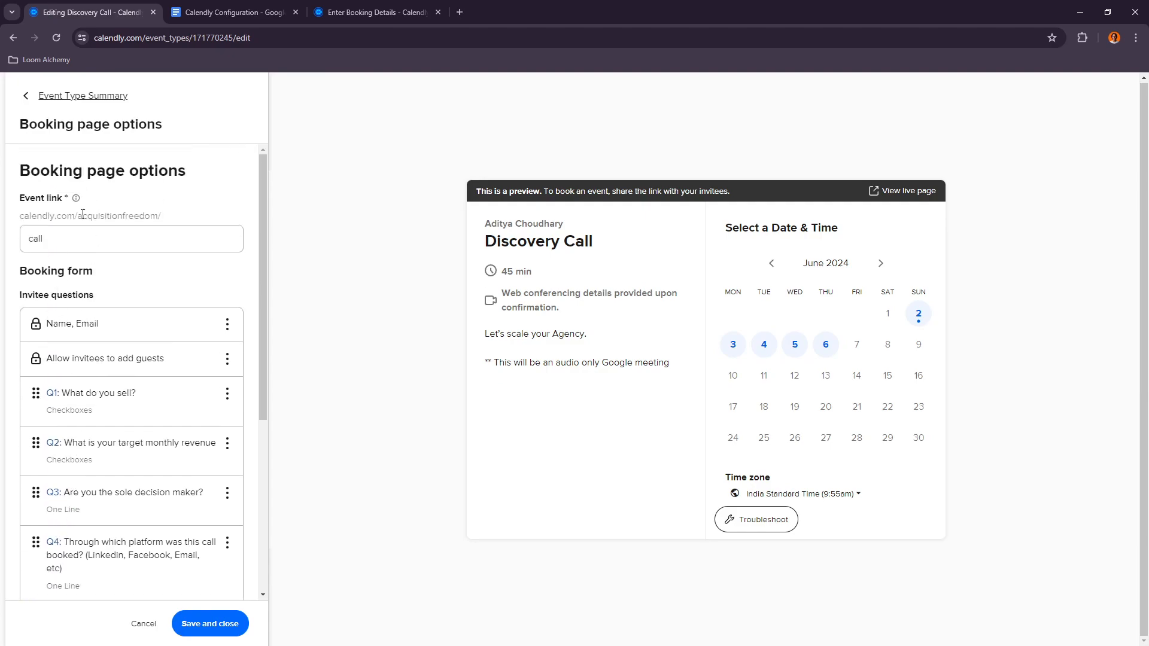
left_click(218, 633)
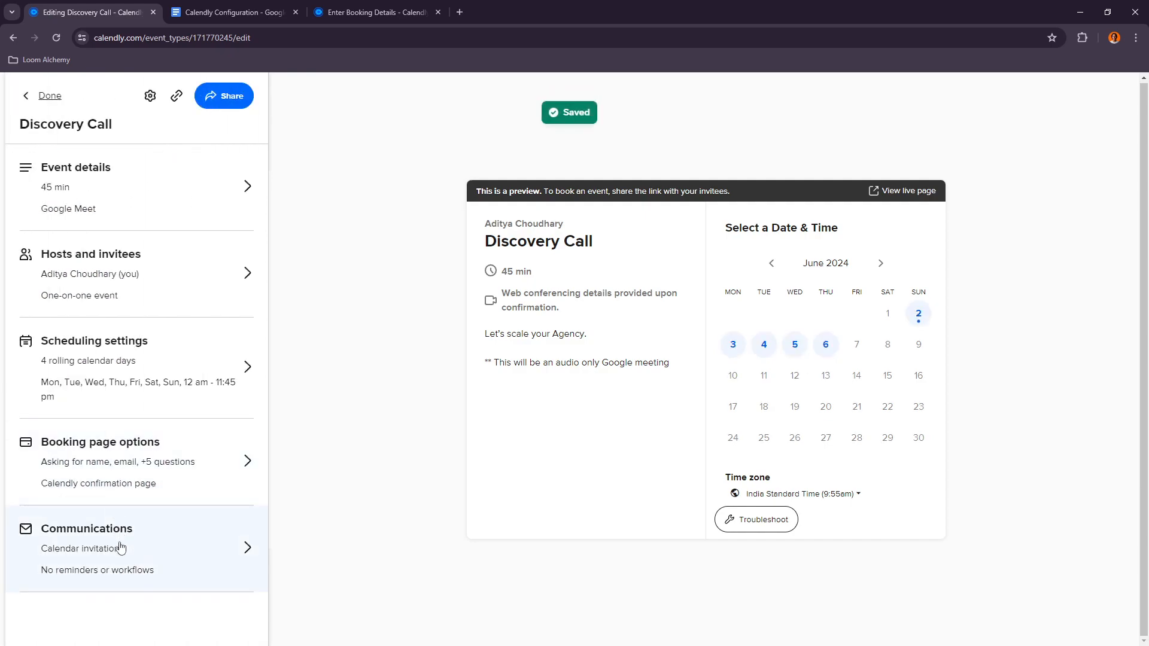
Step: Open the calendar invitation settings under Communications and compare them with the document's notification and cancellation policy
left_click(121, 544)
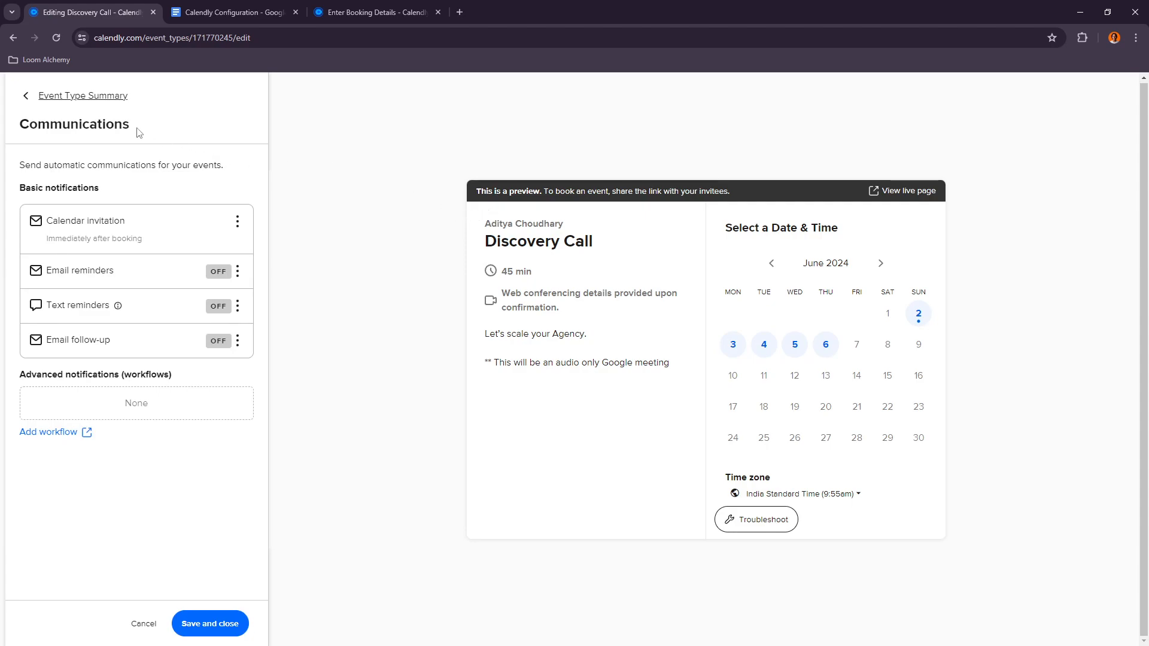
left_click(237, 221)
left_click(235, 246)
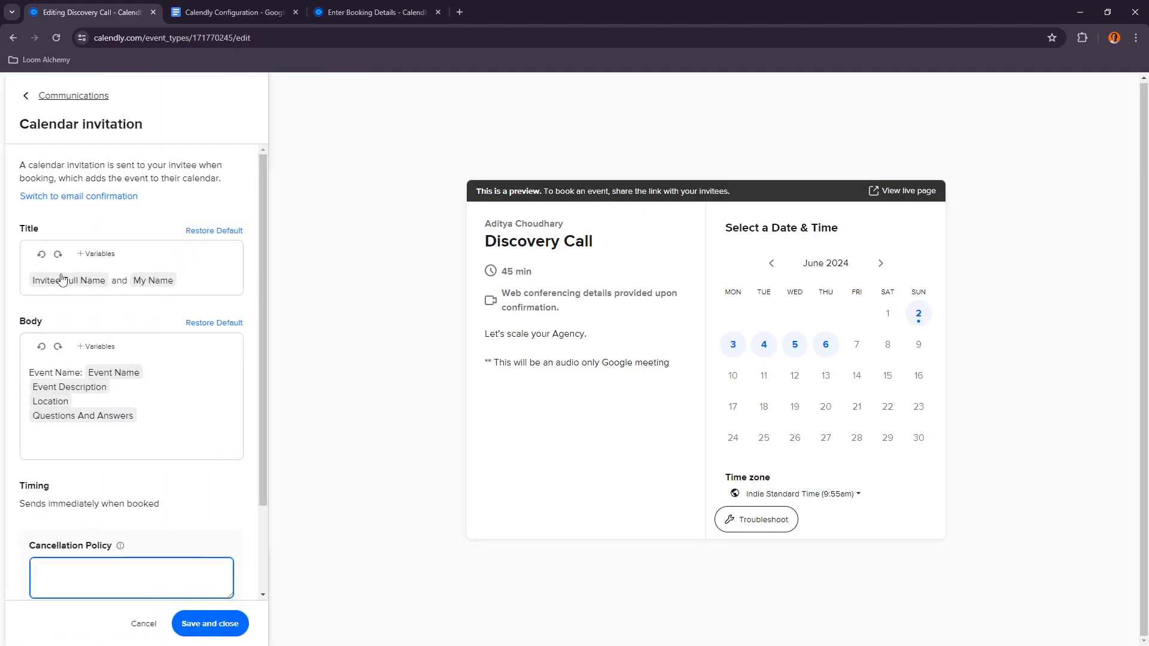
scroll(156, 485, "down", 2)
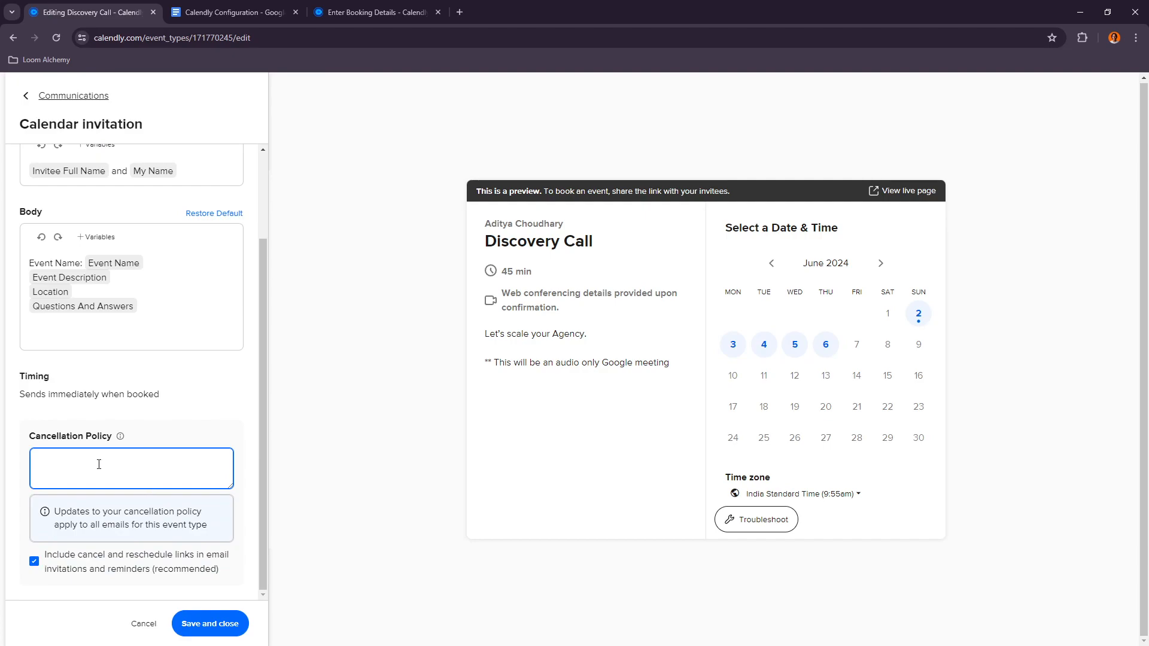
scroll(84, 481, "up", 3)
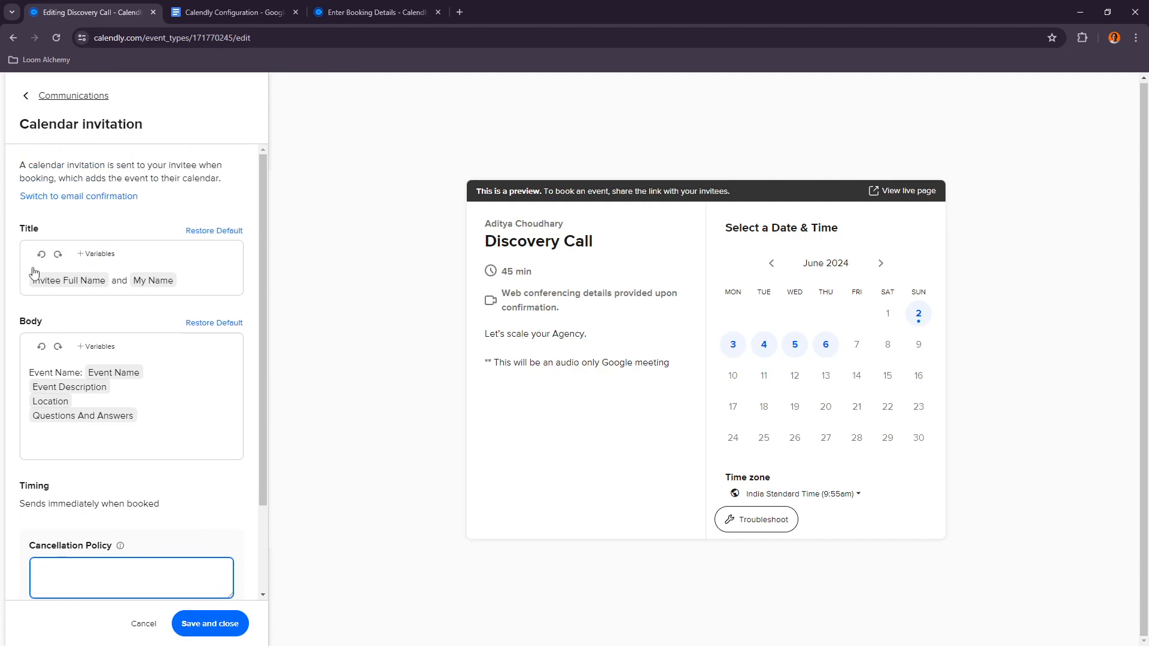
left_click(257, 12)
scroll(377, 349, "down", 1)
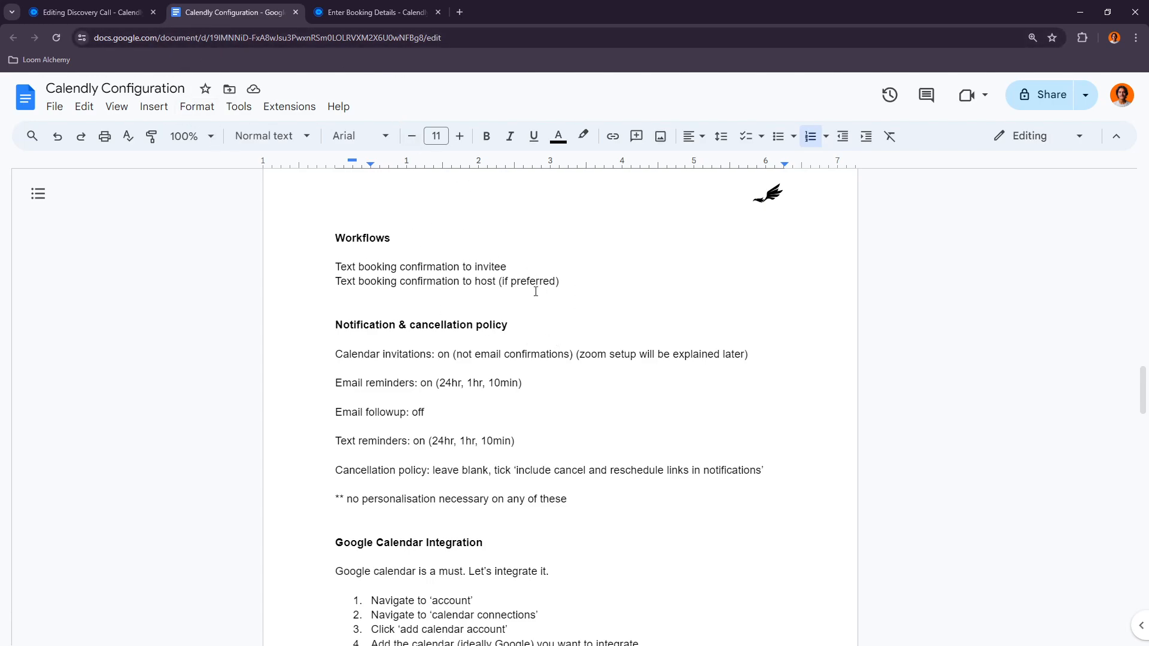
left_click(89, 12)
scroll(132, 419, "down", 2)
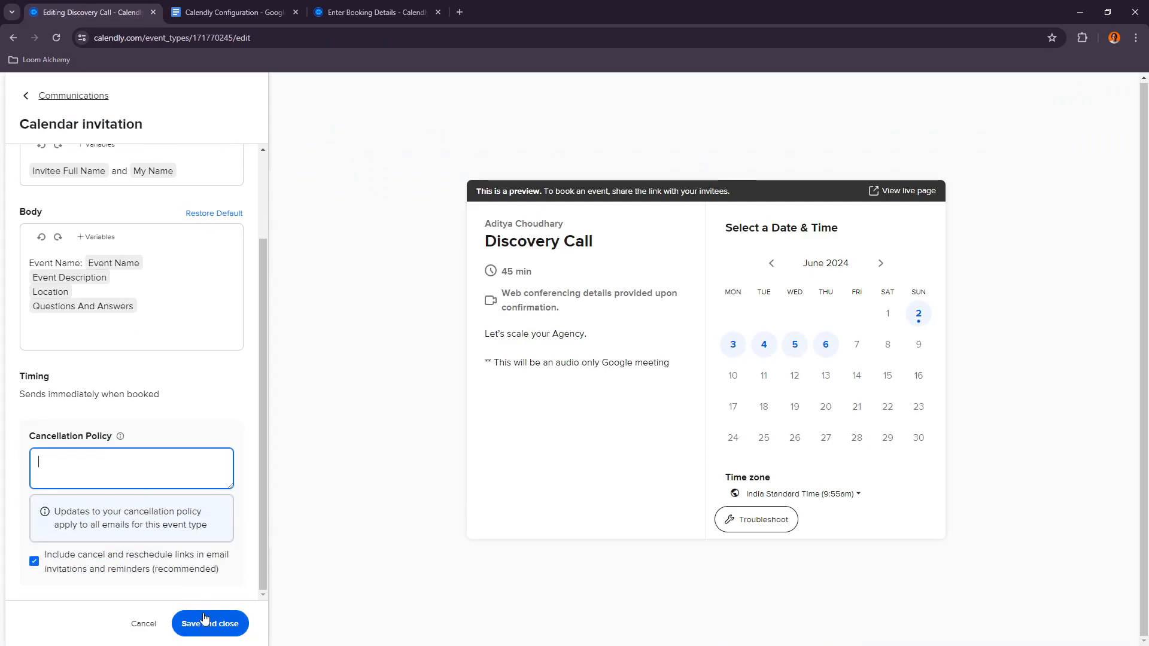
scroll(175, 464, "up", 2)
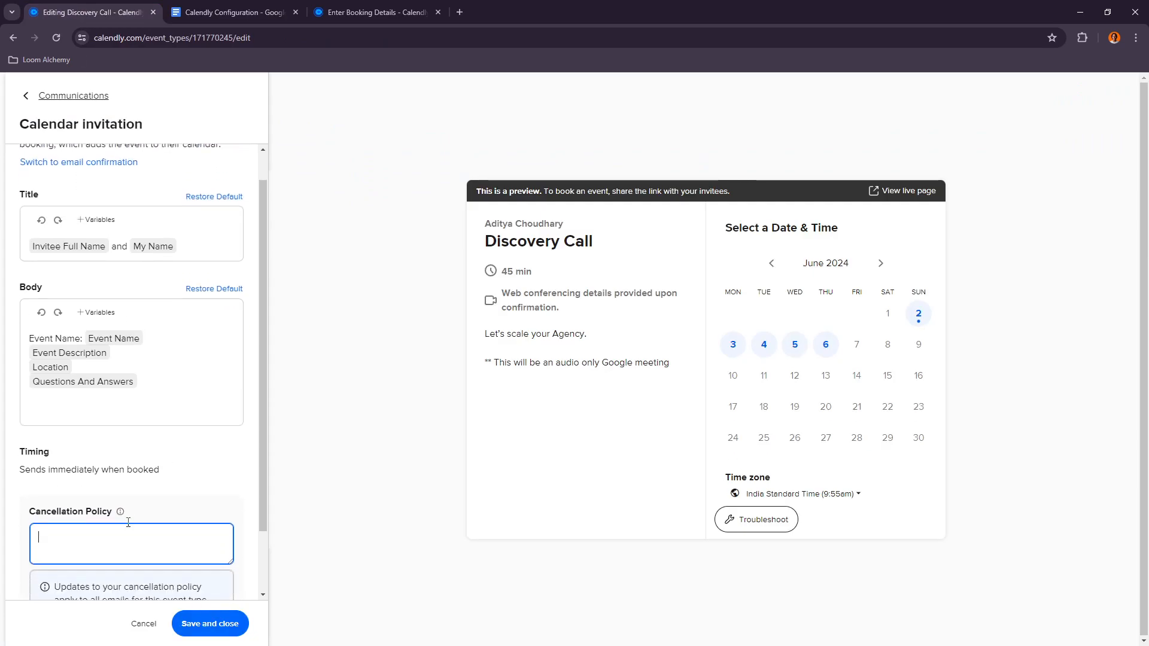
scroll(131, 521, "down", 2)
left_click(300, 8)
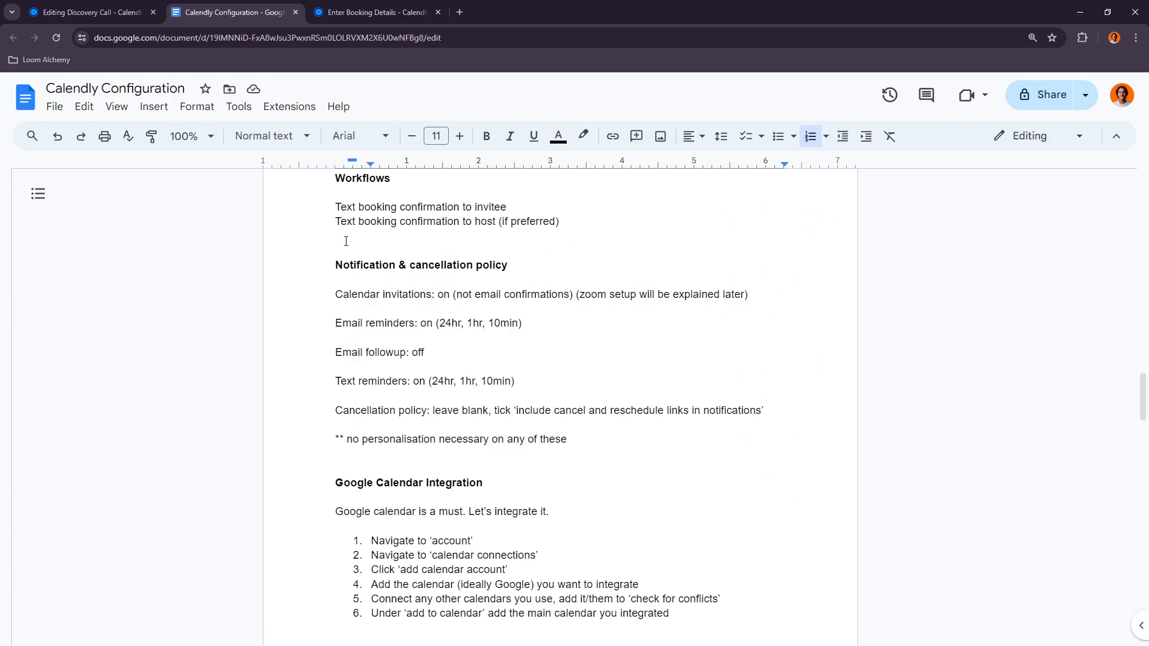
left_click(89, 12)
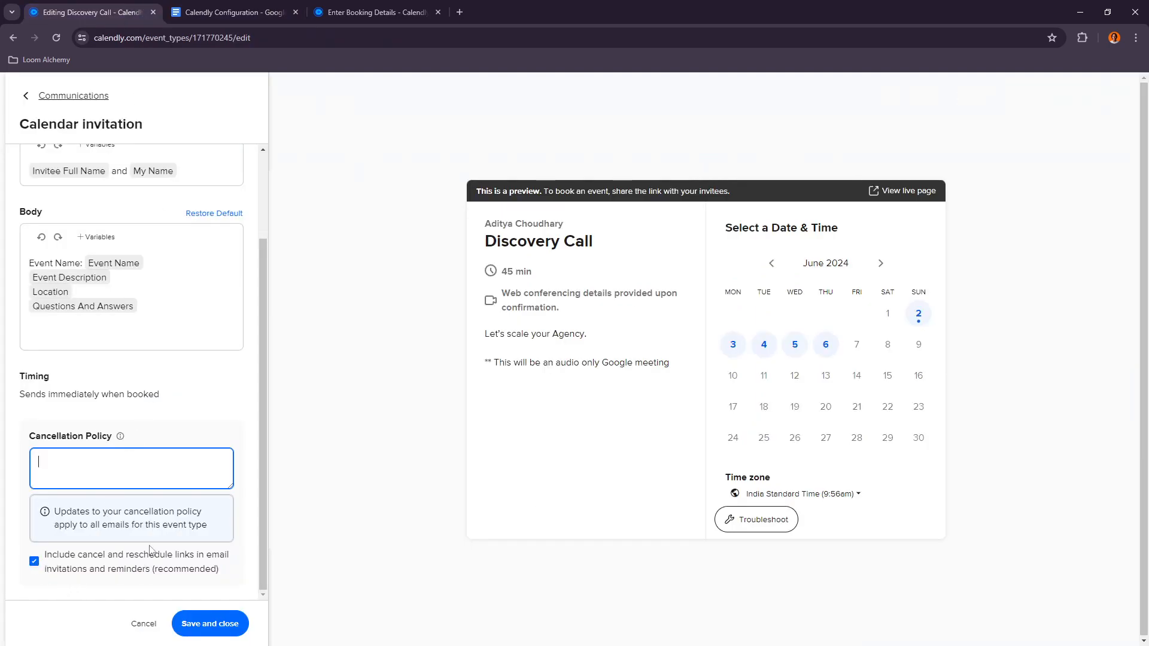
scroll(154, 375, "up", 2)
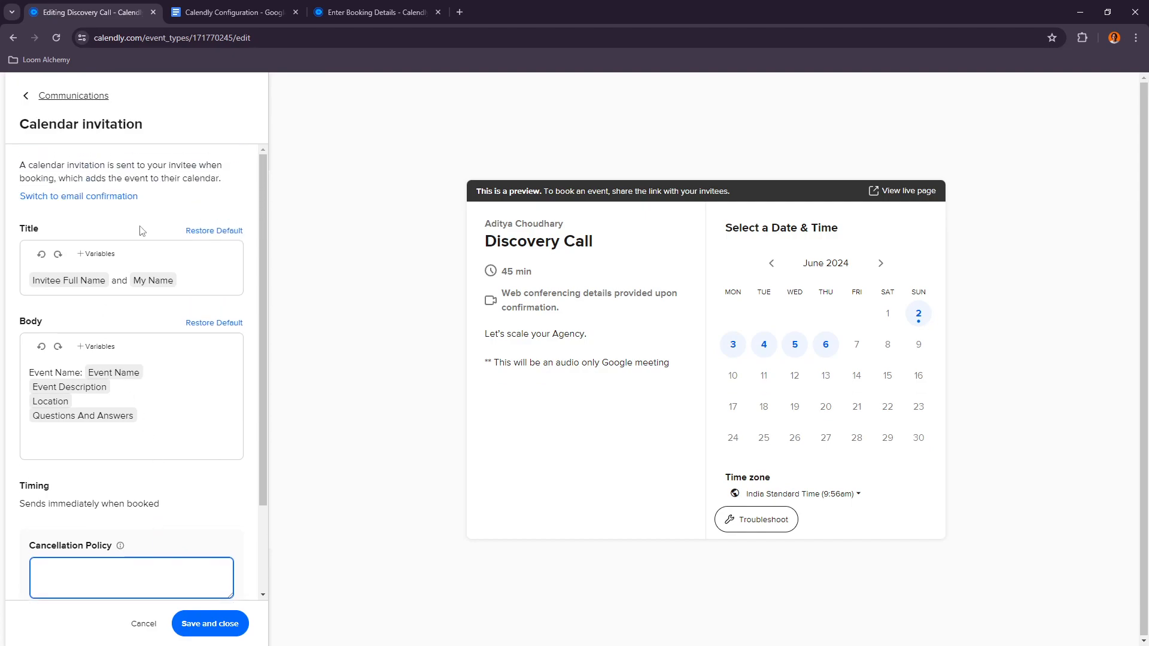
Step: Save the calendar invitation settings and switch the email reminders on
left_click(220, 629)
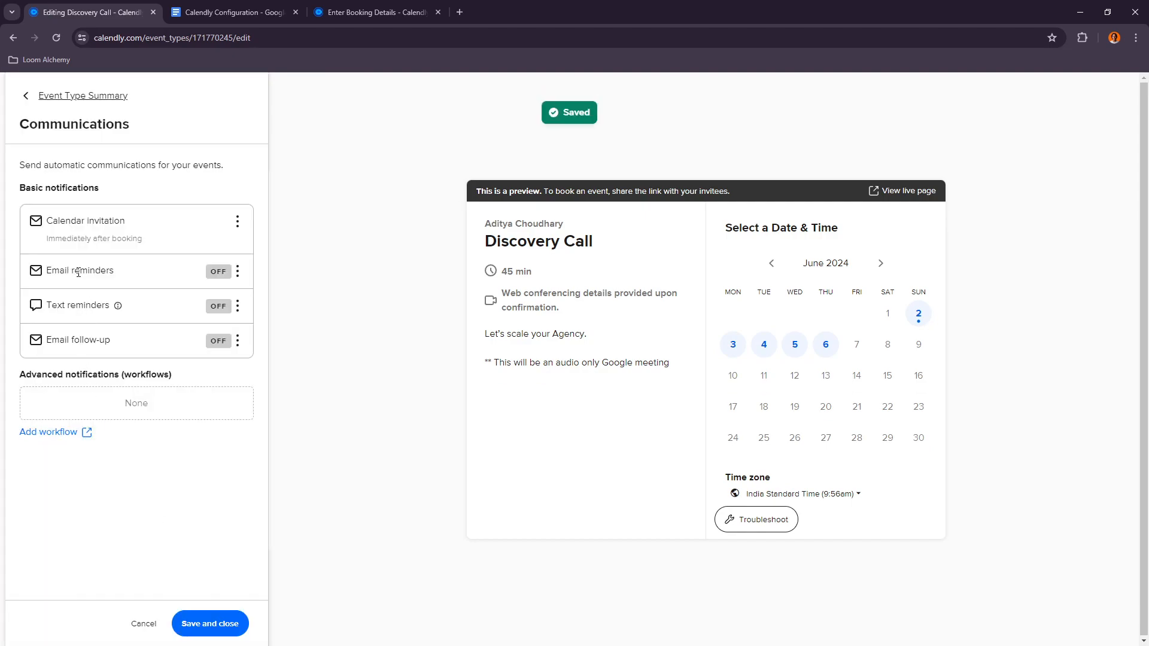
left_click(238, 271)
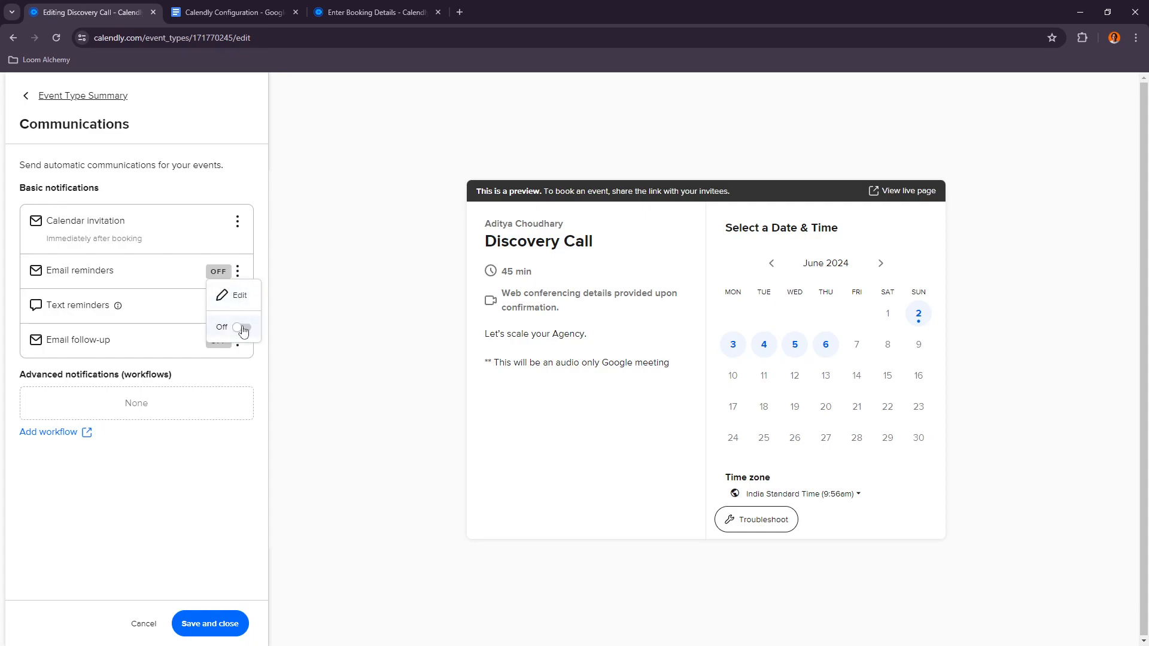
left_click(245, 331)
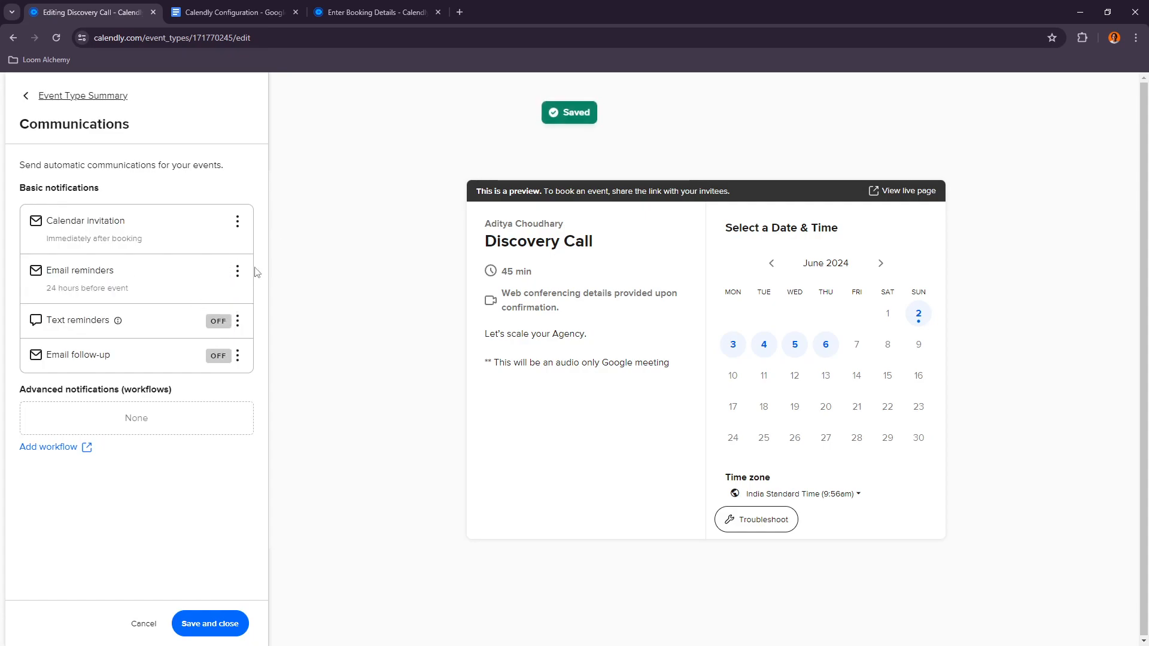
Step: Edit the email reminders and add a second reminder 1 hour before the event
left_click(237, 273)
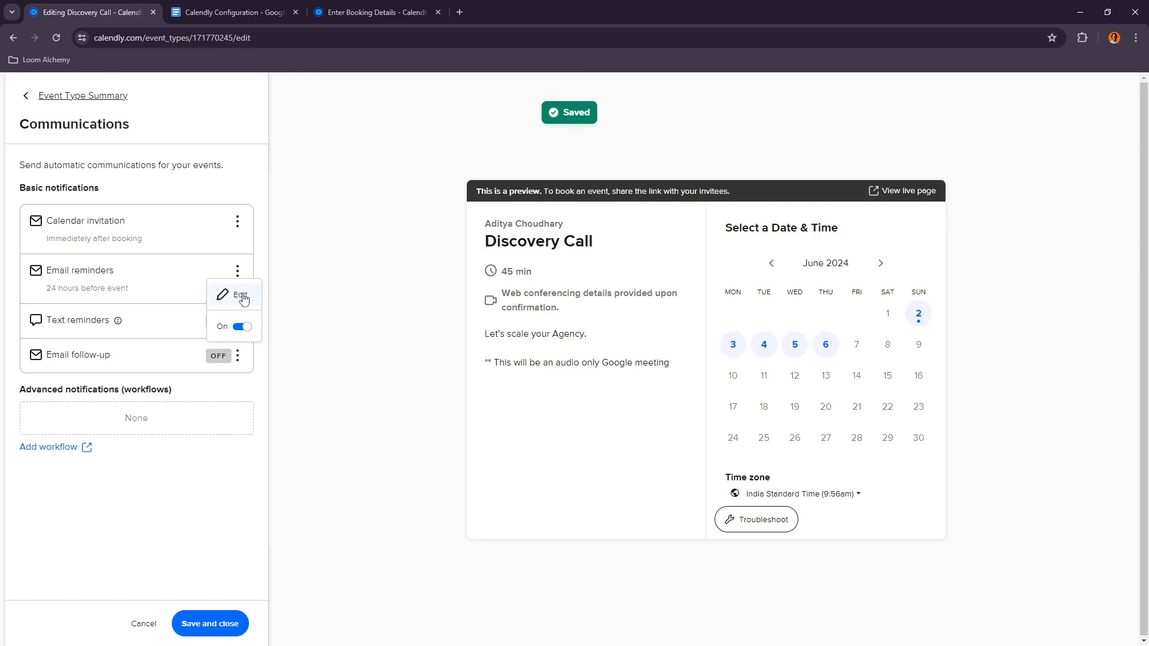
left_click(236, 294)
scroll(183, 314, "down", 3)
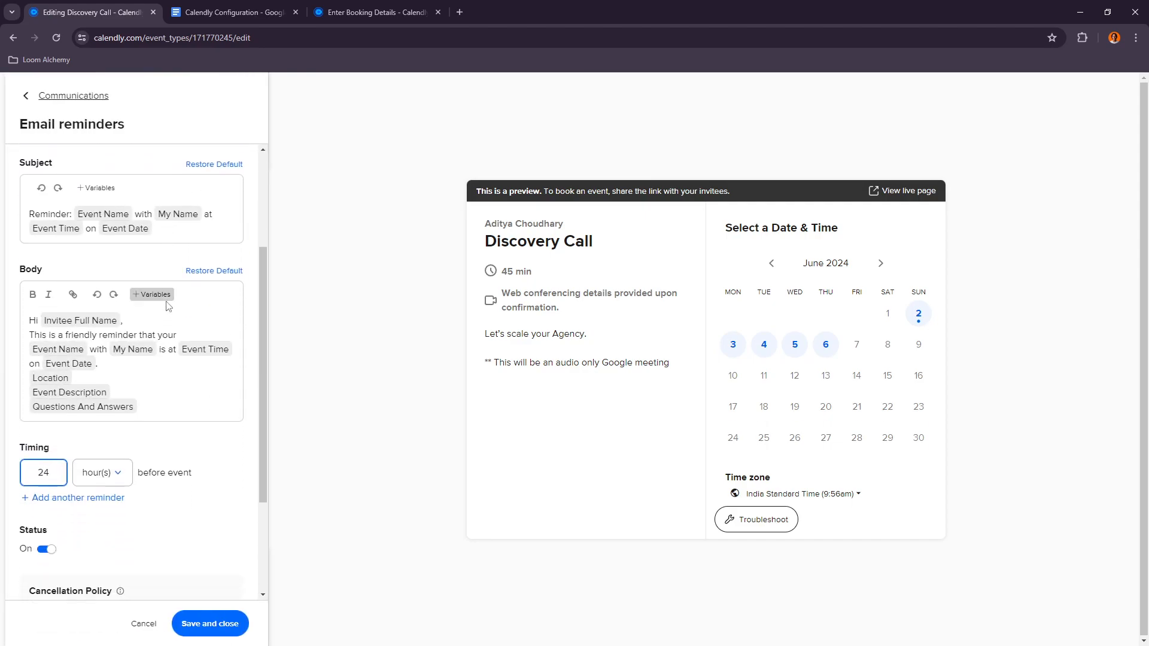
left_click(80, 485)
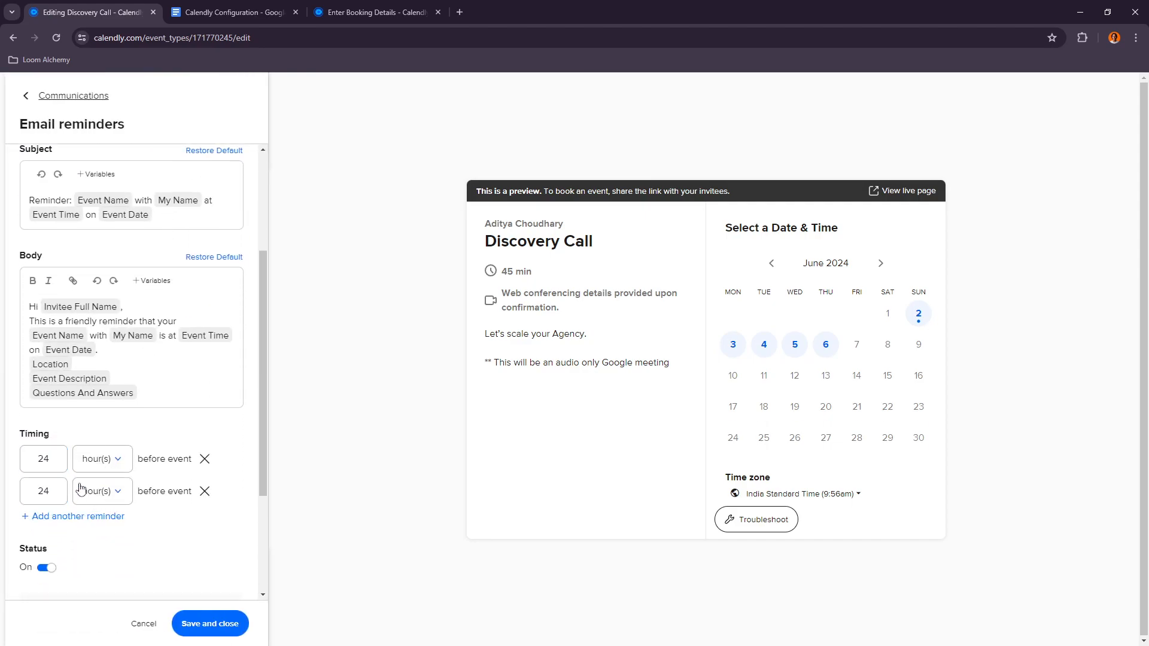
left_click(235, 12)
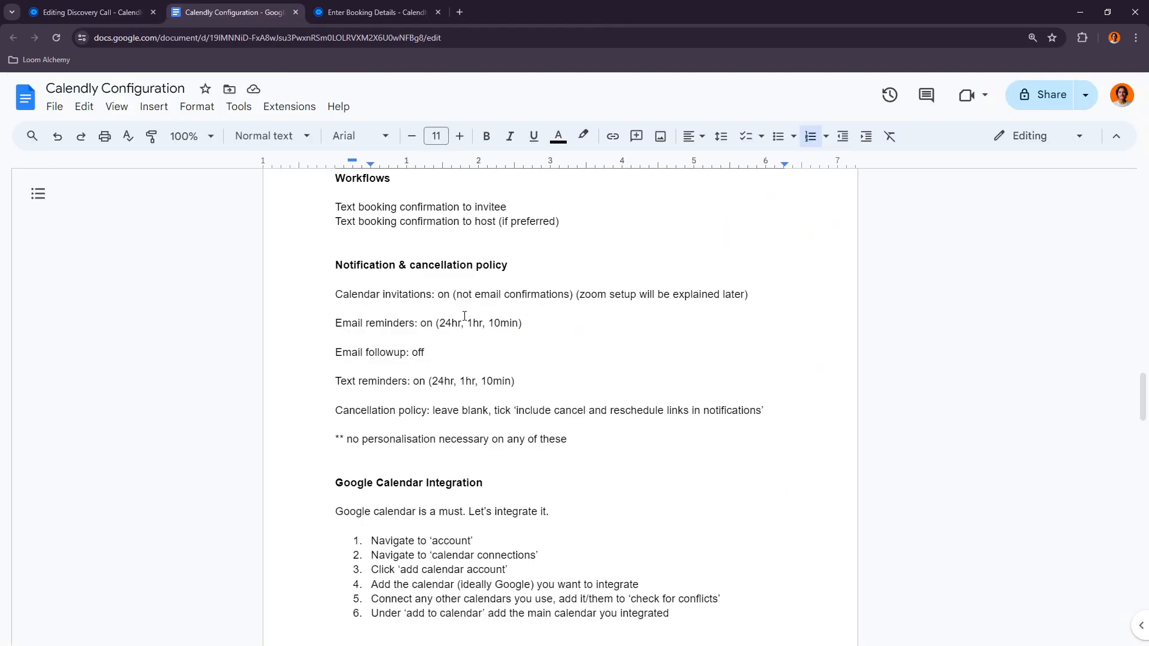
left_click(90, 12)
left_click_drag(60, 492, 32, 492)
type("1")
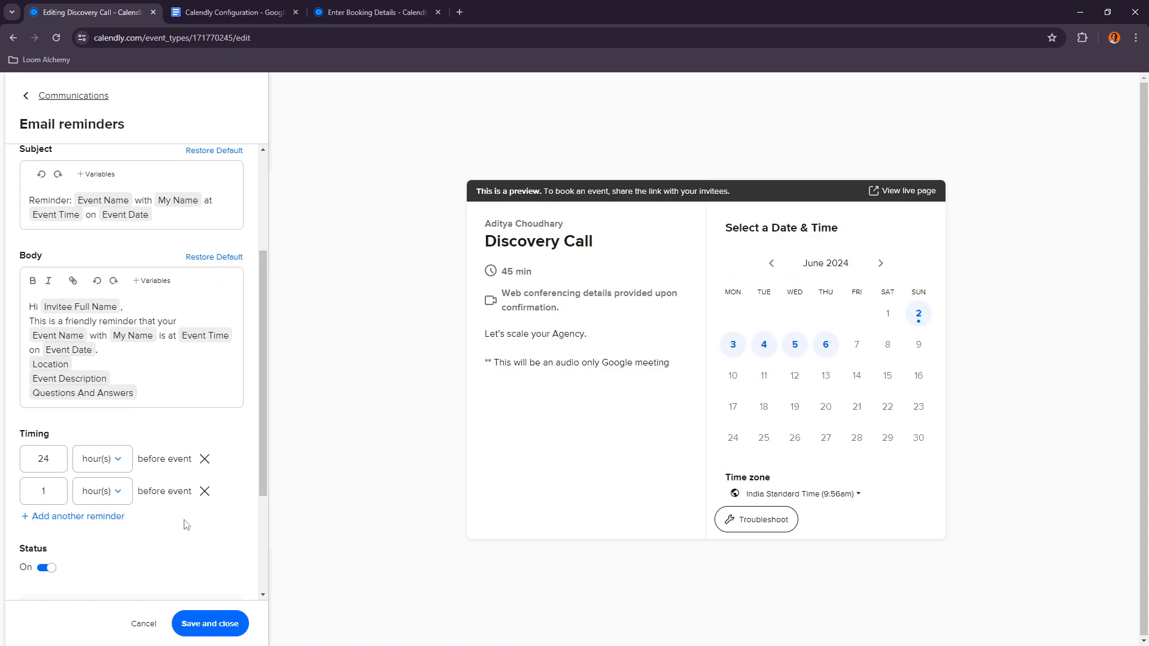
Step: Add a third email reminder 10 minutes before the event and save the email reminders
scroll(96, 516, "down", 1)
left_click(60, 457)
left_click(102, 464)
left_click(103, 543)
left_click_drag(60, 464, 1, 470)
type("10")
left_click(172, 506)
scroll(113, 508, "down", 2)
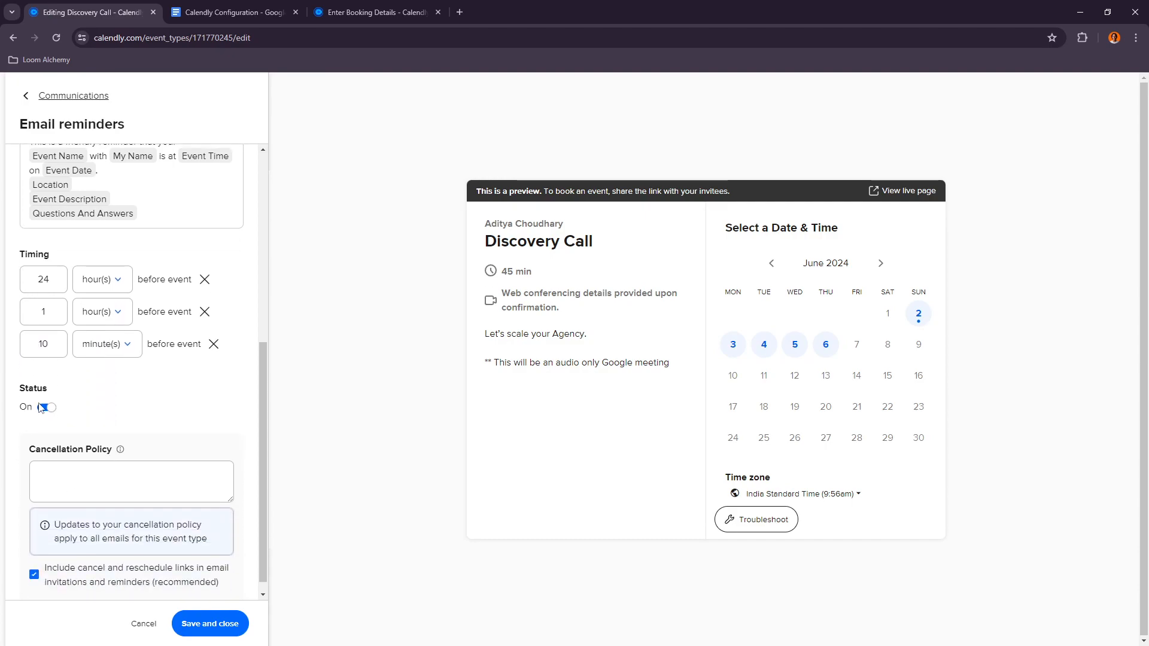
scroll(146, 452, "up", 8)
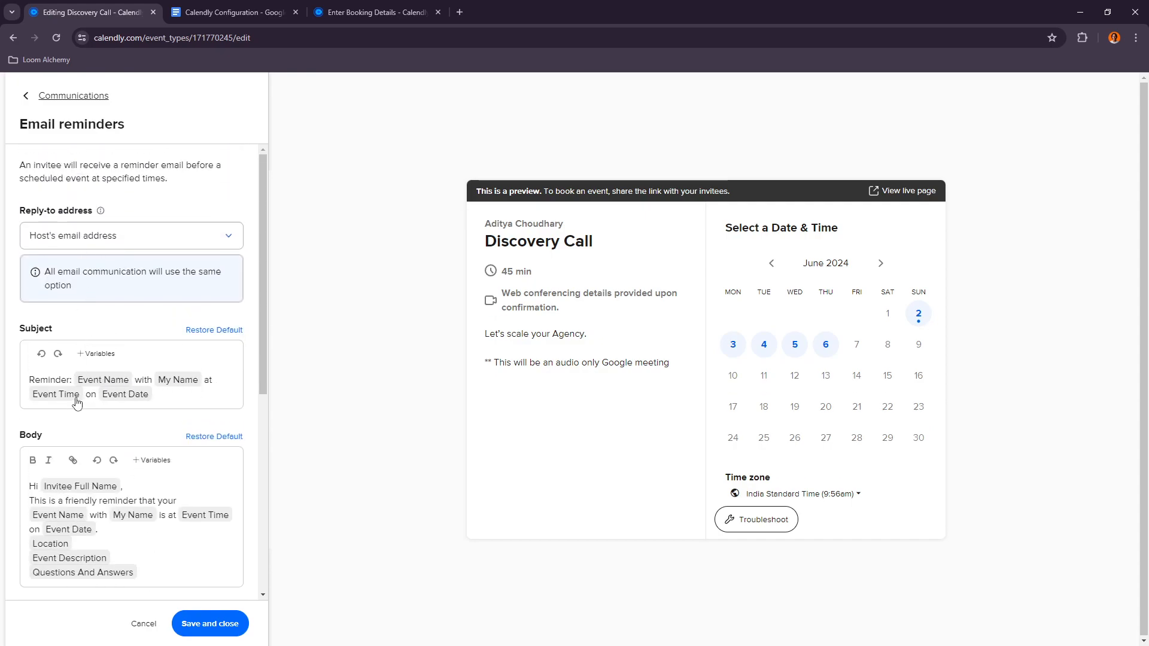
scroll(62, 488, "down", 1)
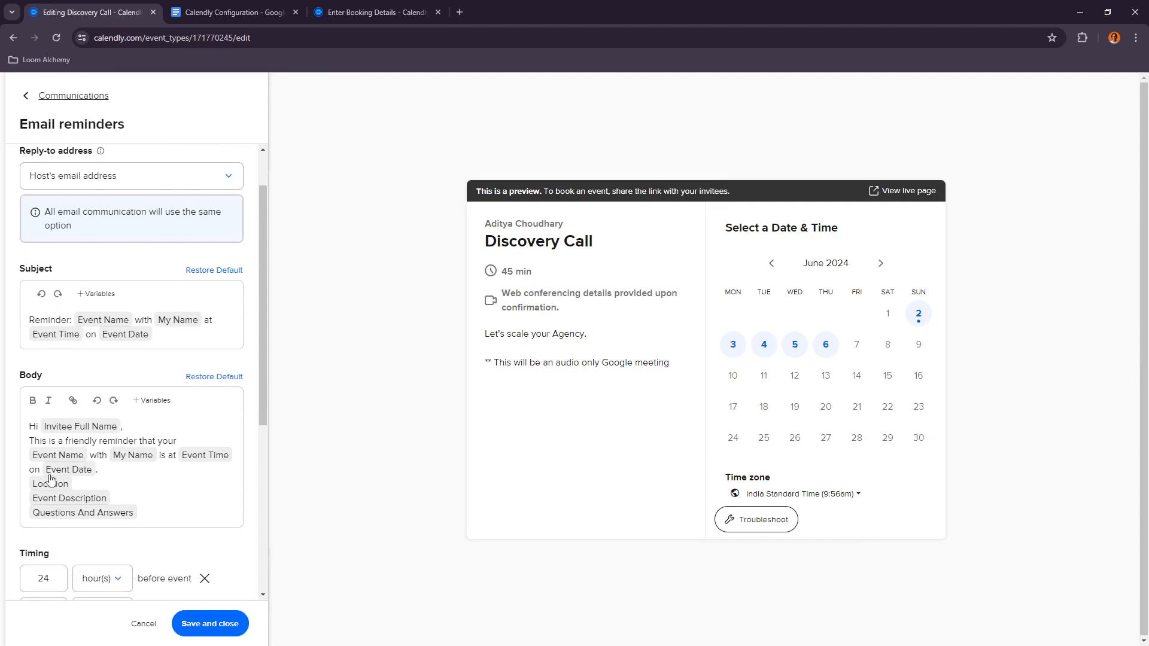
scroll(160, 511, "down", 5)
left_click(203, 625)
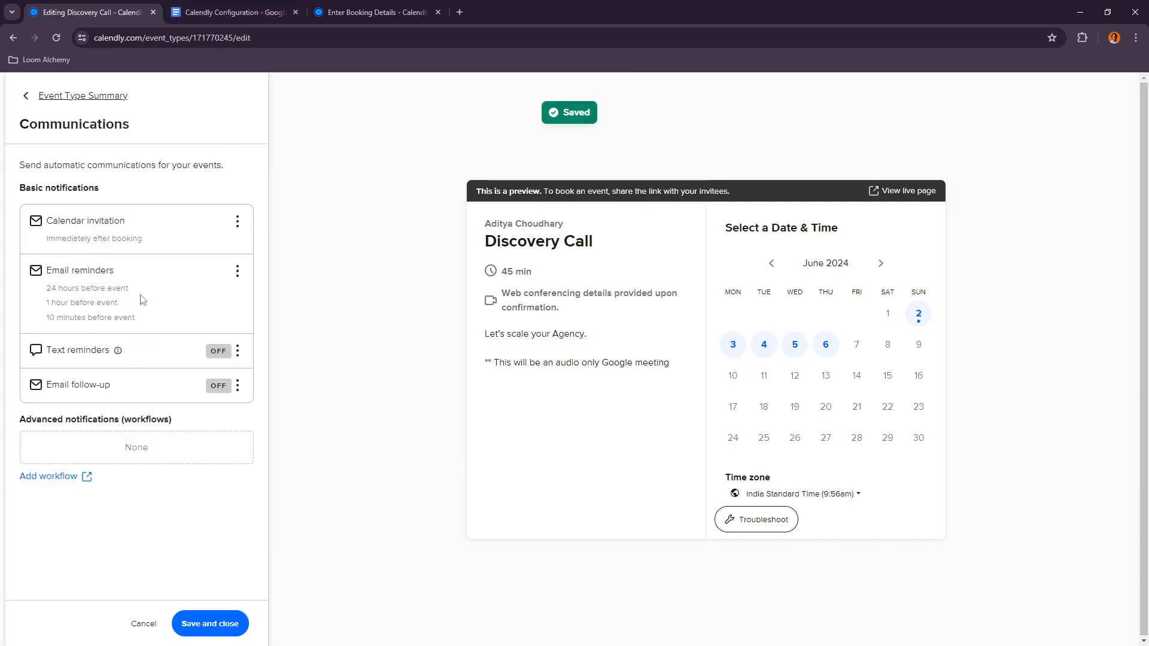
Step: Check the document's notification policy and switch the text reminders on
left_click(227, 12)
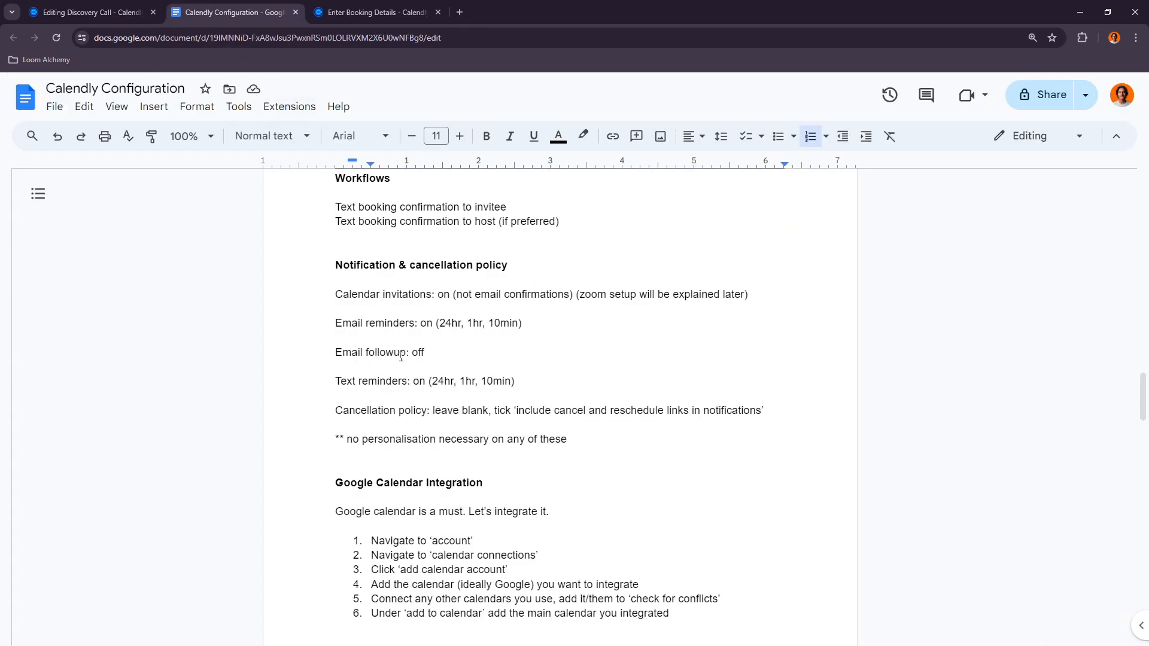
left_click(90, 12)
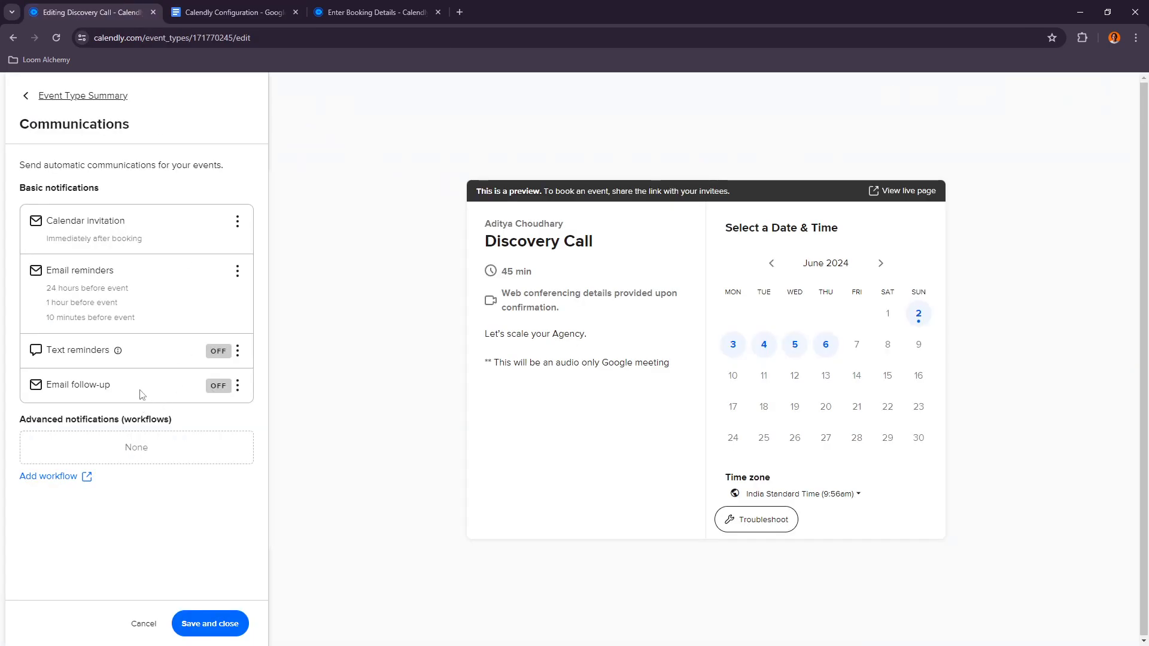
left_click(238, 352)
left_click(242, 407)
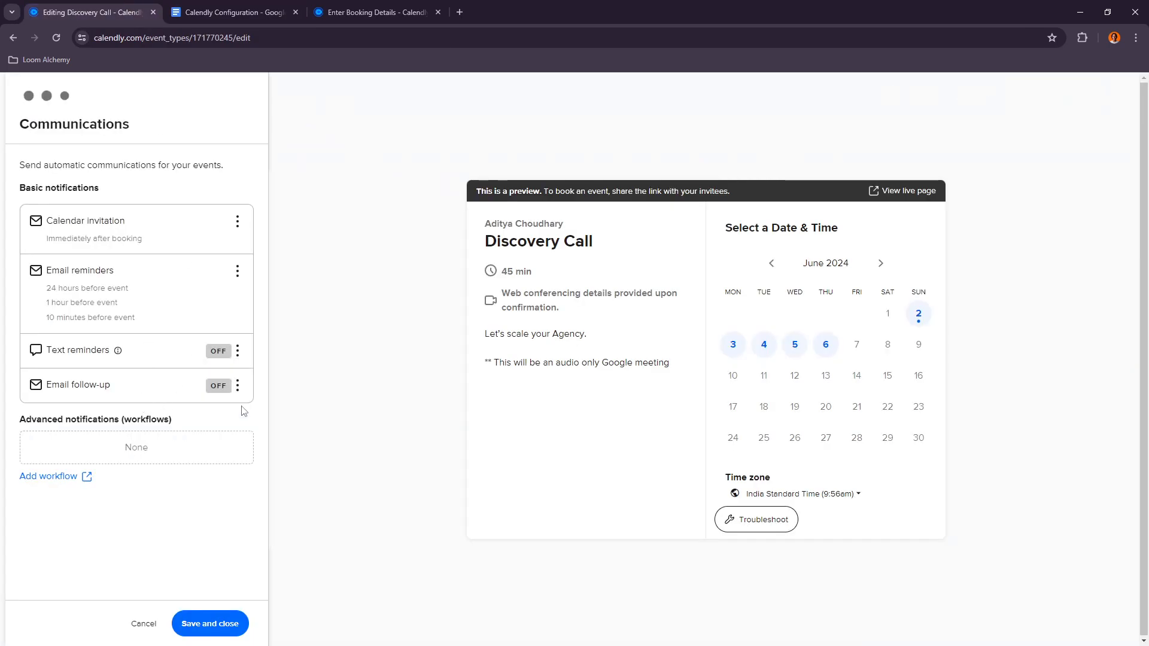
Step: Edit the text reminders and add a second reminder 1 hour before the event
left_click(237, 351)
left_click(240, 375)
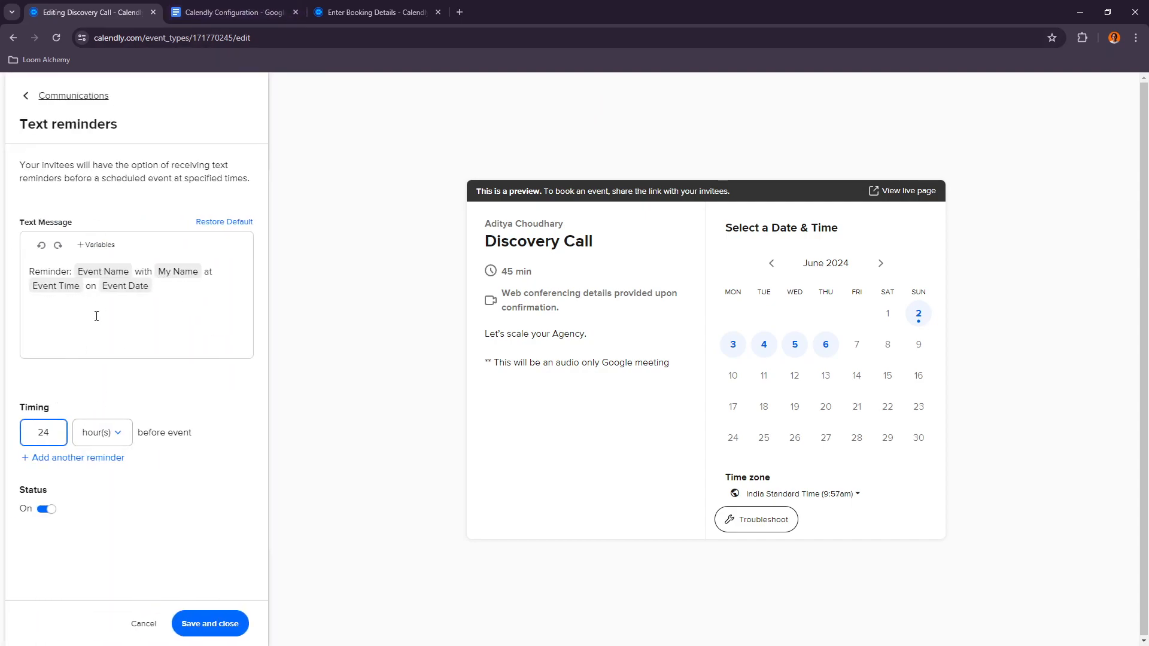
left_click(234, 12)
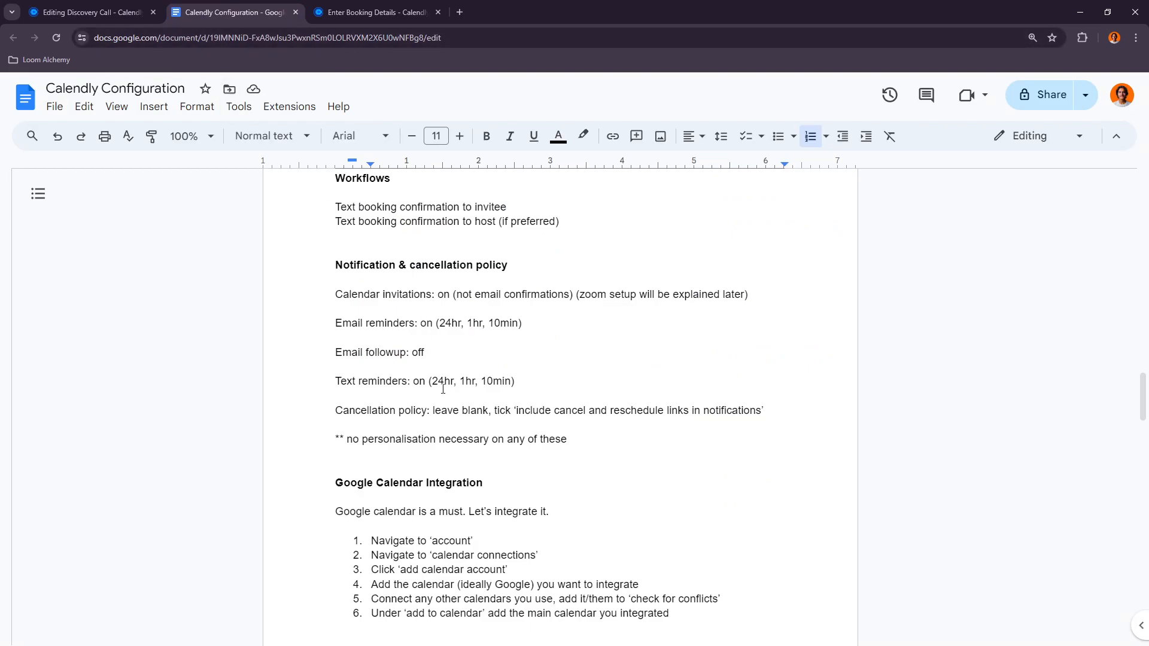
left_click(150, 6)
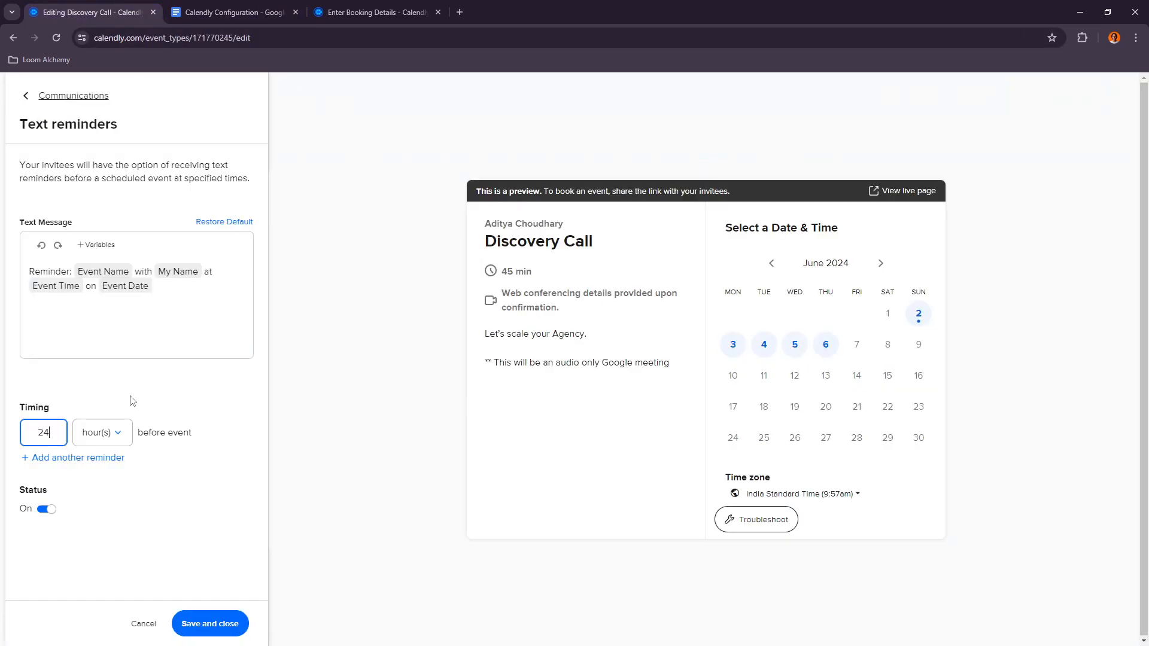
left_click(78, 458)
double_click(52, 467)
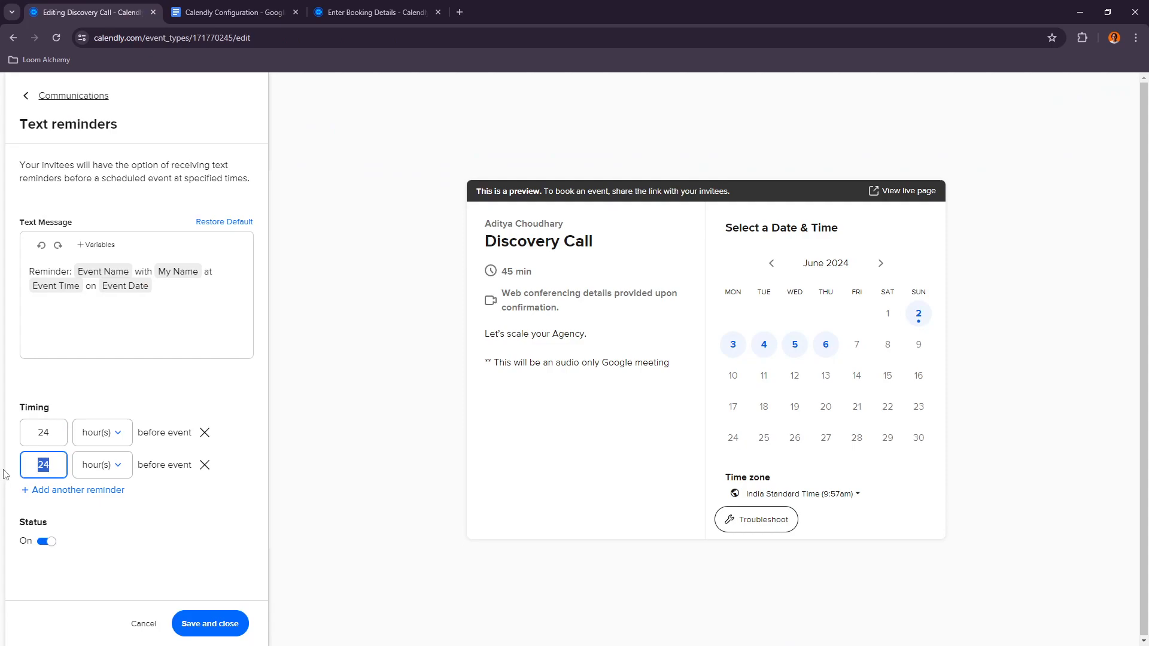
type("1")
Step: Add a third text reminder 10 minutes before the event and save the text reminders
left_click(78, 490)
double_click(45, 497)
type("10")
left_click(96, 499)
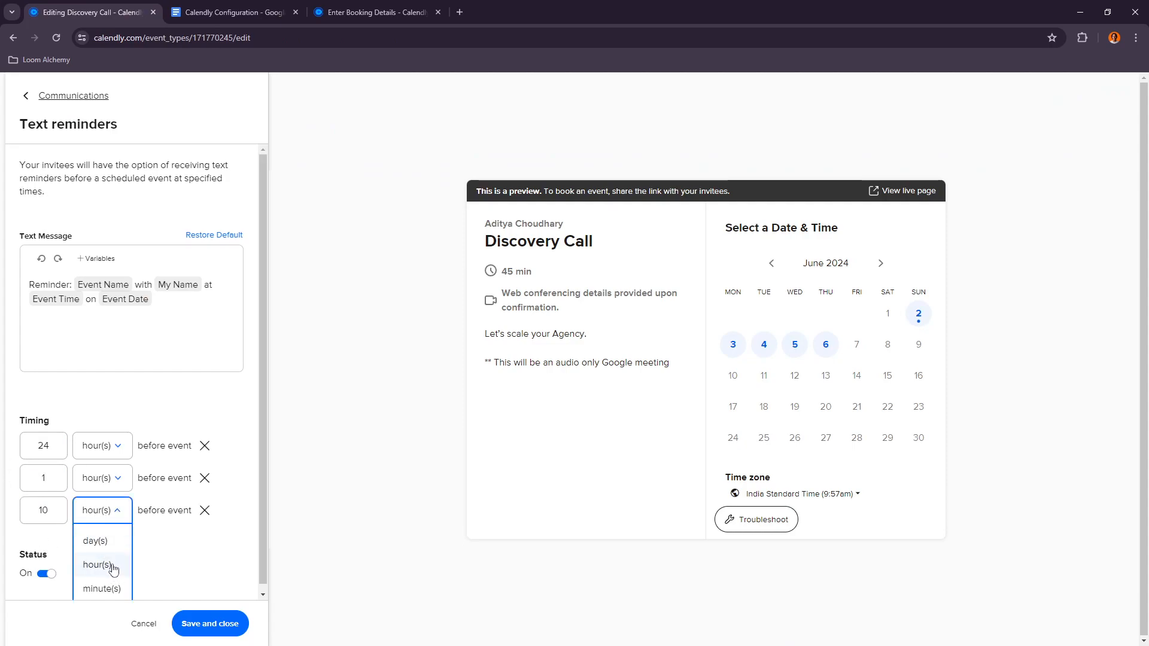
left_click(101, 589)
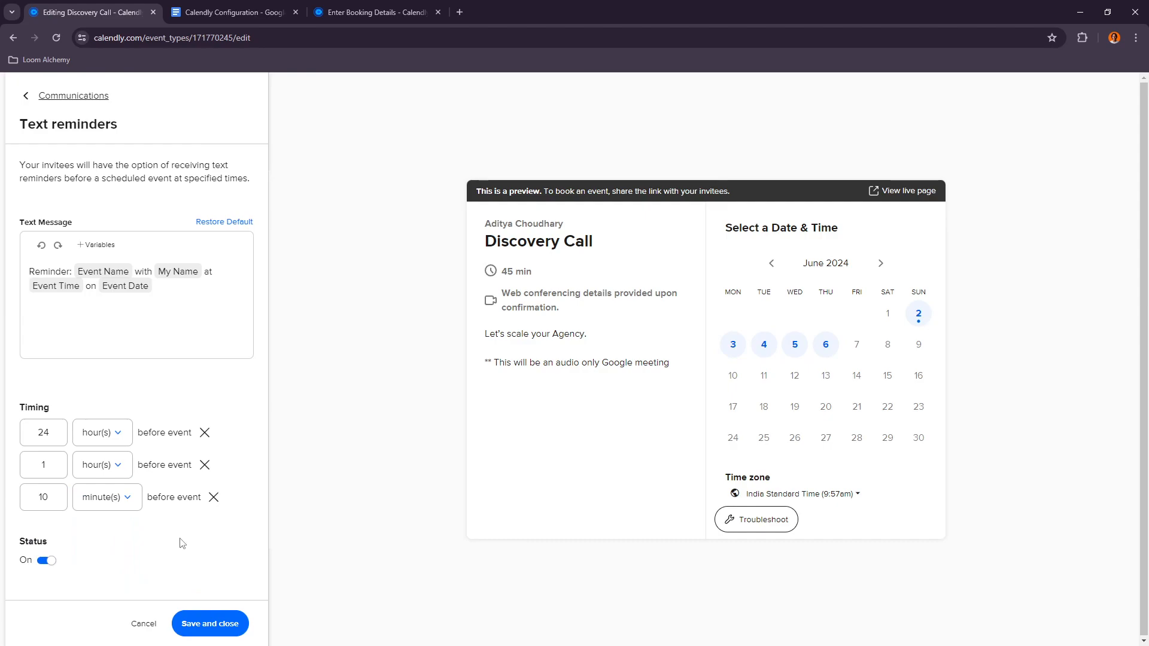
left_click(201, 624)
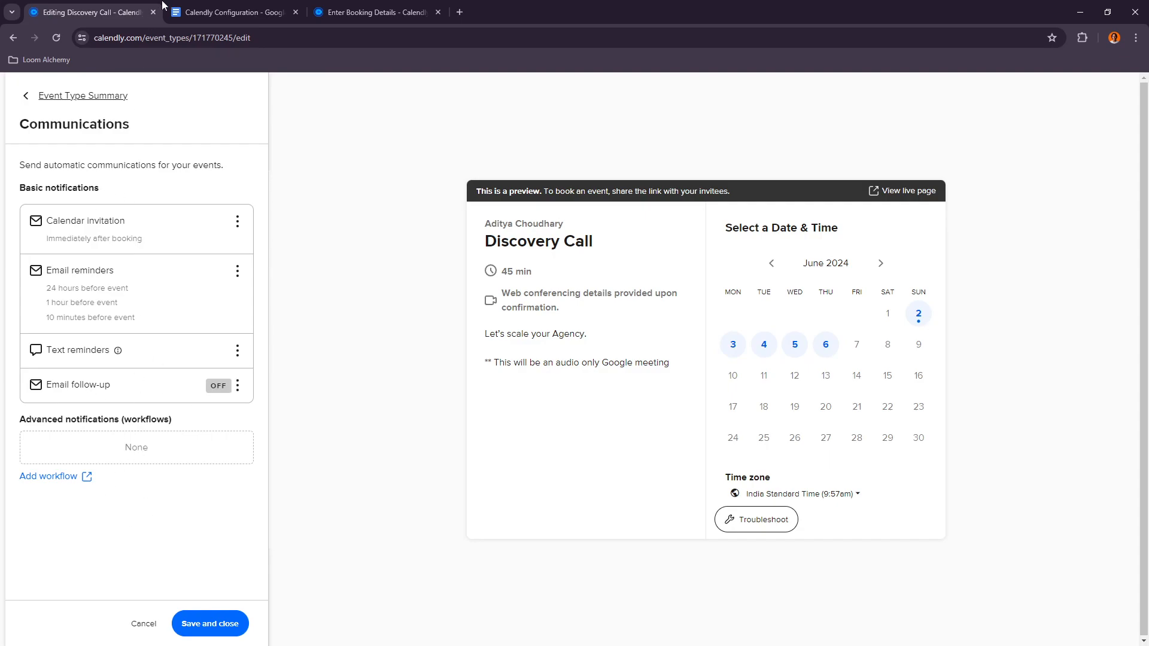
Step: Save and close the communications settings after checking them against the document's notification policy
left_click(227, 12)
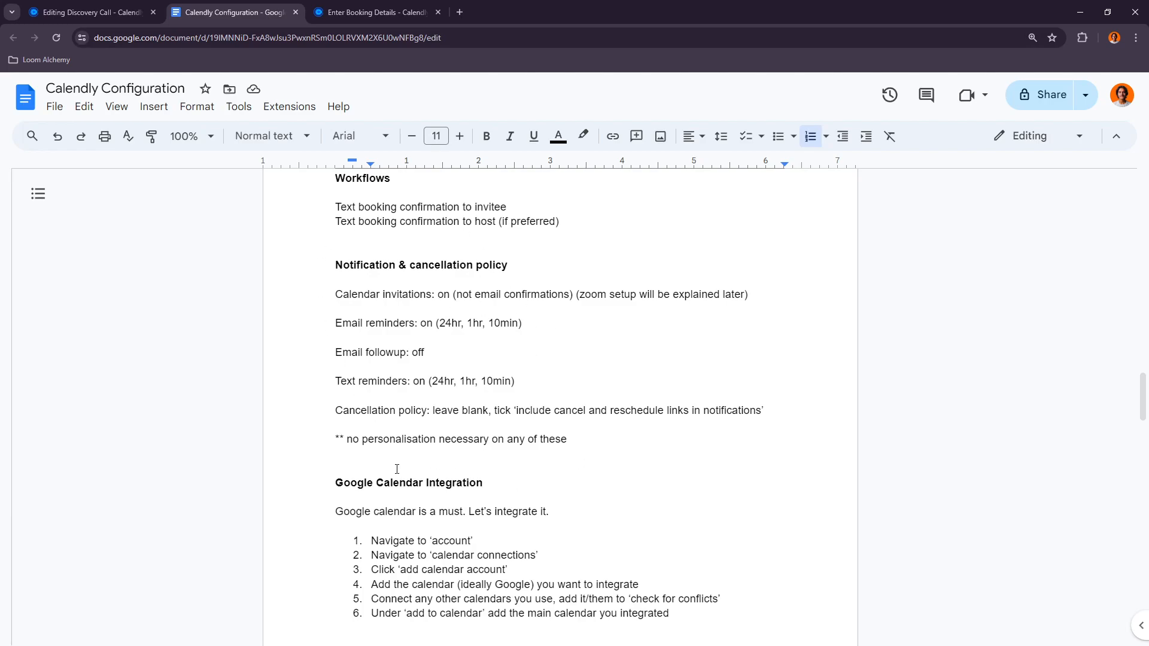
left_click(89, 12)
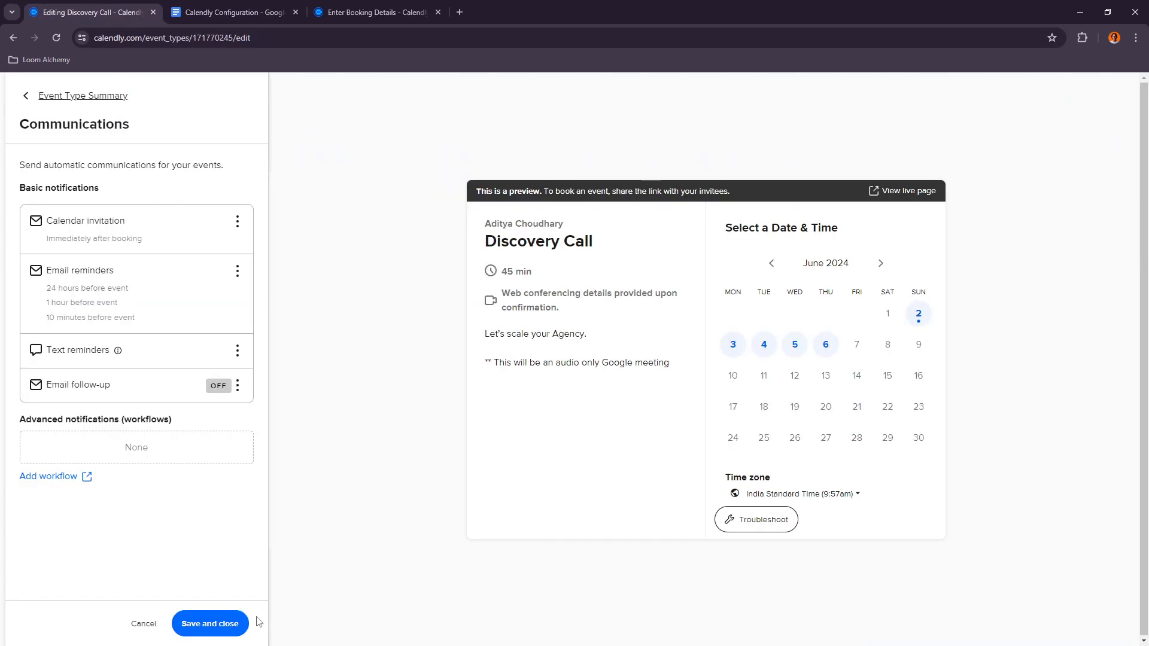
left_click(236, 624)
left_click(233, 12)
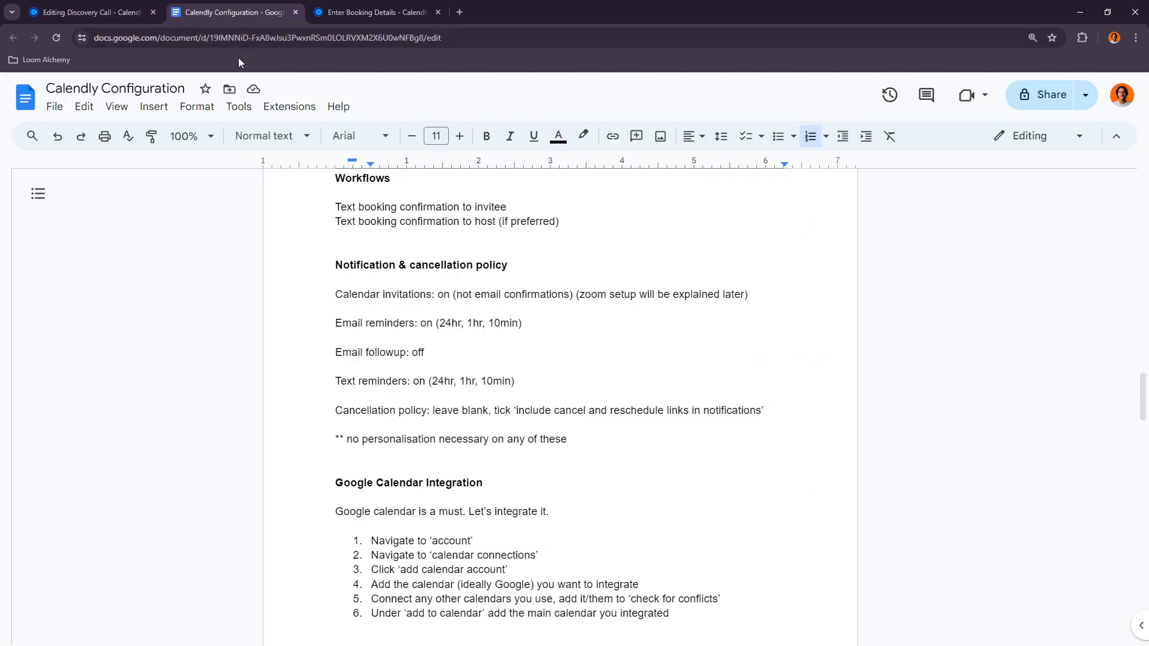
left_click(144, 12)
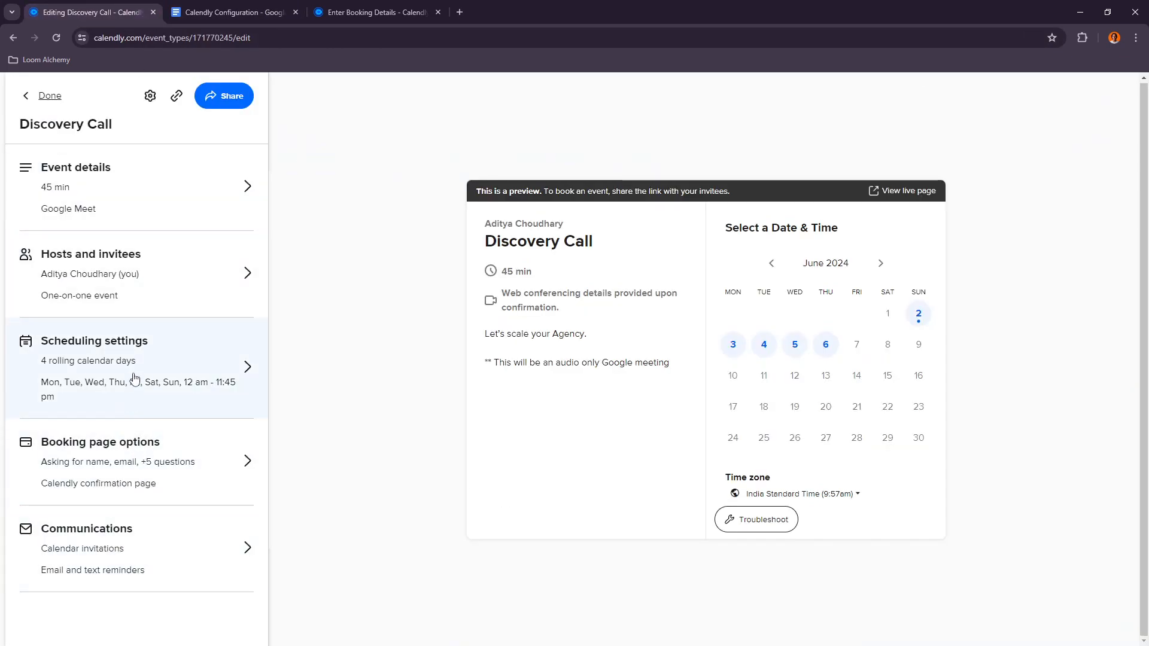
Step: Read the document's Google Calendar and Zoom integration sections
left_click(239, 11)
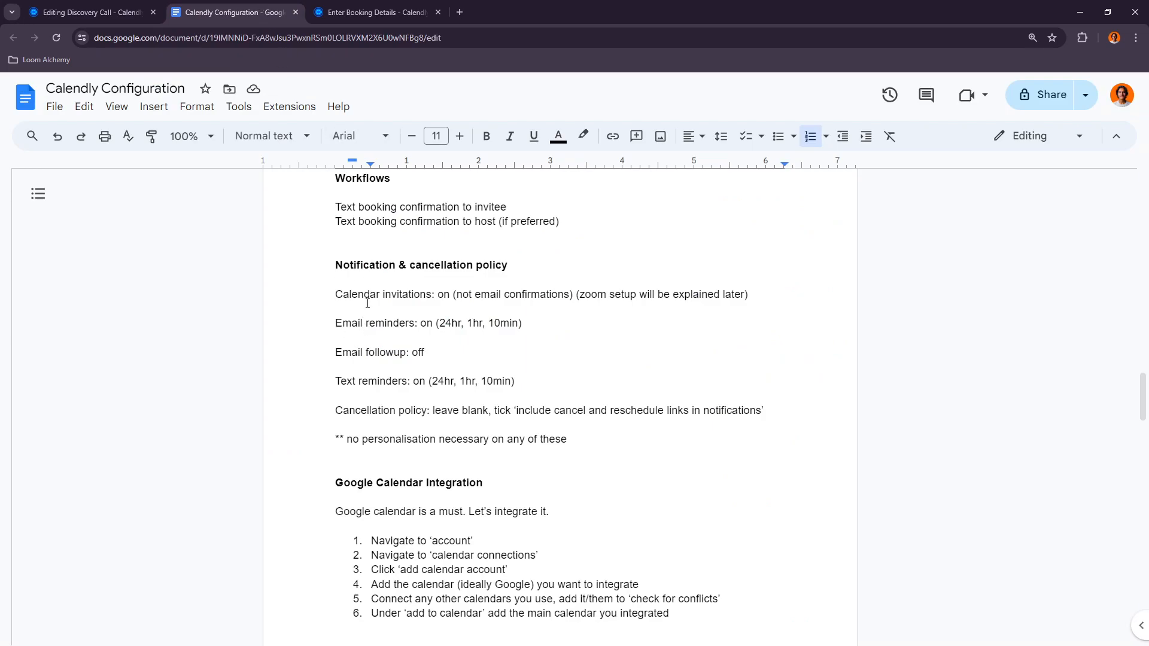
scroll(572, 487, "down", 4)
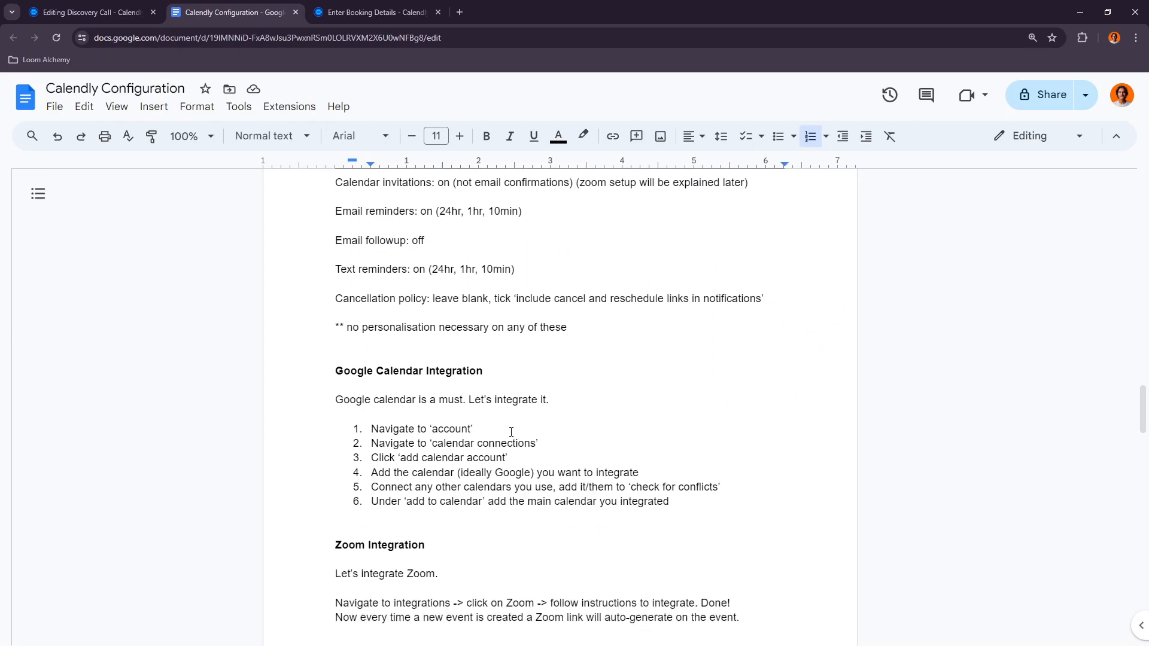
left_click(67, 9)
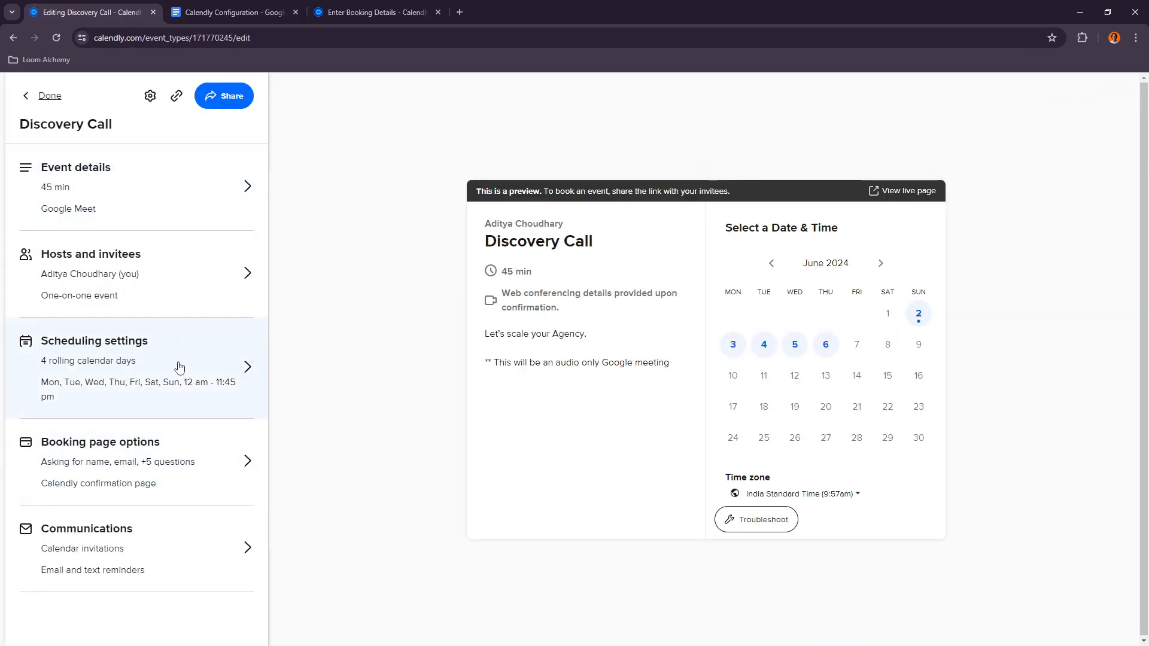
Step: Open the event details, return to the summary and finish editing the Discovery Call event type
left_click(64, 207)
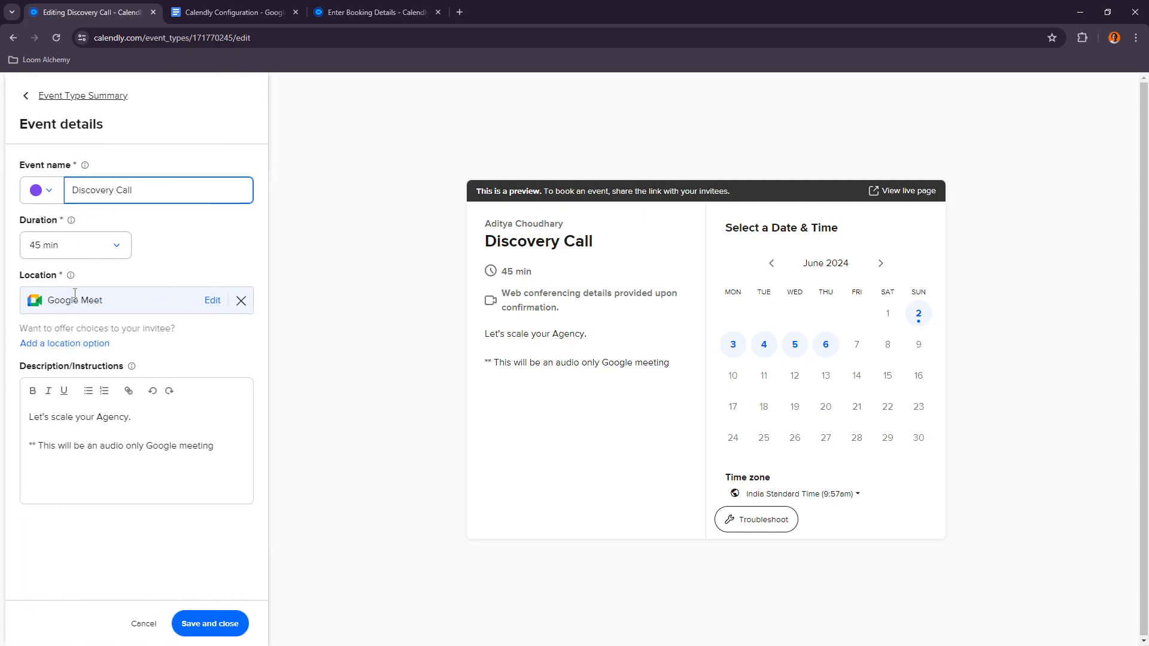
left_click(24, 97)
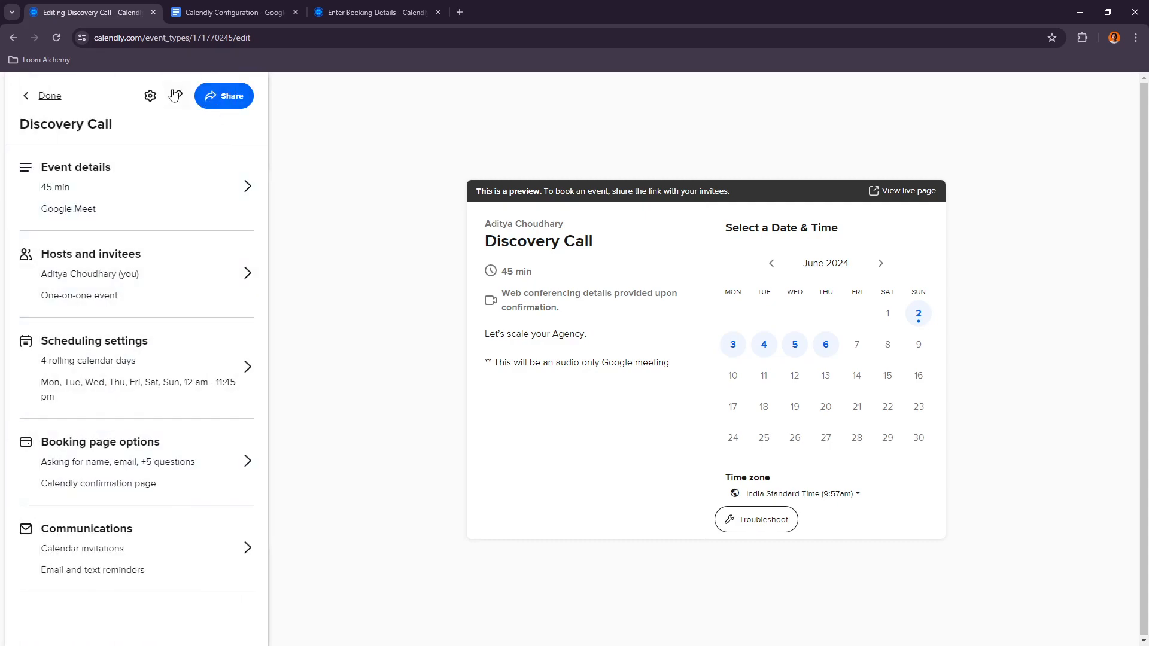
left_click(50, 99)
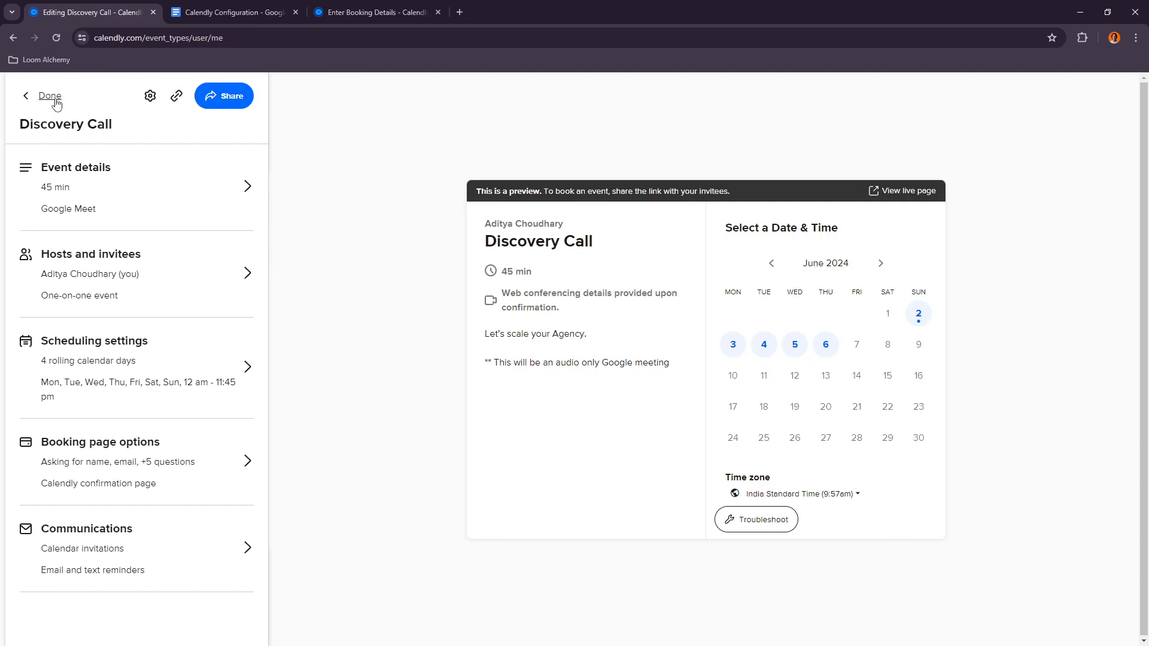
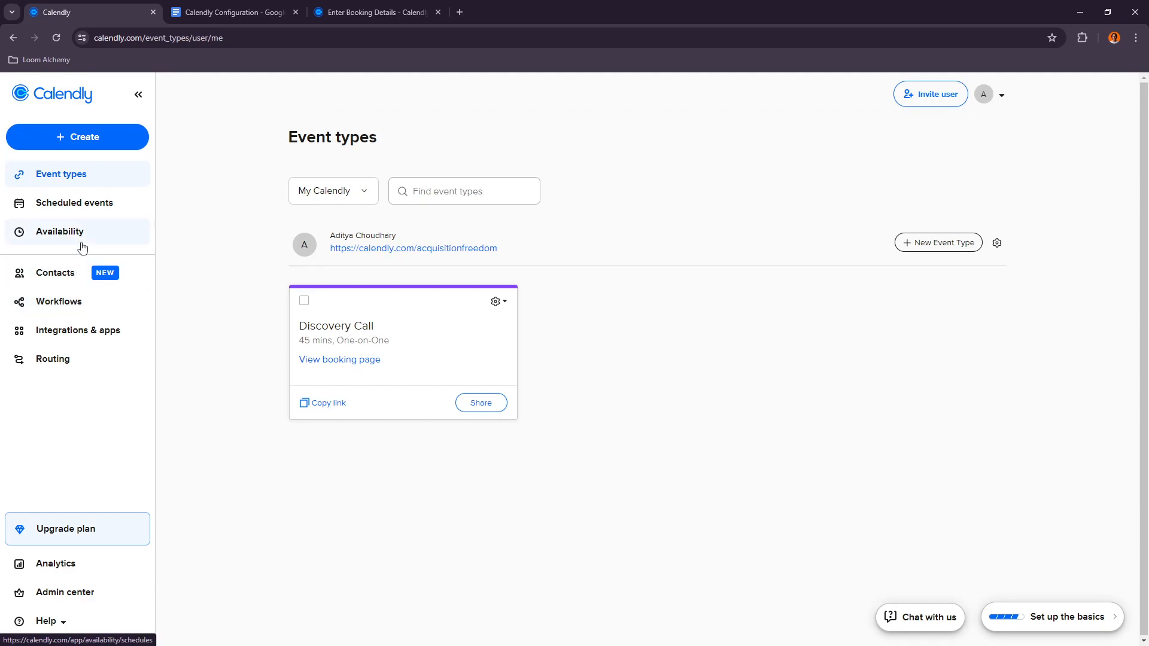
Step: Browse the Workflows, Integrations & apps, Contacts and Scheduled events sections before returning to Event types
left_click(71, 300)
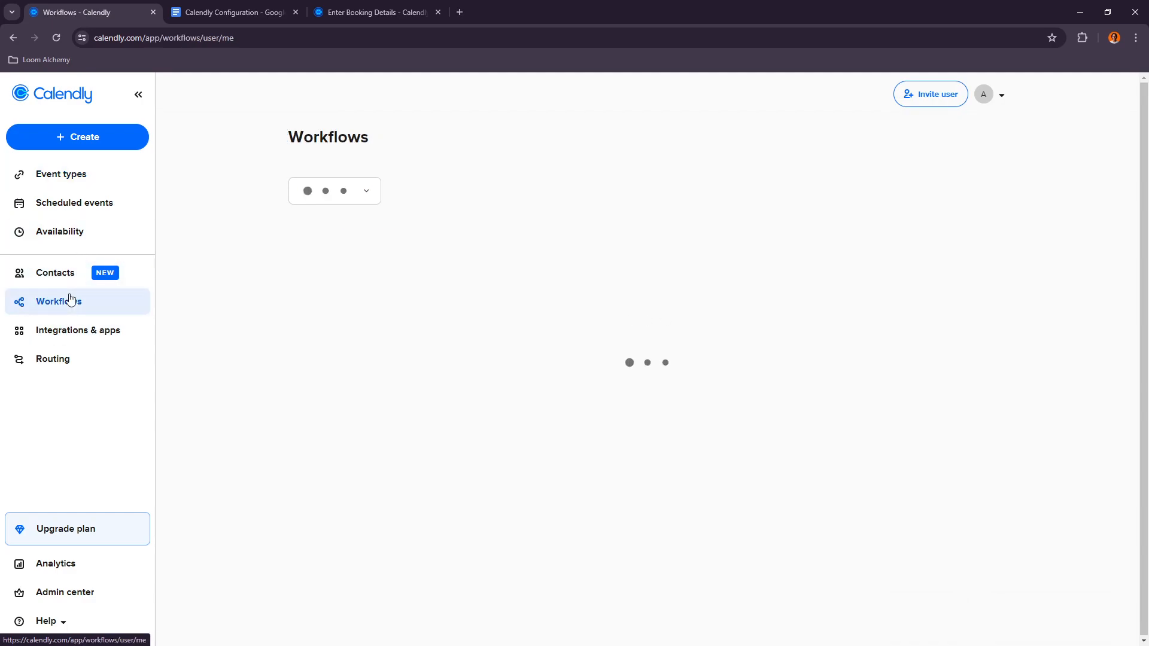
scroll(530, 336, "down", 3)
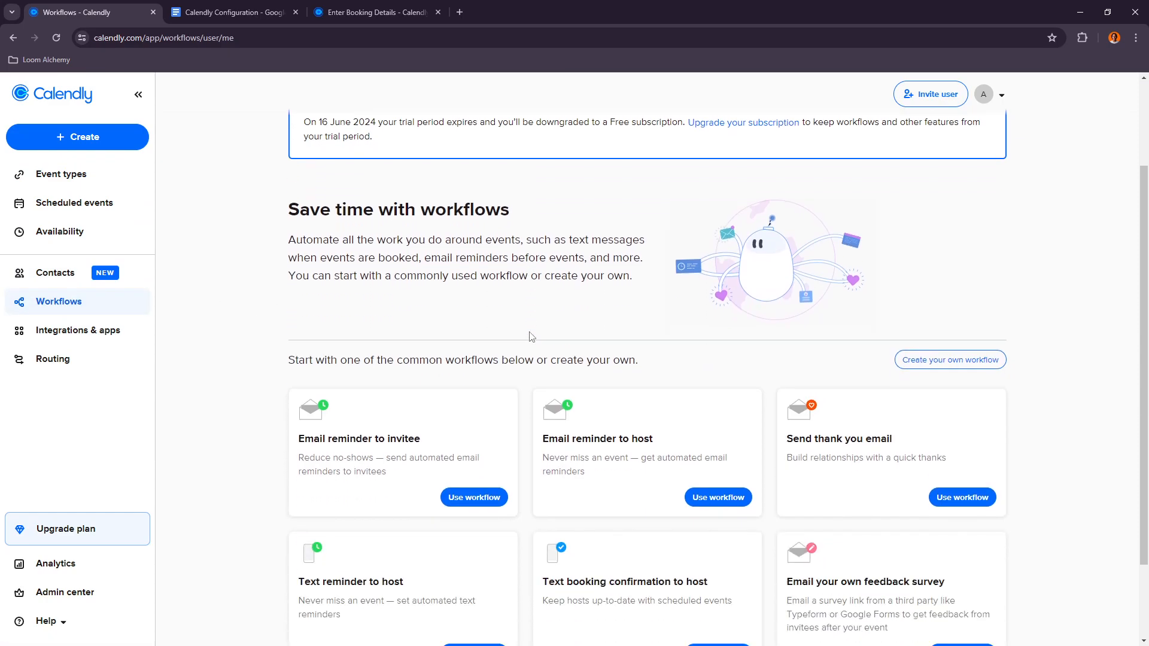
scroll(530, 337, "down", 1)
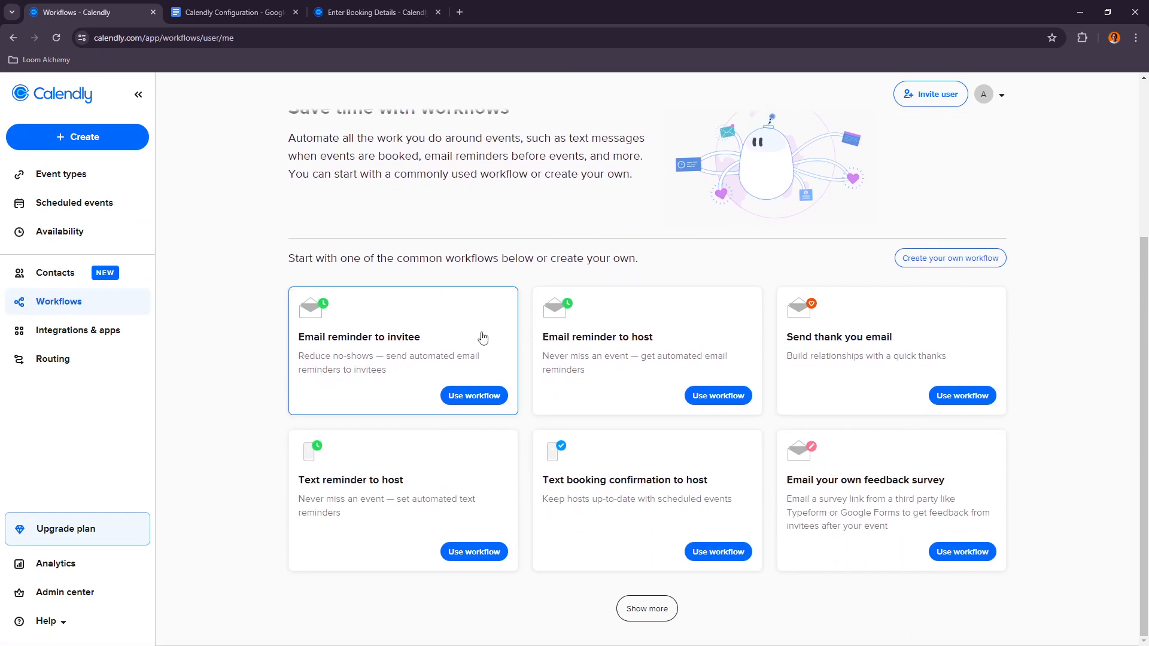
left_click(85, 335)
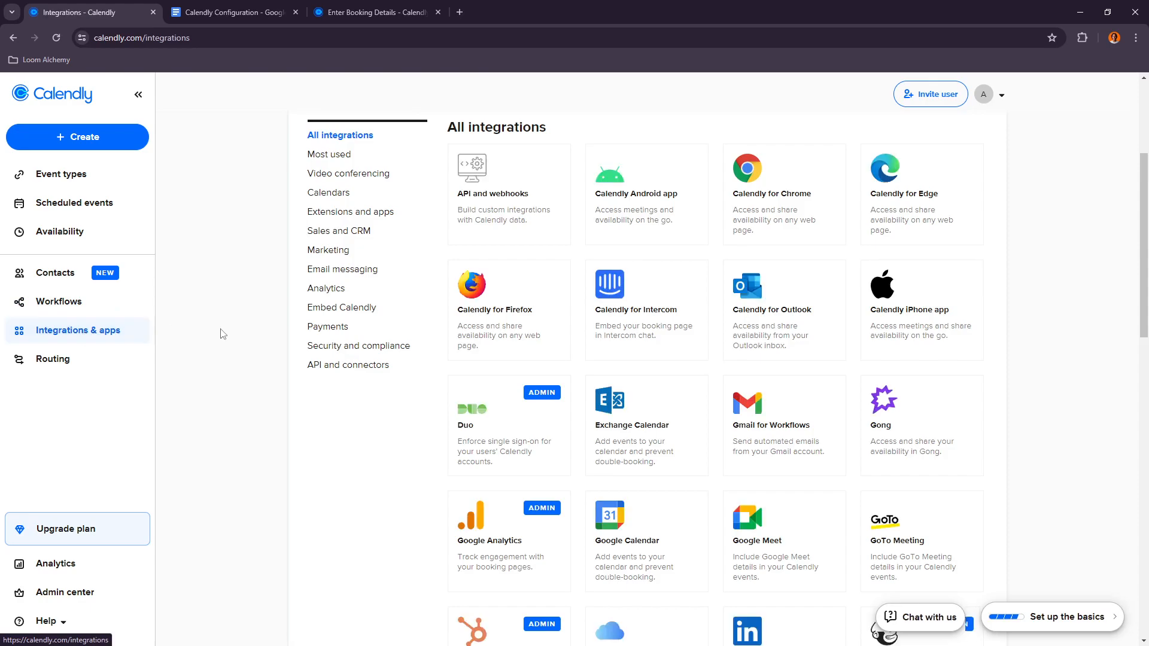
left_click(52, 279)
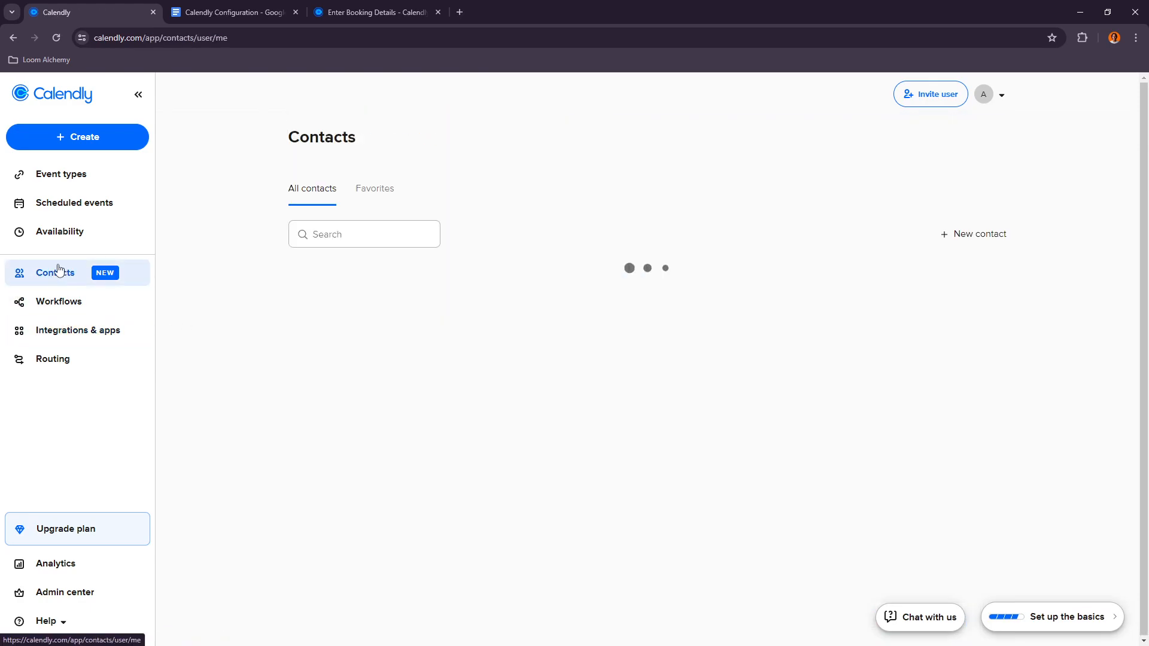
left_click(64, 206)
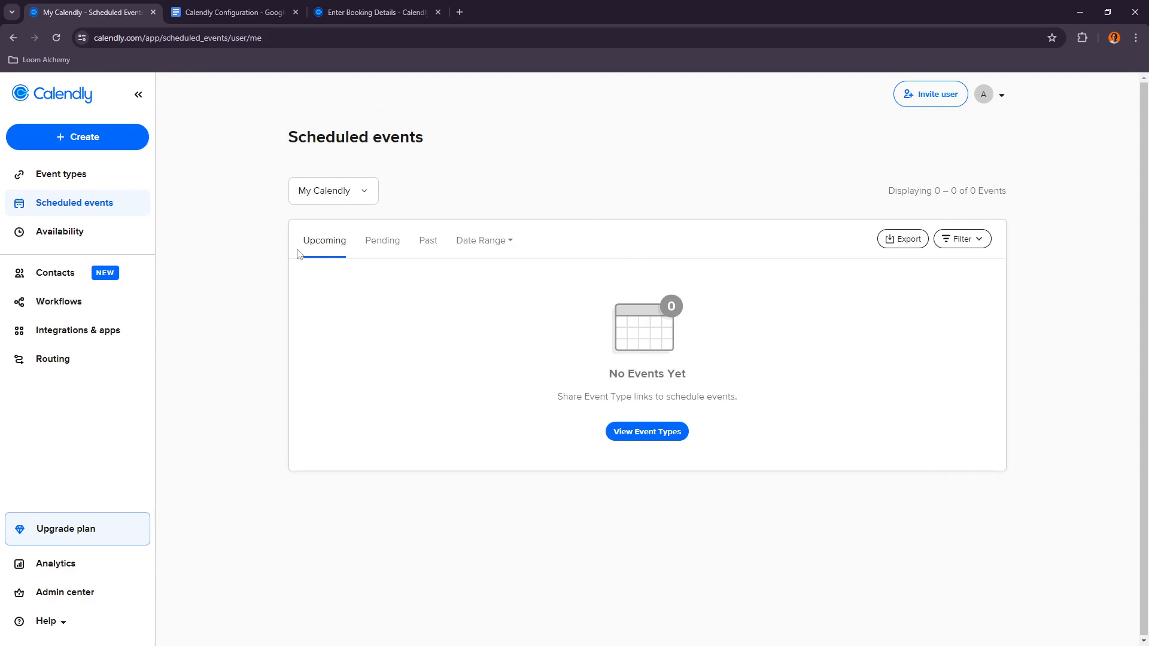
left_click(66, 175)
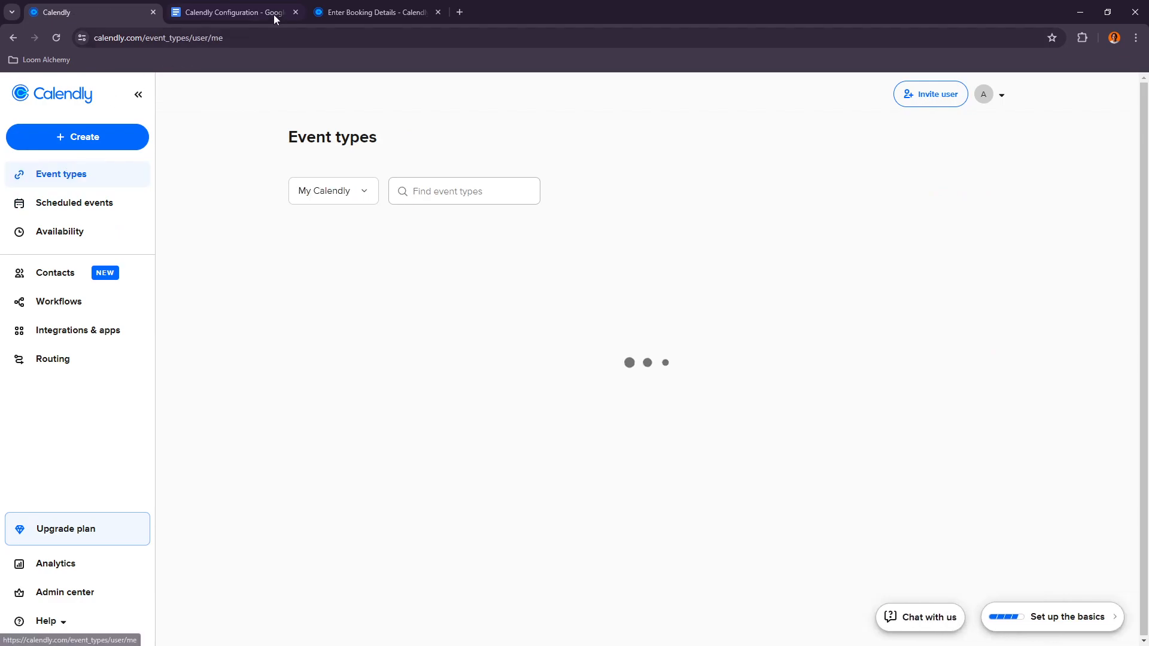
Step: Review the notification policy and Google Calendar integration instructions in the configuration document
left_click(271, 17)
scroll(376, 324, "up", 3)
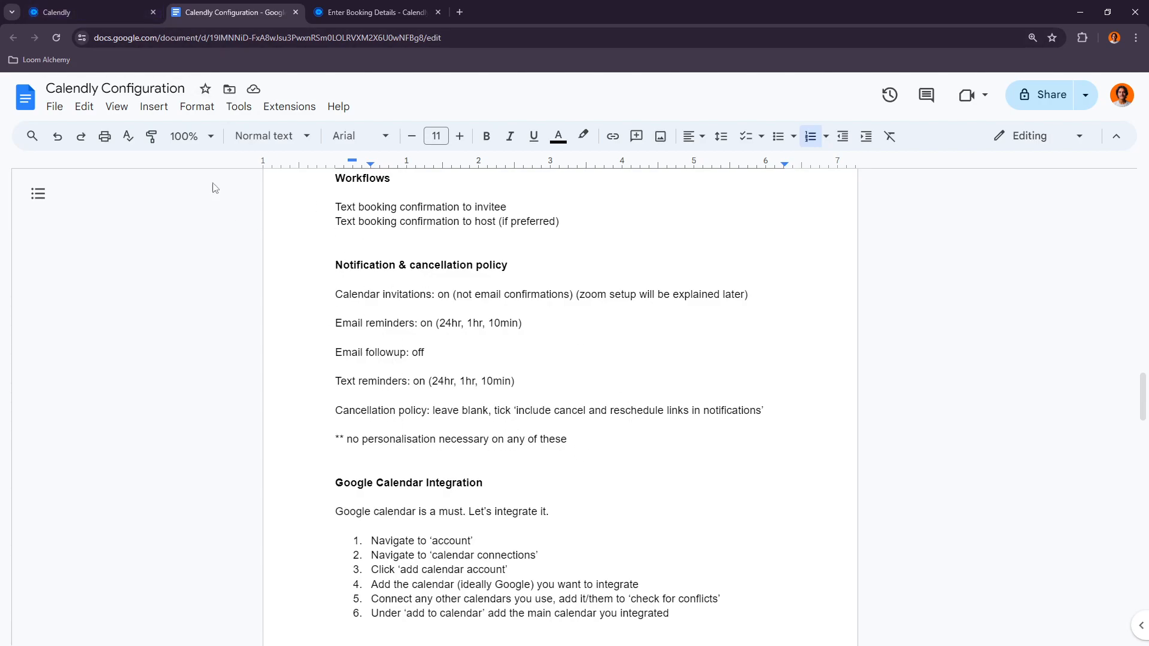
left_click(90, 12)
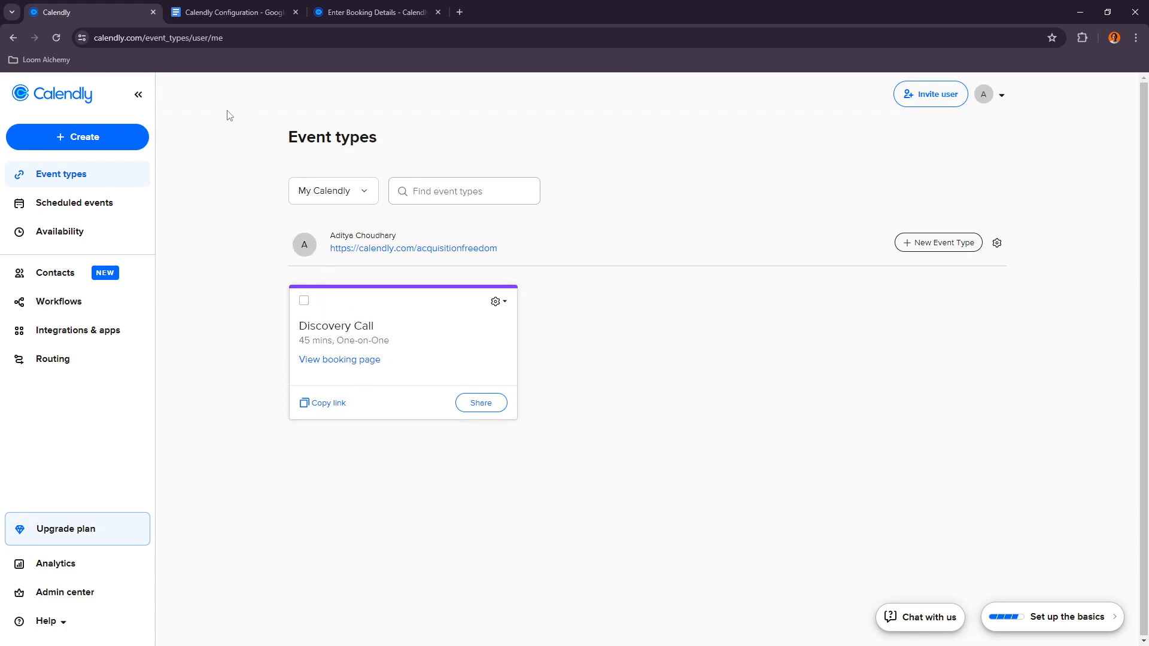
left_click(228, 12)
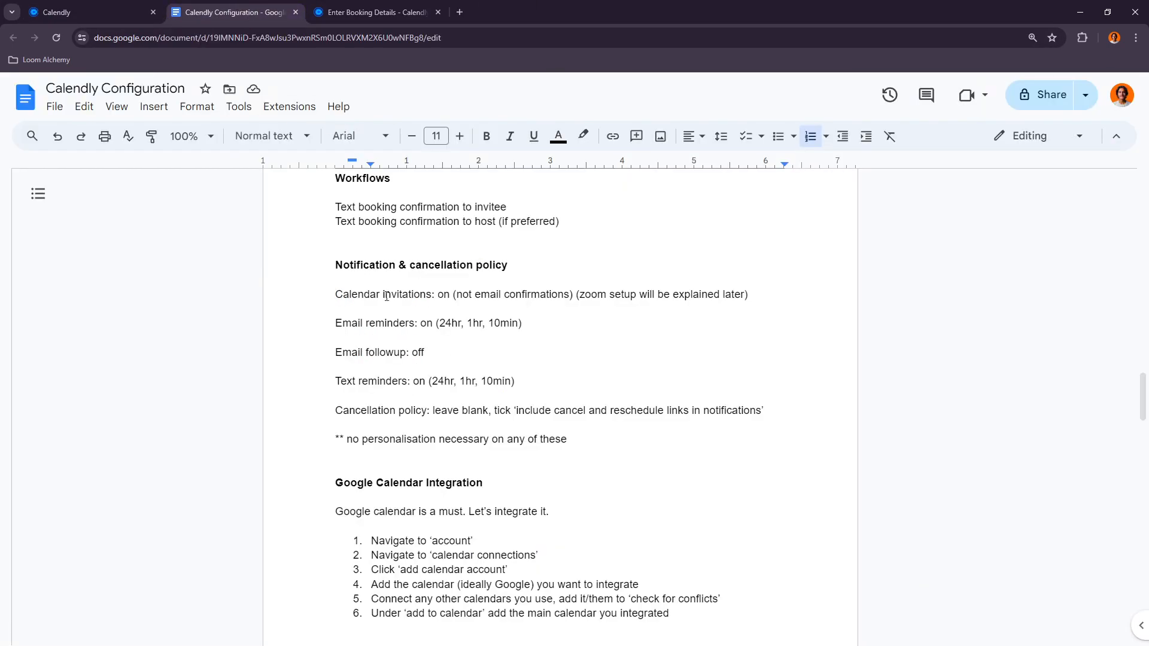
scroll(396, 478, "down", 2)
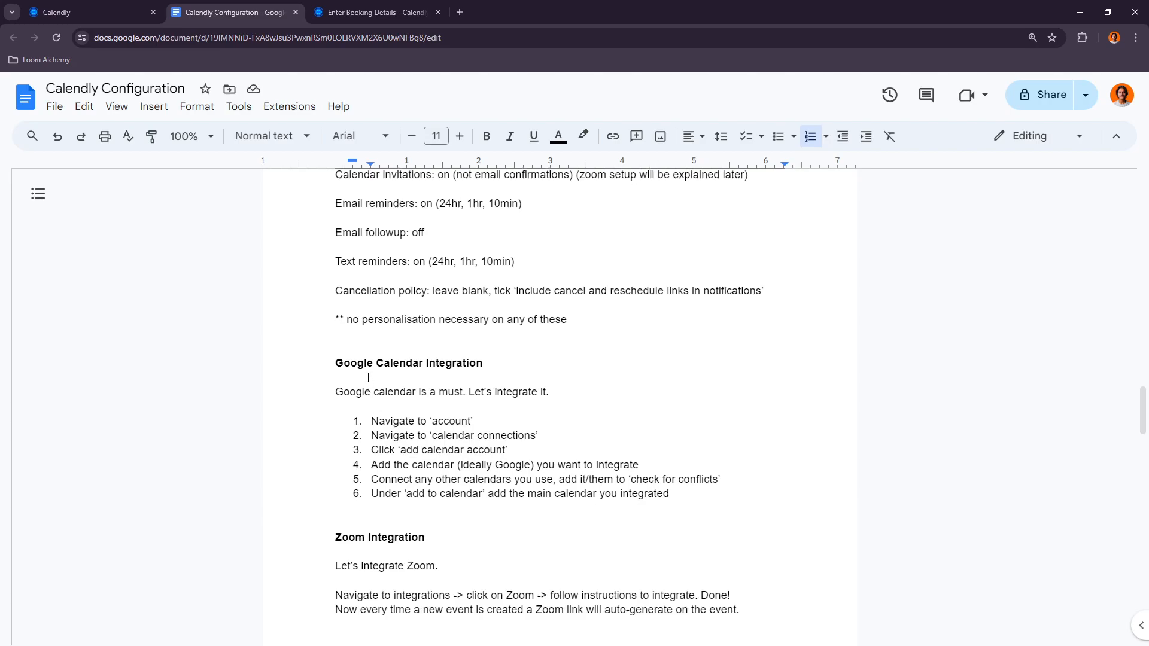
left_click(57, 12)
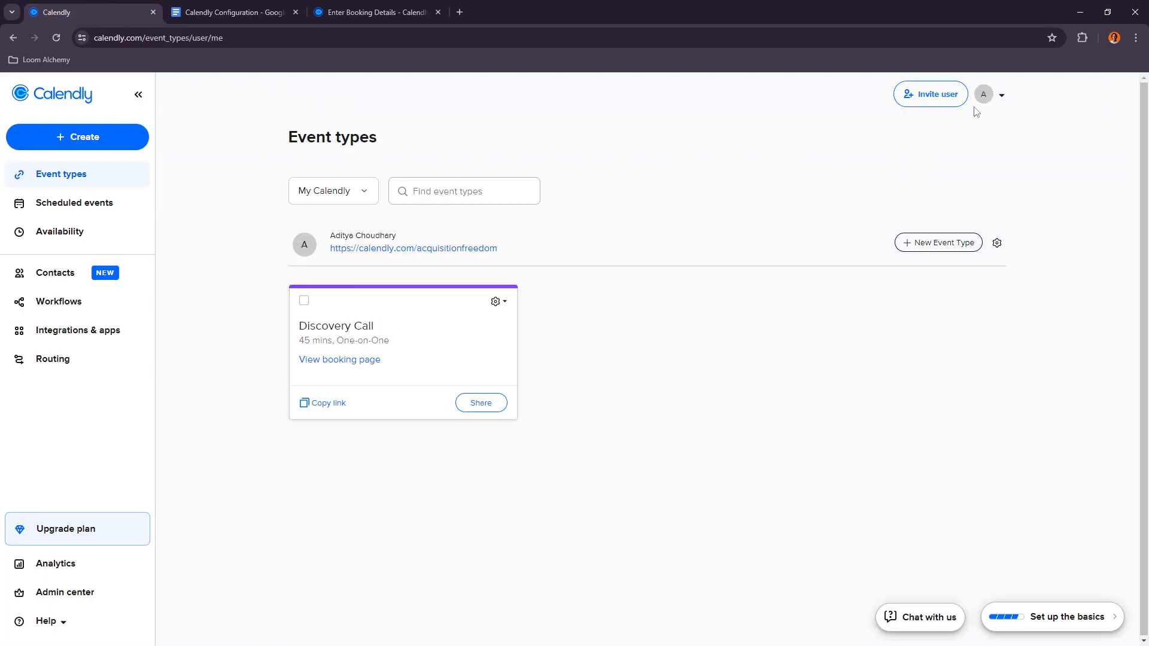
Step: Open the account profile settings, set the time zone to India Standard Time and save the changes
left_click(1001, 95)
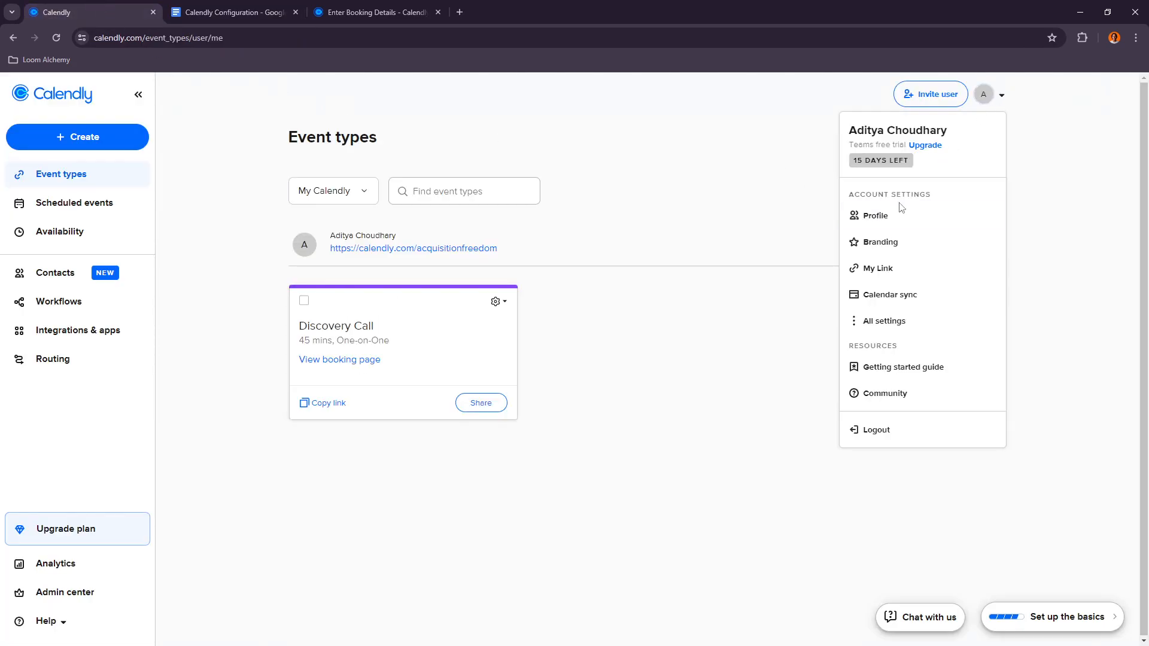
left_click(881, 322)
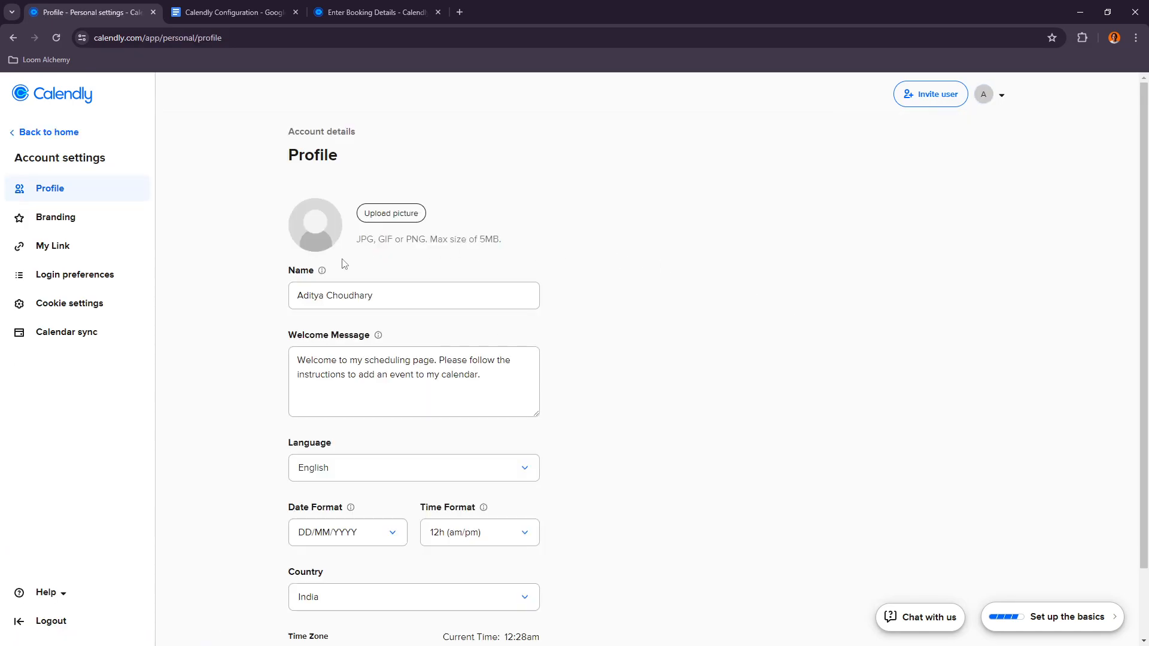
scroll(352, 319, "down", 2)
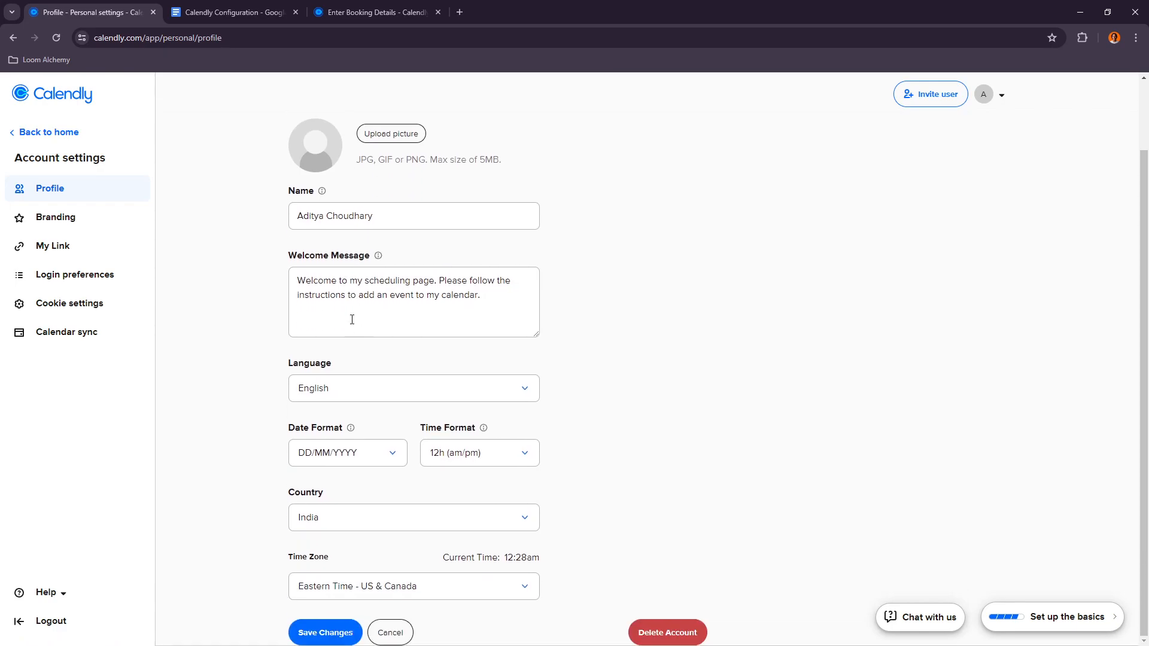
scroll(315, 240, "up", 1)
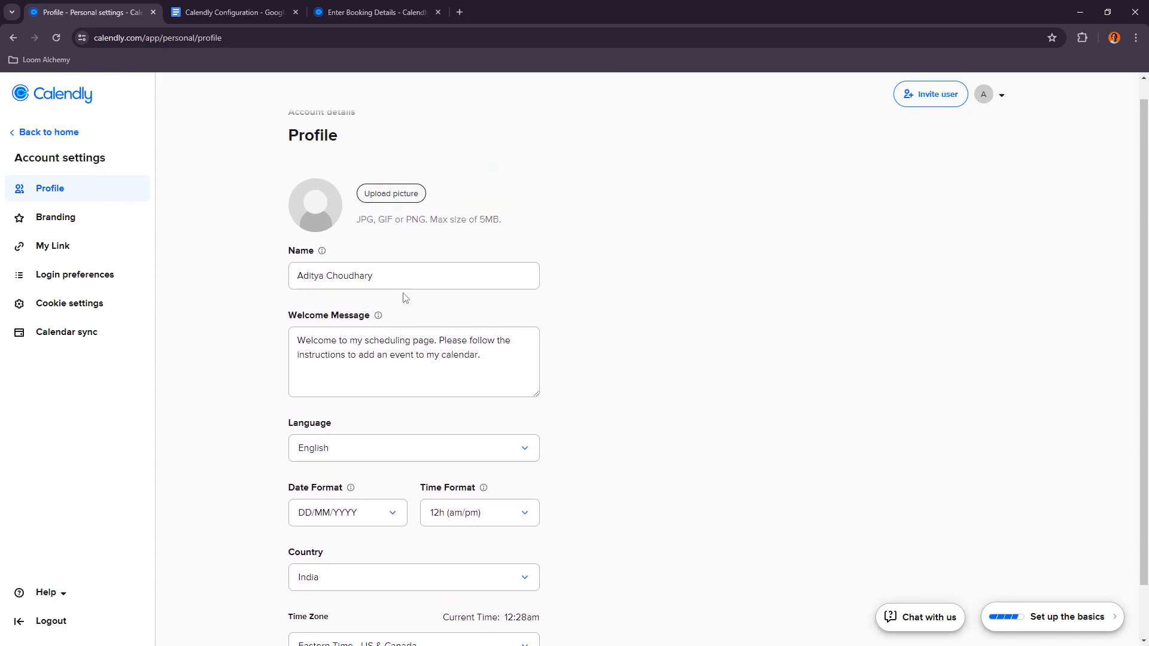
scroll(560, 419, "down", 1)
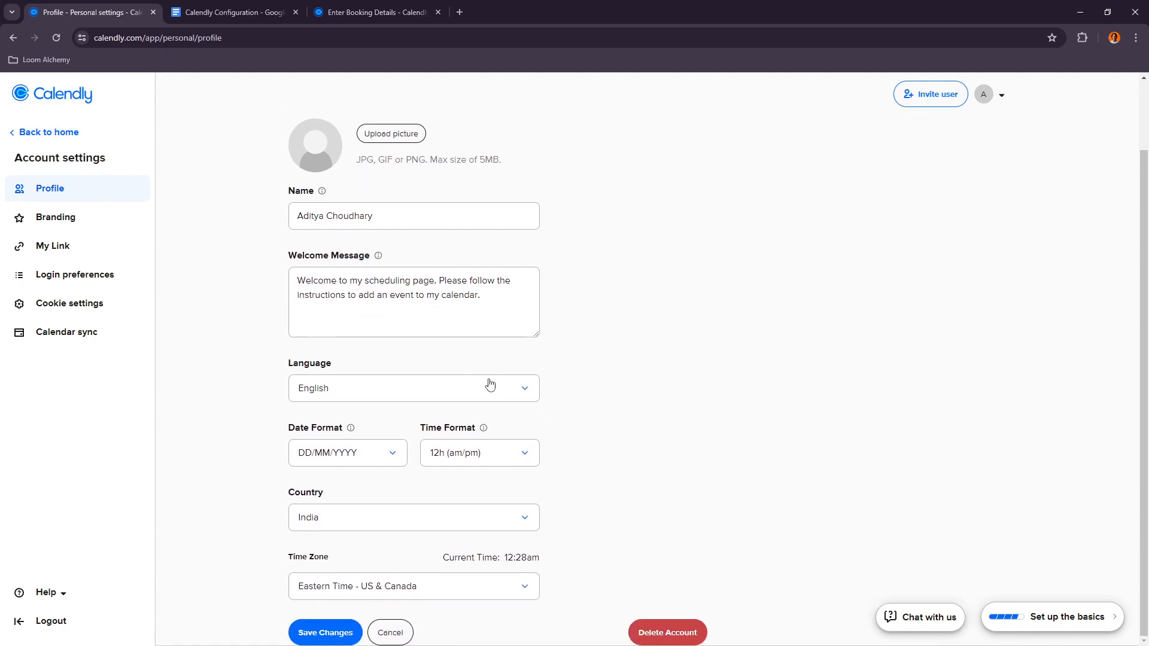
left_click(445, 588)
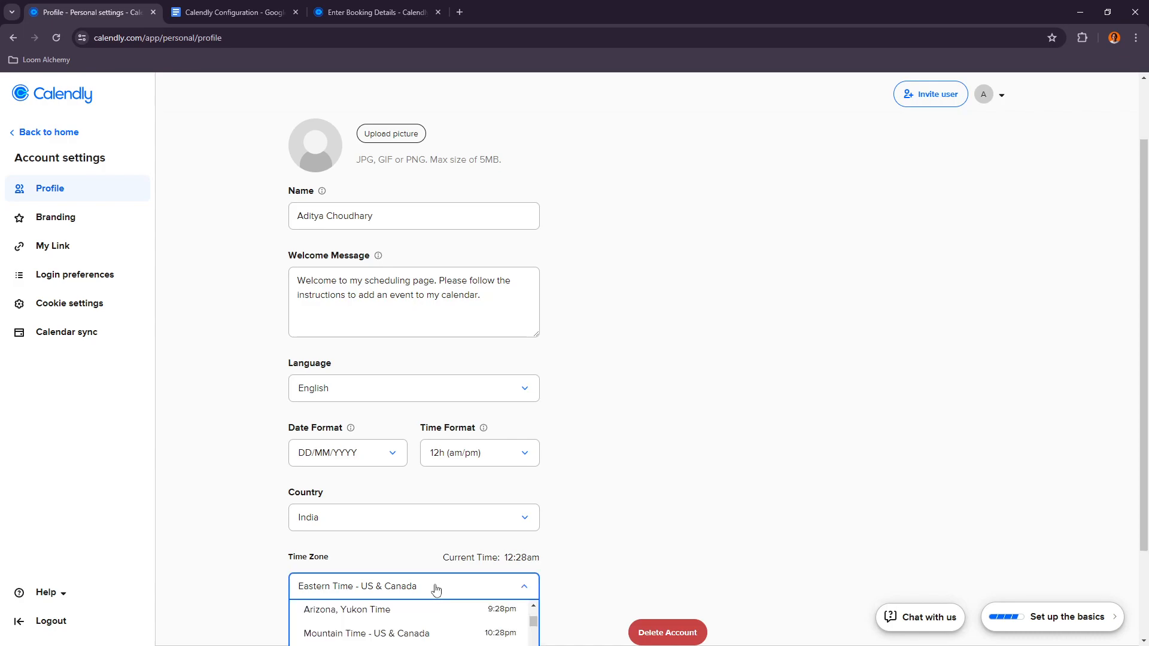
scroll(562, 539, "down", 2)
scroll(451, 548, "down", 2)
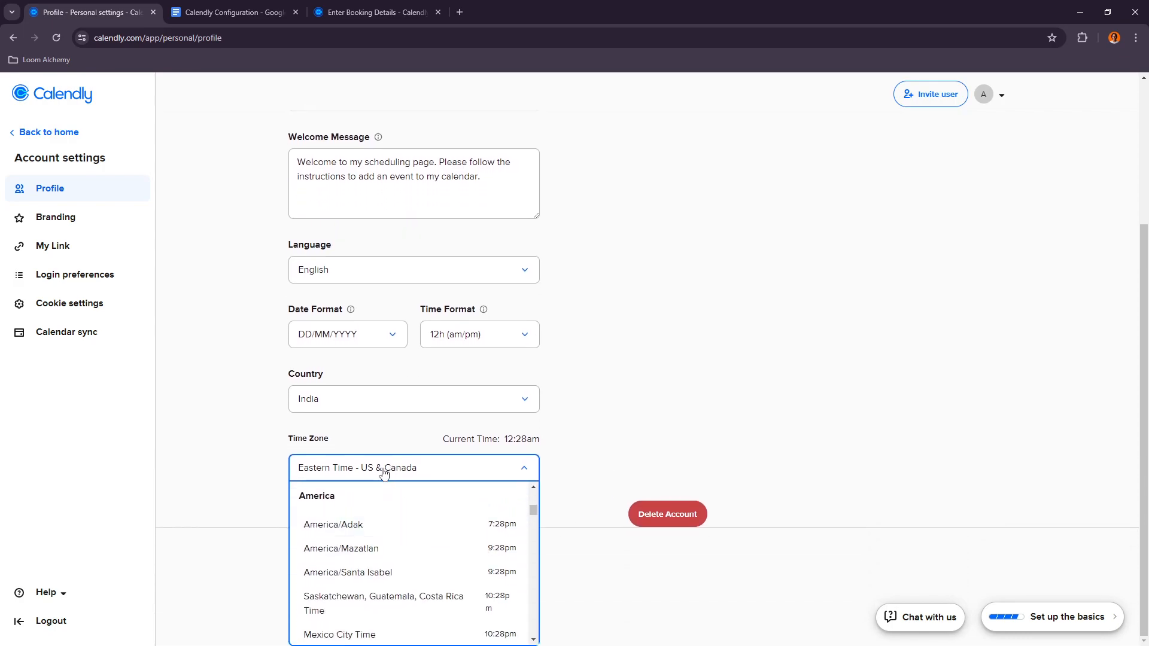
scroll(419, 556, "down", 8)
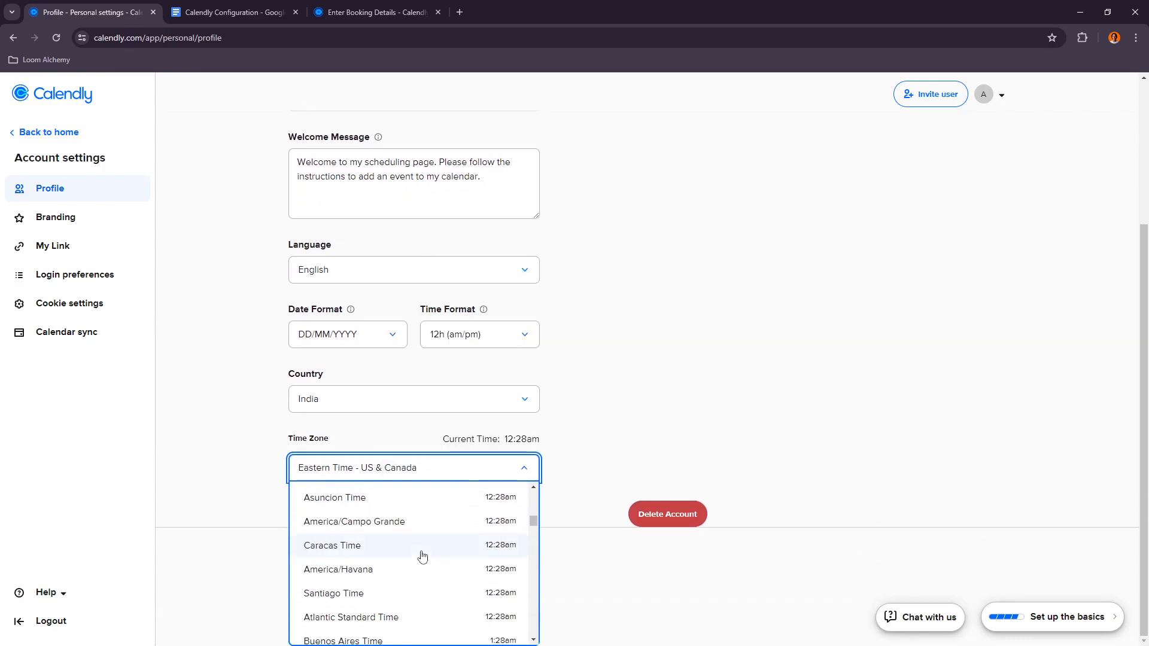
scroll(487, 575, "down", 3)
scroll(487, 580, "up", 2)
scroll(375, 584, "down", 4)
scroll(372, 584, "down", 1)
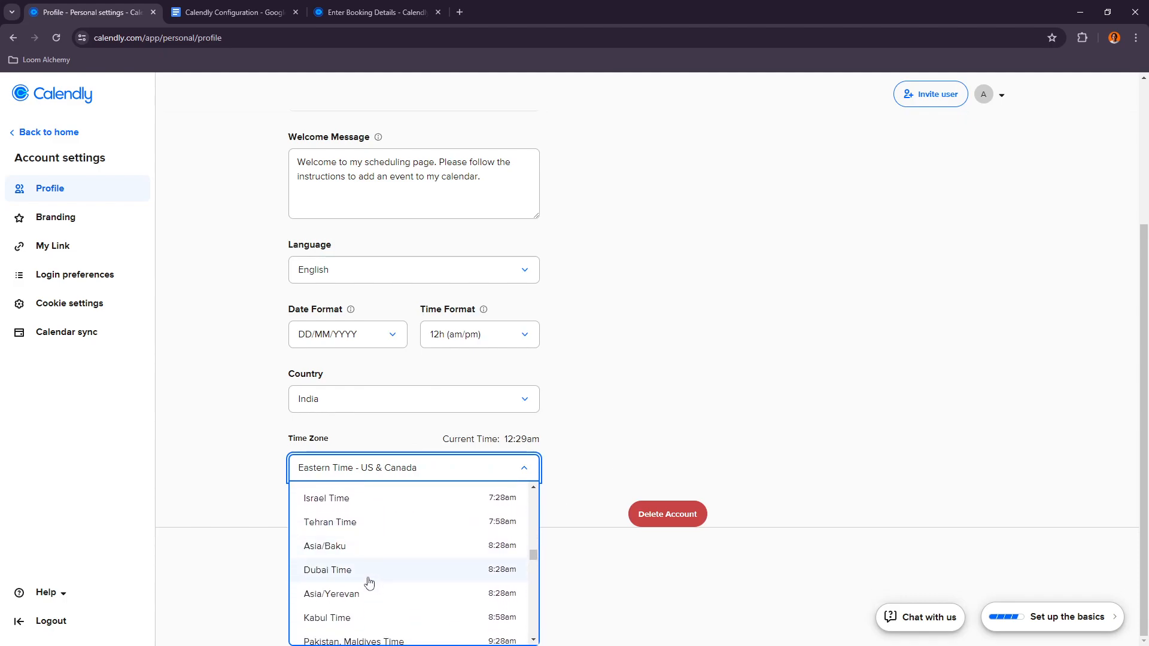
scroll(346, 569, "down", 1)
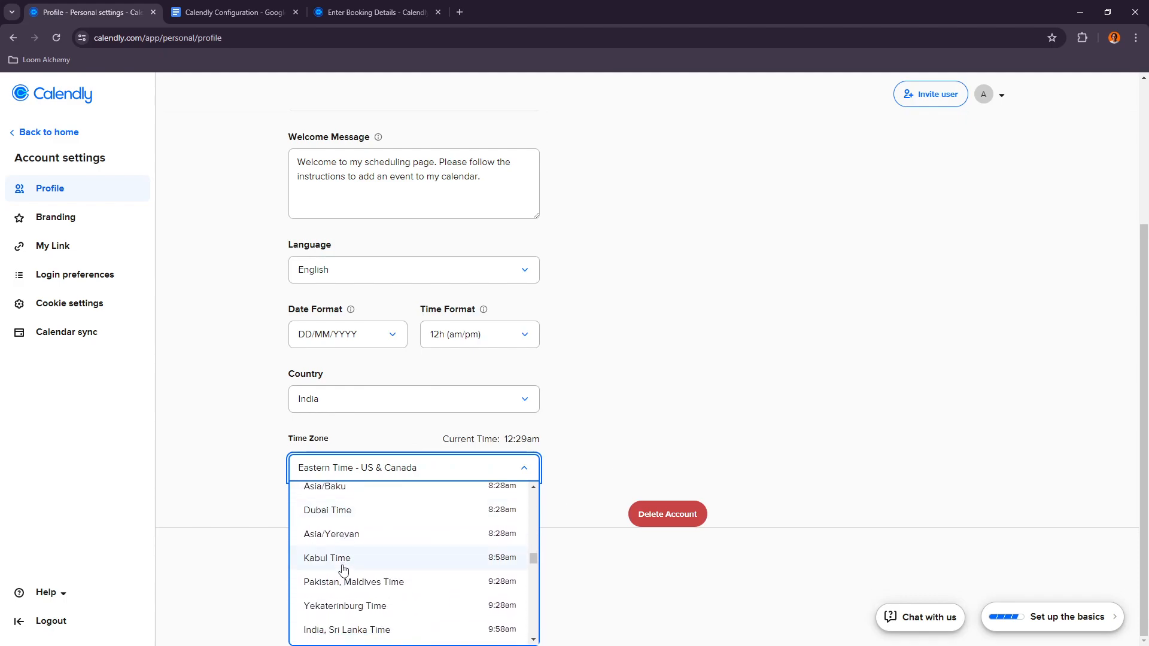
scroll(350, 606, "down", 1)
left_click(356, 594)
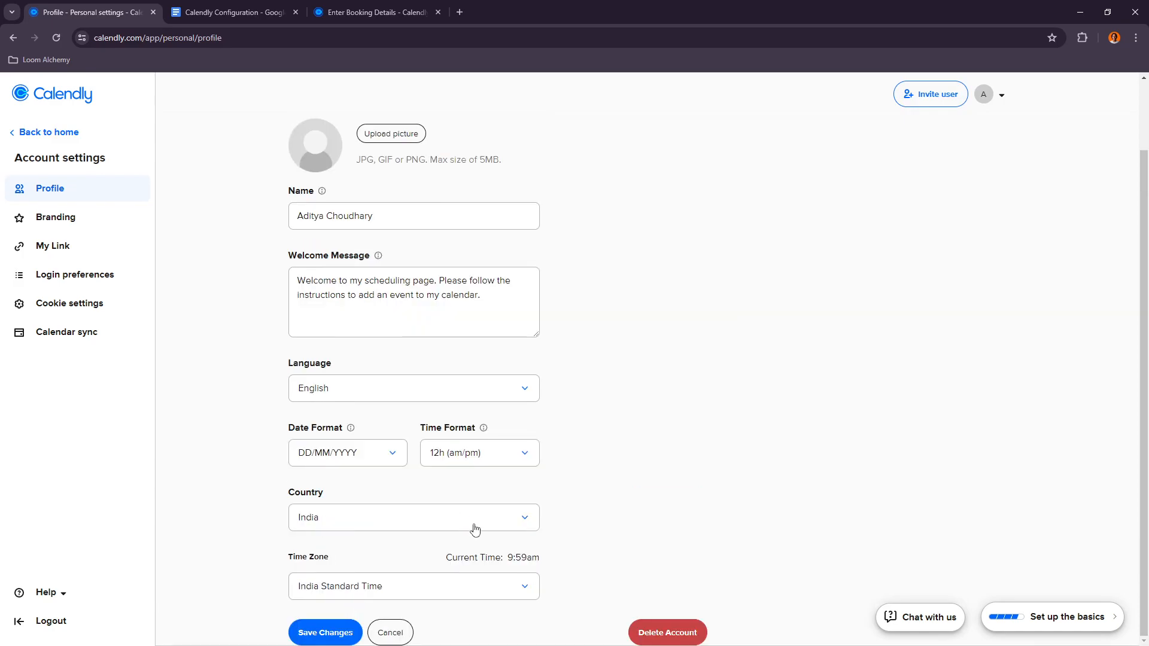
left_click(328, 632)
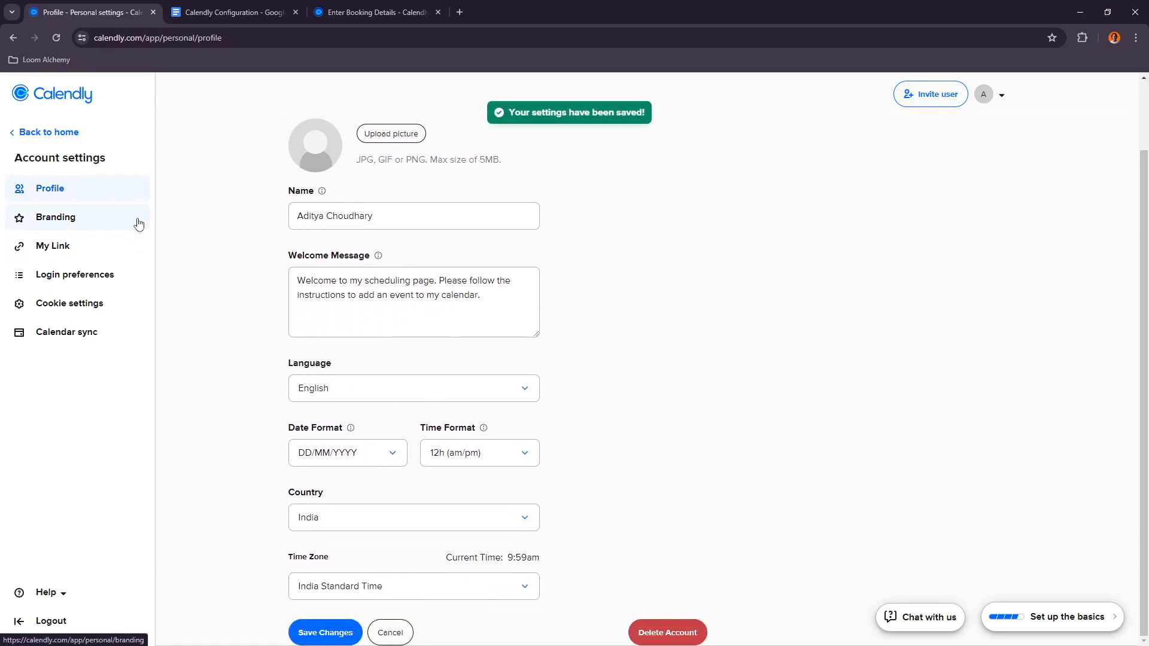
Step: Examine the calendar sync settings and the check-for-conflicts calendar against the document's integration steps
left_click(79, 331)
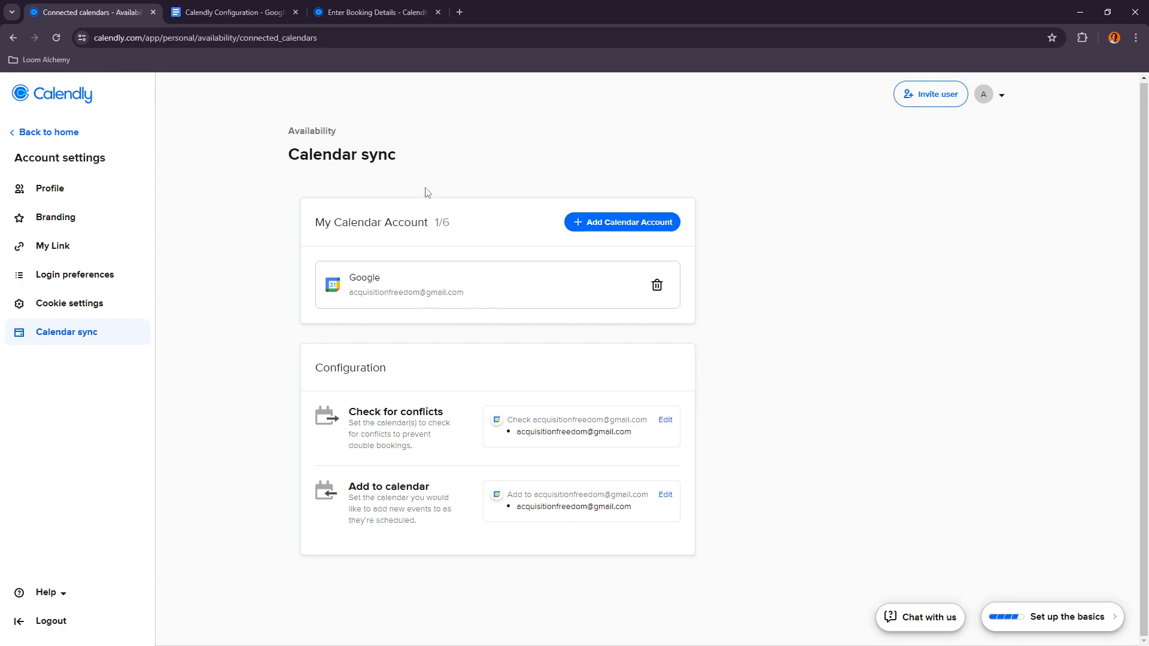
left_click(238, 12)
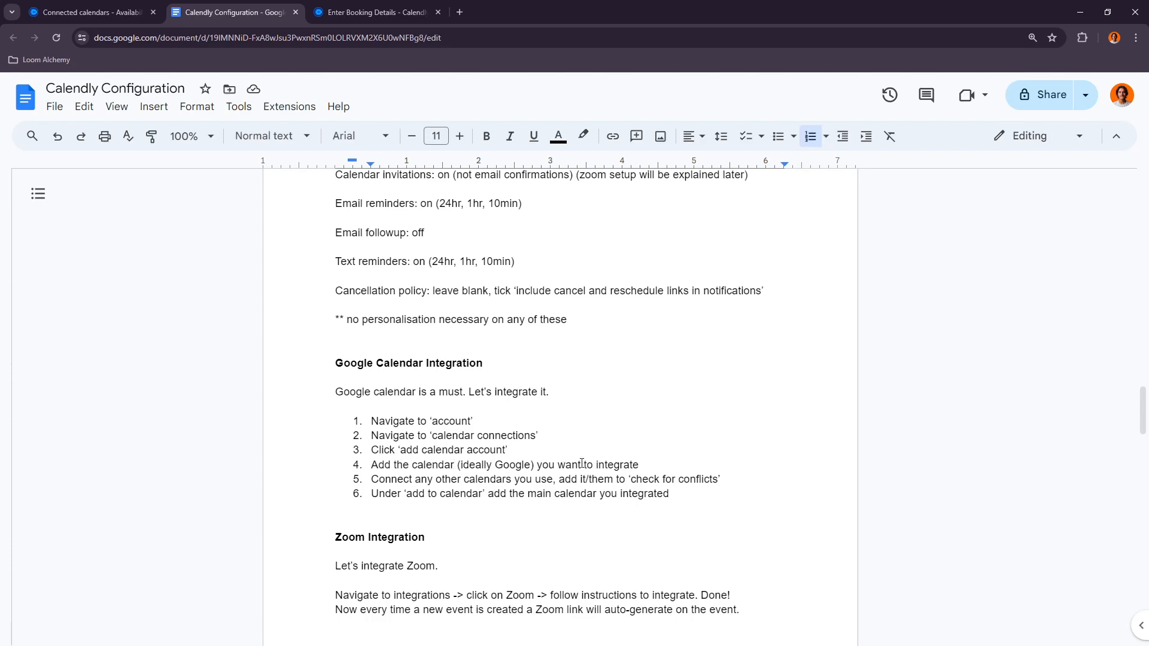
key("ctrl+shift+Tab")
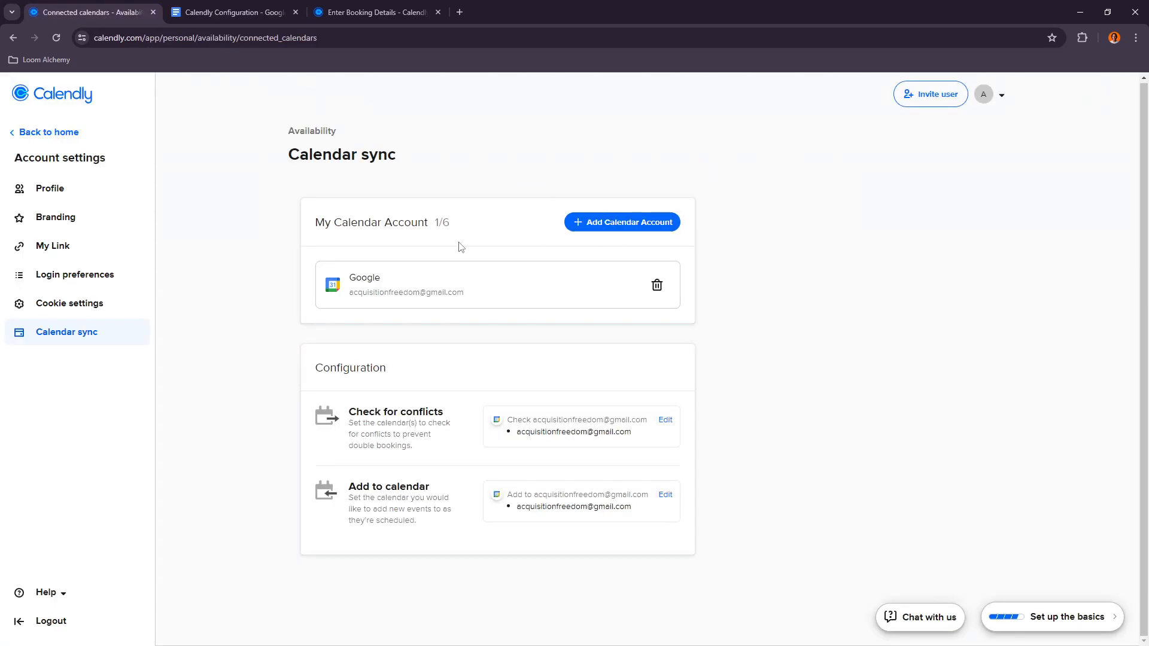
left_click(238, 12)
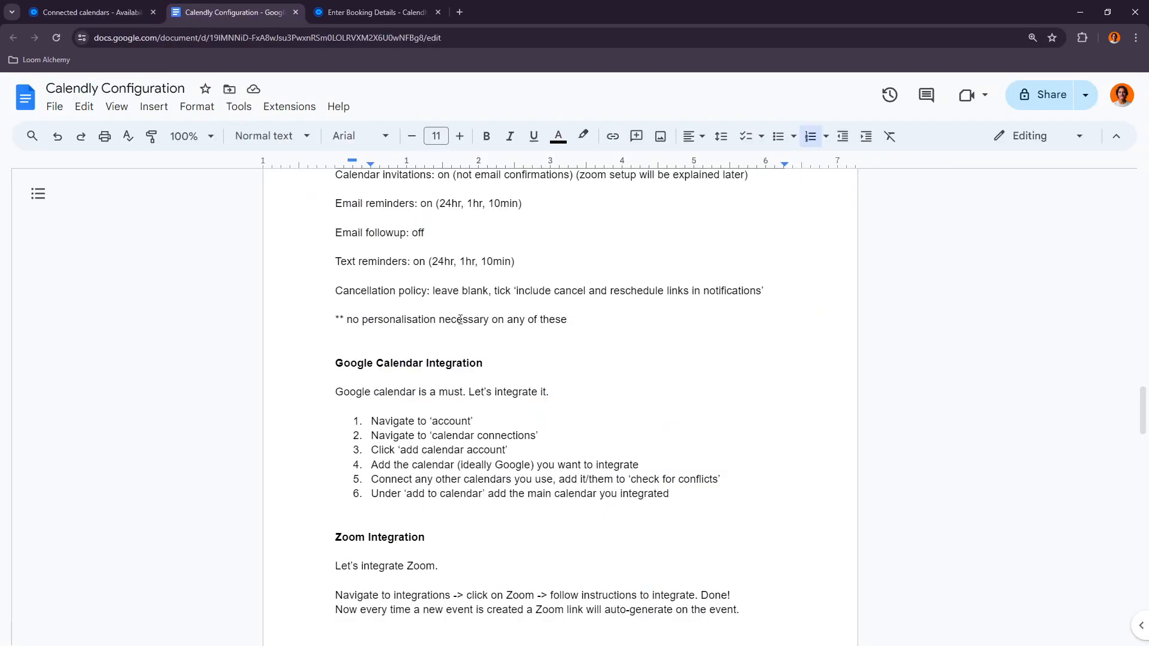
key("ctrl+shift+Tab")
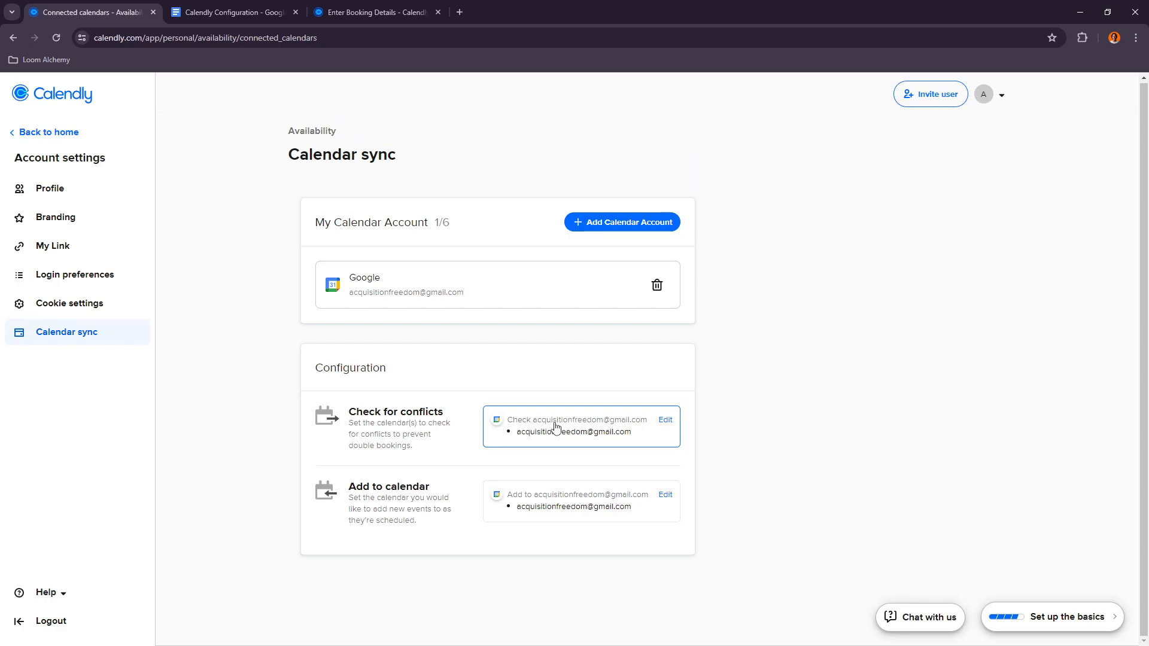
left_click(585, 436)
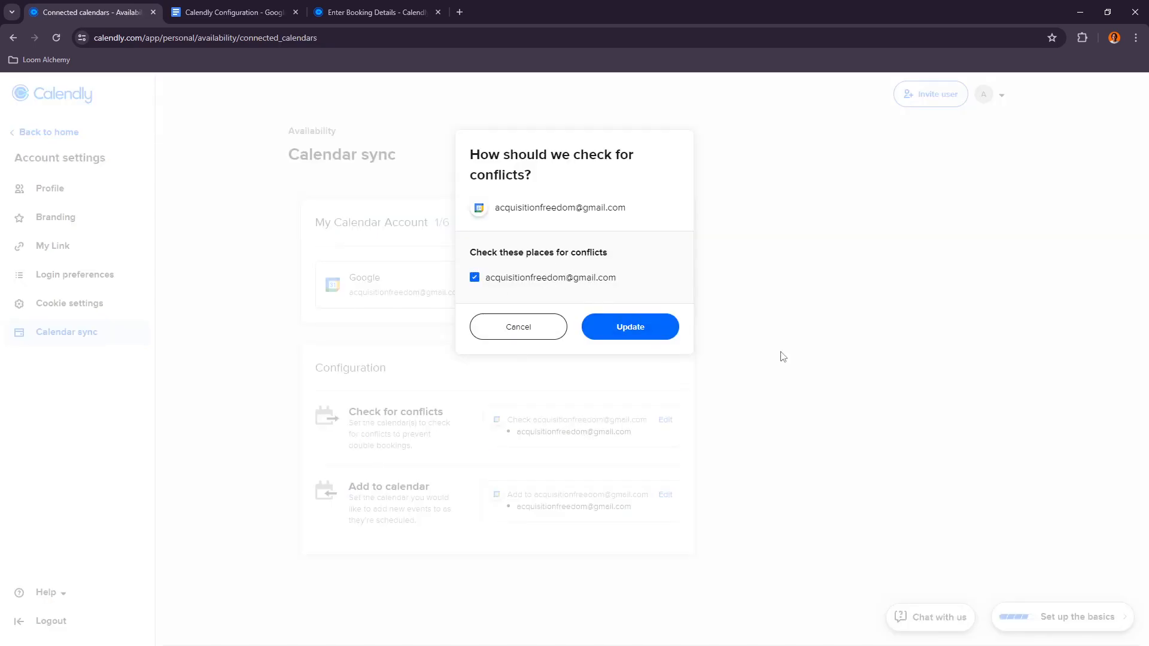
left_click(518, 327)
Step: Open Google Calendar in a new tab and remove the Birthdays calendar from My calendars
left_click(459, 12)
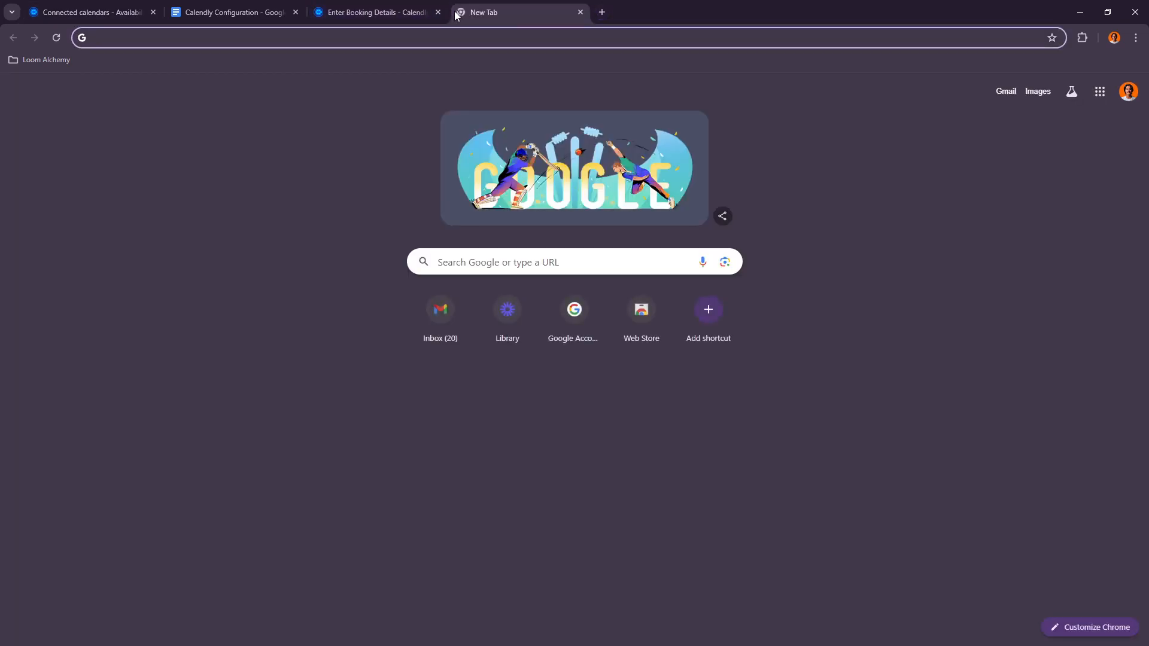
type("calendar")
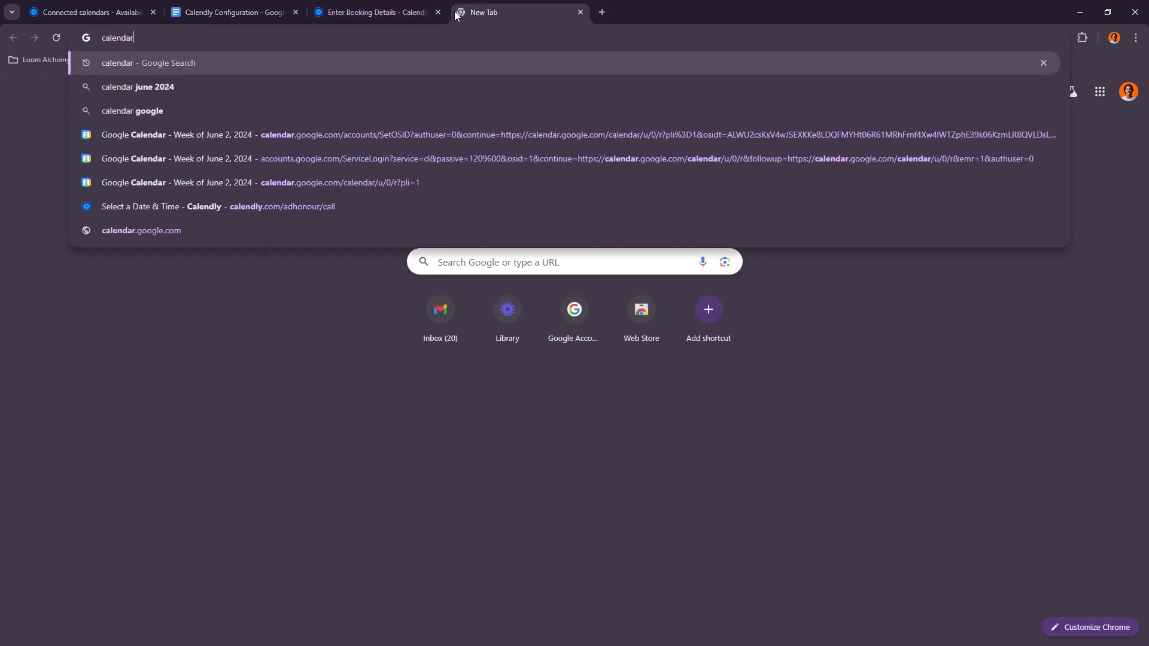
left_click(231, 231)
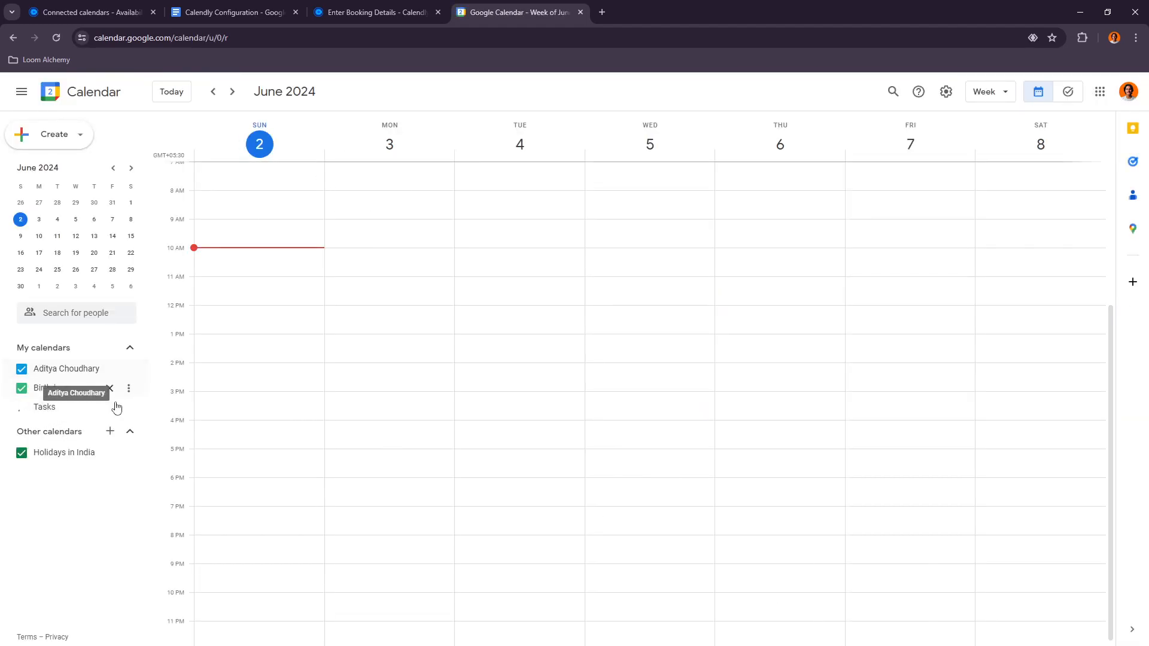
left_click(110, 388)
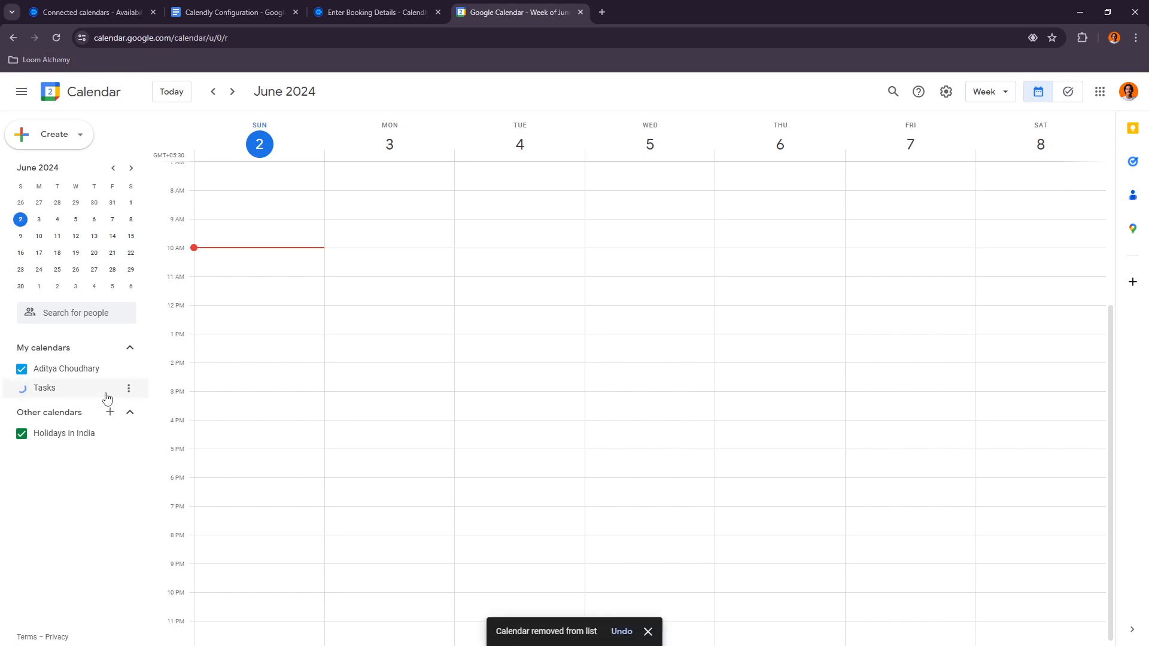
left_click(96, 353)
left_click(90, 352)
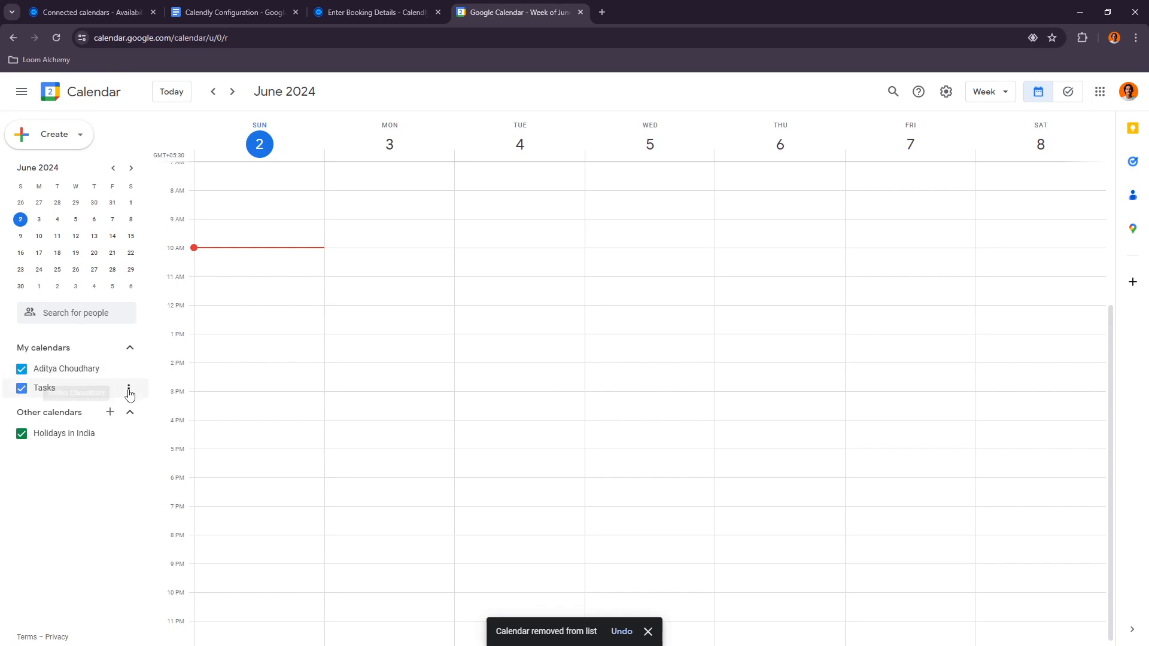
Step: Create a new Google calendar named Meetings
left_click(128, 389)
left_click(71, 390)
left_click(45, 388)
left_click(110, 413)
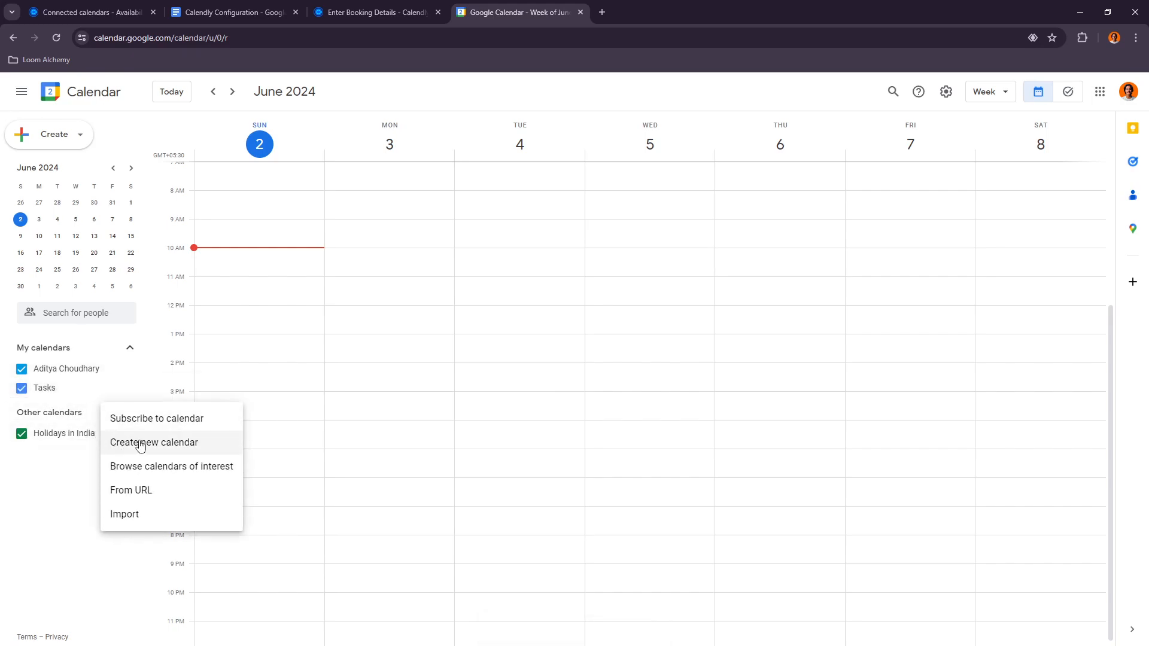
left_click(139, 442)
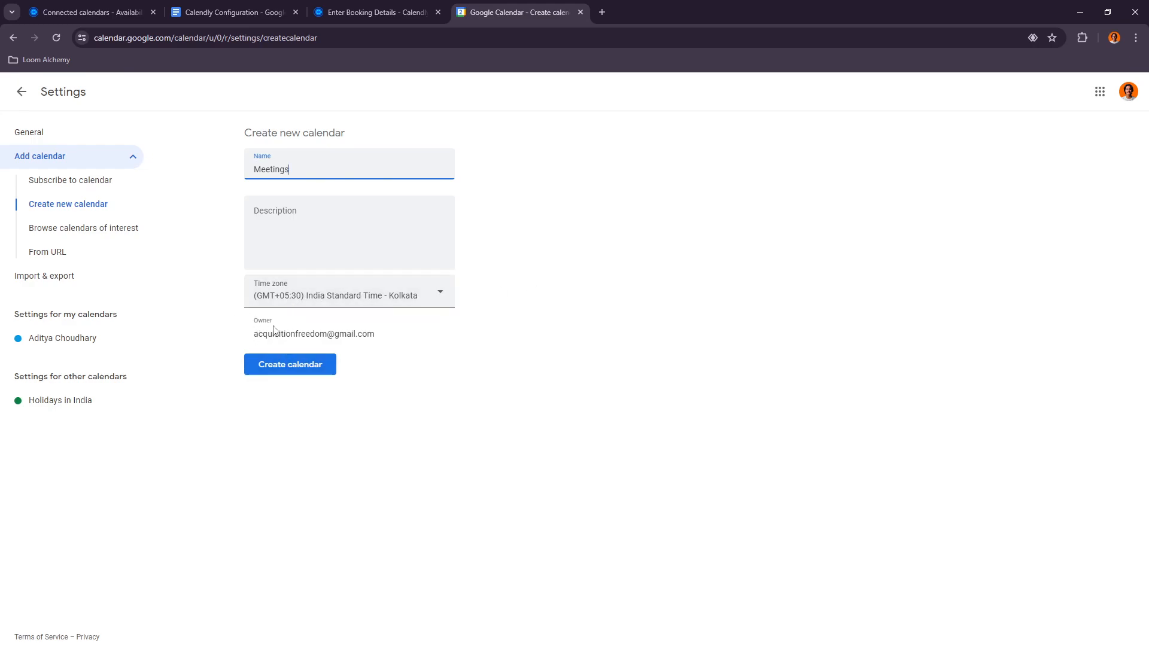
left_click(286, 372)
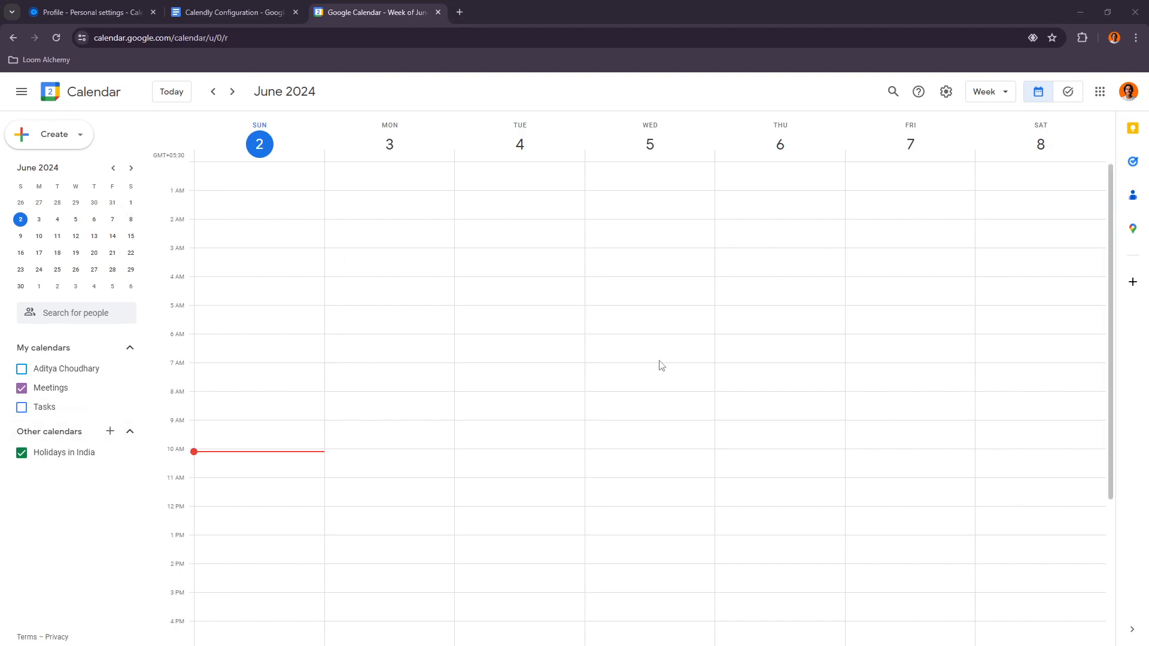
left_click(22, 370)
left_click(20, 408)
left_click(47, 387)
left_click(47, 388)
left_click(24, 369)
left_click(22, 408)
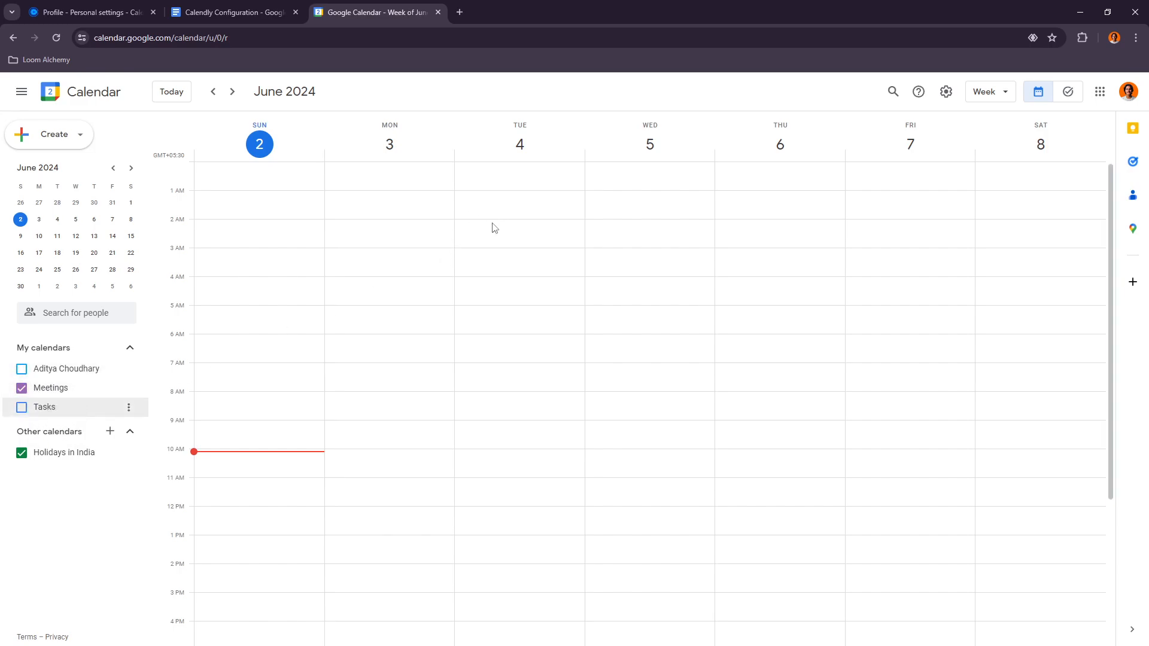
Step: Create an event titled exam on Tuesday, June 4 from 11am to 8pm in the Meetings calendar
scroll(470, 393, "down", 2)
left_click_drag(496, 366, 508, 529)
scroll(500, 443, "down", 1)
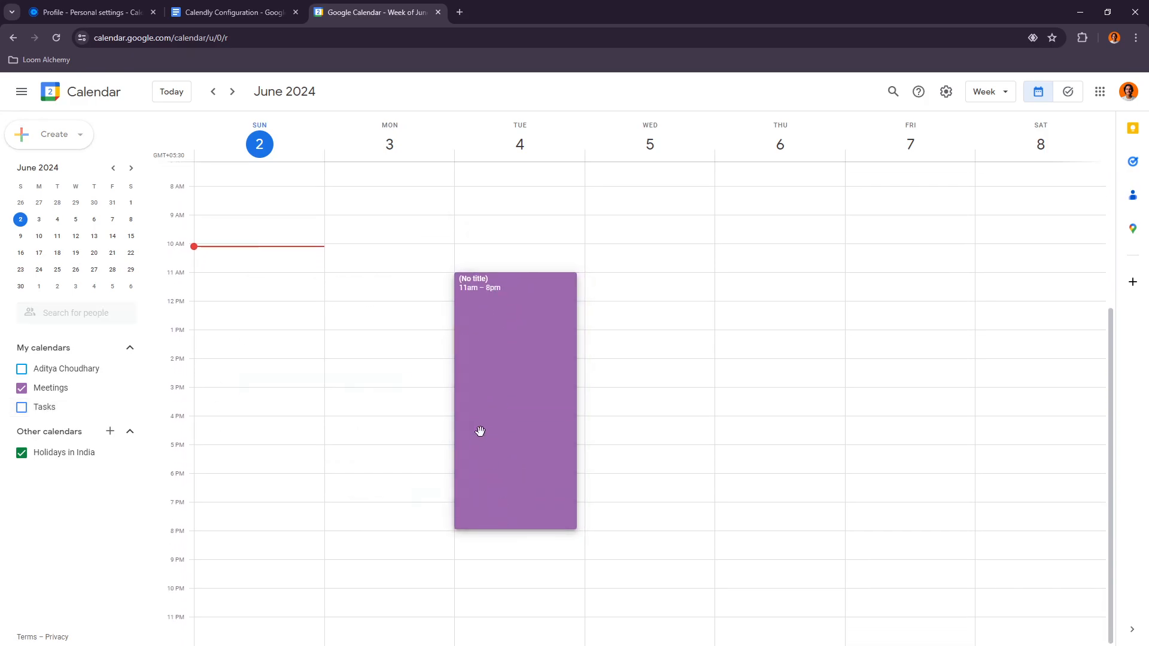
type("e")
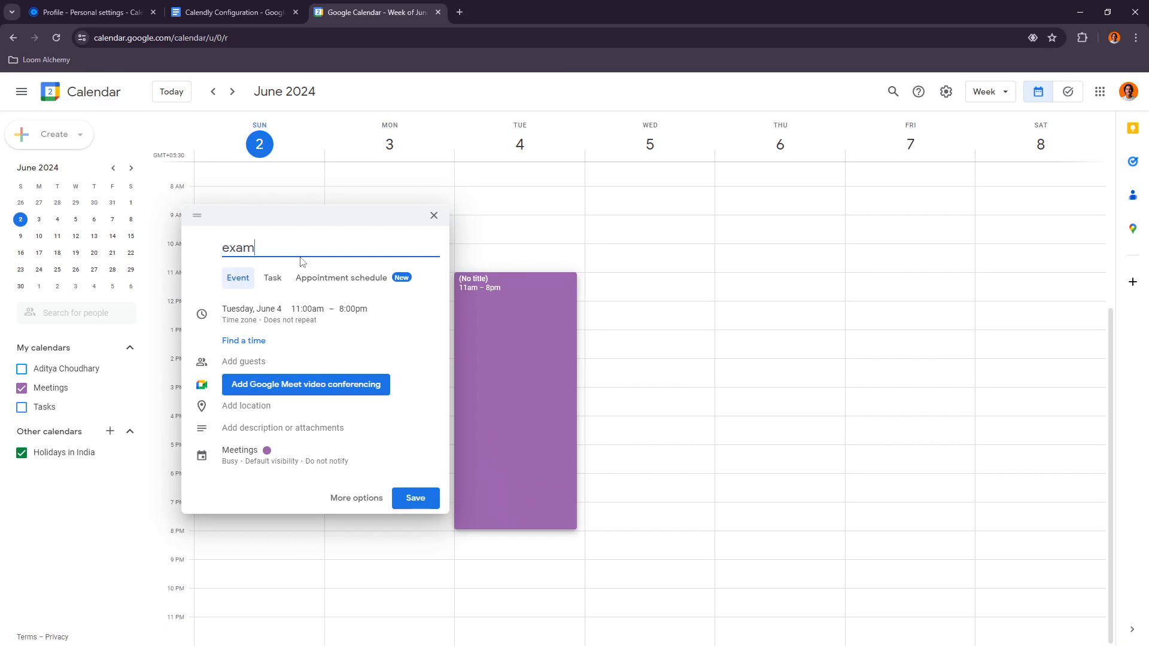
type("xam")
left_click(416, 498)
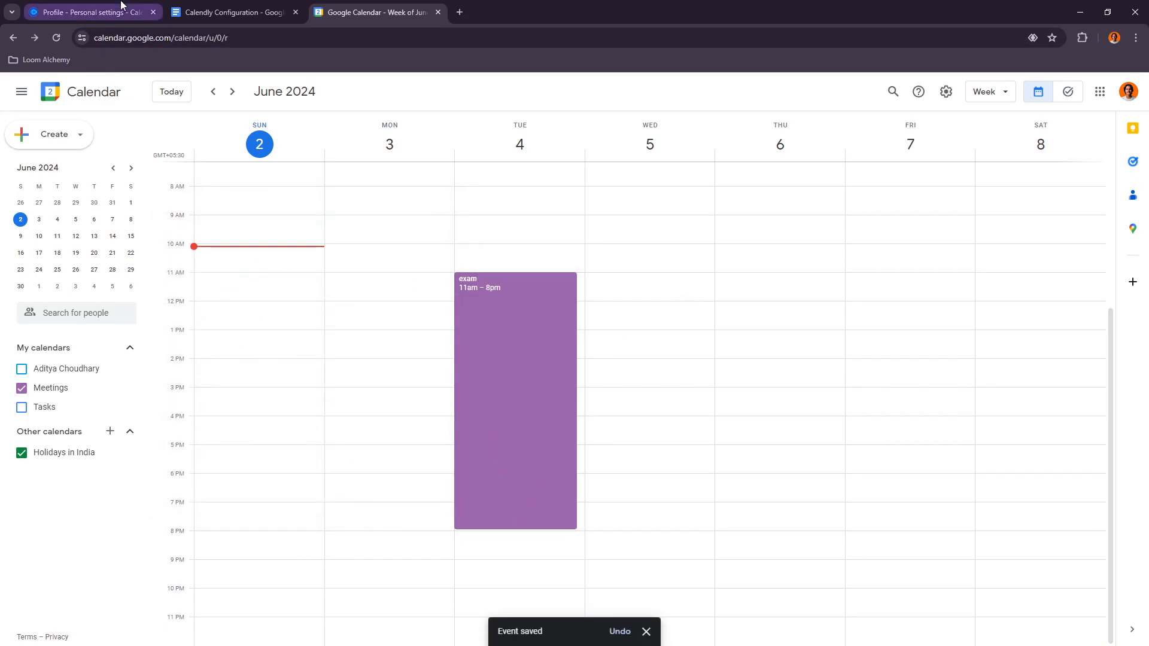
left_click(89, 12)
left_click(1004, 96)
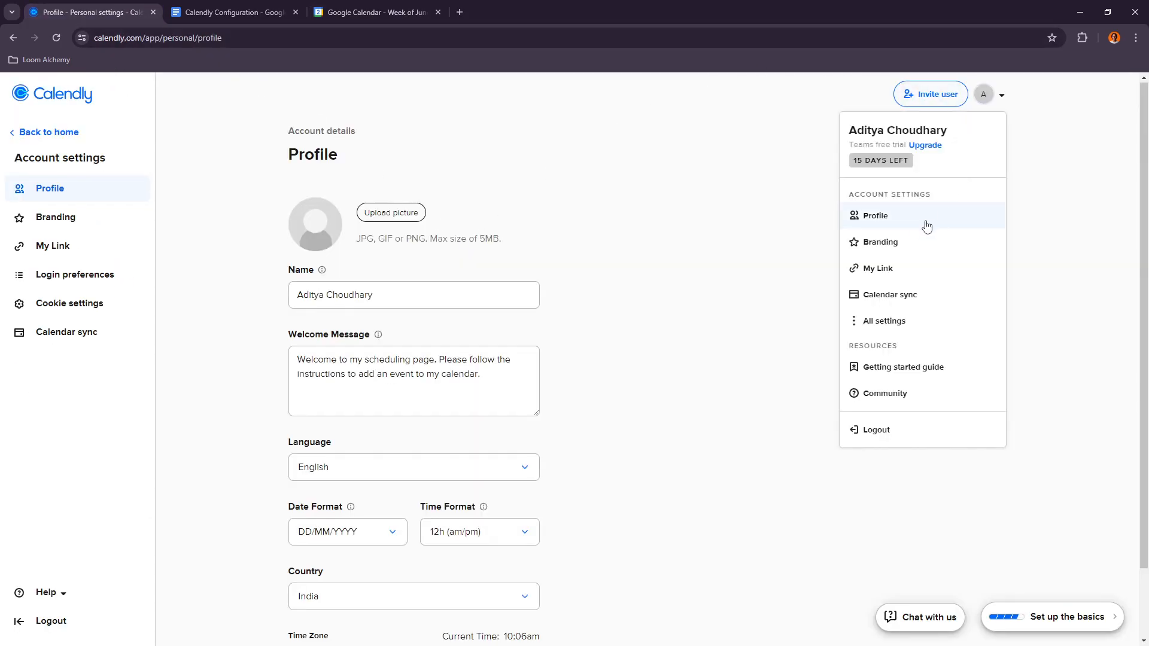
left_click(904, 303)
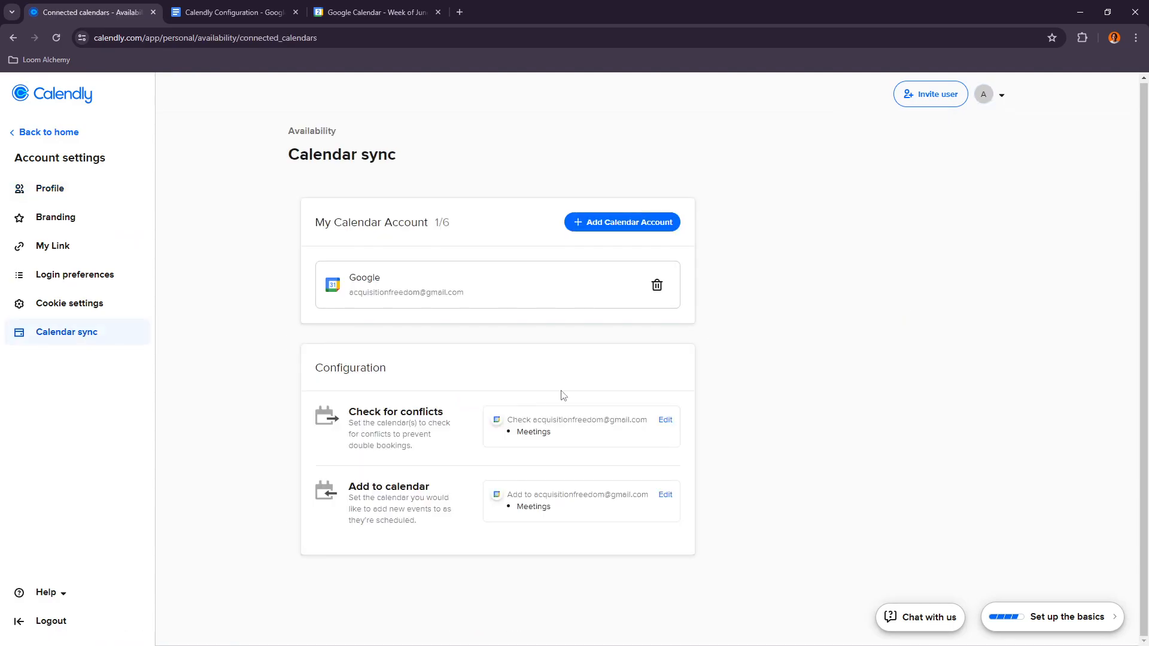
left_click(594, 427)
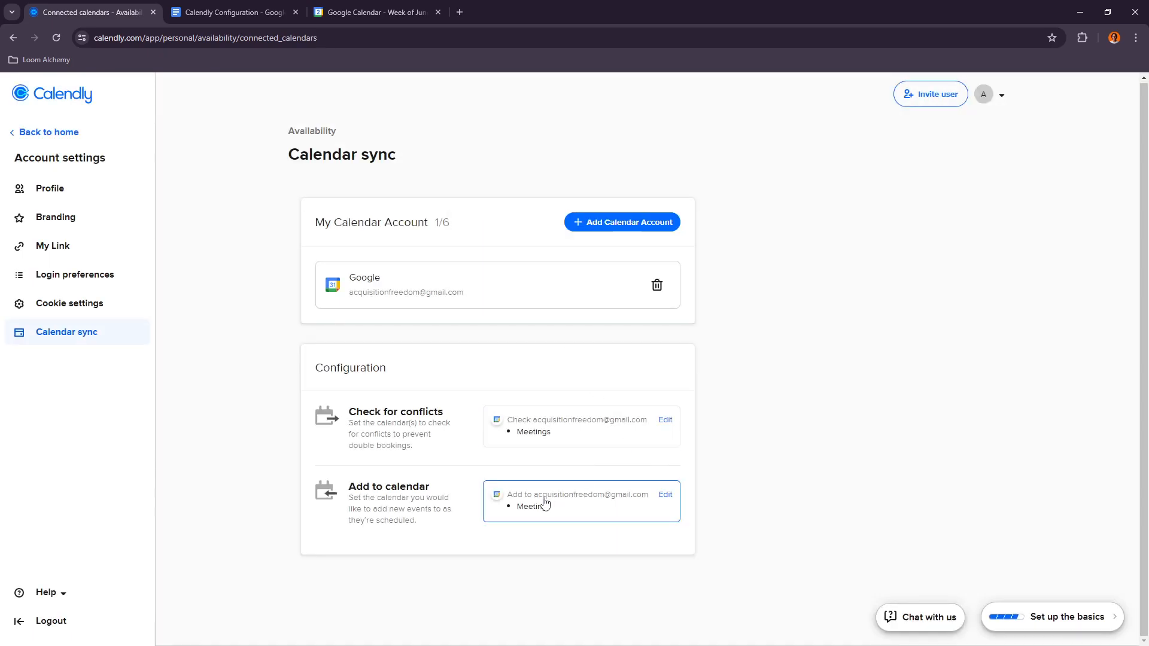
left_click(608, 512)
left_click(502, 299)
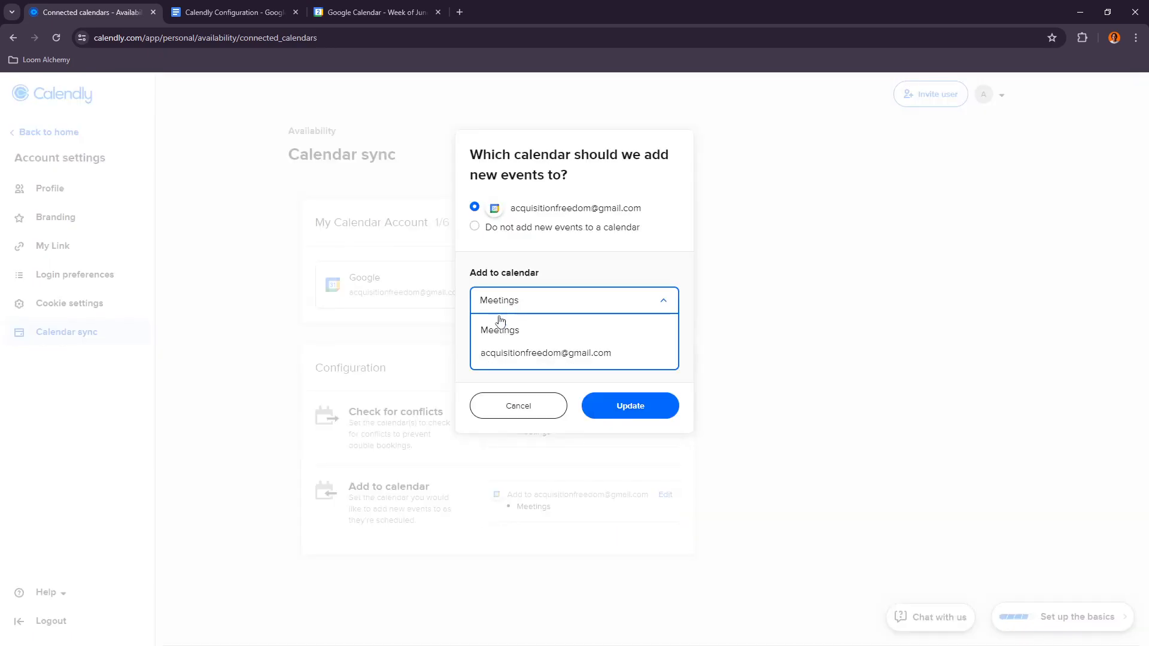
left_click(505, 331)
left_click(647, 410)
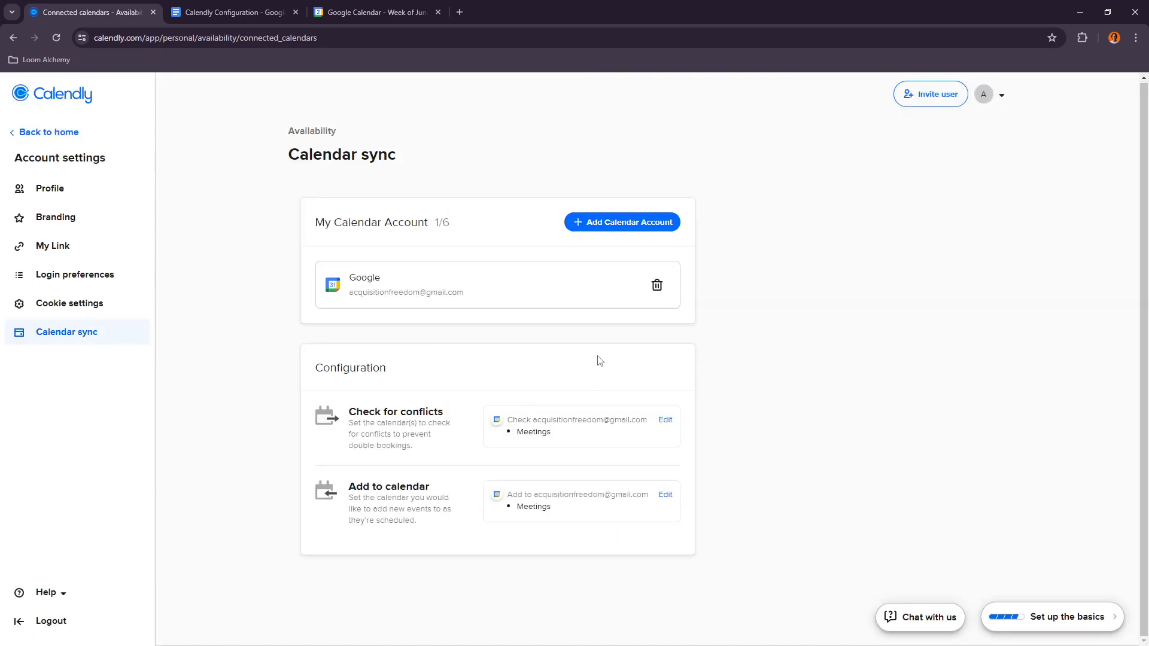
Step: Return to the event types page and copy the Discovery Call event link
left_click(48, 189)
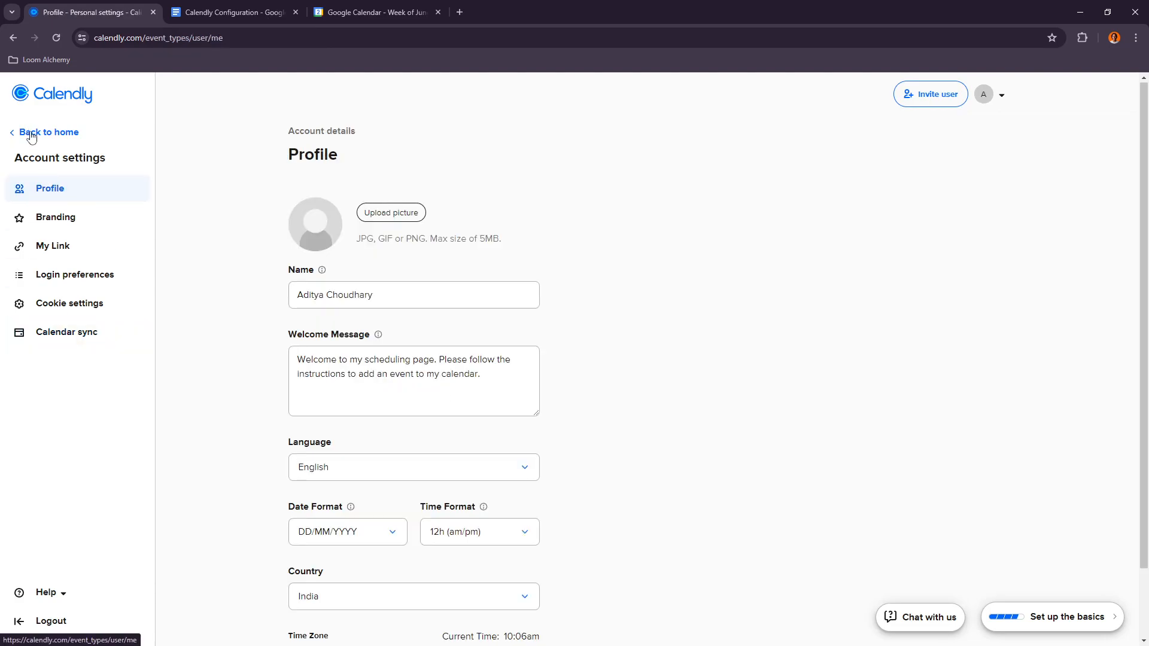
left_click(27, 130)
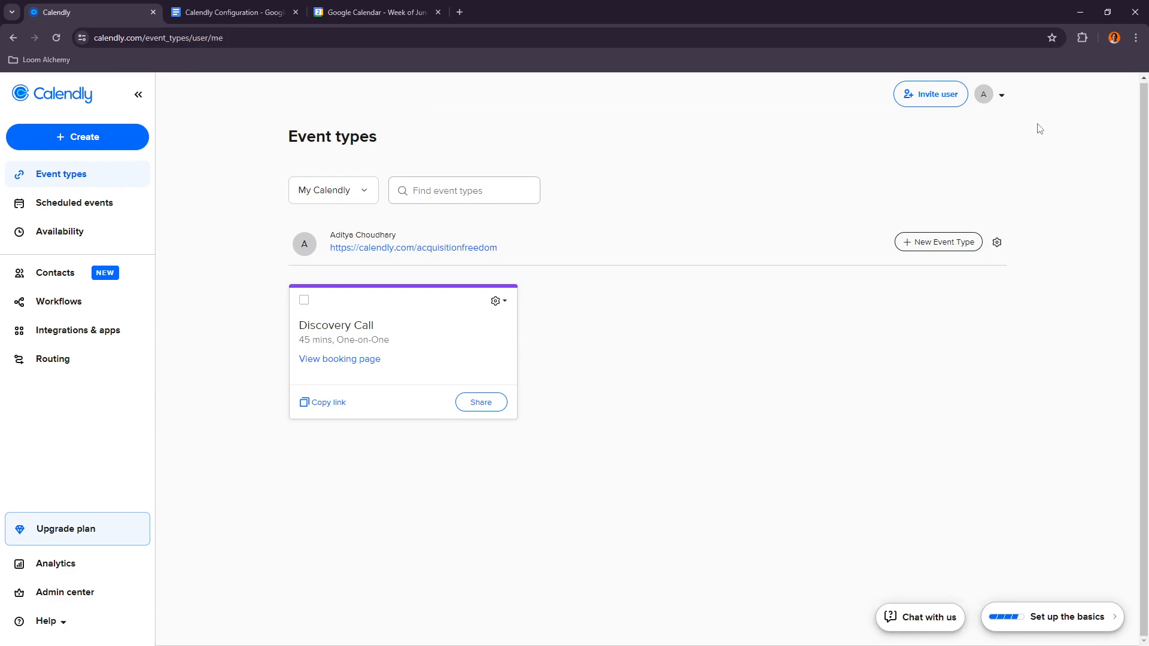
left_click(1002, 95)
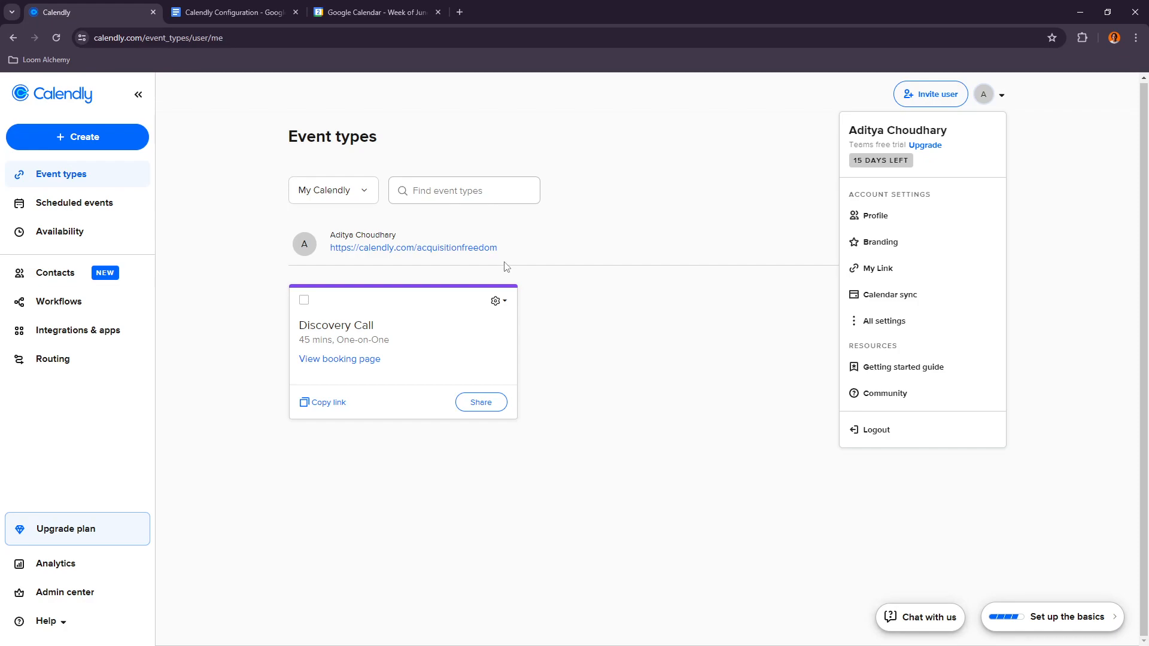
left_click(323, 402)
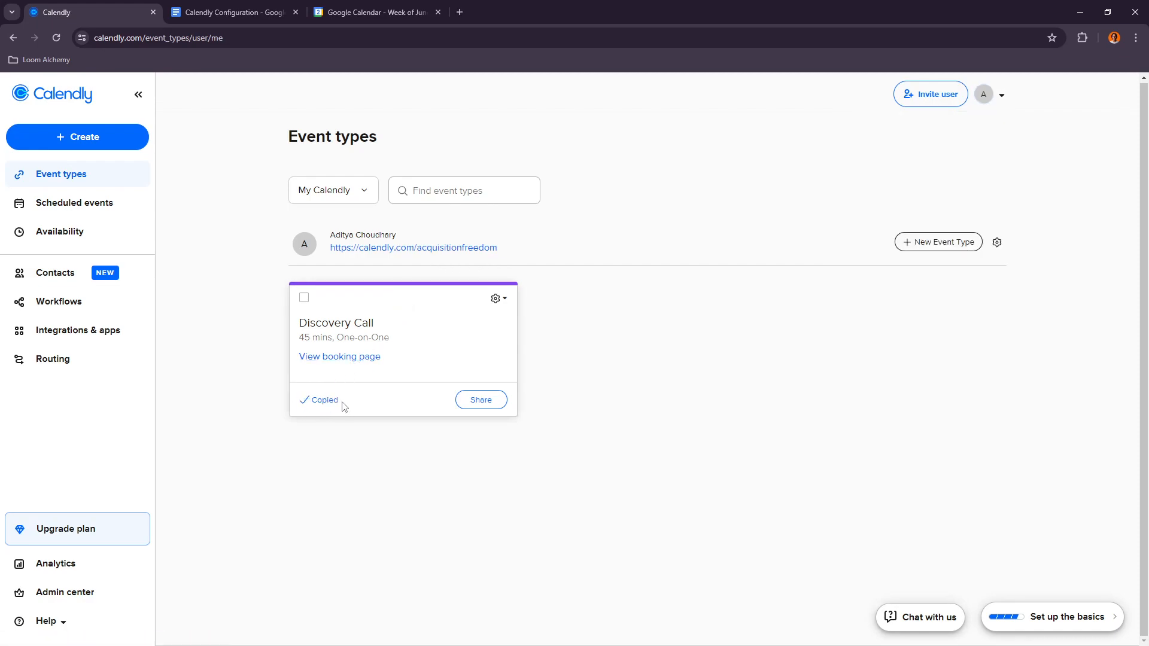
Step: Open the copied Discovery Call booking page in a new tab and select Tuesday, June 4
left_click(459, 12)
type("https://calendly.com/acquisitionfreedom/call")
key("Return")
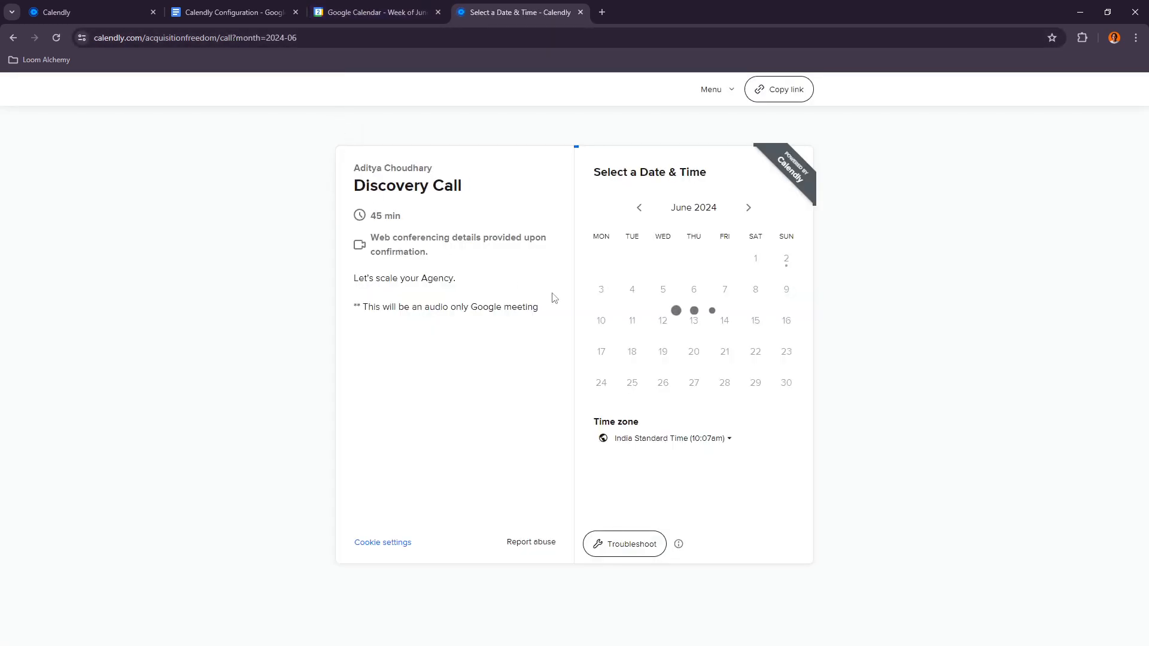
left_click(377, 12)
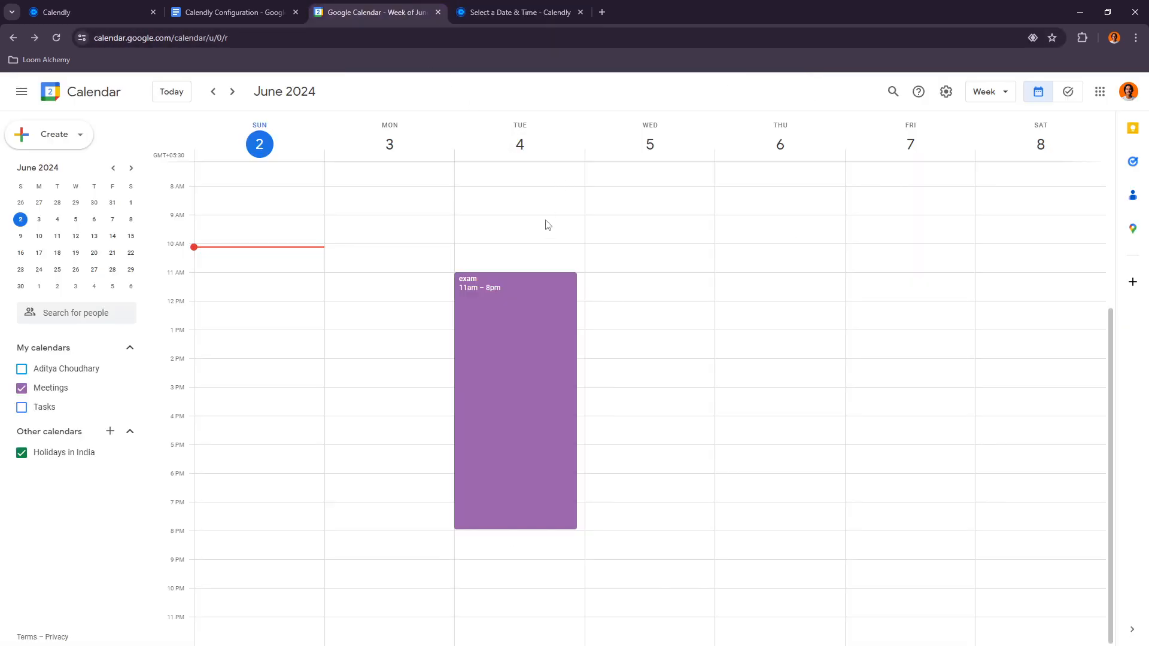
left_click(505, 5)
left_click(632, 289)
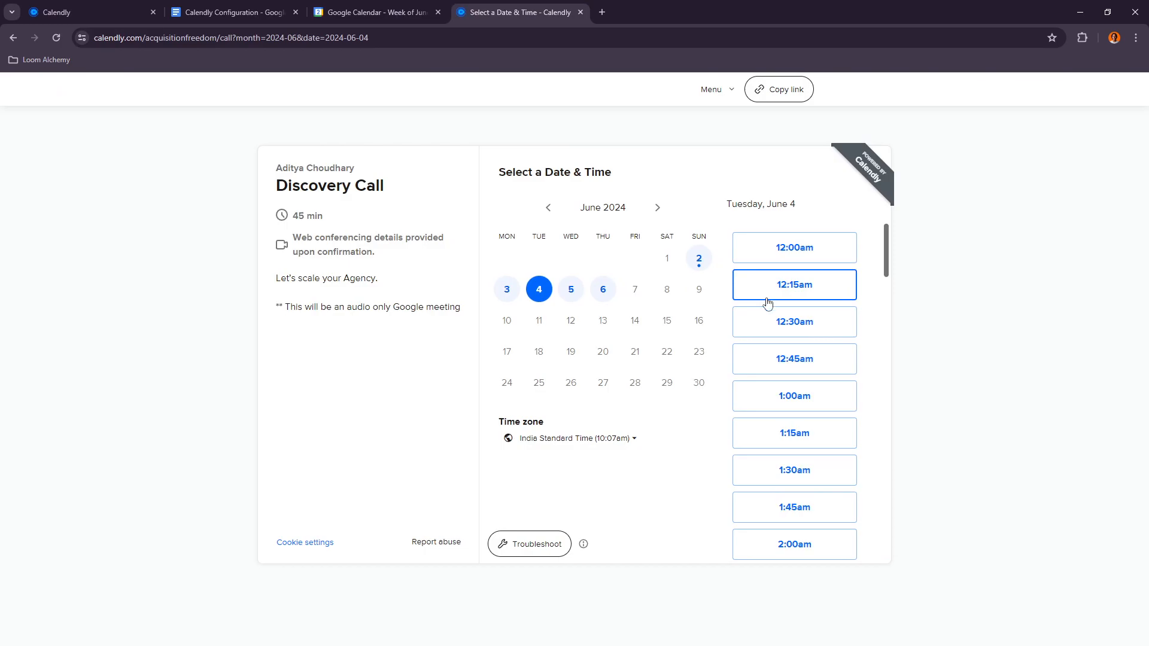
Step: Check June 4's available booking times against the exam event in Google Calendar
scroll(774, 315, "down", 3)
scroll(774, 315, "down", 3)
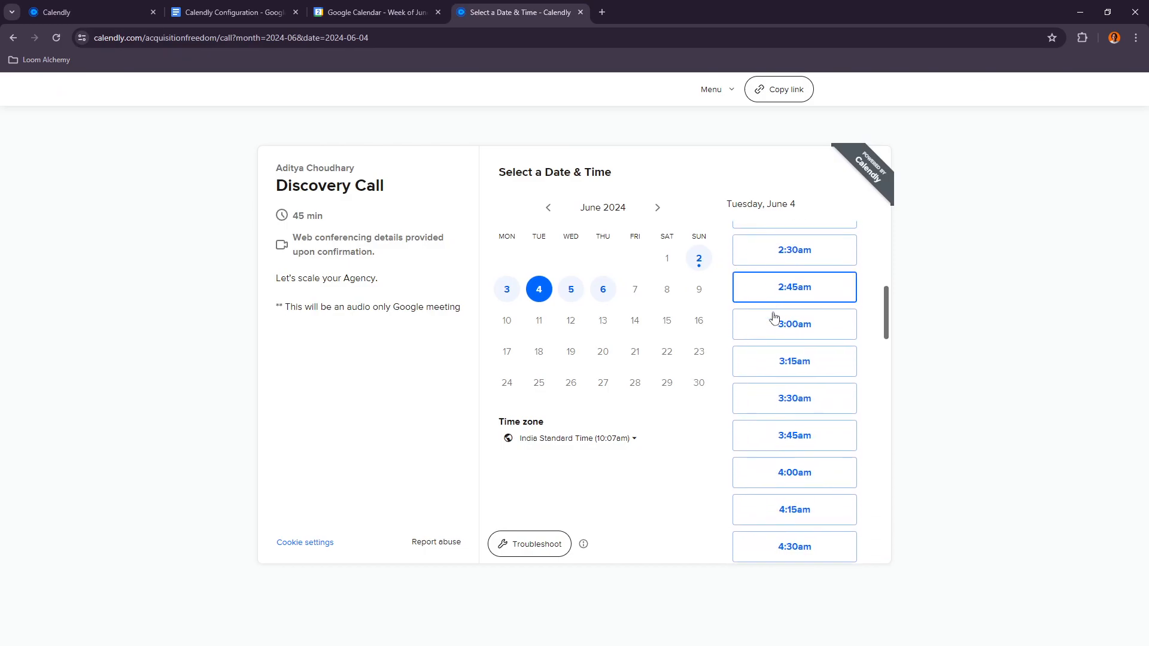
left_click(359, 11)
left_click(495, 6)
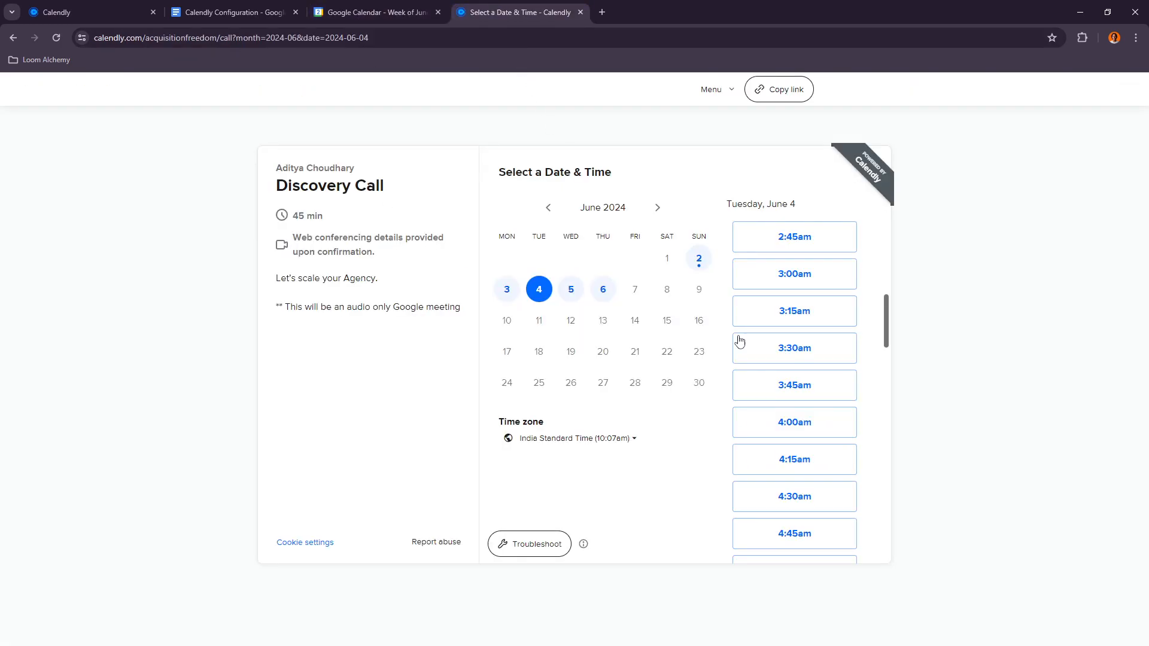
scroll(799, 407, "down", 6)
scroll(801, 449, "down", 9)
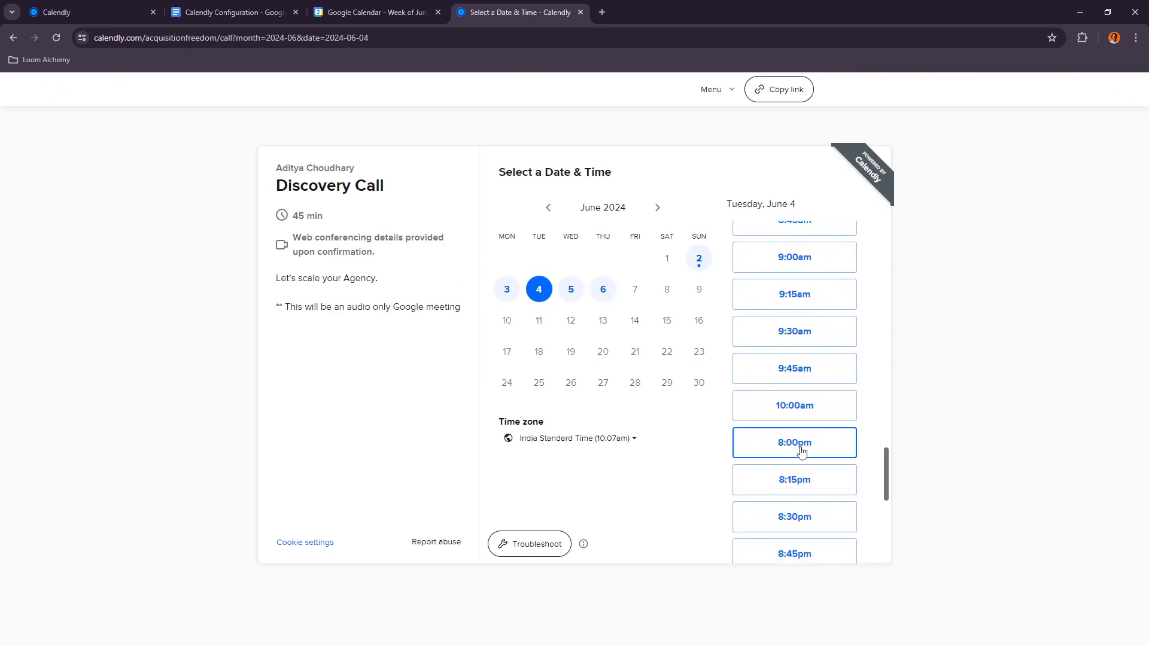
scroll(798, 444, "down", 1)
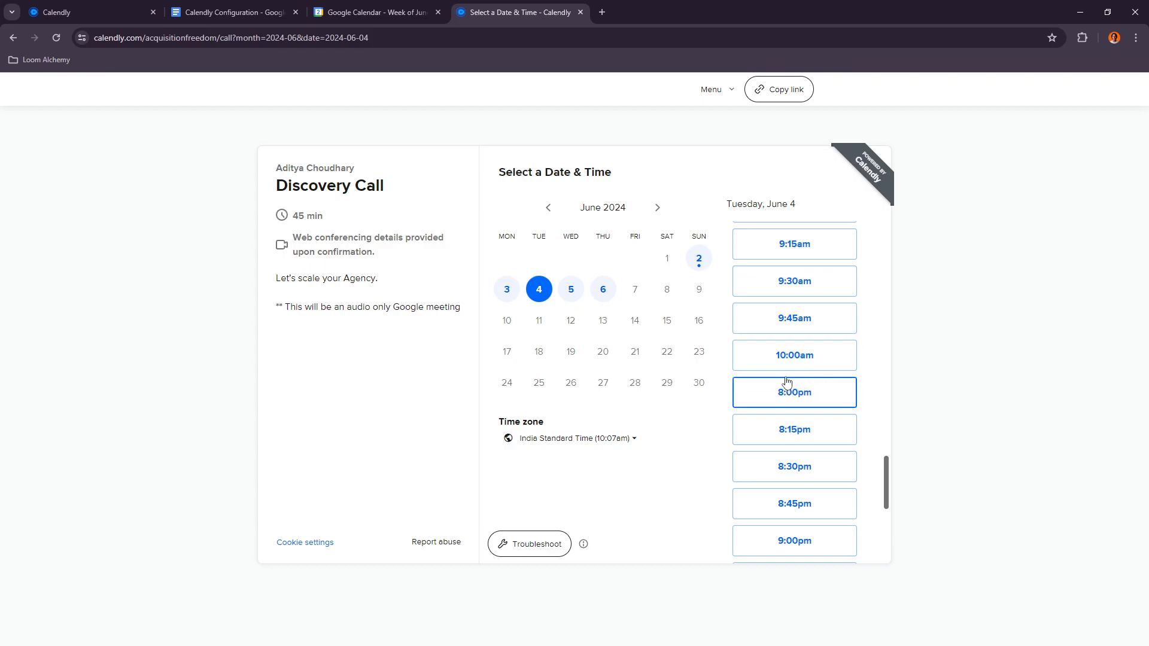
left_click(232, 11)
left_click(75, 6)
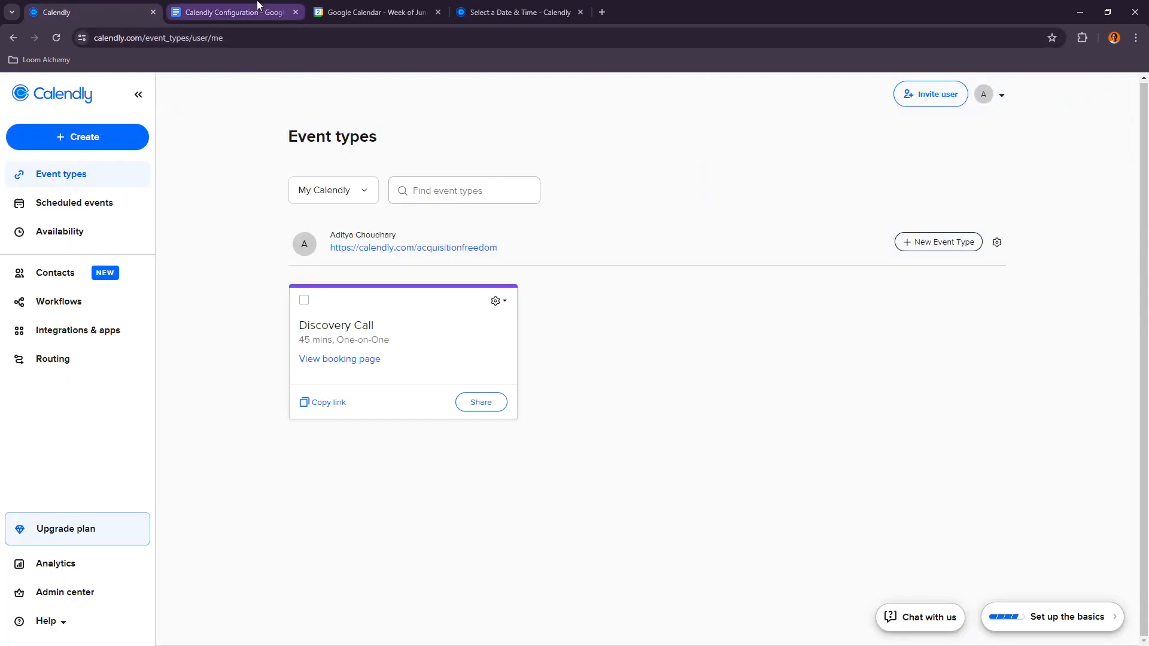
Step: Create an event titled doctor on Friday, June 7 from 6 to 9am
left_click(445, 8)
scroll(592, 393, "up", 3)
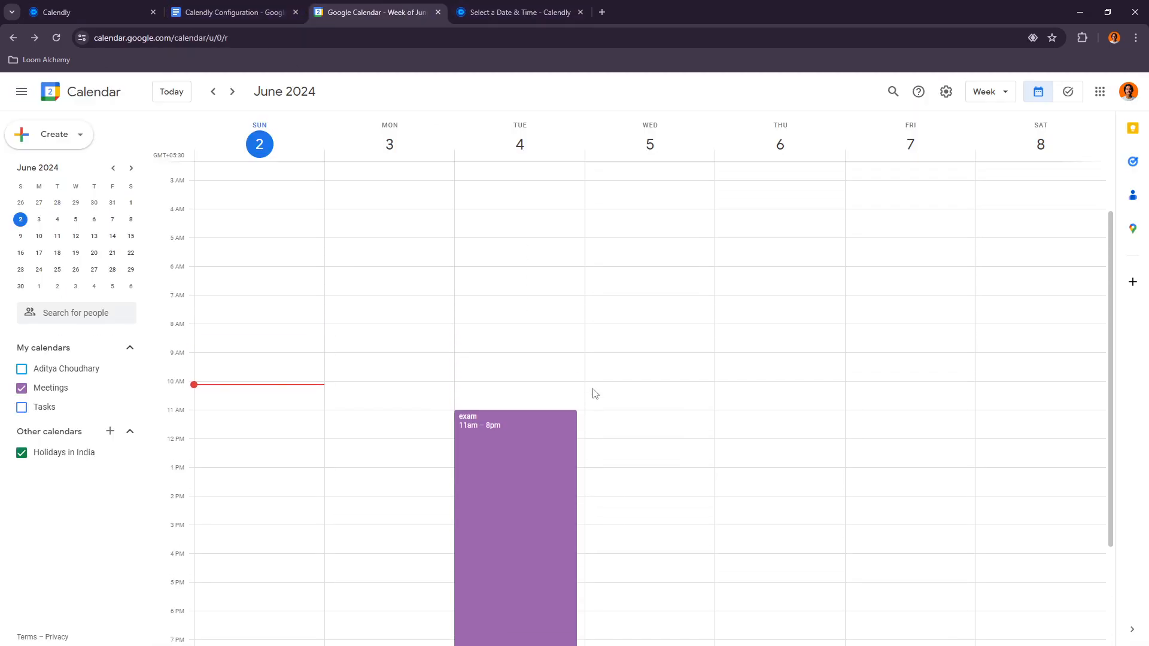
scroll(862, 473, "down", 3)
scroll(862, 482, "up", 2)
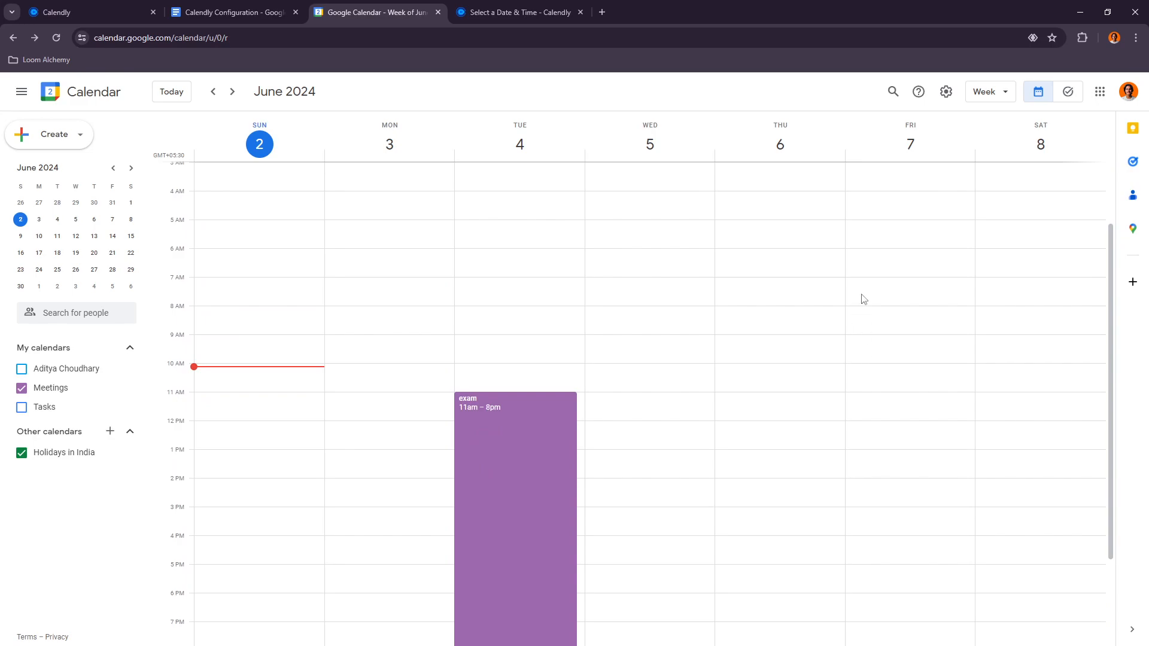
left_click_drag(862, 253, 874, 333)
type("doctor")
key("Return")
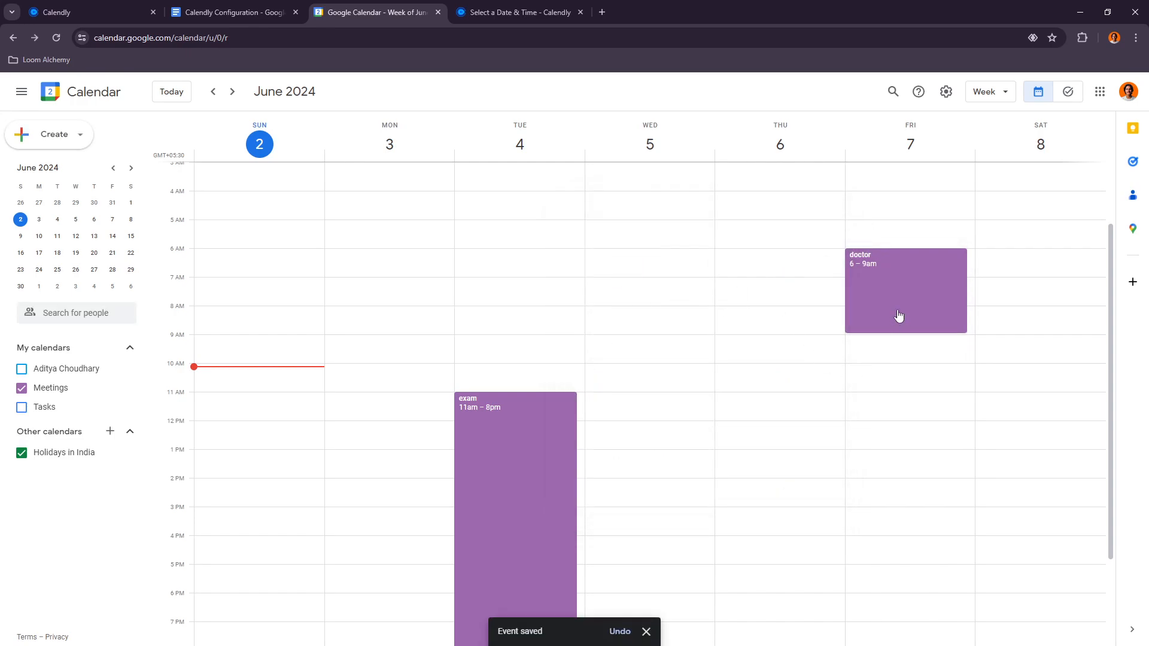
Step: Delete the doctor and exam test events and show the personal calendar again
left_click(893, 309)
left_click(752, 262)
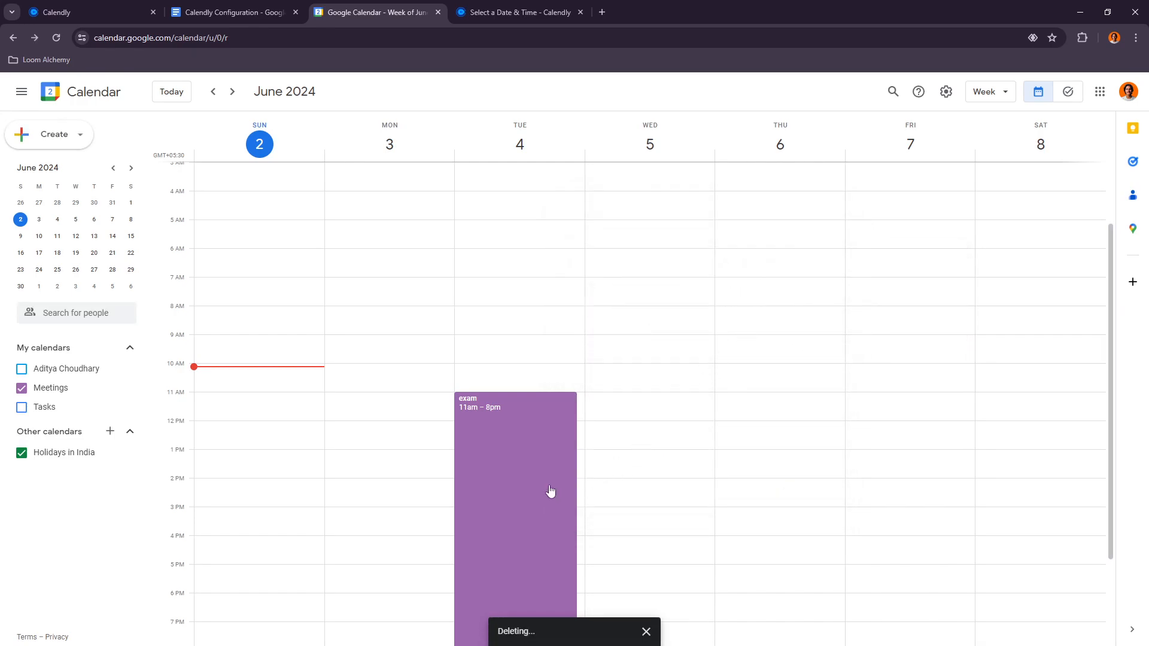
left_click(553, 426)
left_click(358, 318)
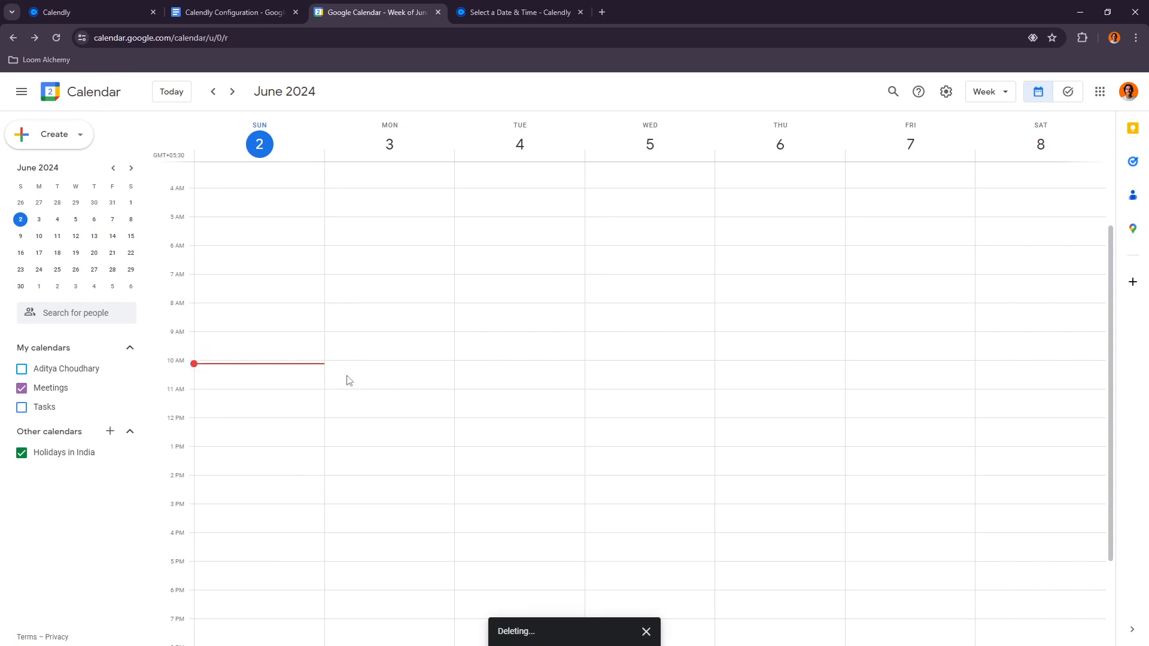
left_click(55, 375)
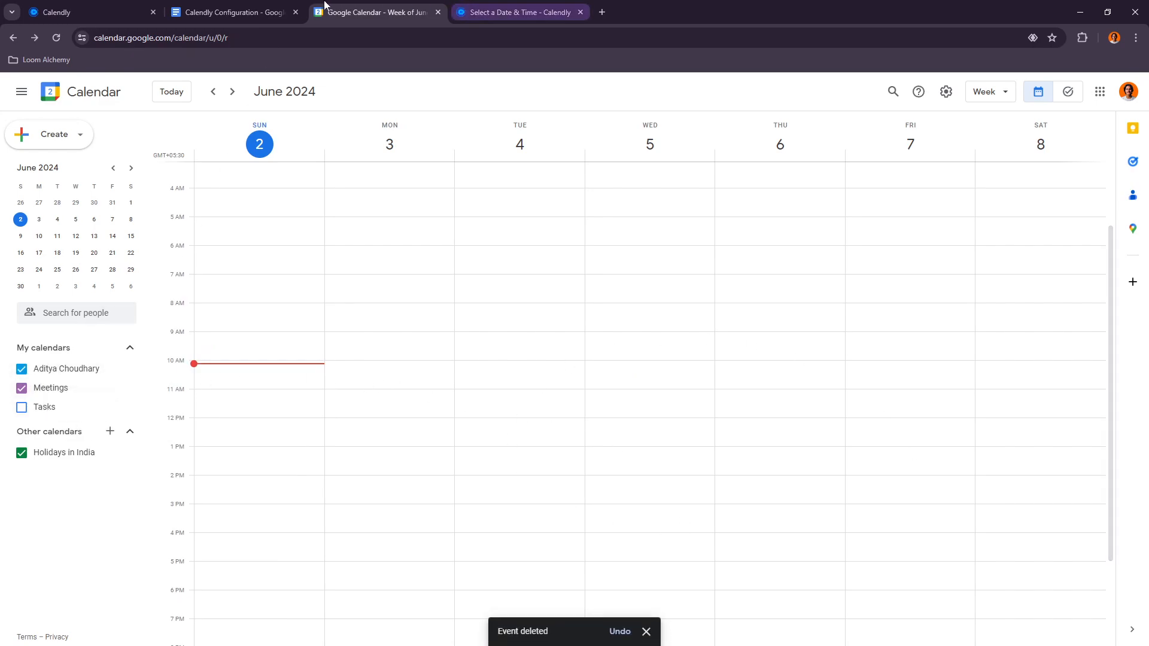
Step: Close the booking page tab and read the Zoom Integration section of the configuration document
left_click(234, 12)
left_click(580, 12)
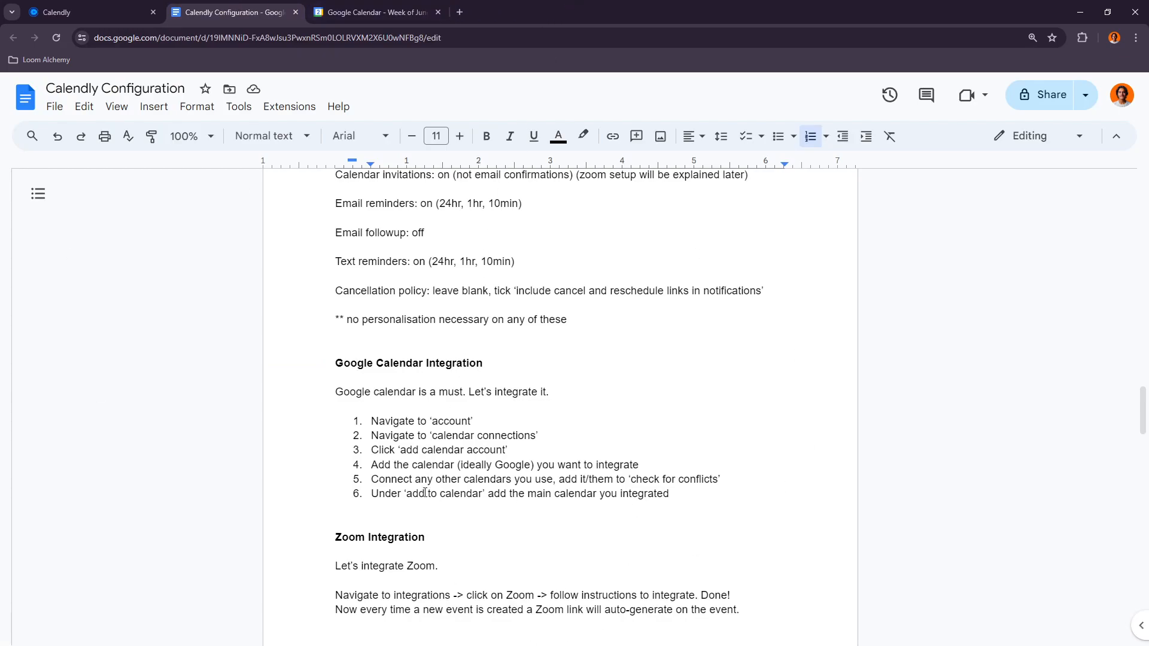
scroll(591, 471, "down", 5)
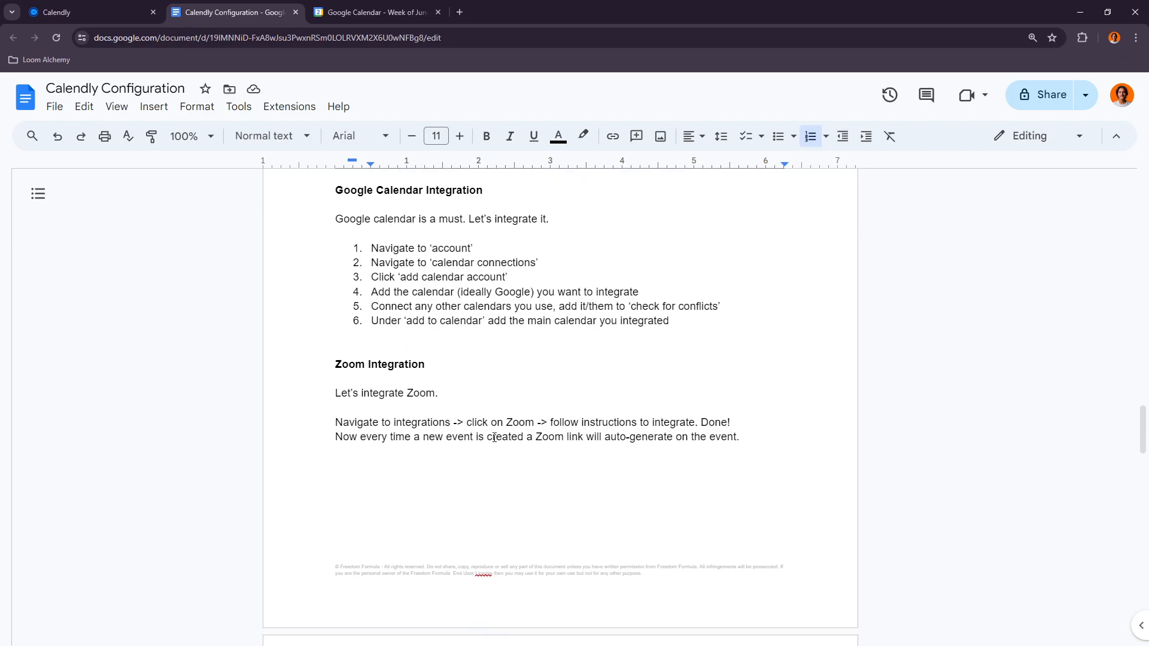
Step: Open the Zoom video conferencing integration in Calendly and start connecting Zoom for yourself, returning before signing in
key("ctrl+shift+Tab")
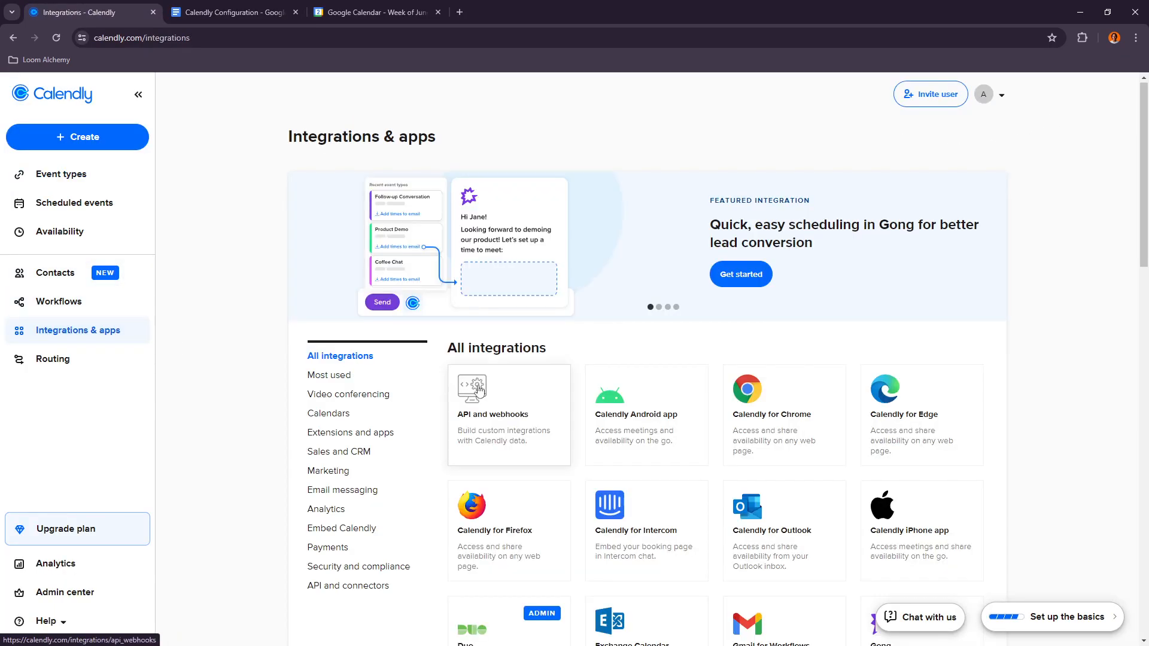
scroll(539, 413, "down", 4)
scroll(575, 425, "down", 6)
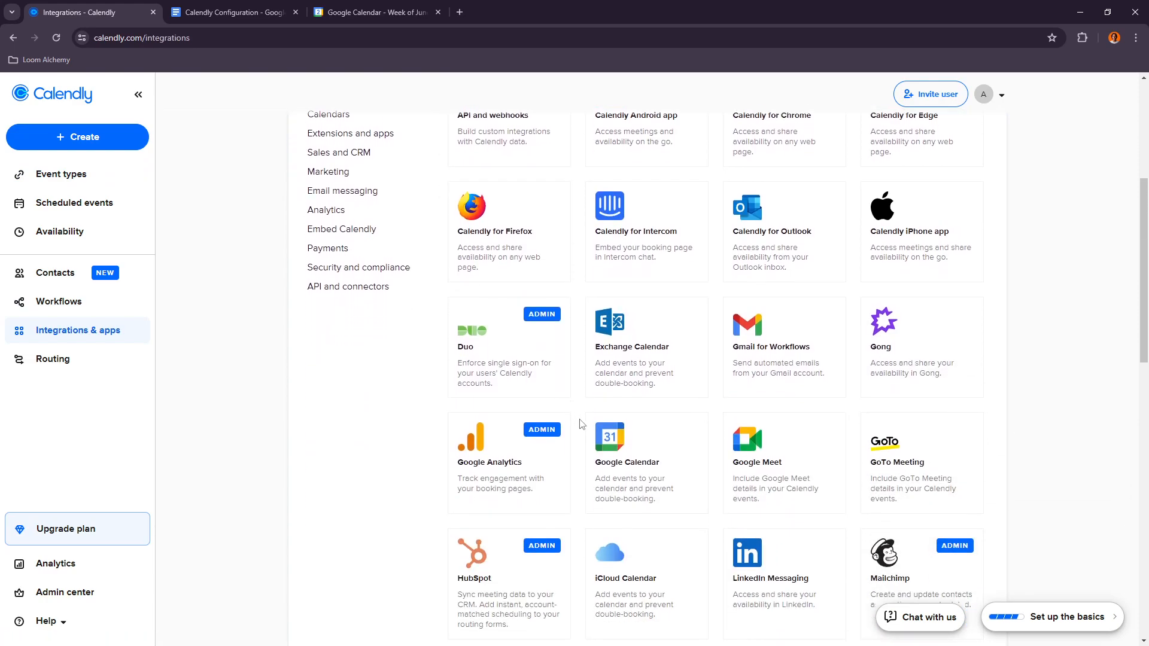
scroll(593, 435, "down", 4)
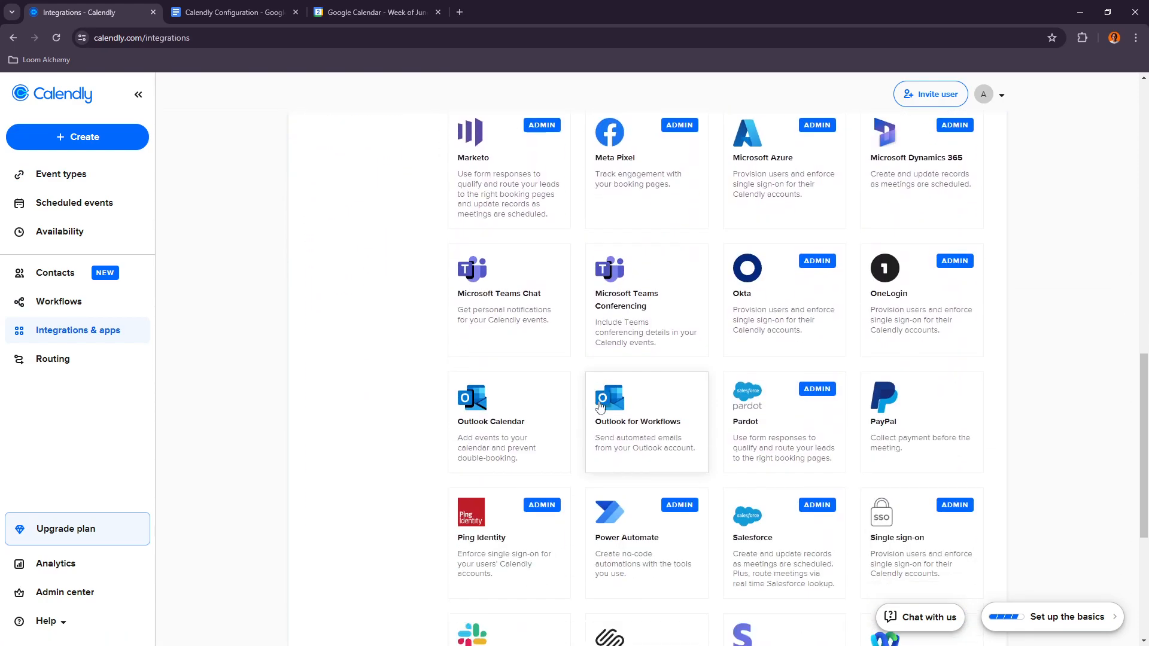
scroll(659, 274, "up", 15)
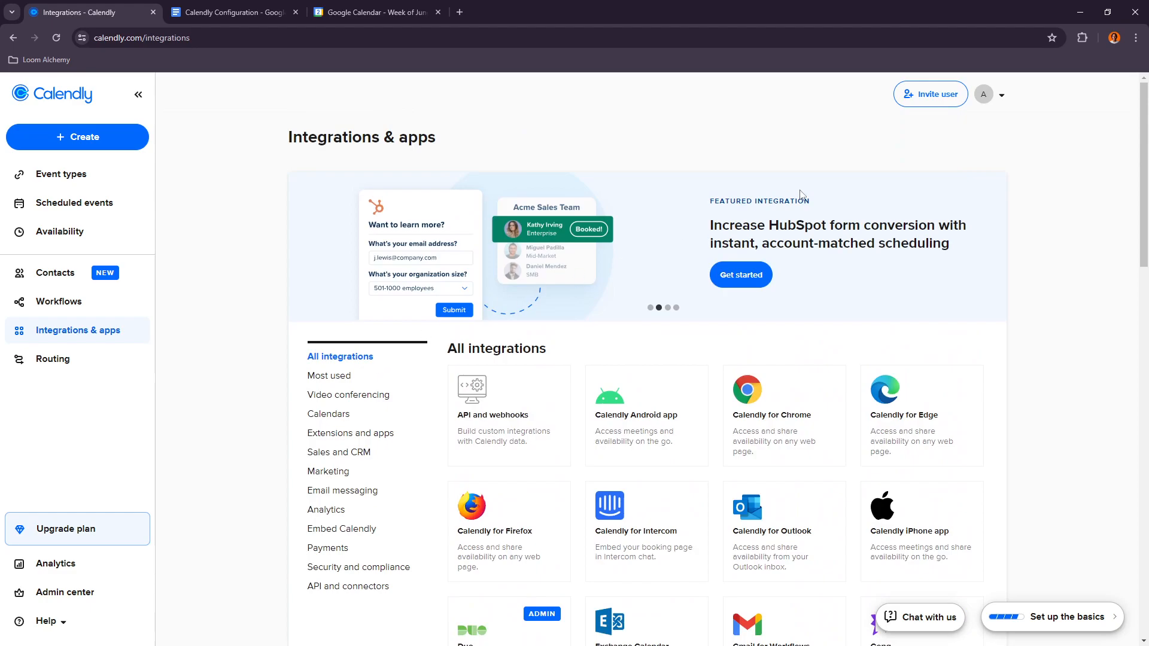
left_click(345, 401)
left_click(480, 446)
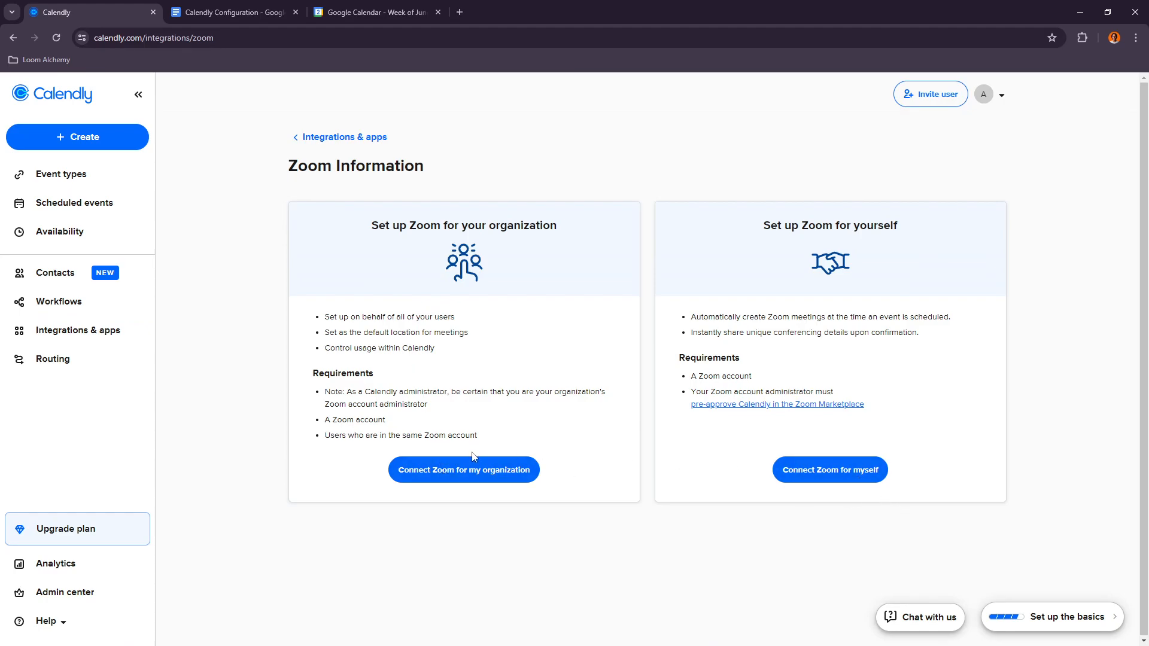
left_click(775, 473)
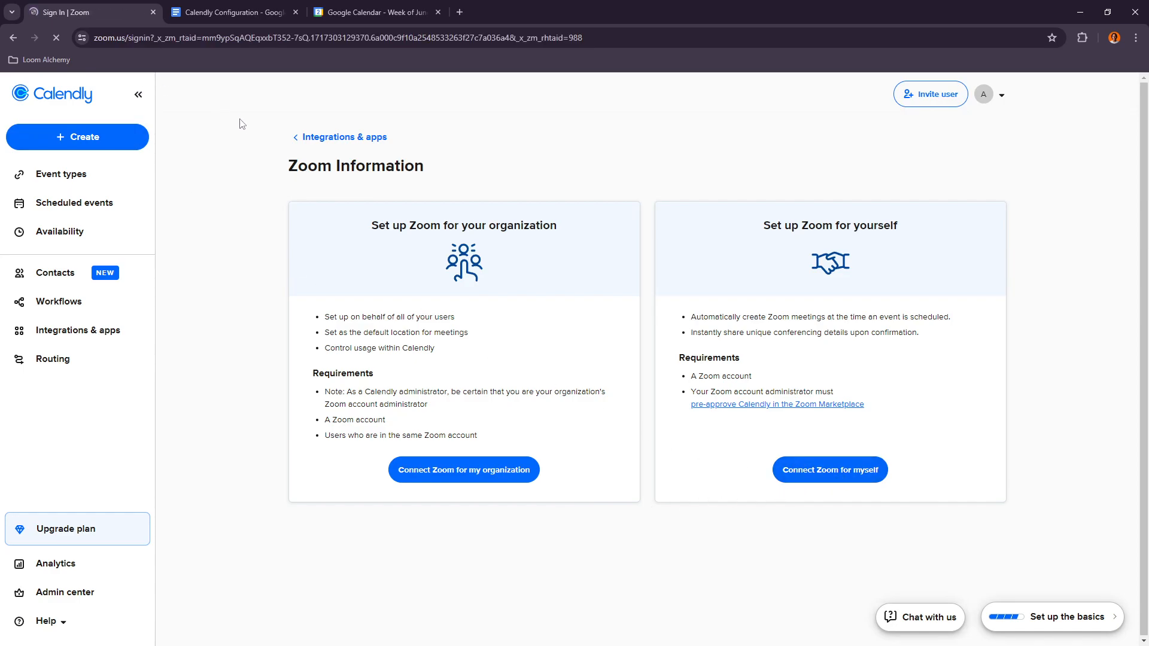
left_click(14, 37)
Step: Read the Google Calendar Configuration section of the configuration document
left_click(233, 12)
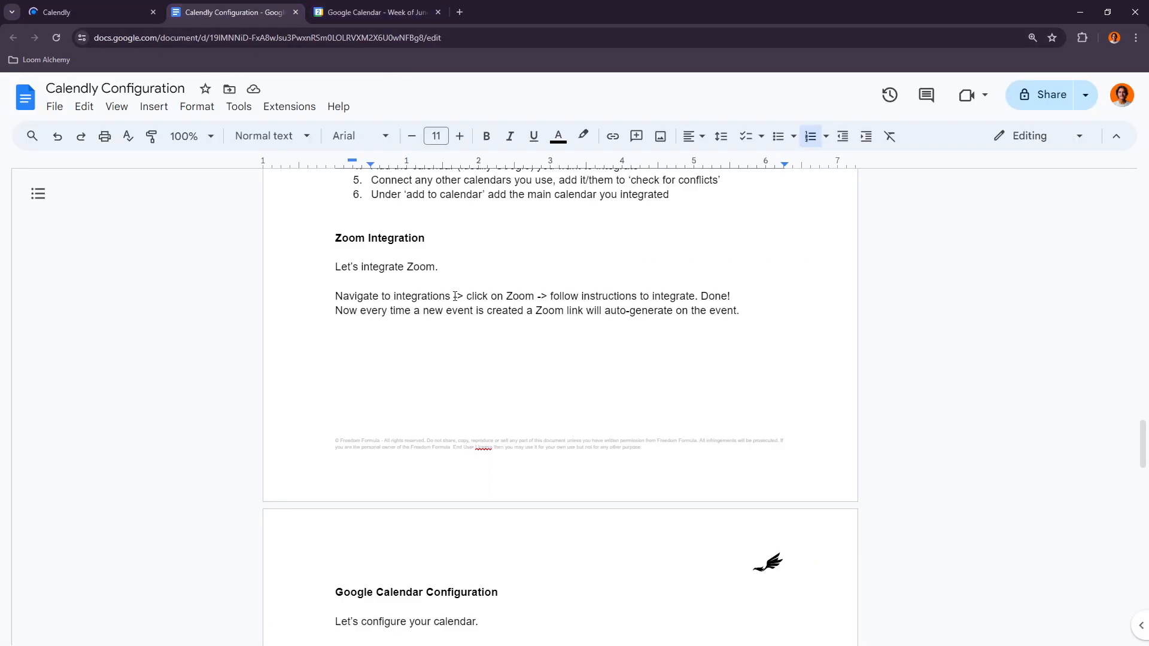
scroll(371, 412, "up", 3)
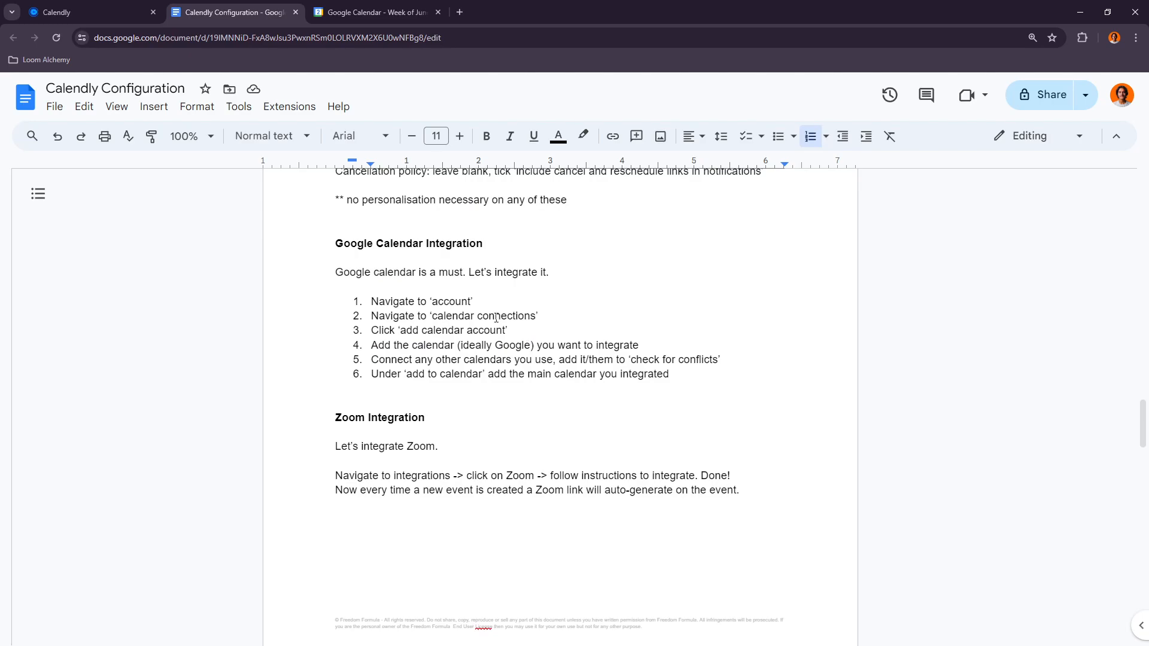
left_click(371, 12)
left_click(233, 12)
scroll(598, 479, "down", 10)
scroll(548, 455, "down", 1)
scroll(392, 360, "up", 1)
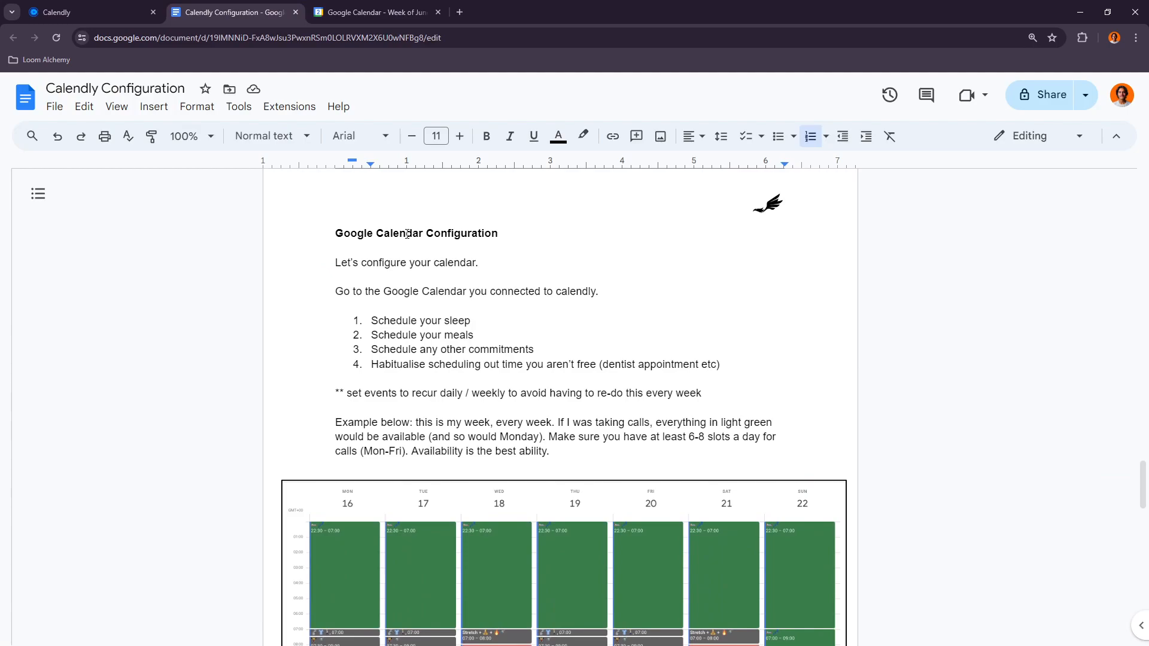
scroll(411, 314, "down", 1)
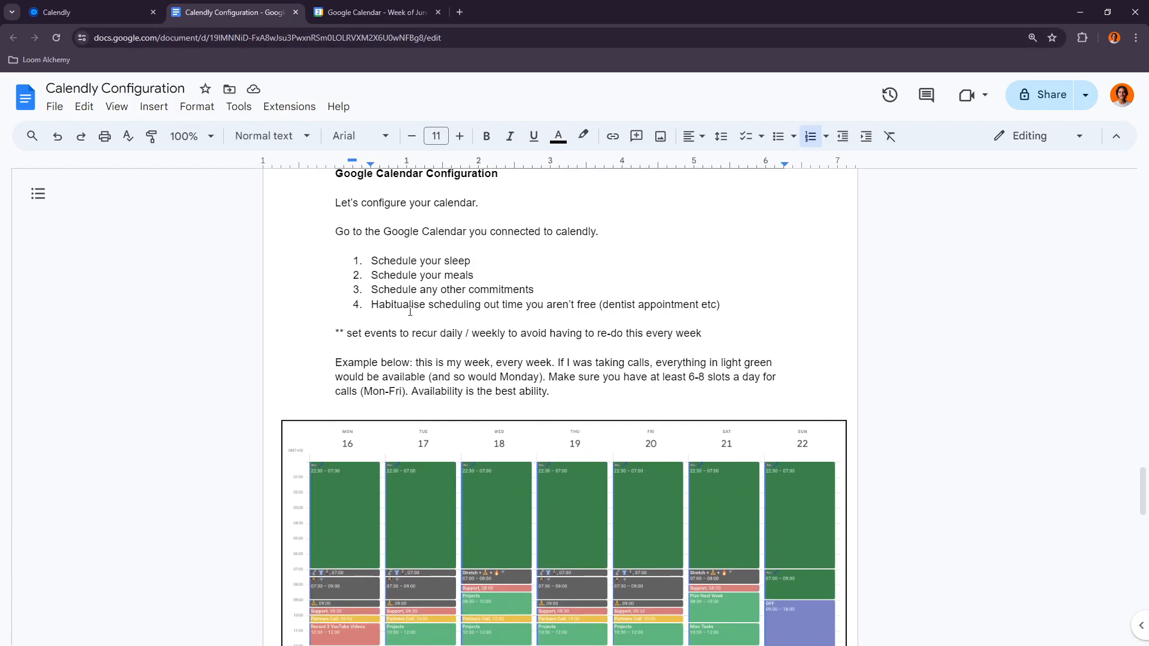
Step: Switch to Google Calendar and hide the Meetings calendar from the calendar list
left_click(375, 12)
left_click(37, 389)
left_click(49, 375)
left_click(48, 373)
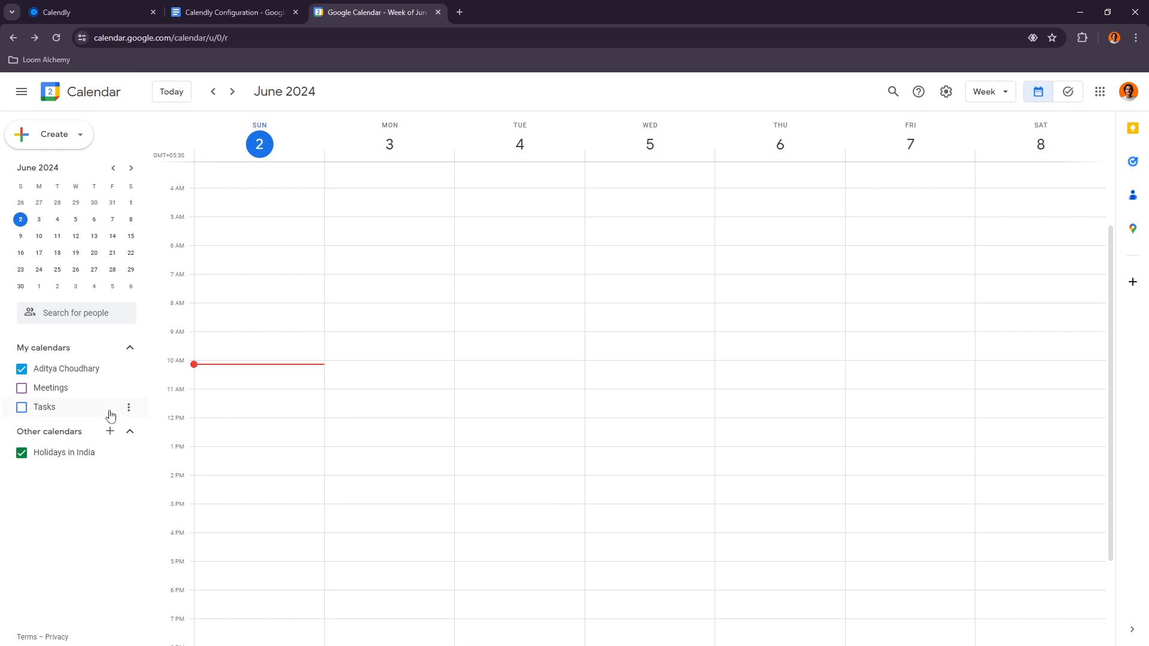
left_click(110, 388)
left_click(712, 401)
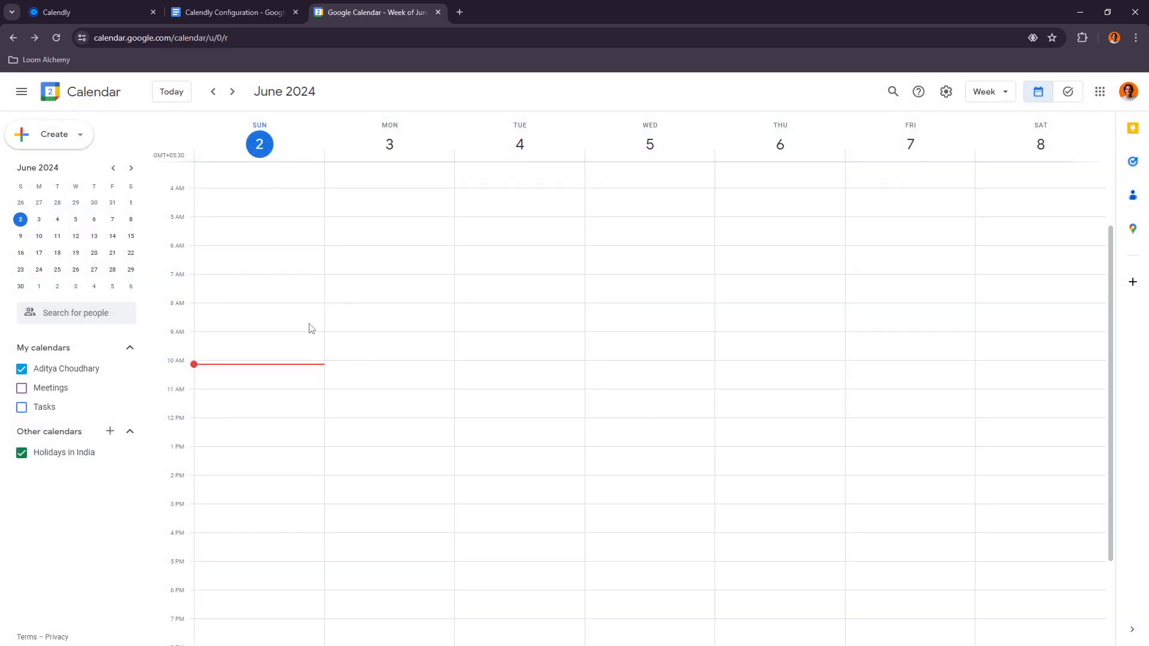
Step: Create an untitled daily recurring event from 10pm to 6am starting Sunday, June 2, coloured Basil green
scroll(354, 202, "up", 3)
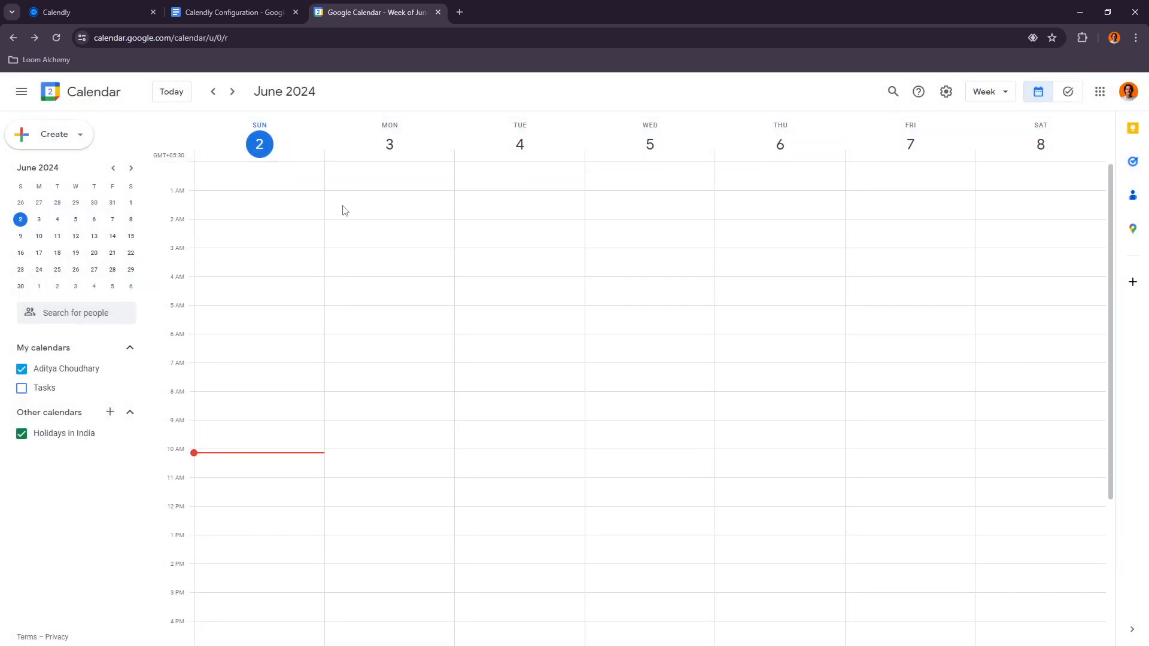
scroll(272, 238, "down", 7)
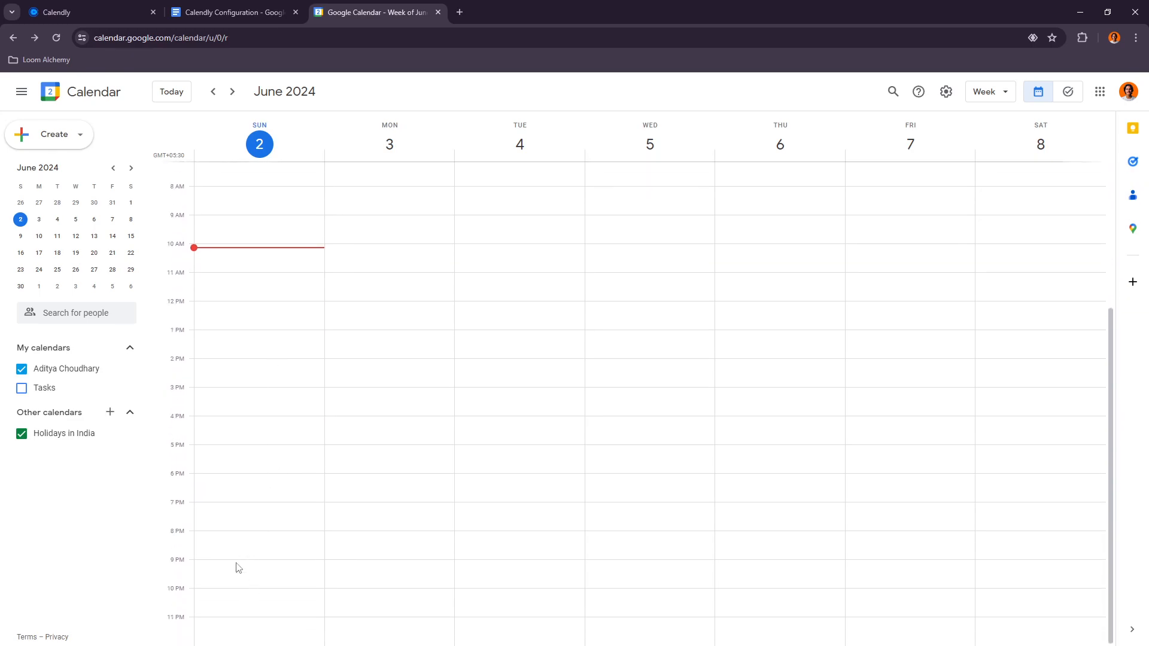
left_click(207, 595)
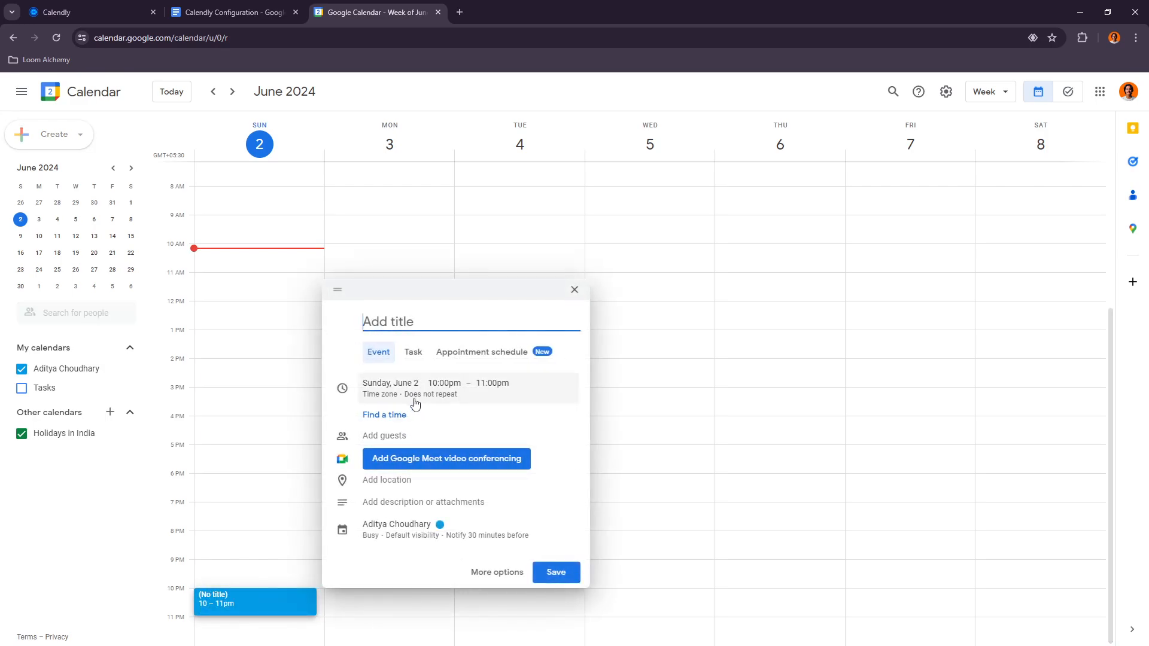
left_click(485, 386)
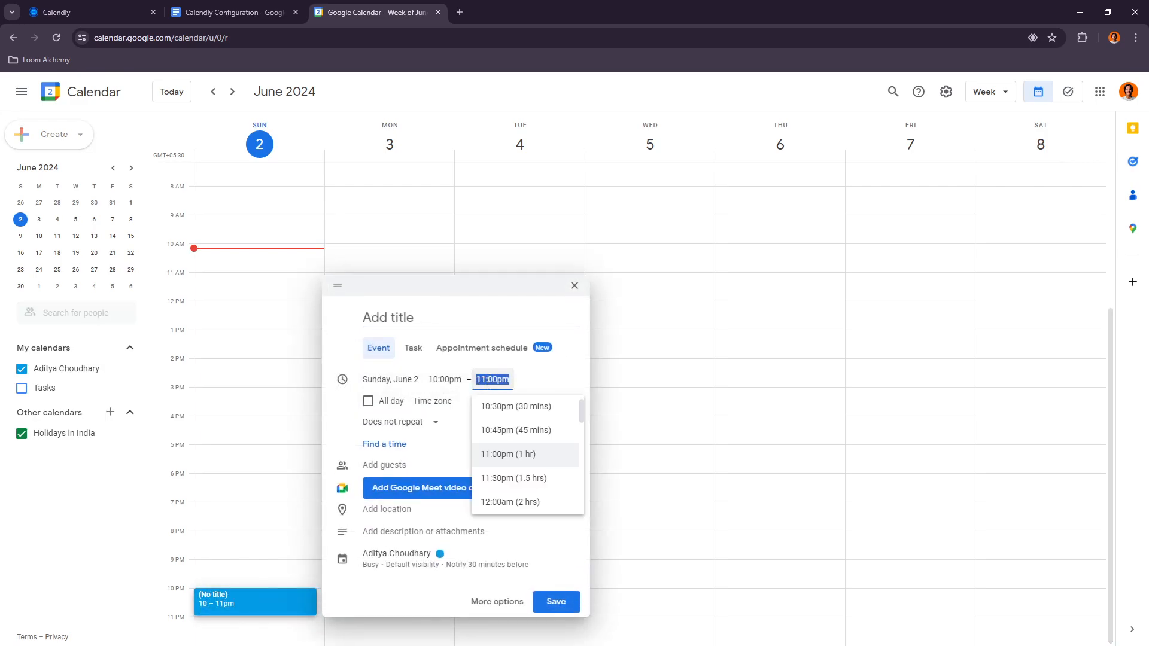
scroll(521, 475, "down", 3)
scroll(515, 478, "down", 3)
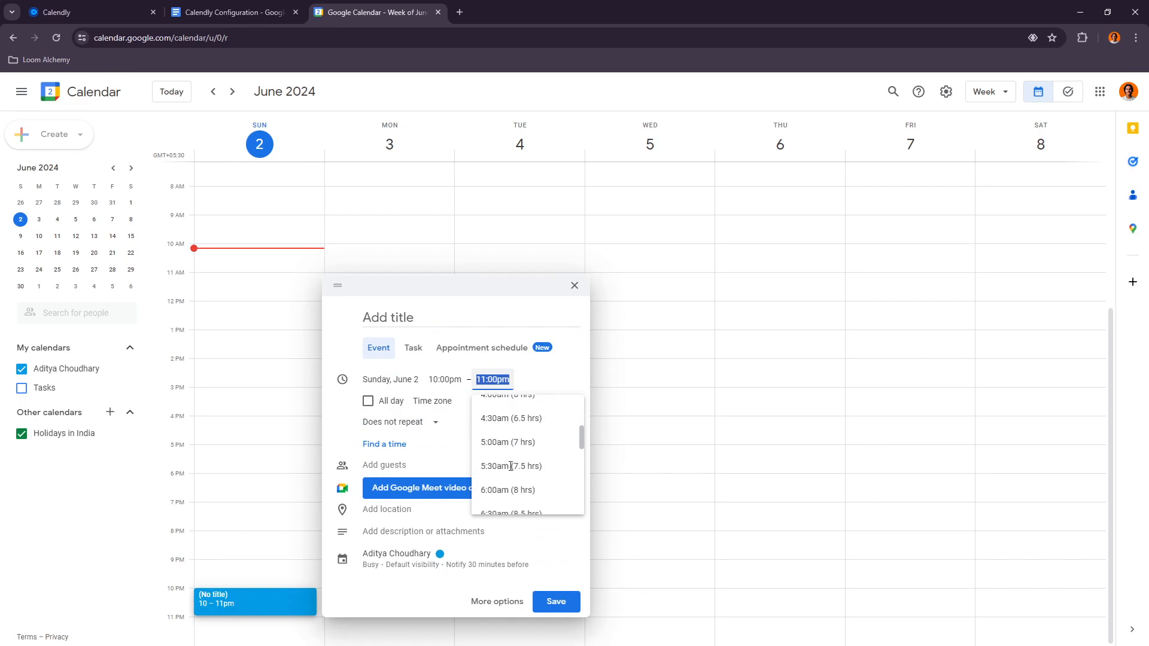
left_click(508, 491)
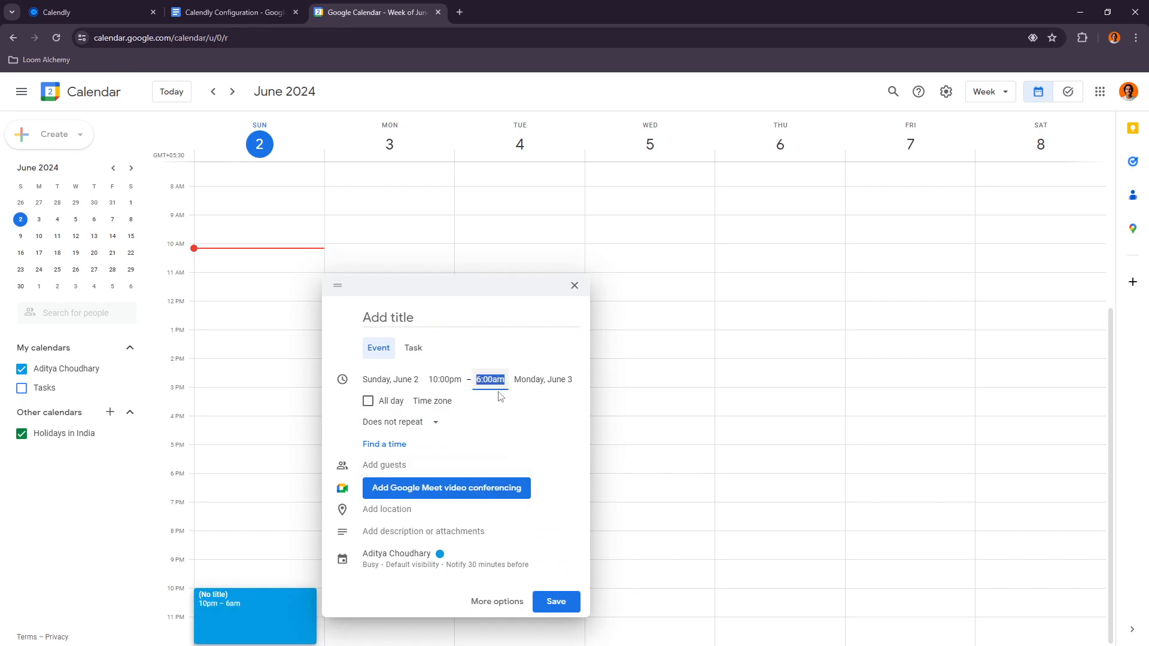
left_click(369, 423)
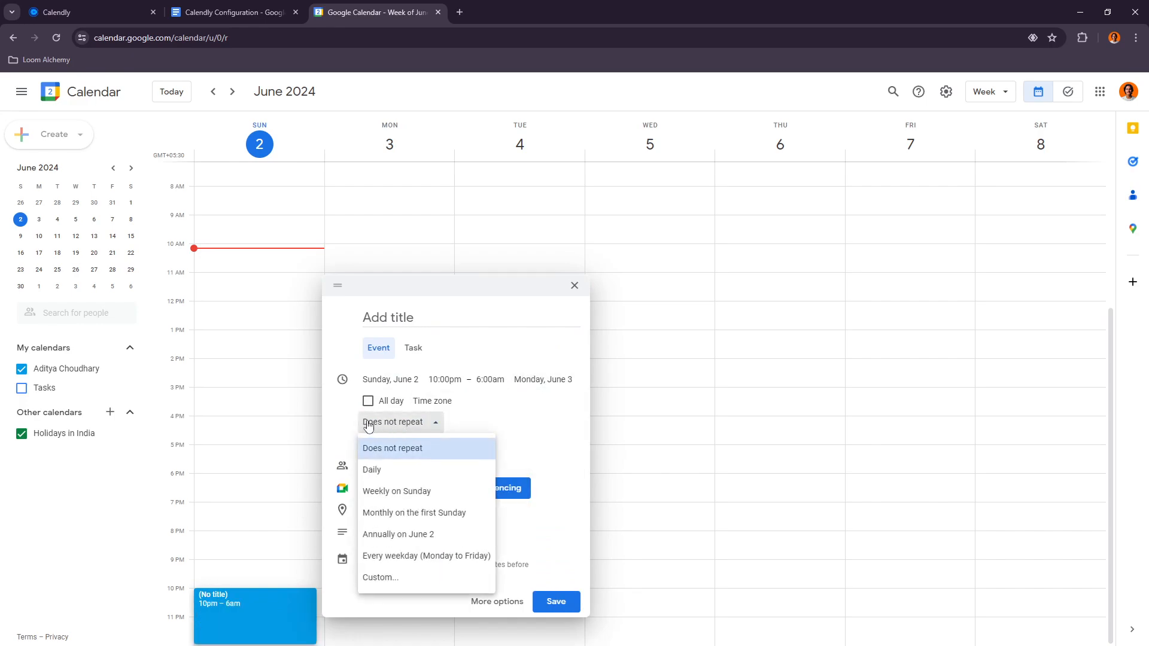
left_click(372, 471)
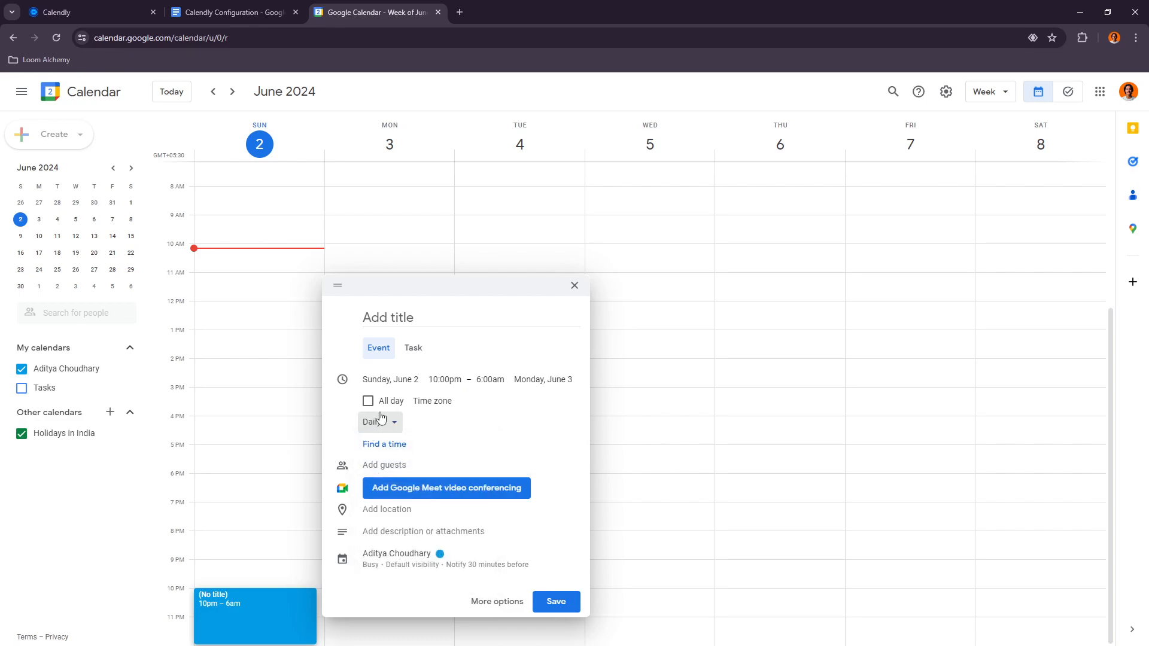
left_click(441, 552)
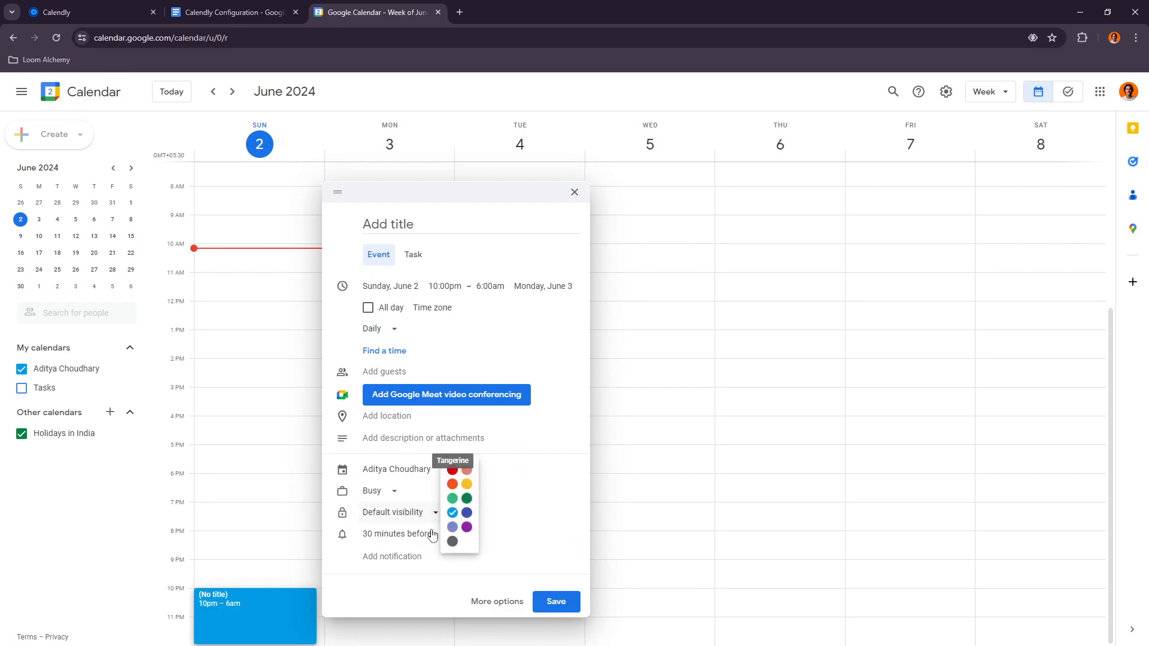
left_click(467, 499)
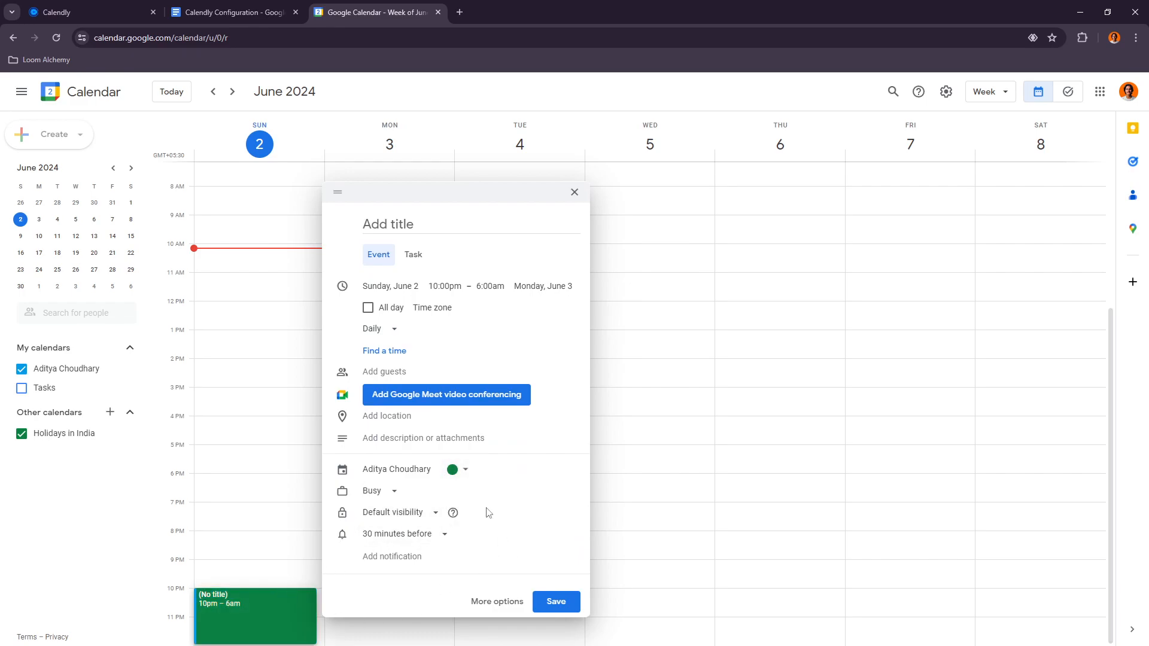
left_click(555, 602)
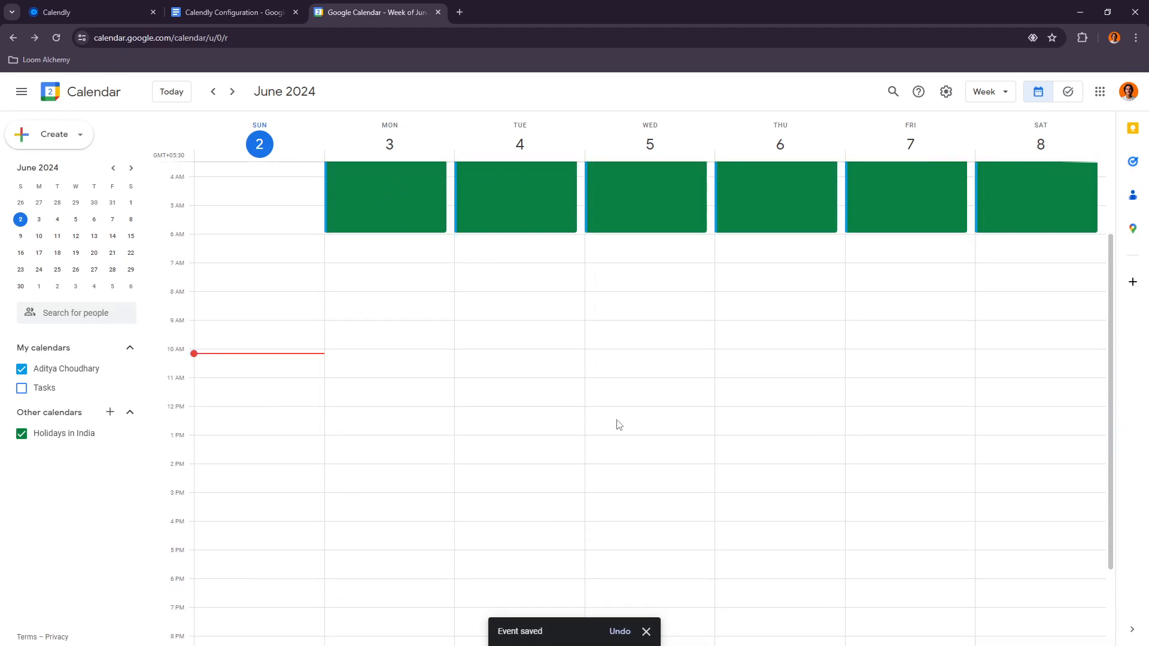
Step: Create a daily event titled Getting Ready on Monday, June 3 from 6 to 10am
scroll(748, 479, "up", 3)
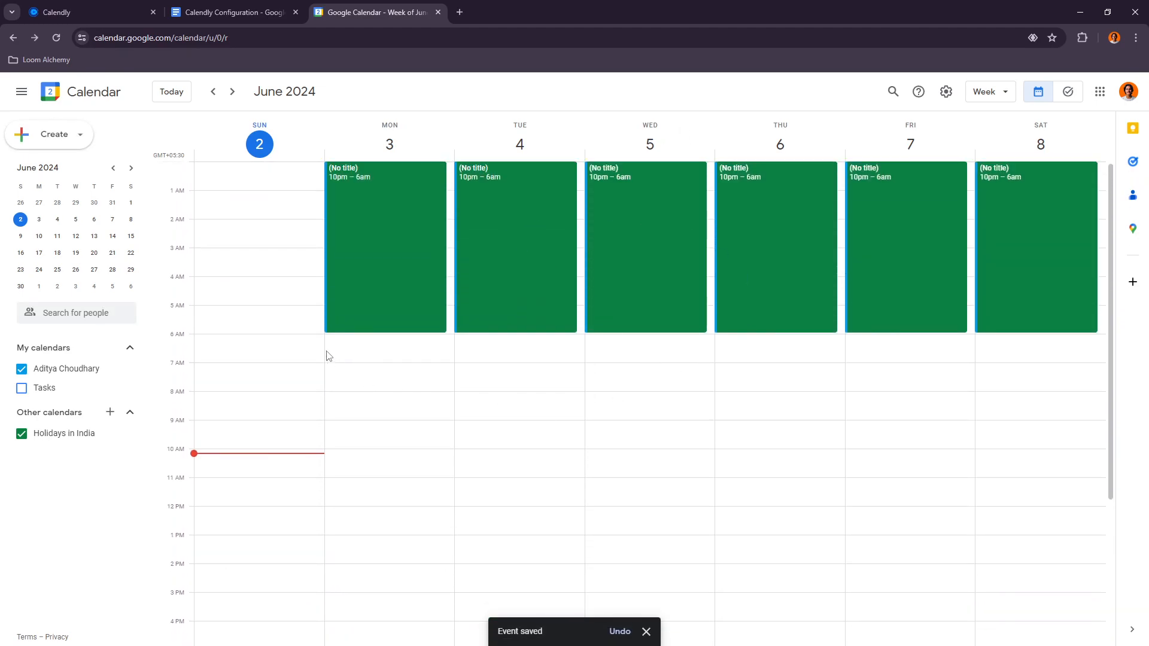
left_click_drag(363, 340, 373, 443)
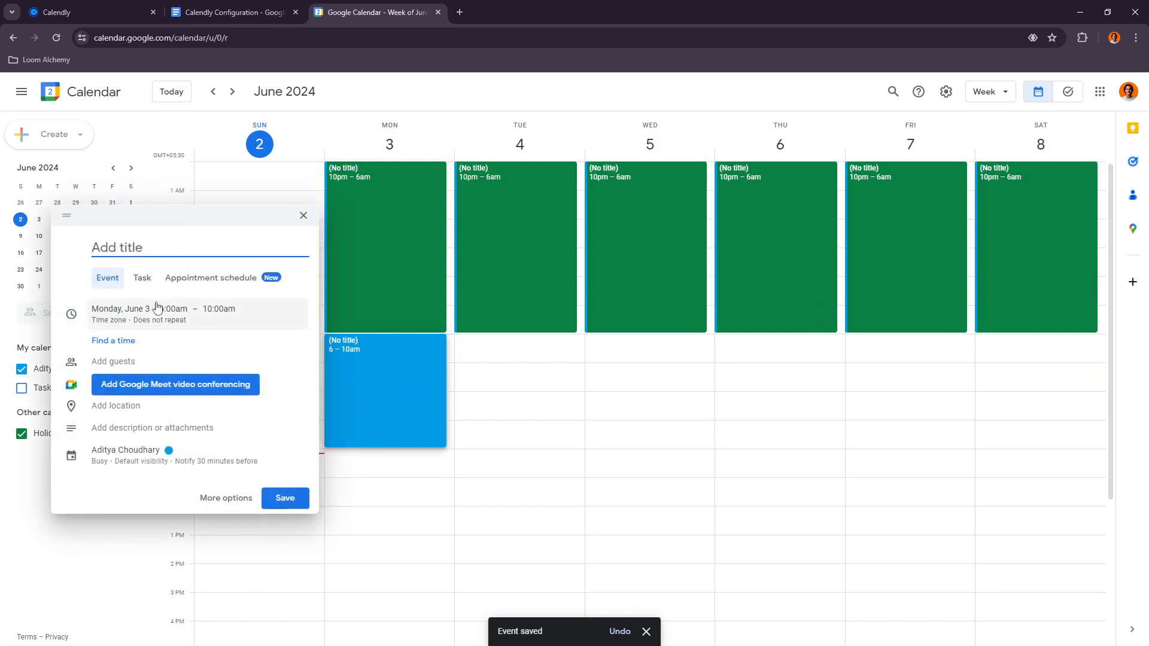
left_click(137, 328)
left_click(138, 354)
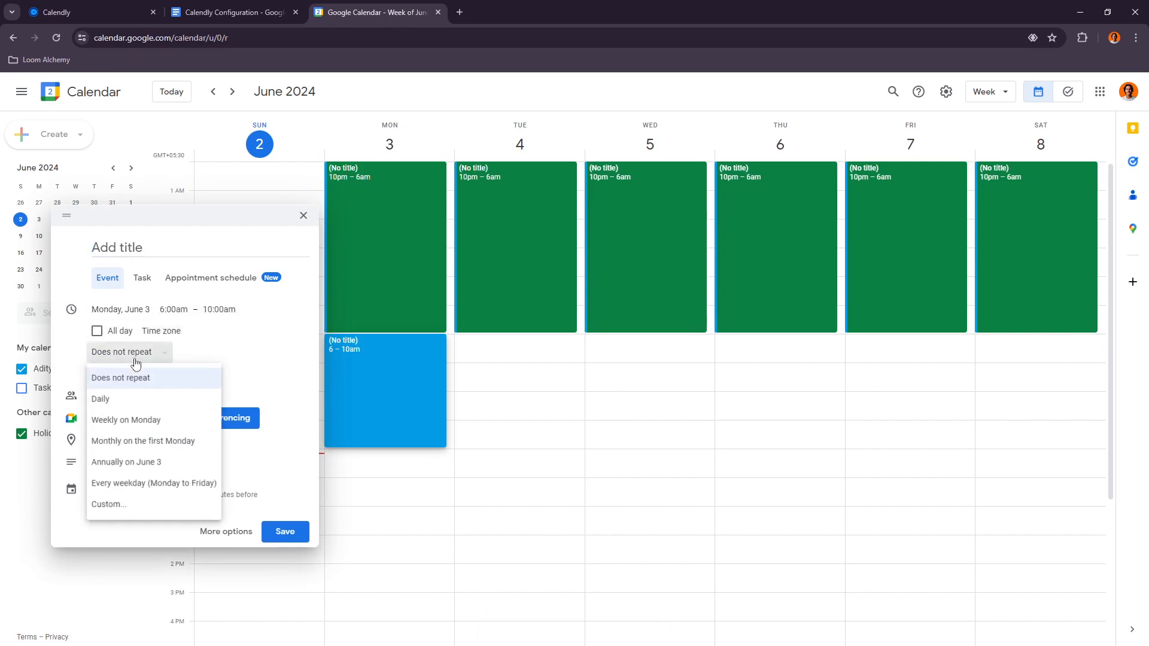
left_click(121, 405)
type("Getting Ready")
left_click(287, 532)
Step: Create a red Lunch event on Monday, June 3 from 2 to 3:15pm
scroll(546, 478, "down", 3)
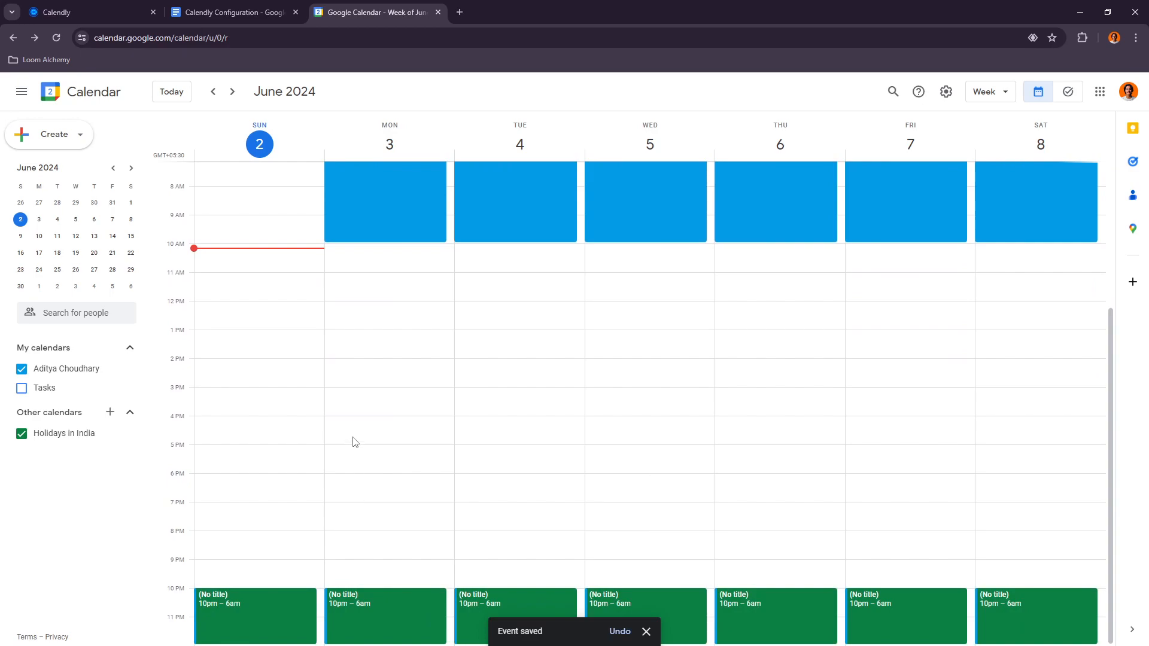
left_click_drag(371, 365, 373, 392)
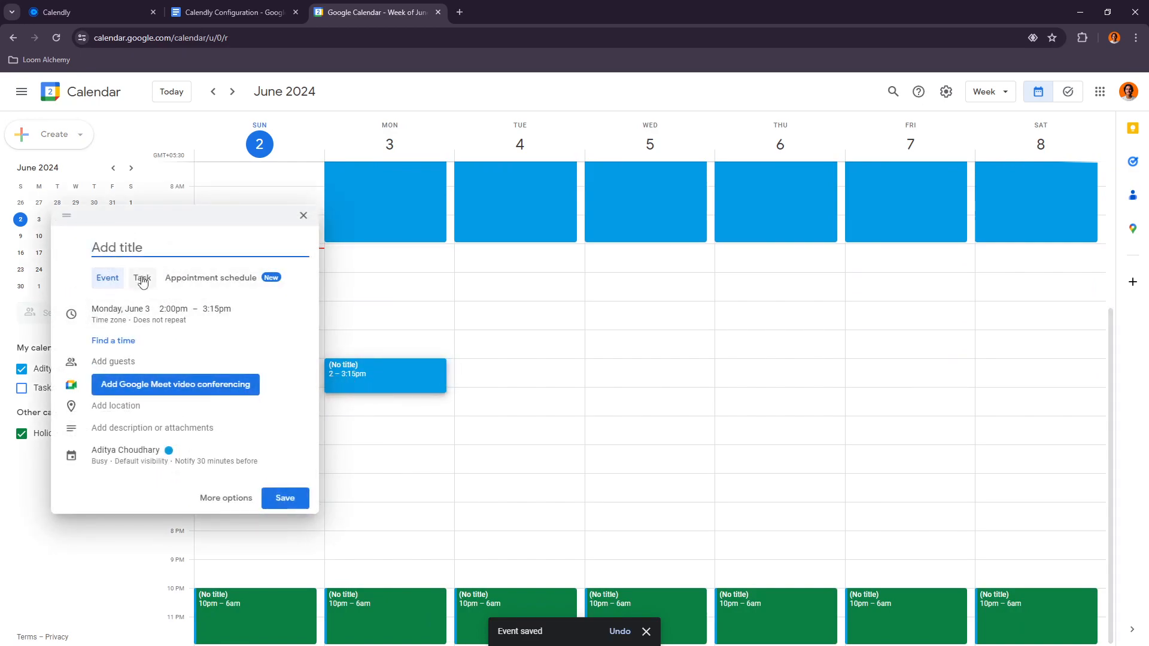
type("Lunch")
left_click(198, 463)
left_click(191, 460)
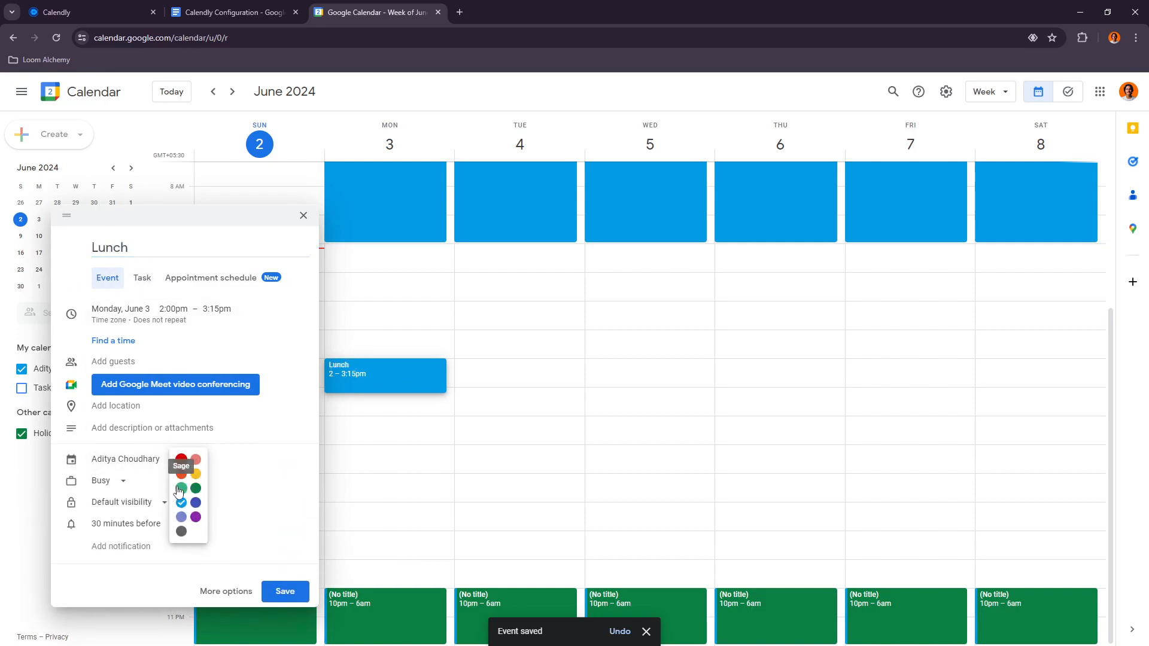
left_click(182, 460)
left_click(285, 592)
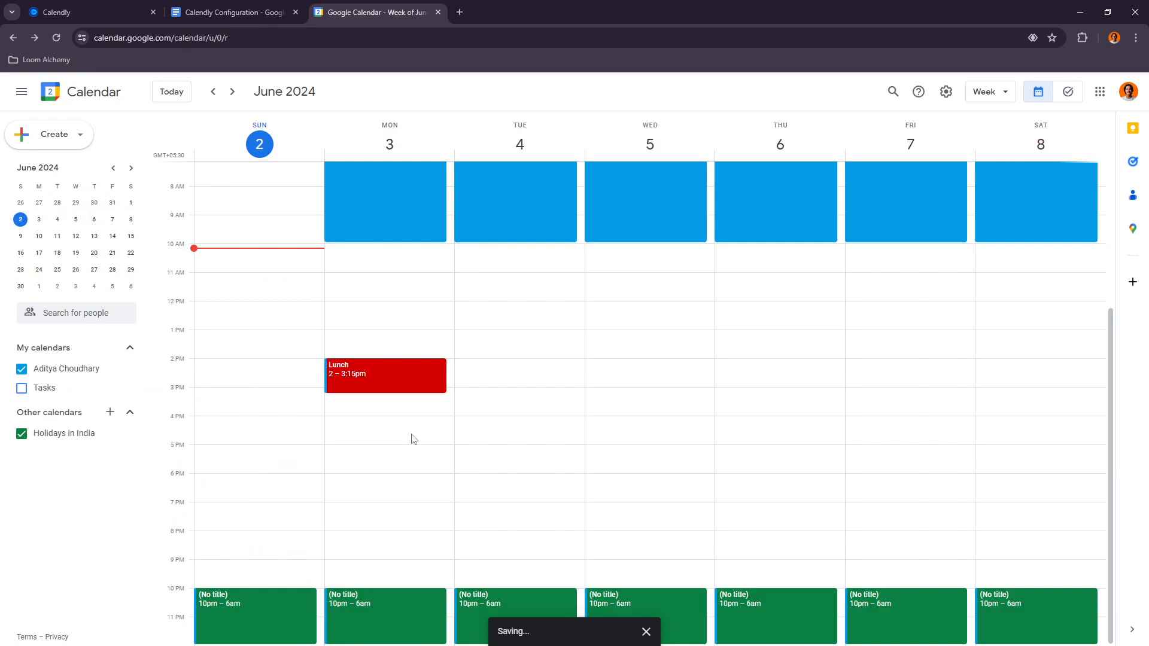
Step: Open the Lunch event's full details and set it to repeat daily
left_click(397, 382)
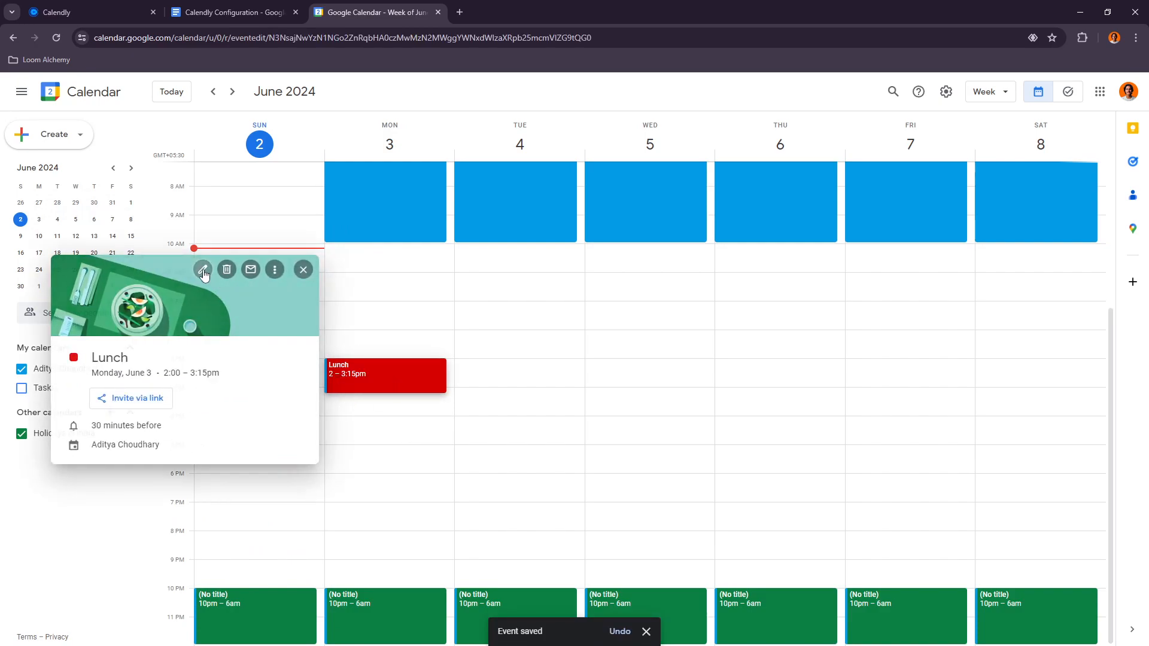
left_click(203, 271)
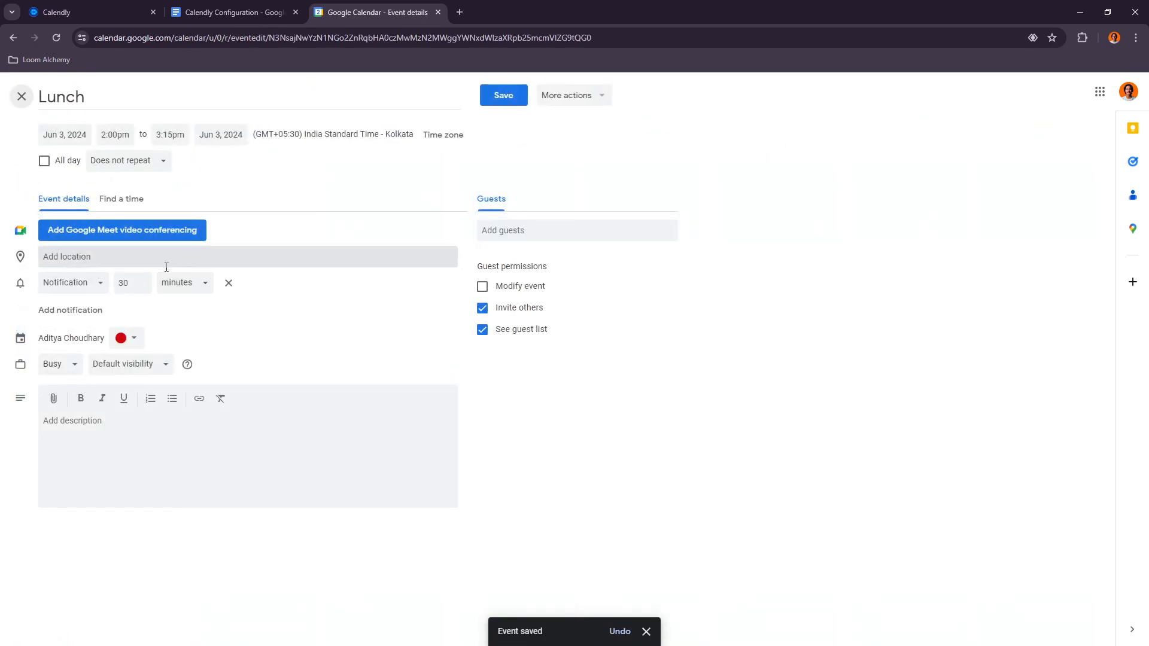
left_click(91, 164)
left_click(99, 209)
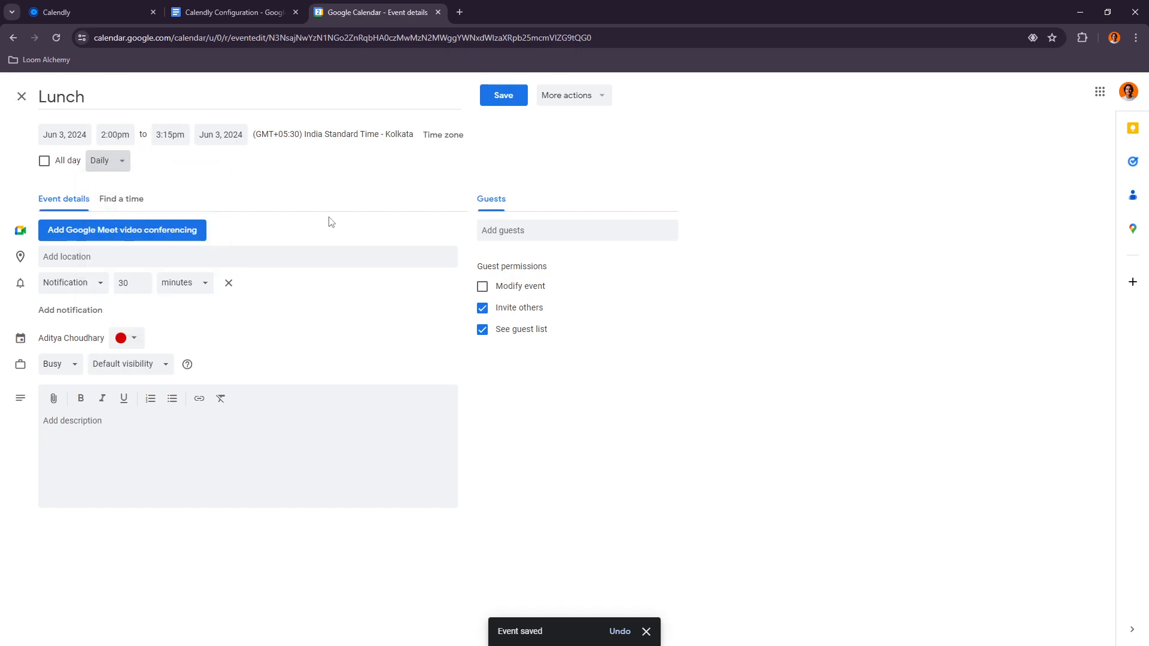
left_click(504, 96)
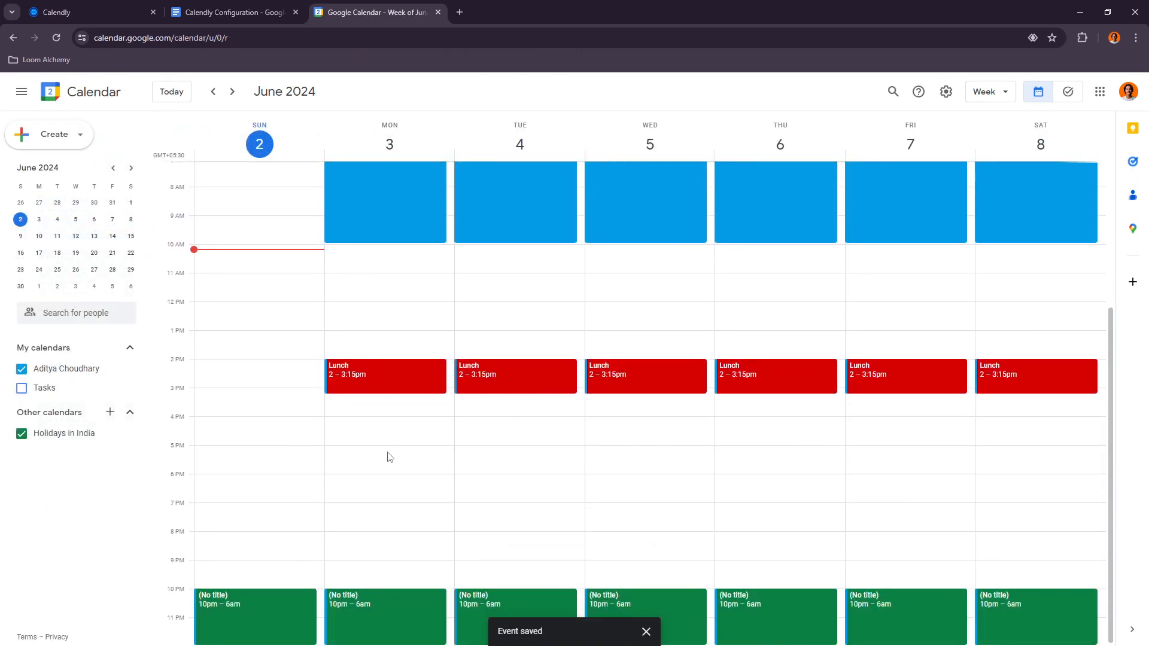
Step: Create a purple Family Time event on Monday, June 3 from 5:45 to 7:15pm, repeating daily
left_click_drag(366, 470, 351, 518)
type("Family Time")
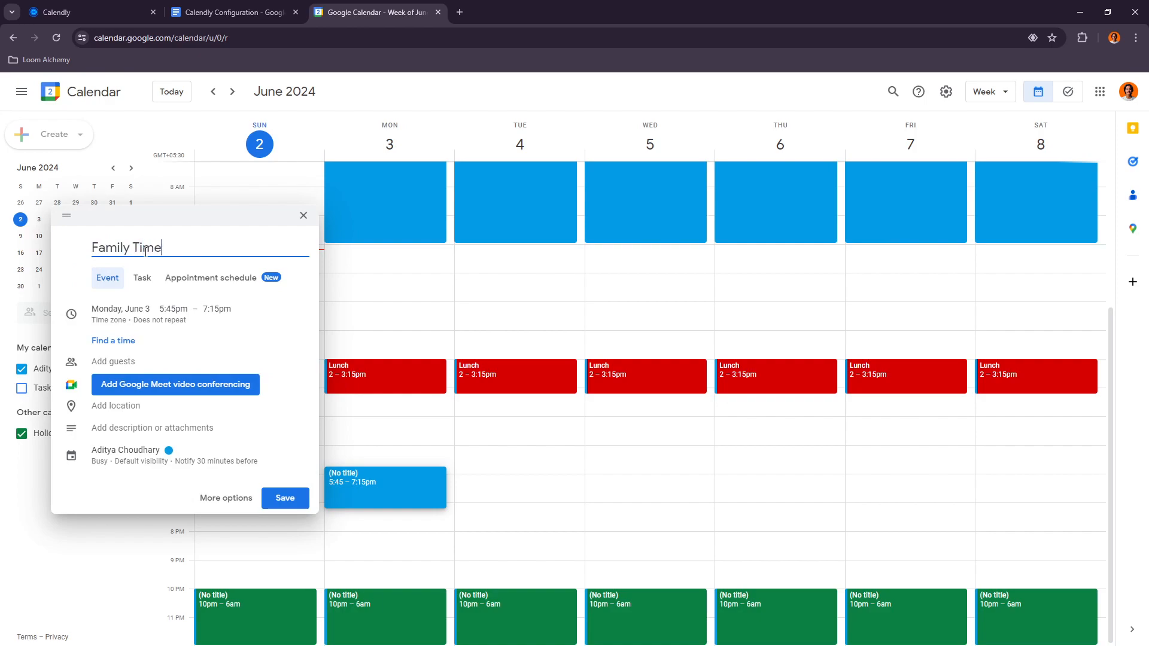
left_click(254, 462)
left_click(181, 459)
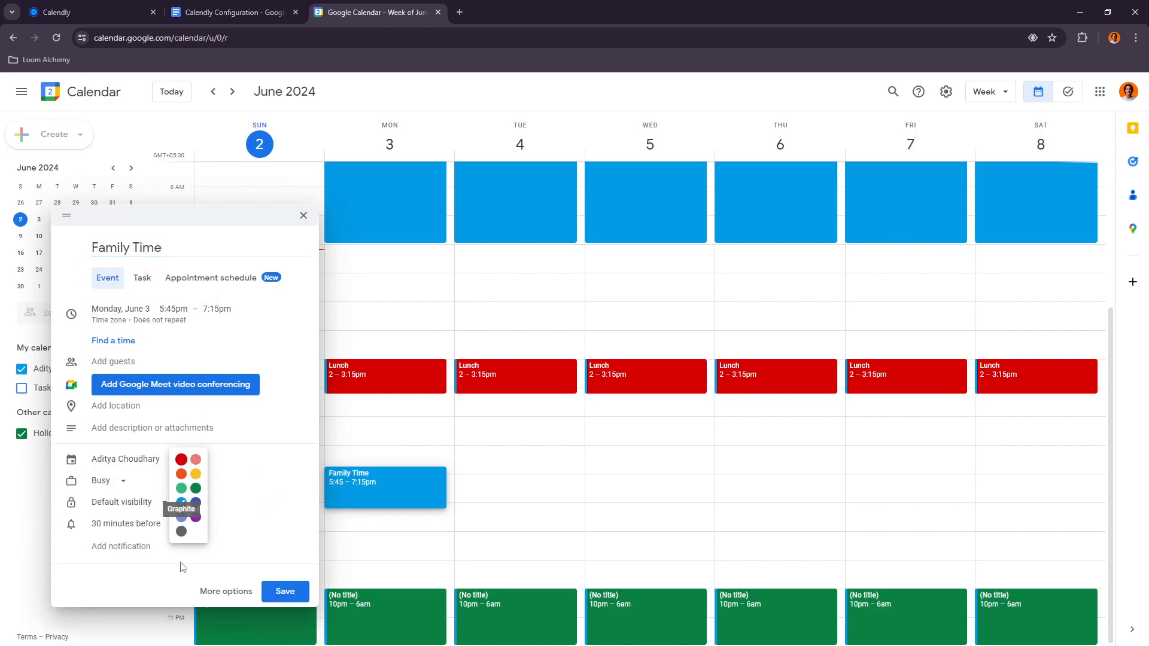
left_click(196, 518)
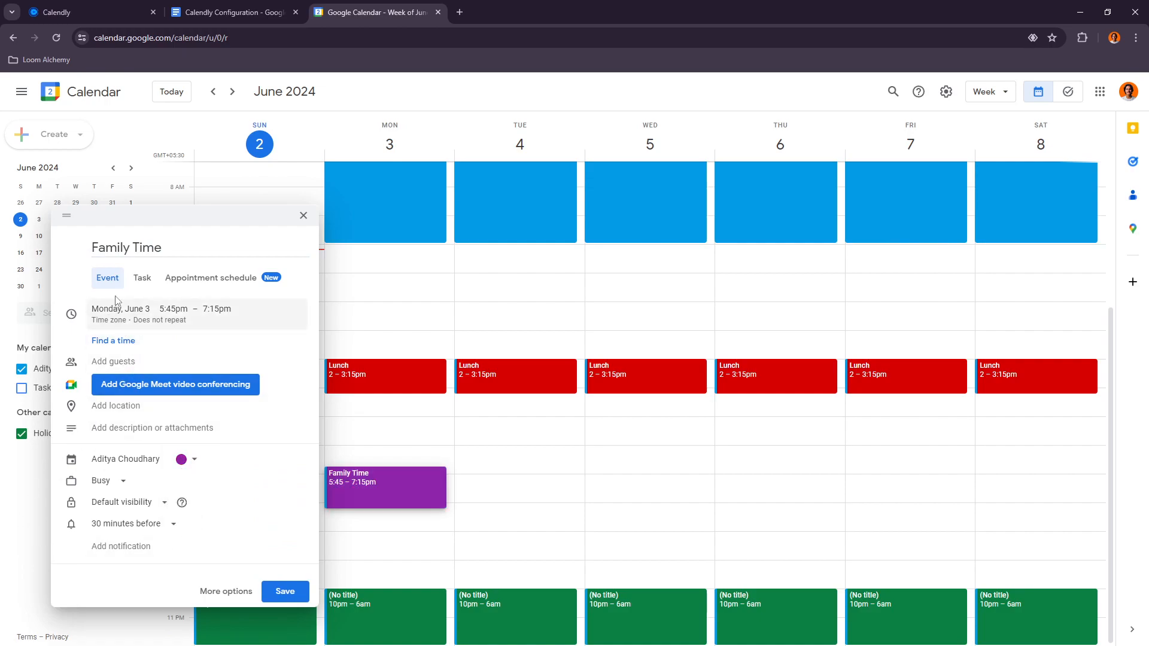
left_click(169, 329)
left_click(129, 328)
left_click(120, 375)
left_click(285, 602)
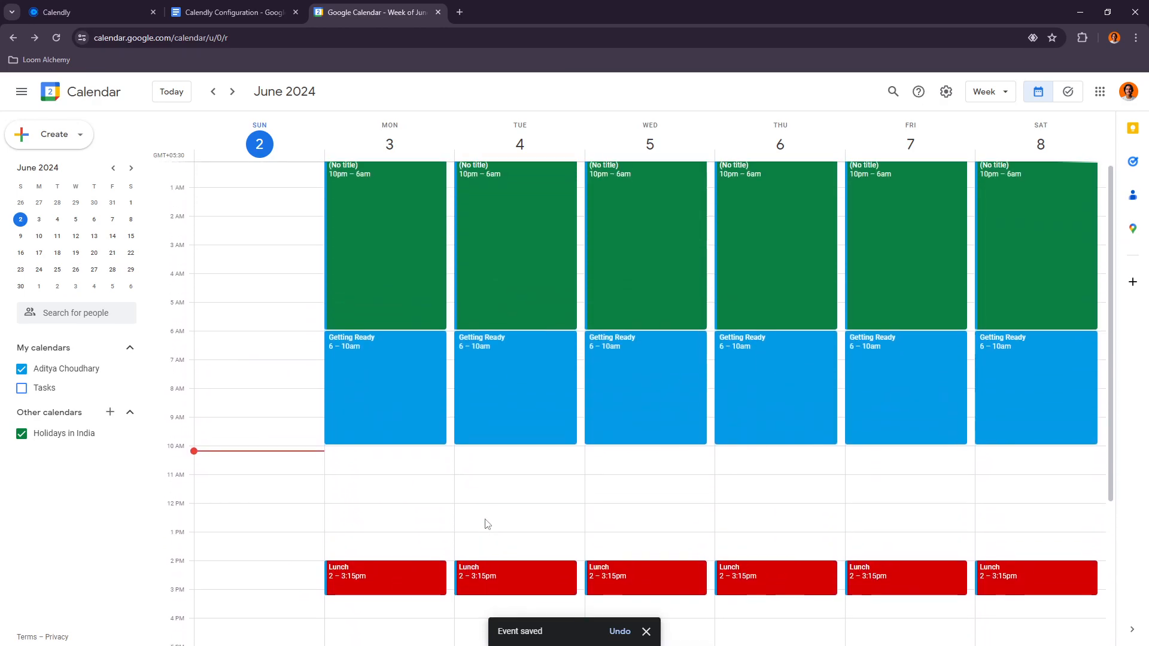
Step: Rename the recurring untitled overnight event to Sleep, applying the change to all events in the series
left_click(375, 241)
left_click(207, 183)
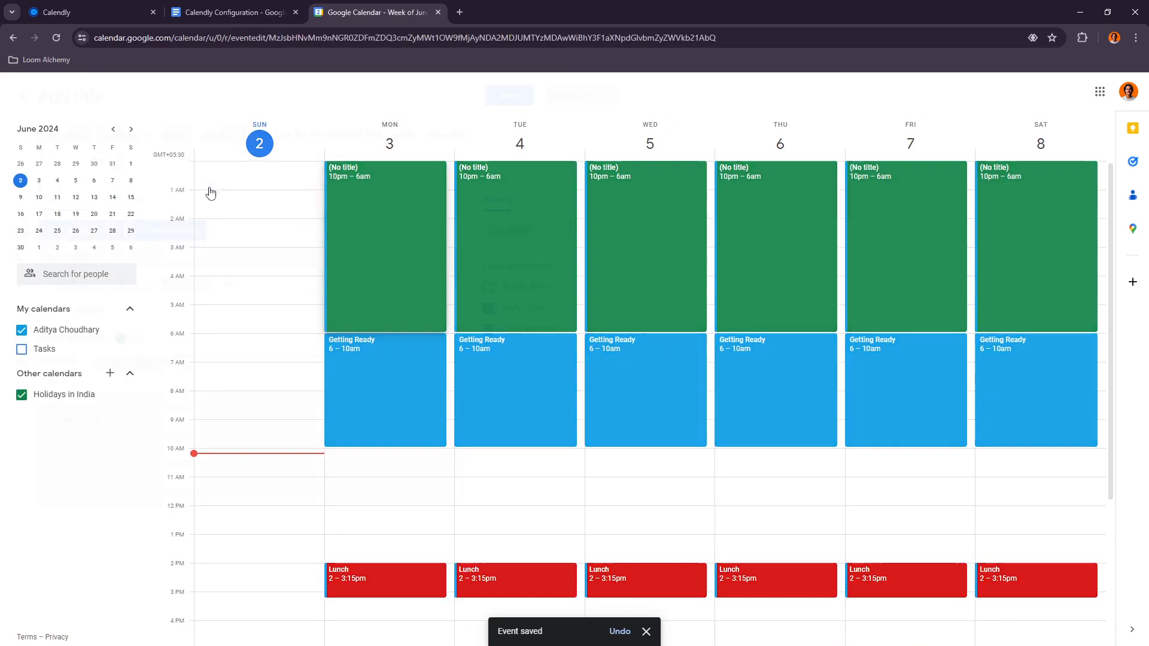
left_click(103, 104)
type("Sleep")
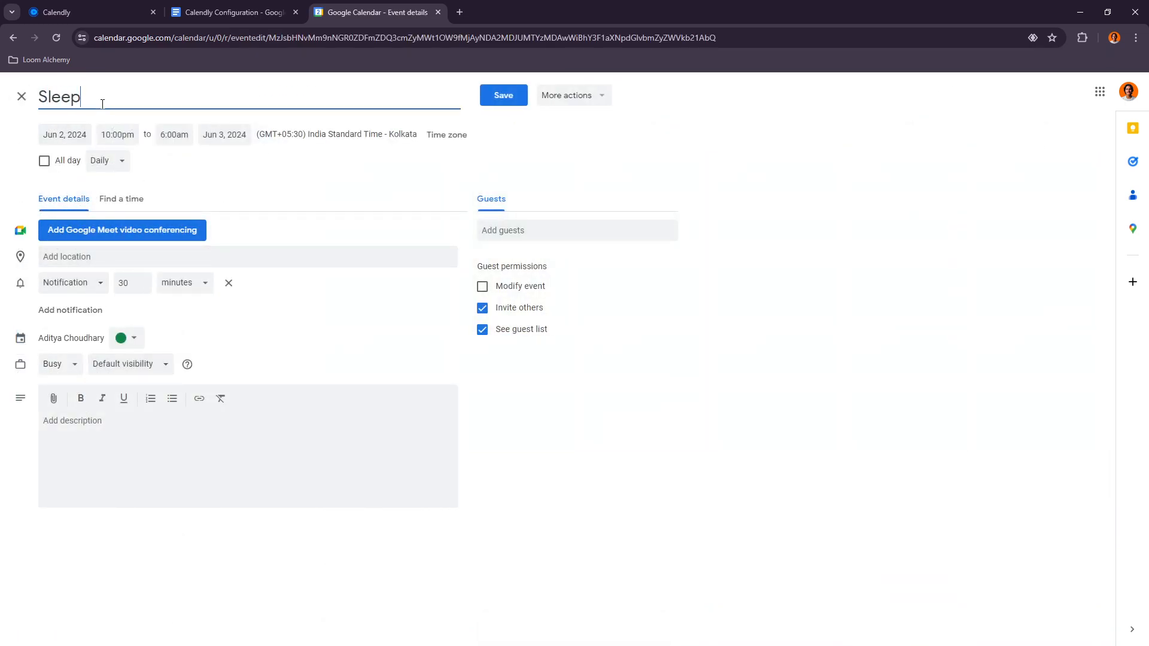
left_click(503, 95)
left_click(516, 372)
left_click(656, 413)
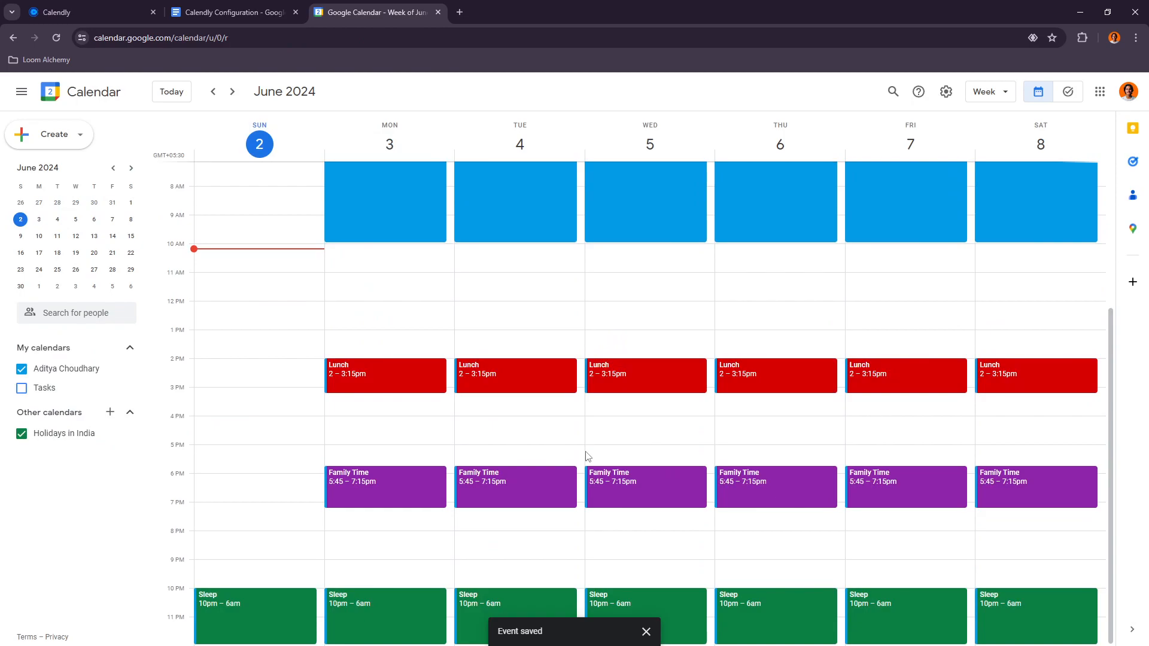
Step: Browse the following weeks of June to check the recurring events, then return to the current week
scroll(458, 479, "up", 5)
scroll(461, 528, "down", 5)
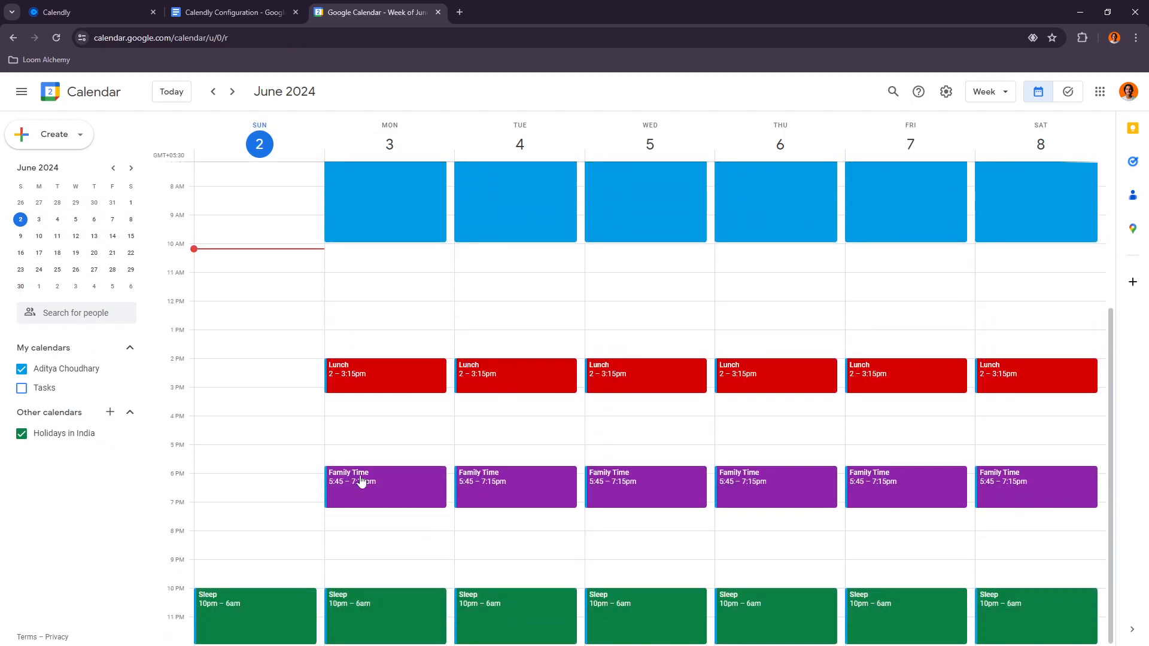
scroll(898, 533, "up", 5)
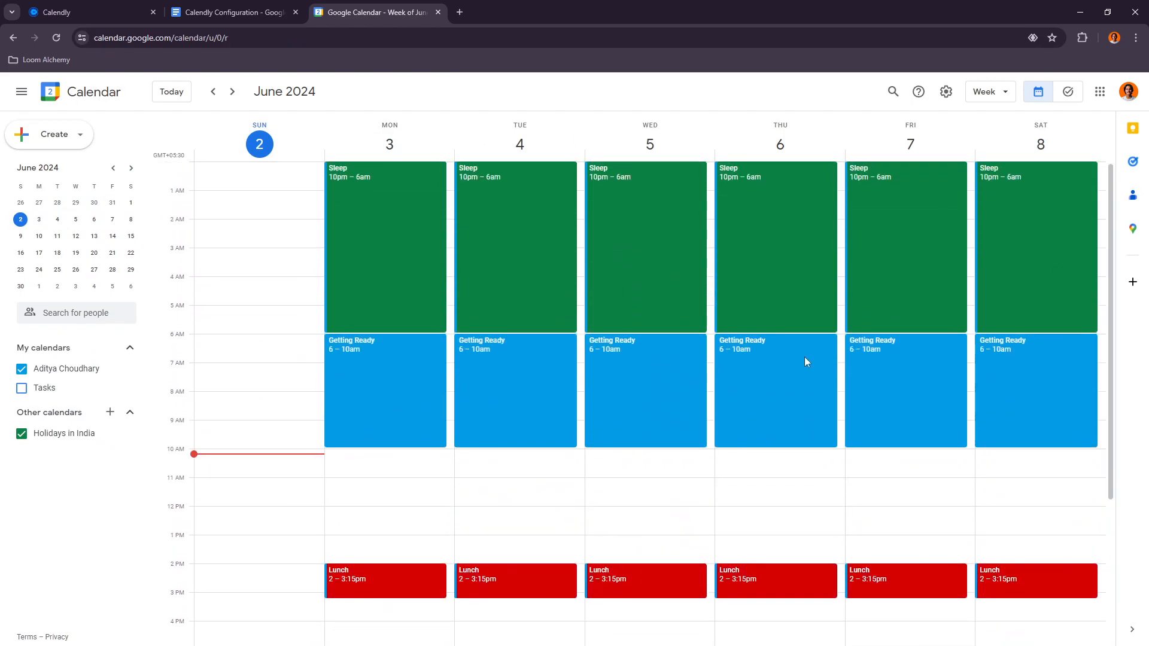
scroll(437, 444, "down", 2)
scroll(497, 357, "up", 2)
left_click(58, 236)
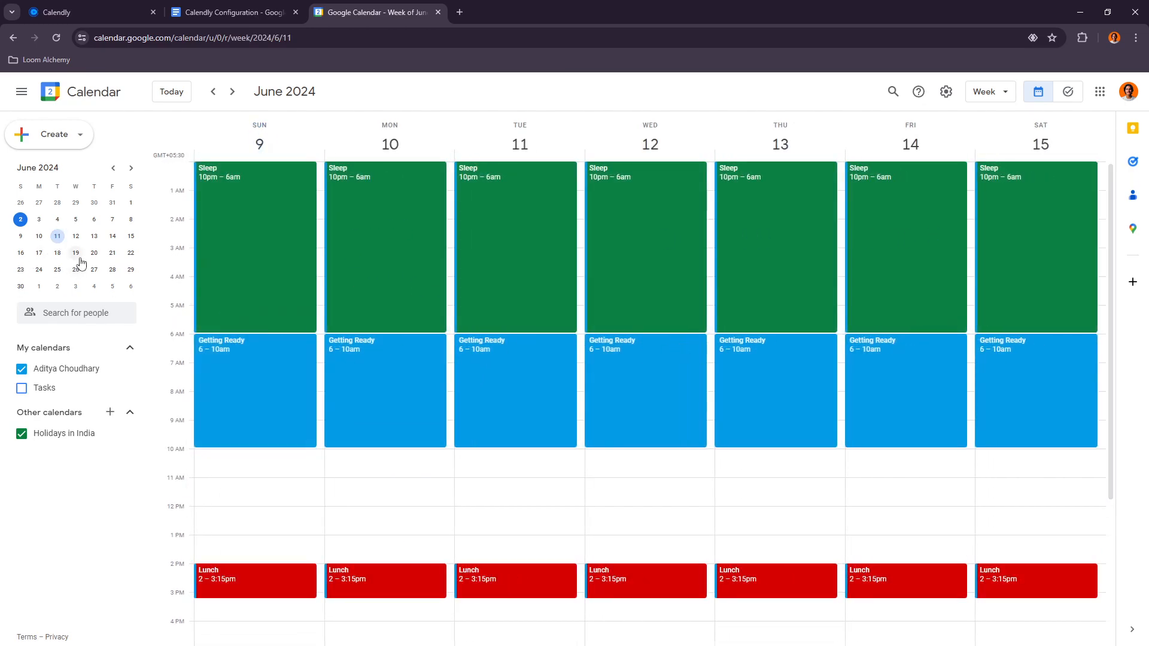
left_click(75, 252)
left_click(94, 270)
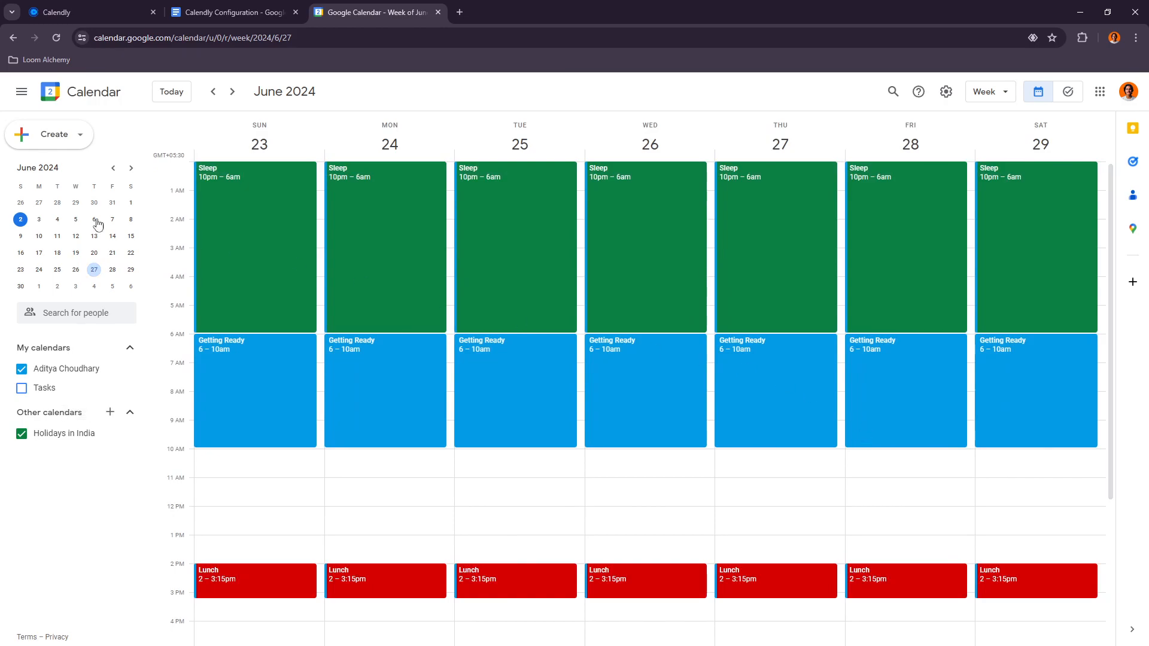
left_click(20, 220)
Step: Switch to the Calendly Configuration document and review the Google Calendar configuration instructions
left_click(233, 12)
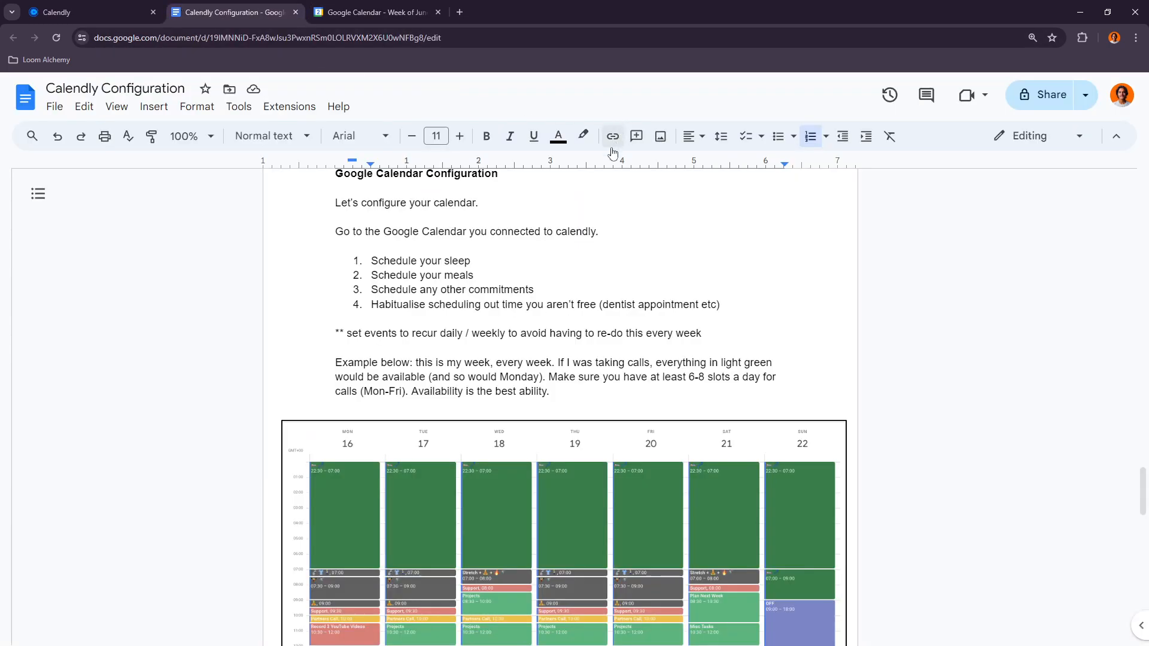
left_click_drag(389, 262, 527, 292)
left_click(381, 296)
left_click(392, 304)
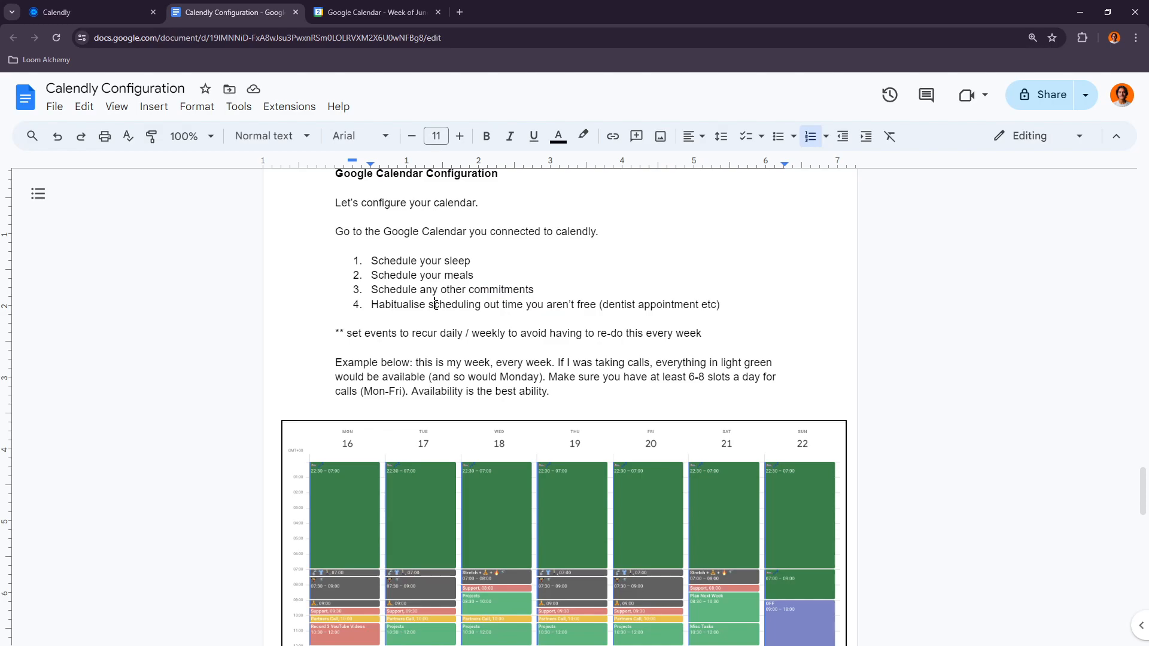
left_click_drag(485, 303, 525, 304)
left_click(555, 304)
left_click_drag(387, 335, 434, 338)
left_click_drag(508, 335, 608, 335)
left_click(637, 334)
Step: Scroll through the configuration document, reviewing the example week and the Calendly set-up sections
scroll(483, 349, "down", 1)
scroll(479, 317, "down", 3)
scroll(490, 311, "up", 3)
scroll(495, 358, "down", 3)
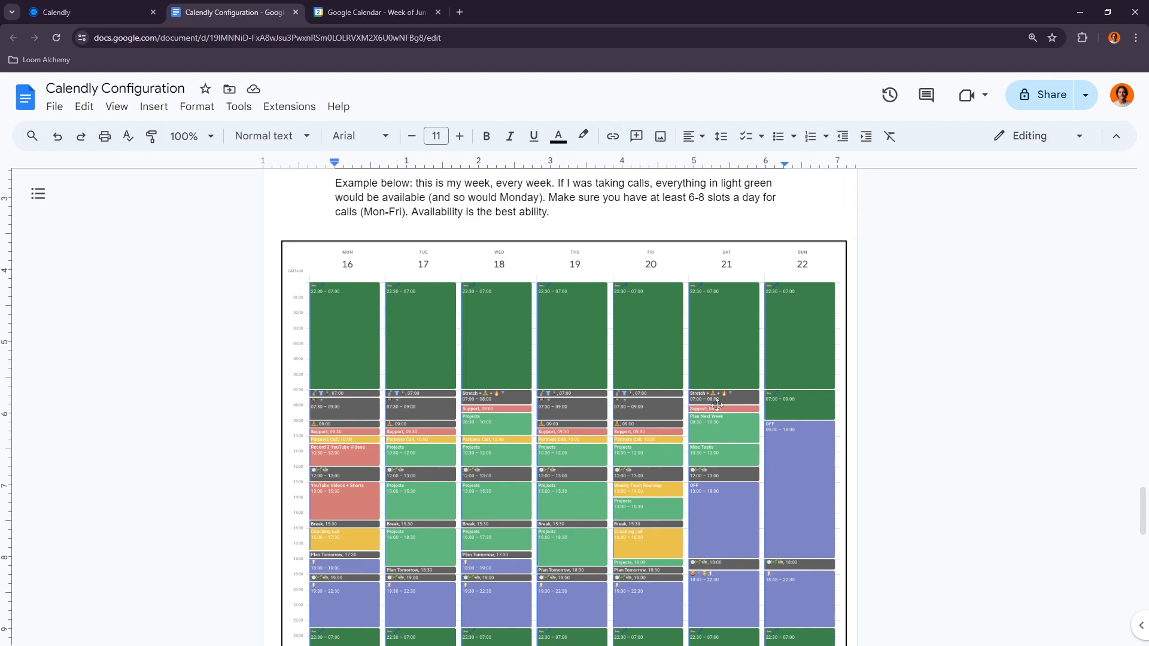
scroll(612, 389, "down", 1)
scroll(594, 420, "up", 2)
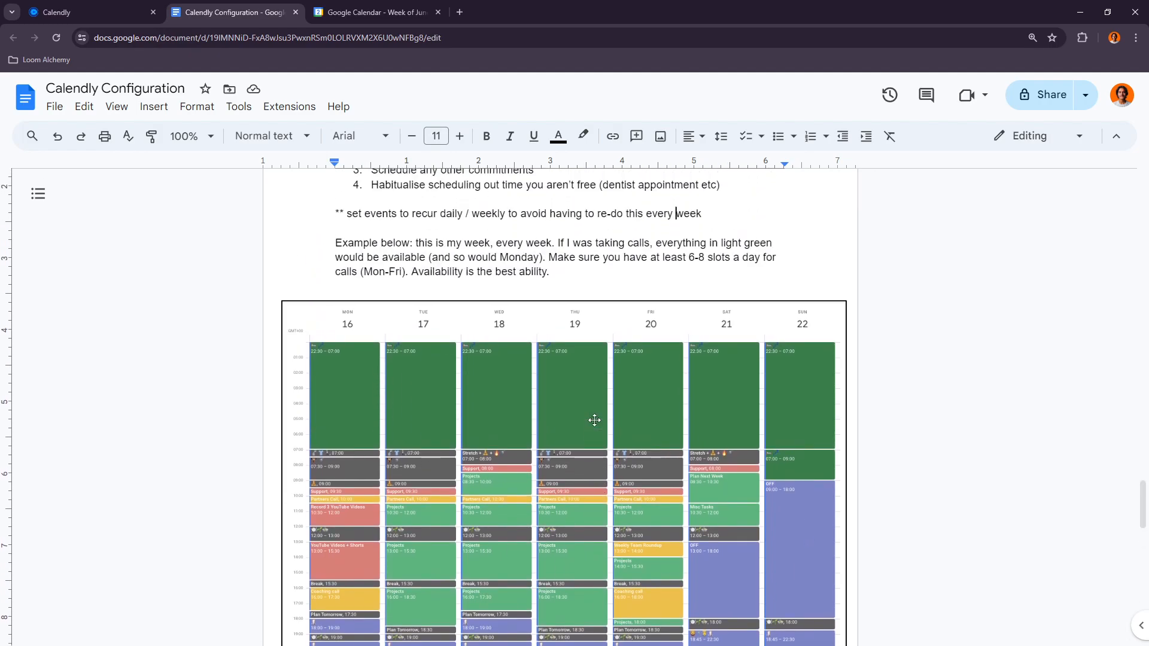
scroll(594, 420, "down", 9)
scroll(521, 442, "up", 5)
scroll(509, 414, "up", 20)
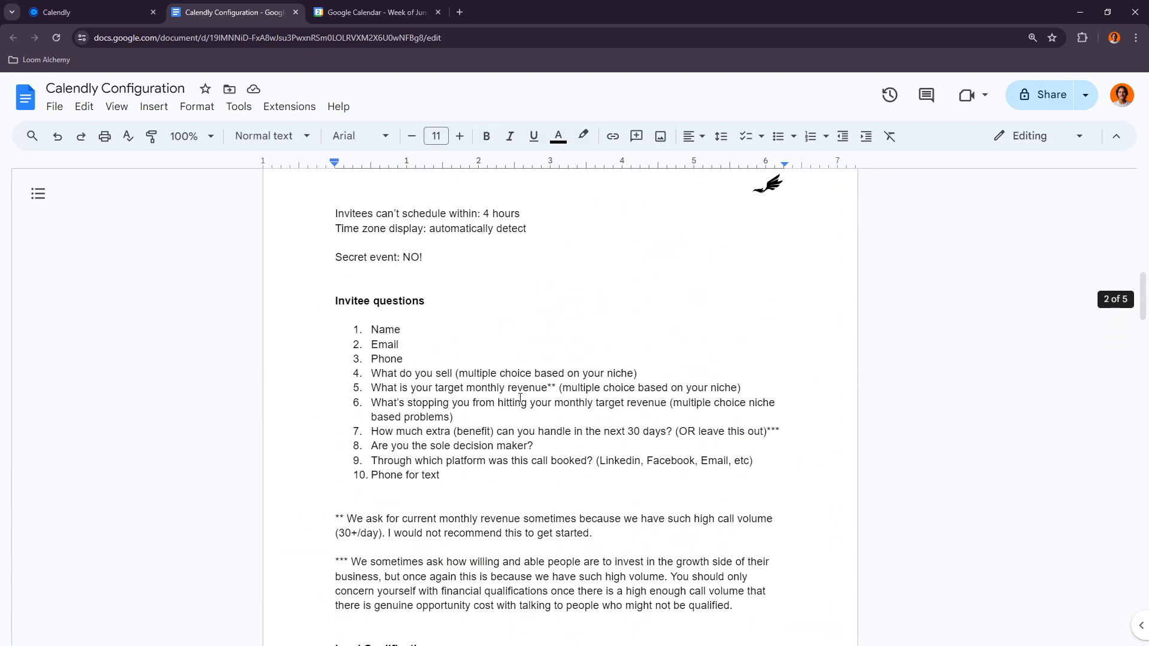
scroll(521, 399, "up", 8)
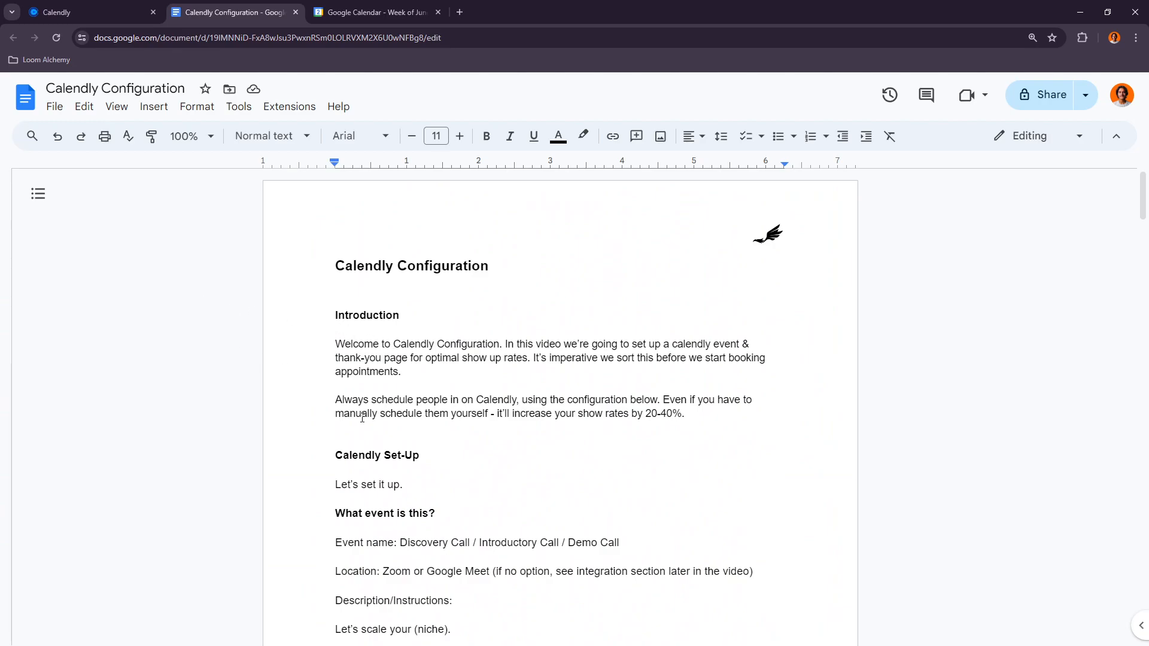
scroll(362, 418, "down", 1)
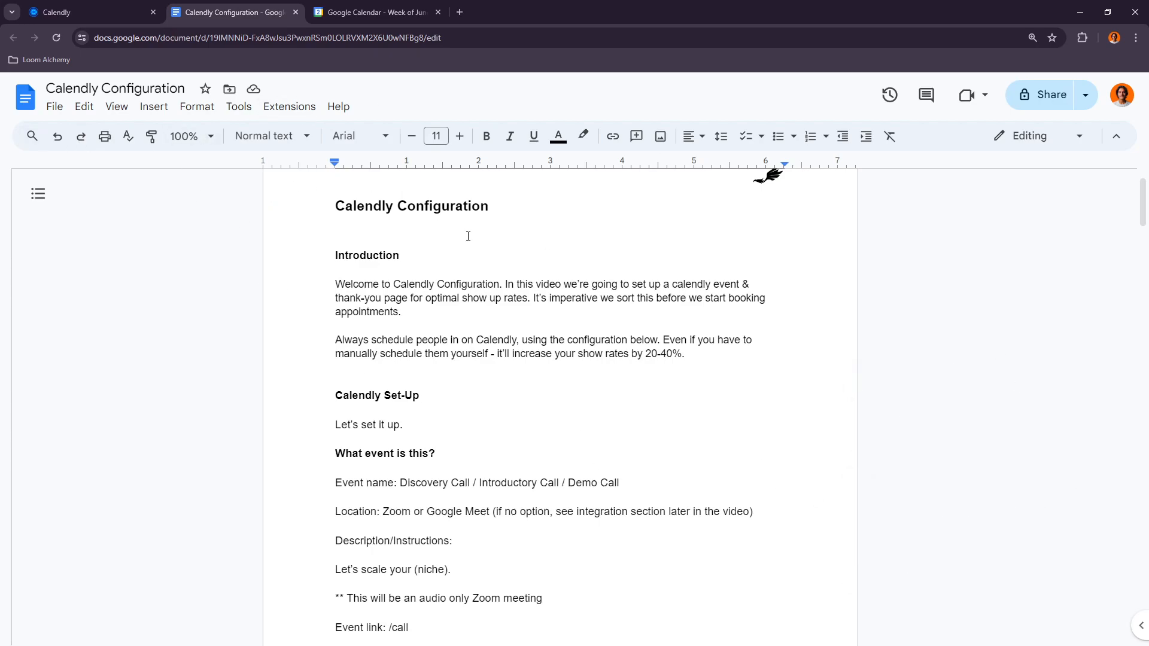
scroll(584, 554, "down", 12)
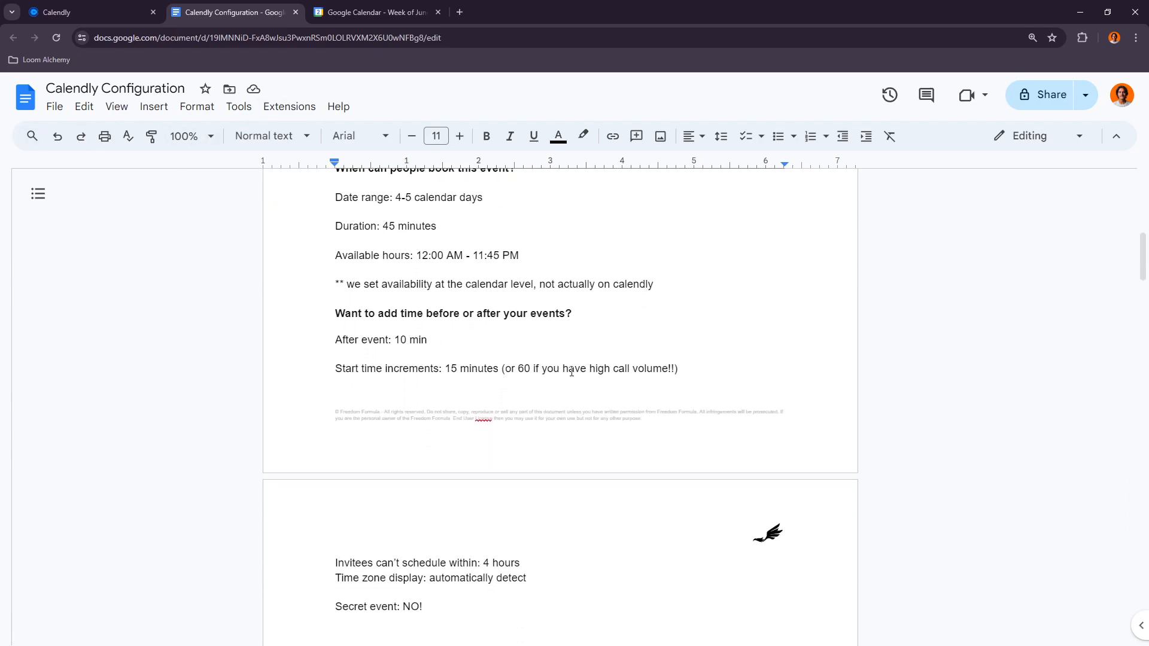